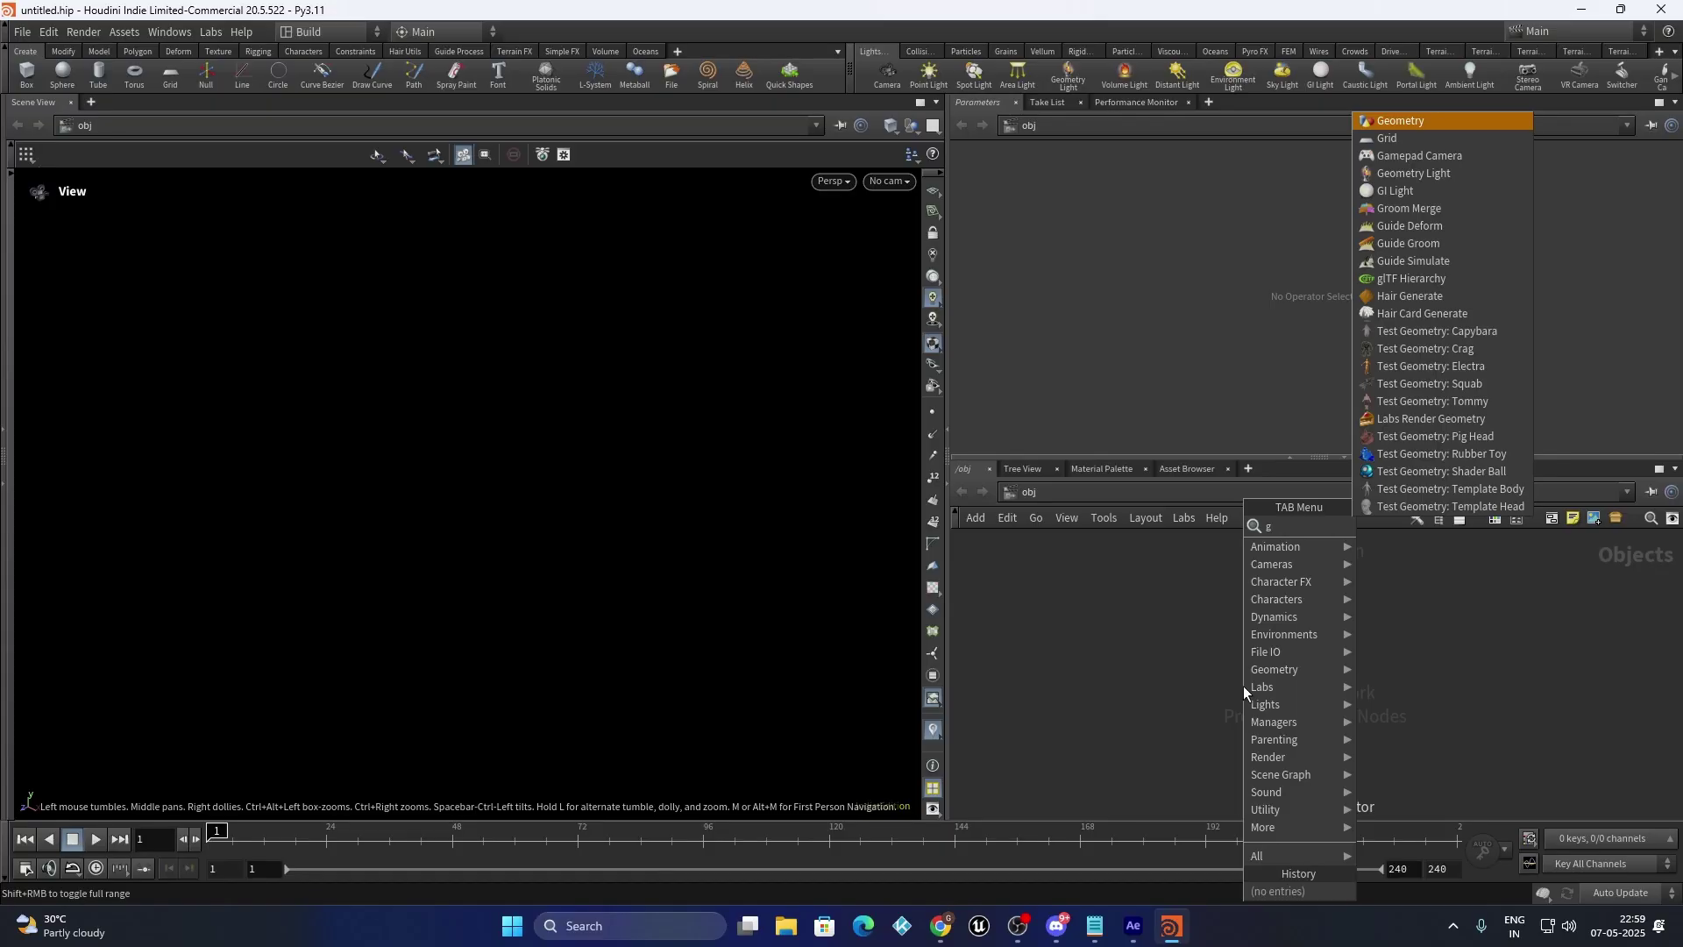
# Step: Place a new Geometry object, geo1, in the empty obj network
pyautogui.press('Escape')
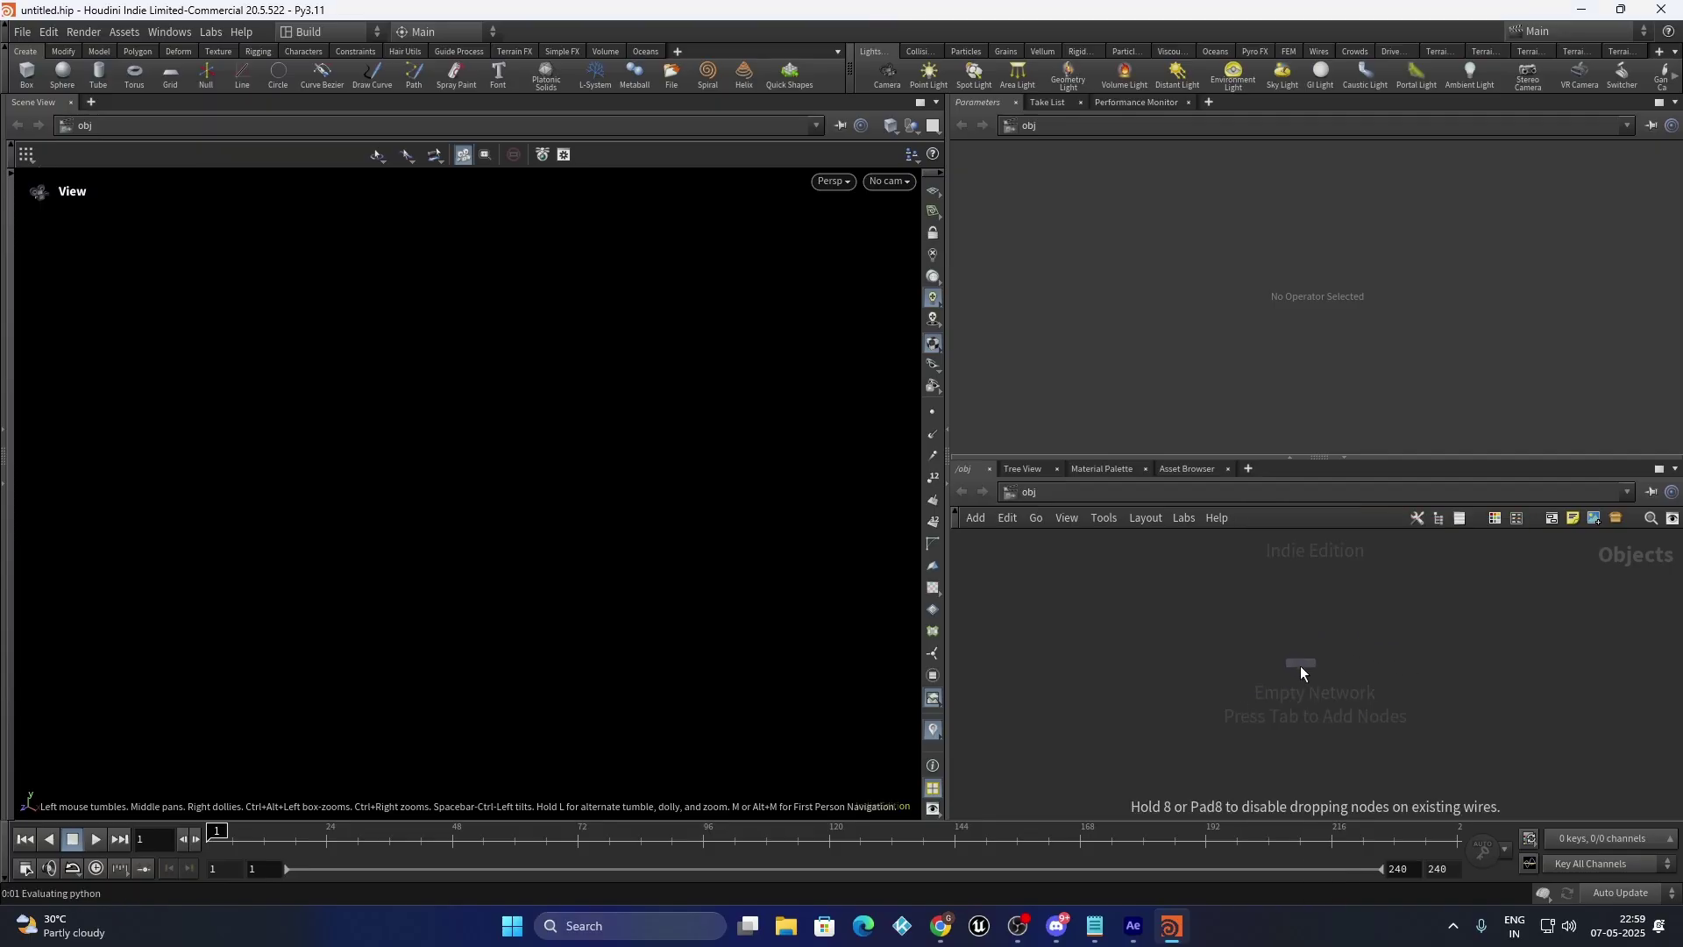
pyautogui.click(1299, 665)
# Step: Rename geo1 to 'flip' and dive inside it
pyautogui.doubleClick(1355, 658)
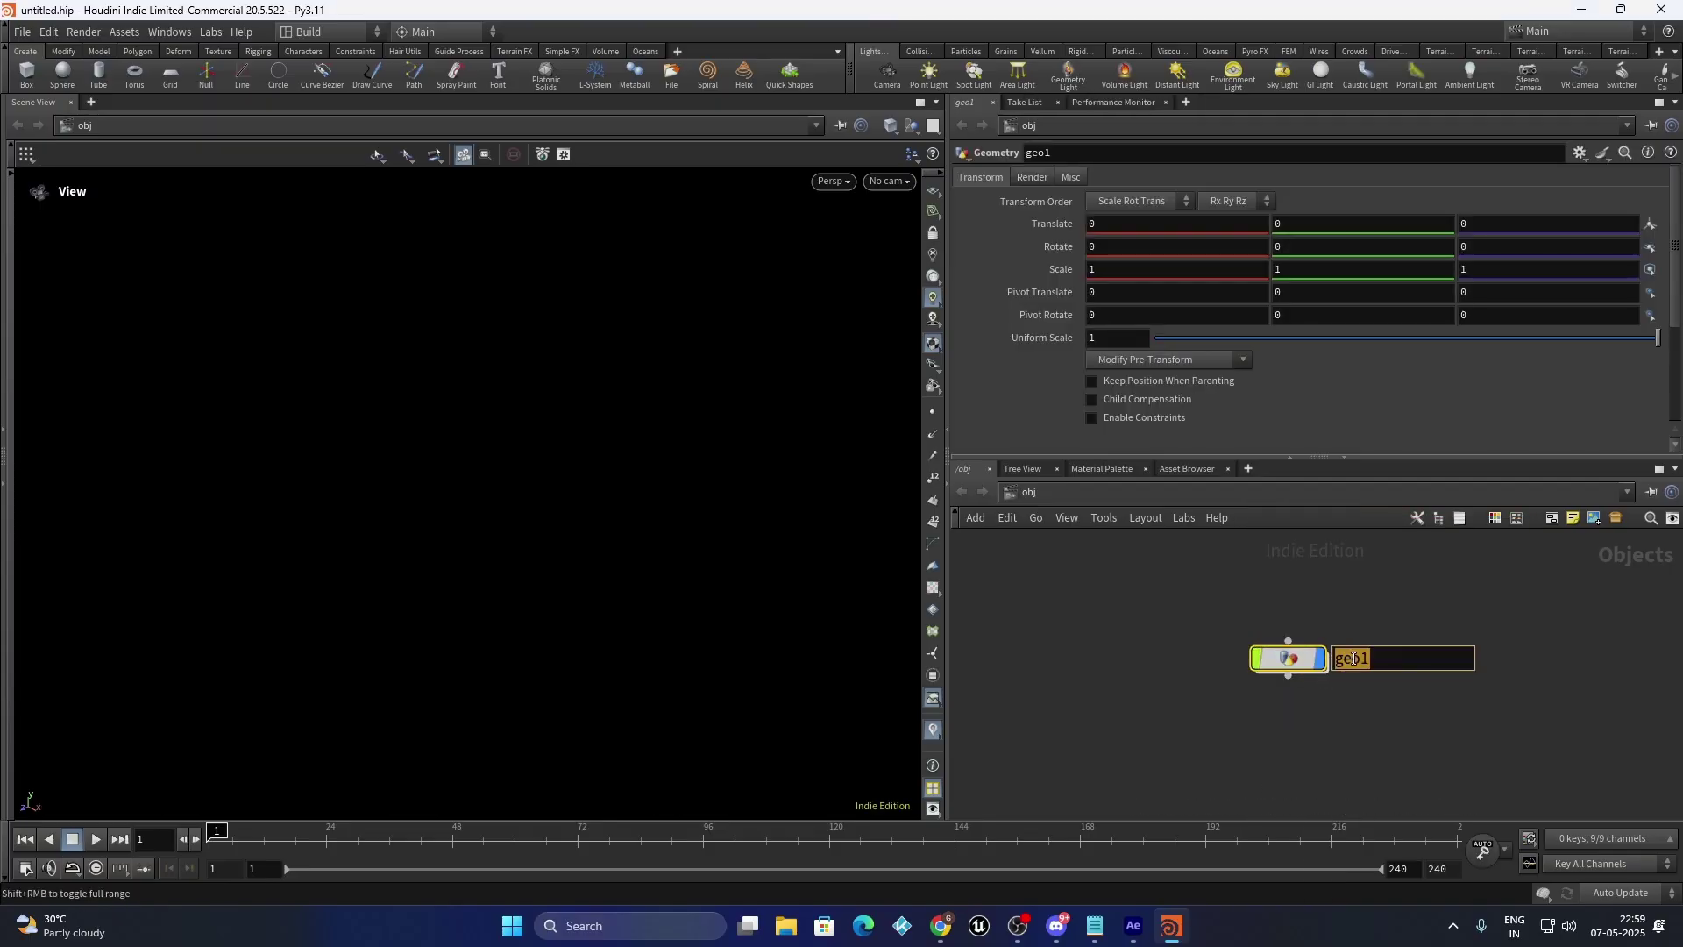
pyautogui.write('flip')
pyautogui.press('Return')
pyautogui.press('Return')
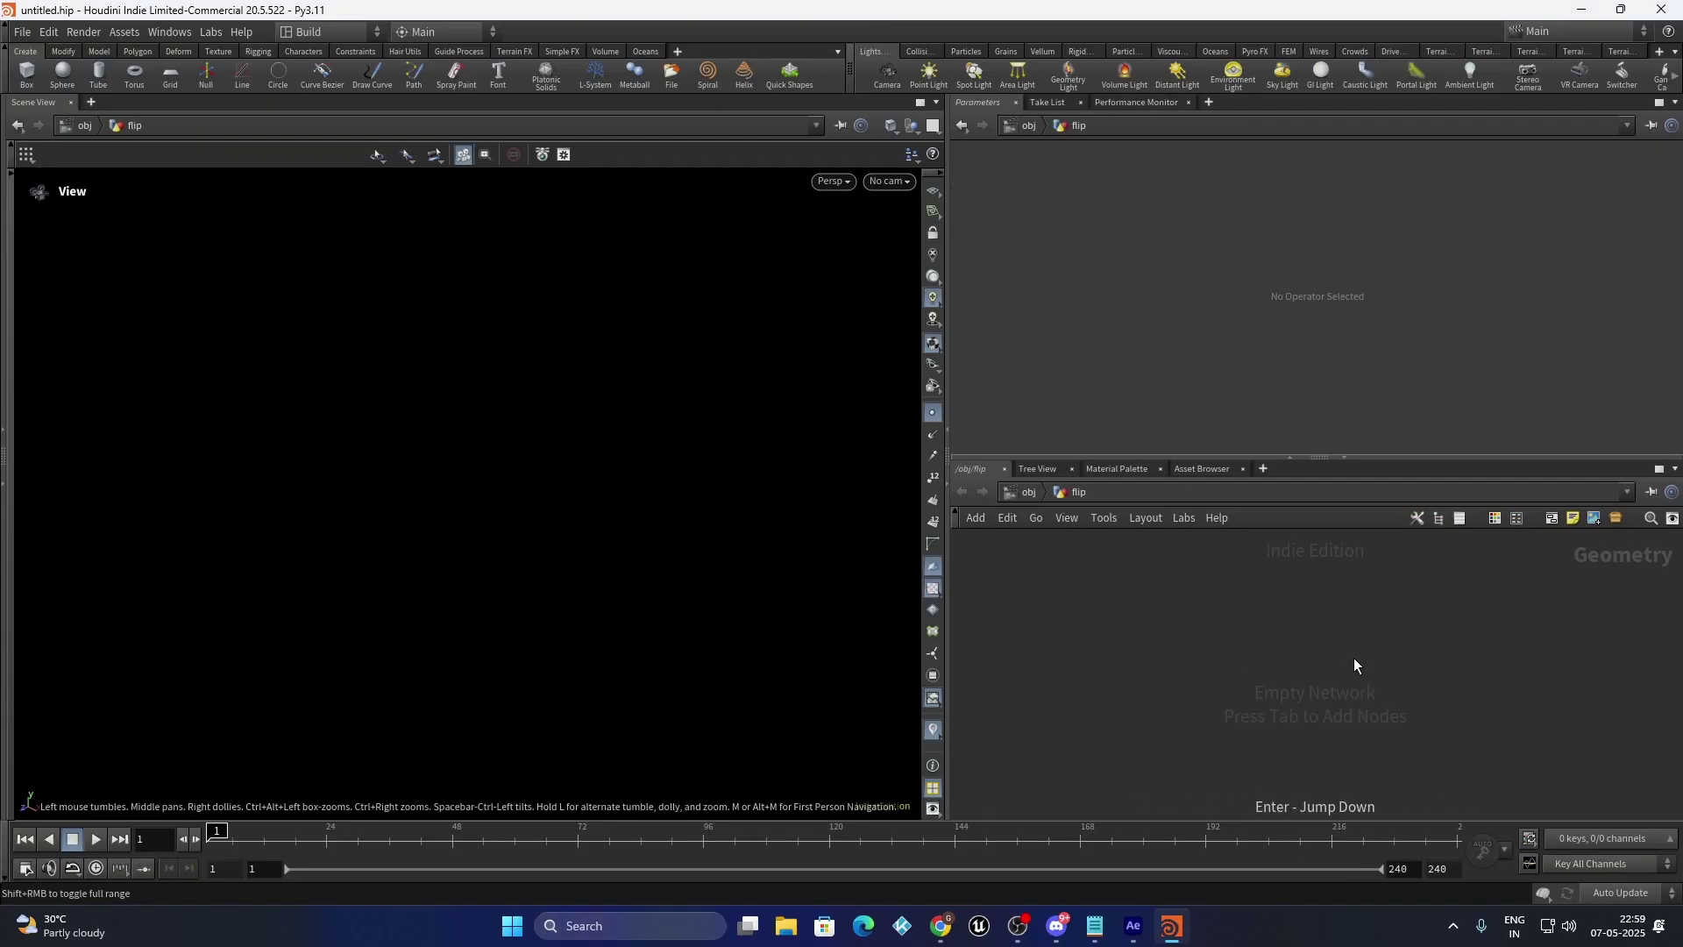
# Step: Create the fliptank1 FLIP container with the FLIP Configure Flip! tool
pyautogui.press('Tab')
pyautogui.write('flip')
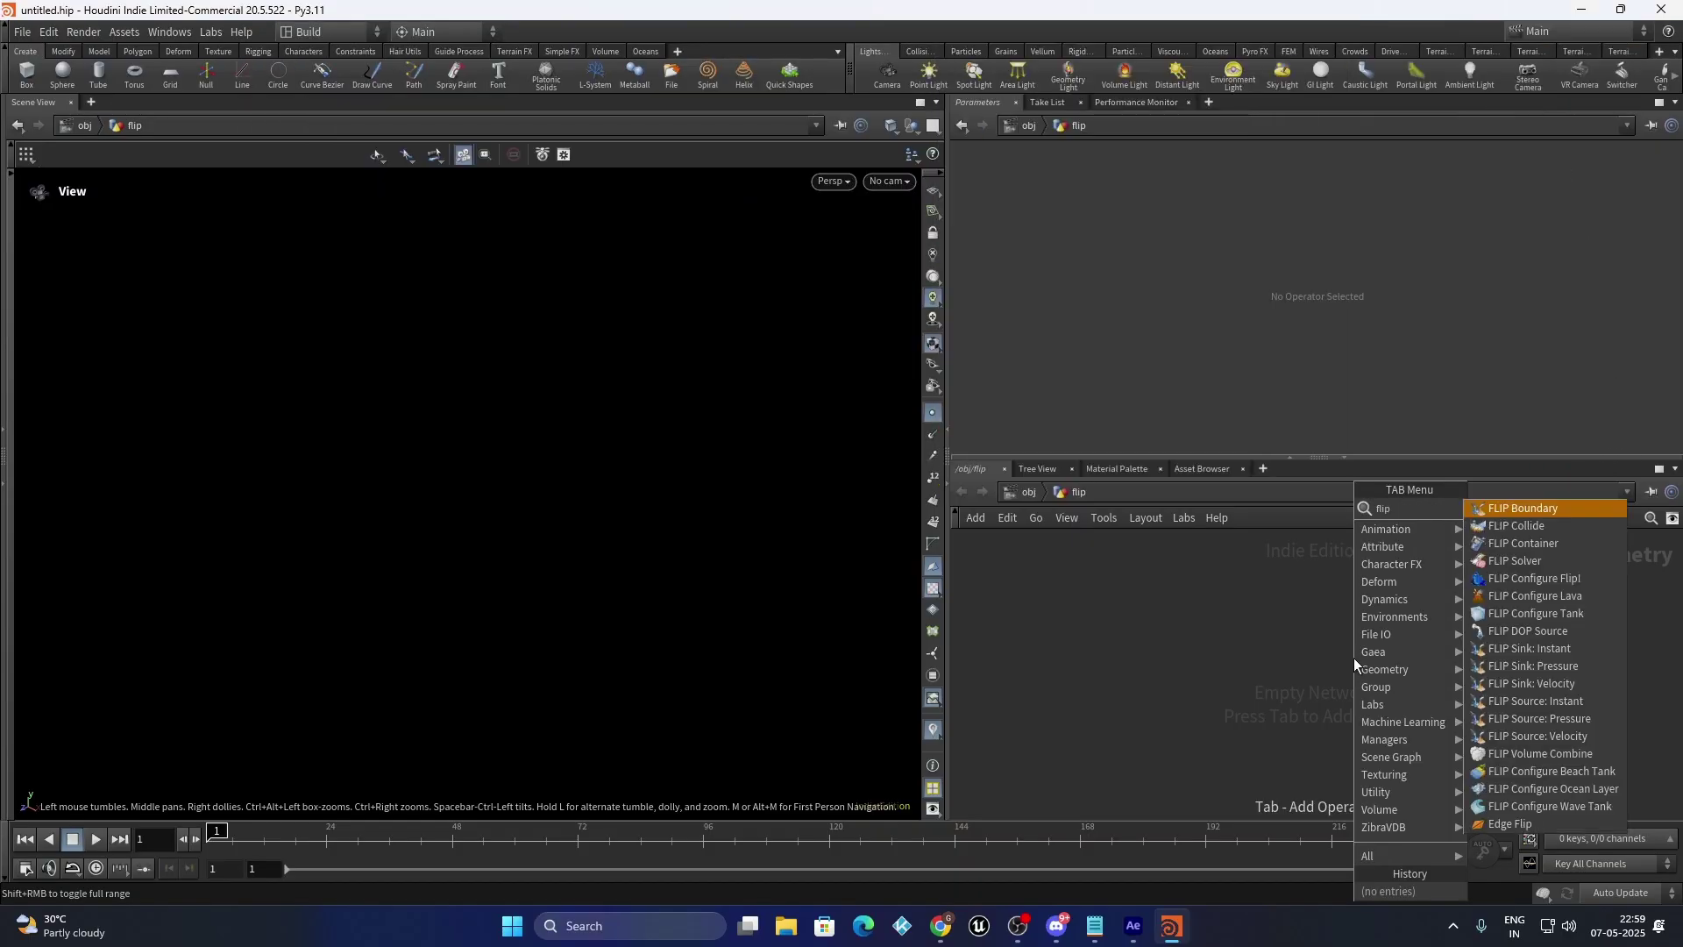
pyautogui.press('Down')
pyautogui.press('Down')
pyautogui.press('Down')
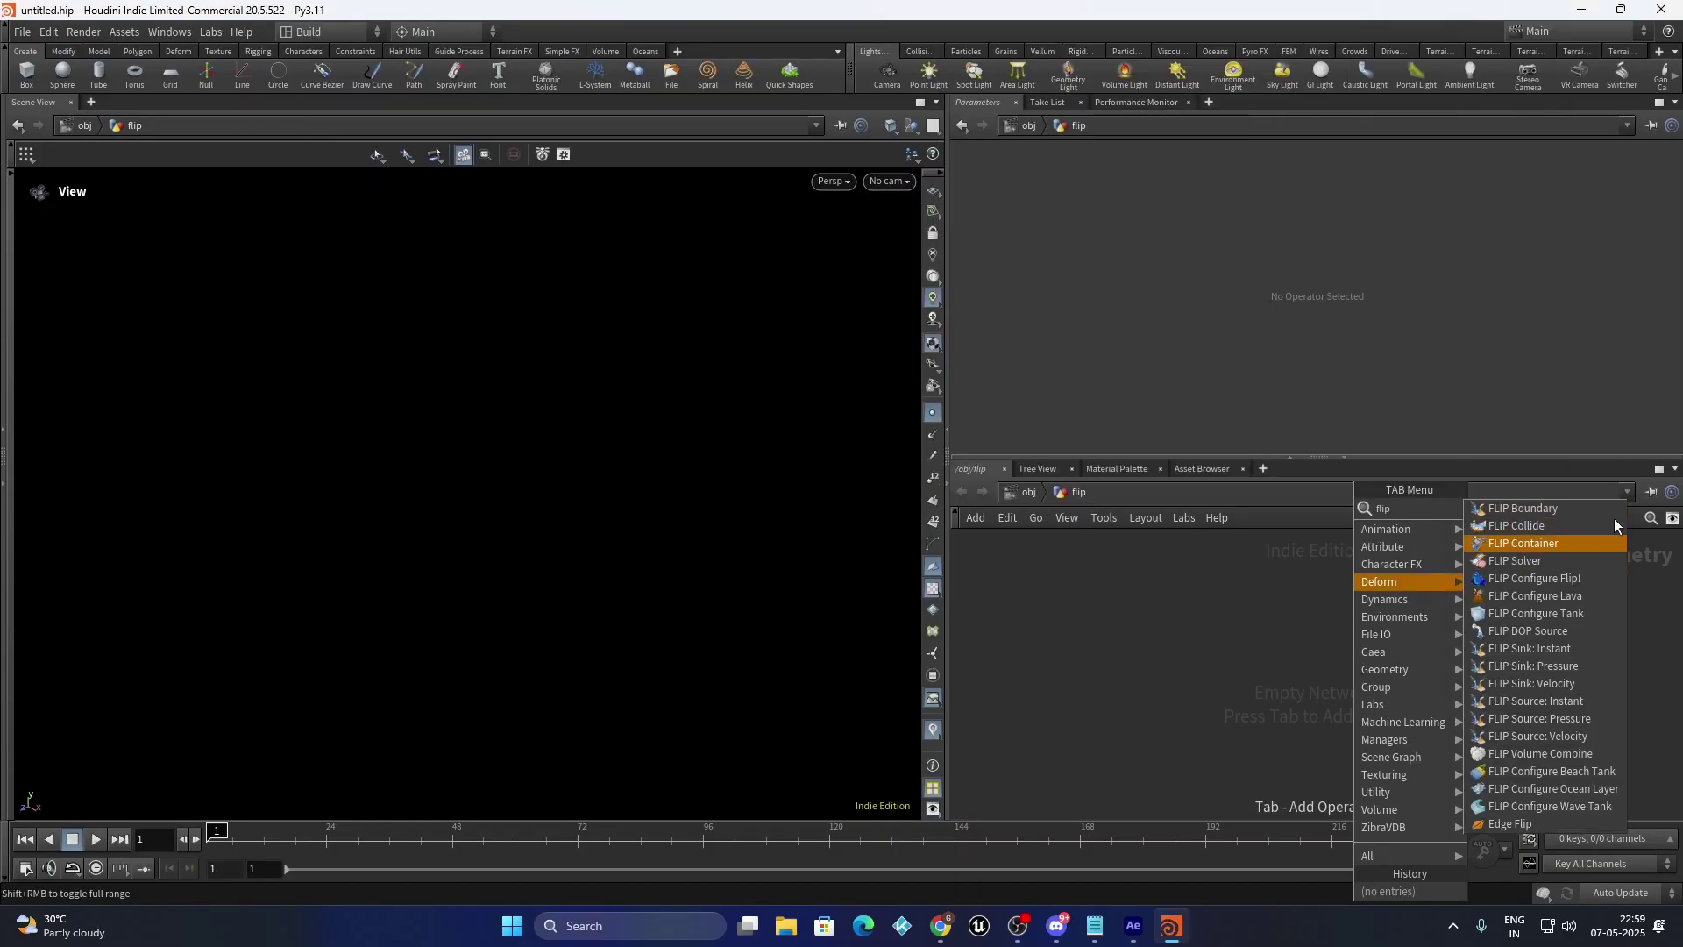
pyautogui.click(1551, 576)
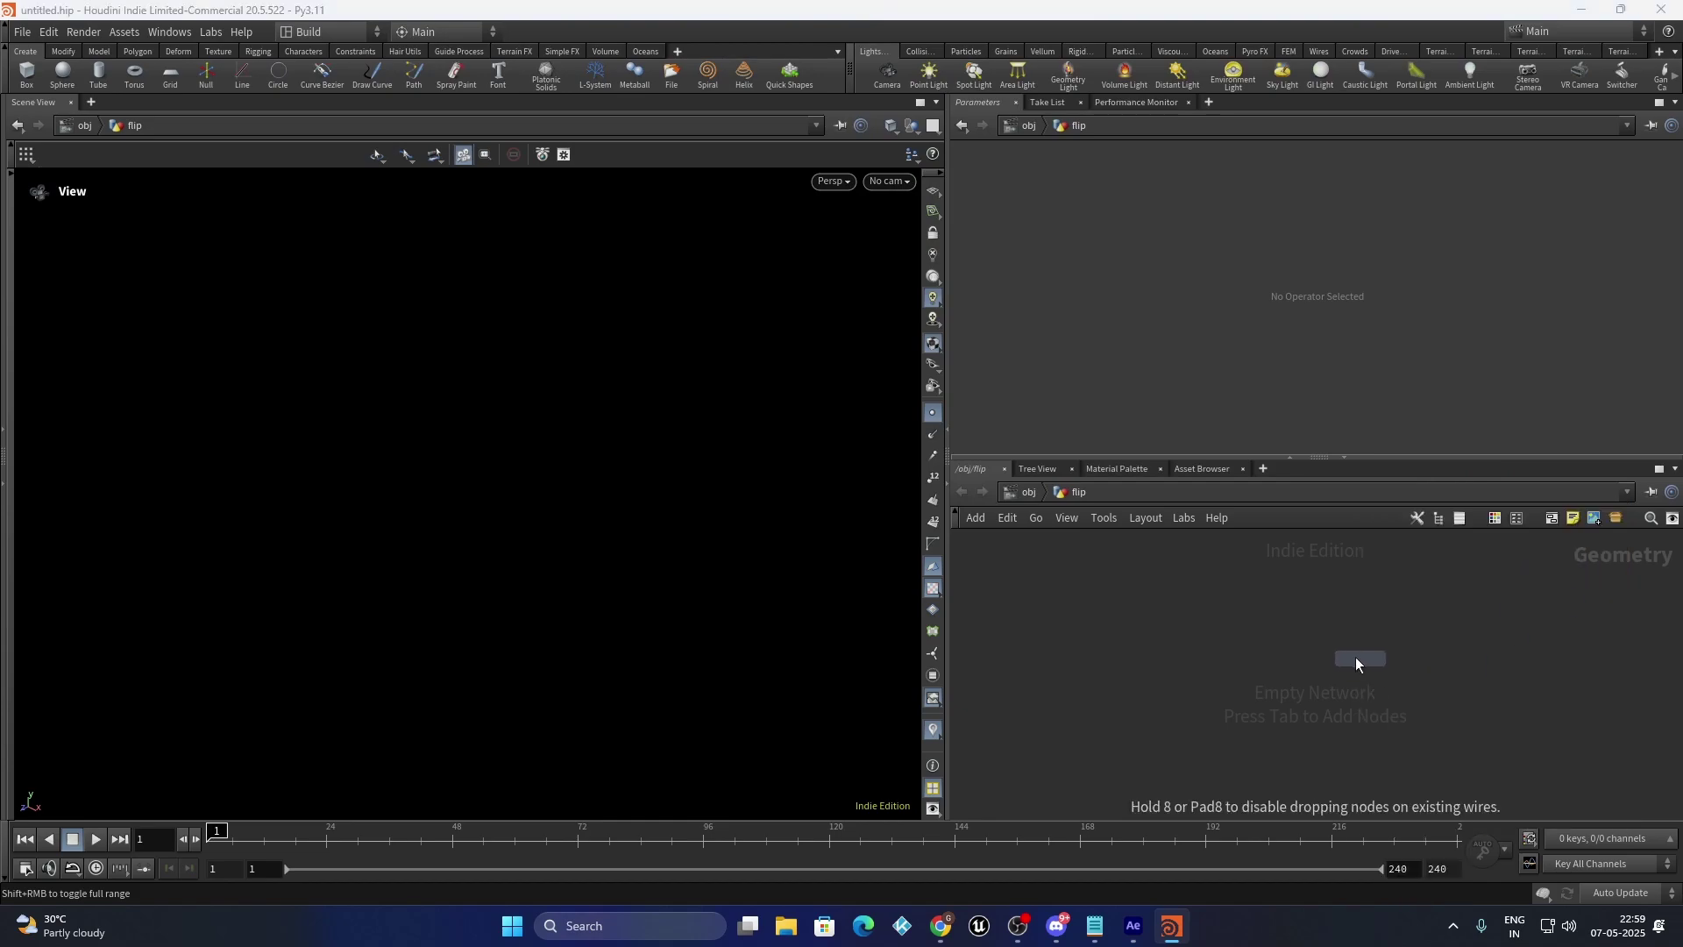
pyautogui.click(1301, 626)
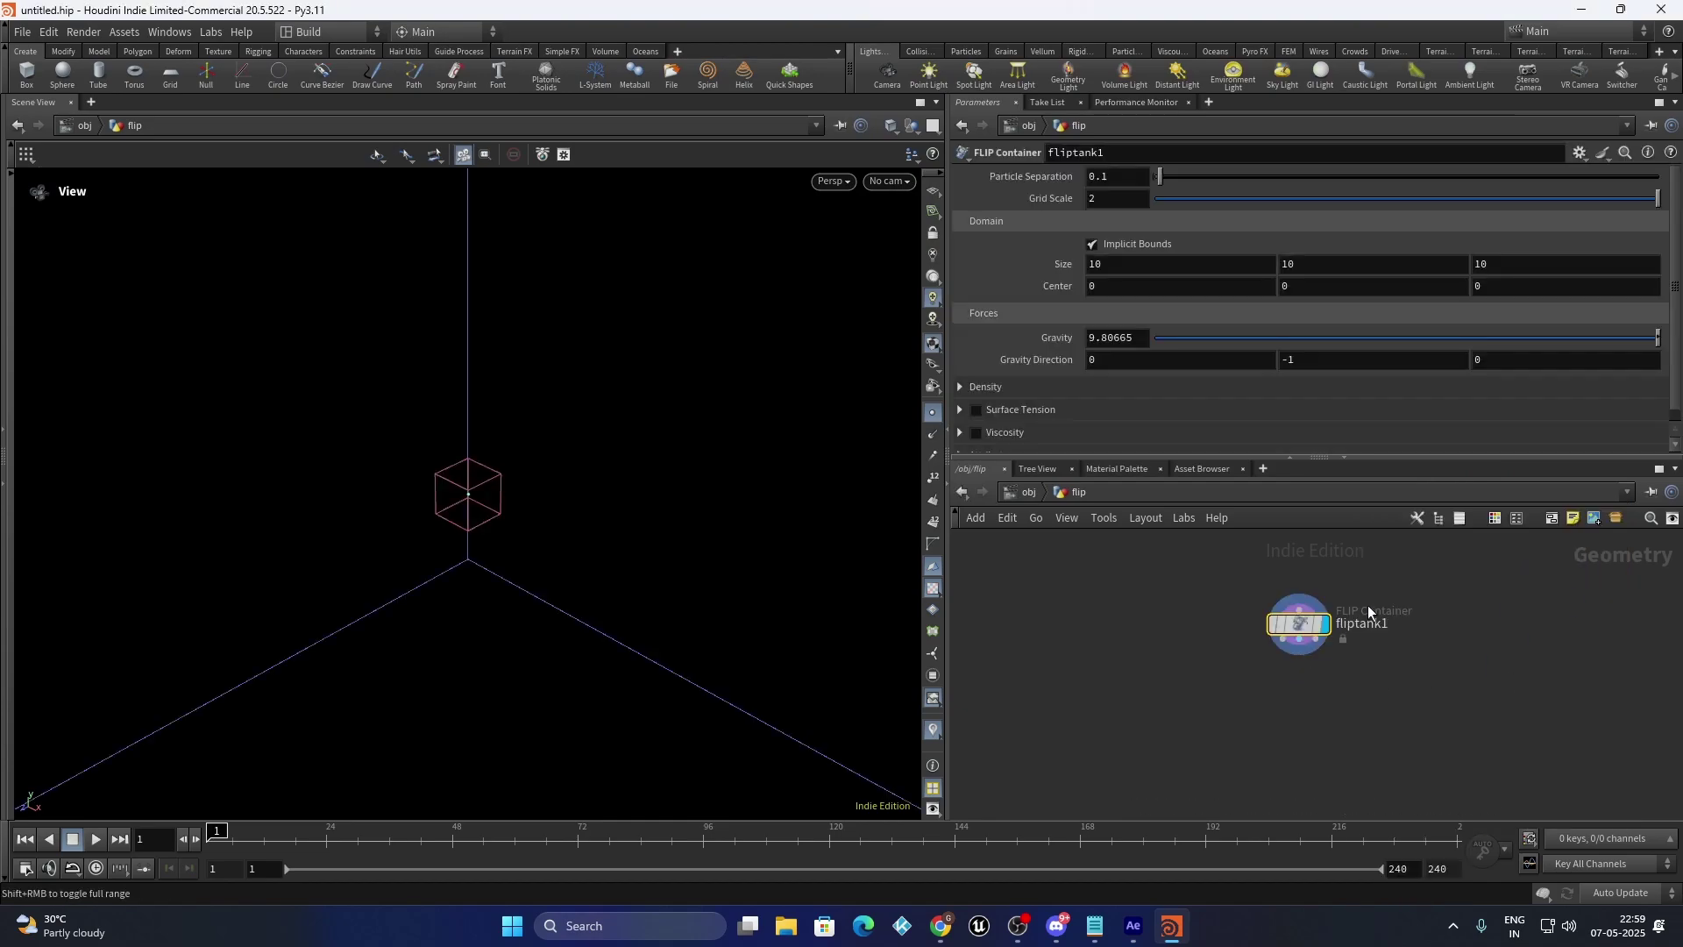
# Step: Complete the FLIP Configure tool, generating the rubber toy example source
pyautogui.press('Return')
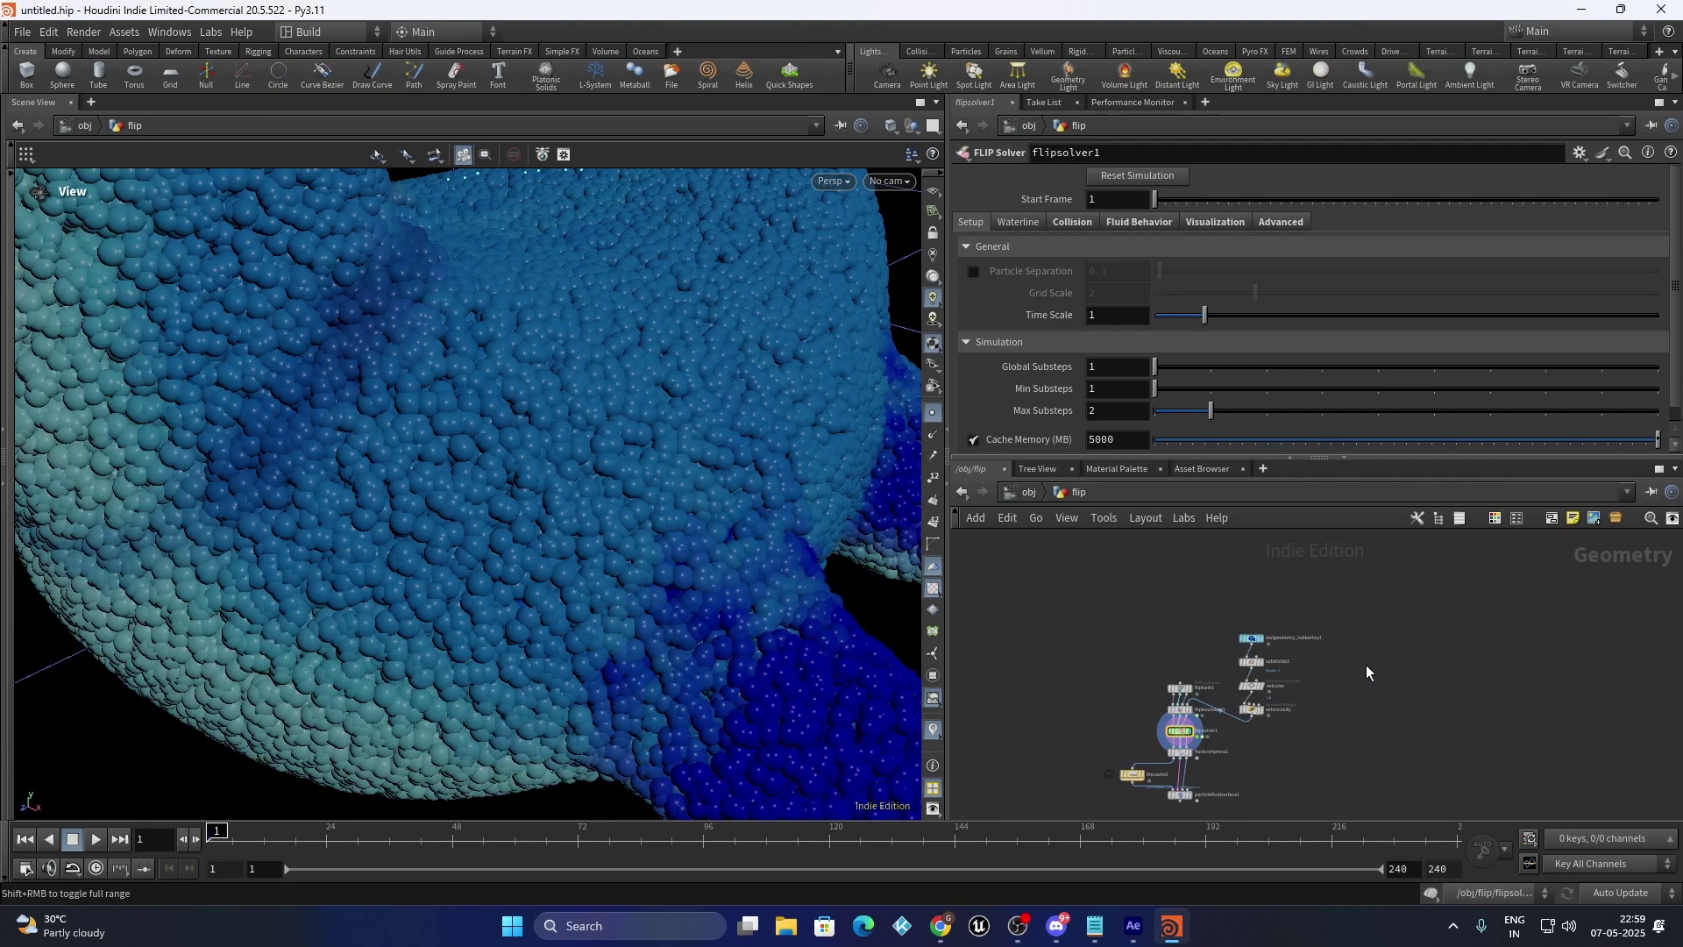
pyautogui.scroll(-3, 1330, 712)
pyautogui.scroll(-5, 474, 521)
pyautogui.moveTo(544, 601); pyautogui.dragTo(406, 518)
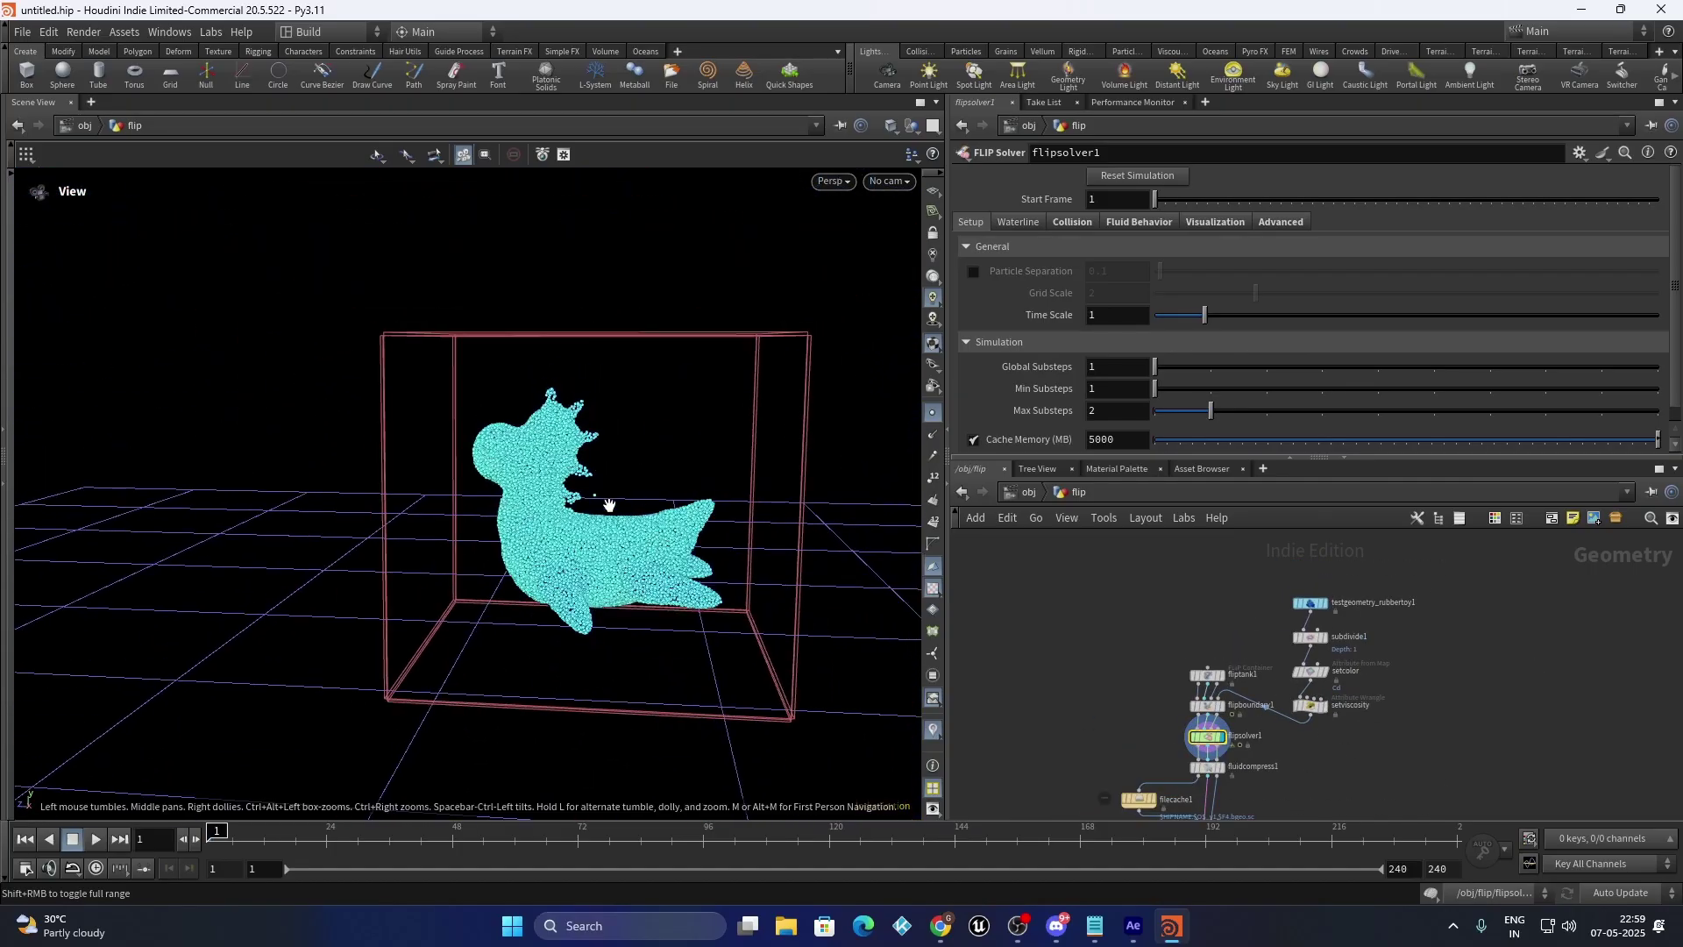
pyautogui.scroll(6, 549, 518)
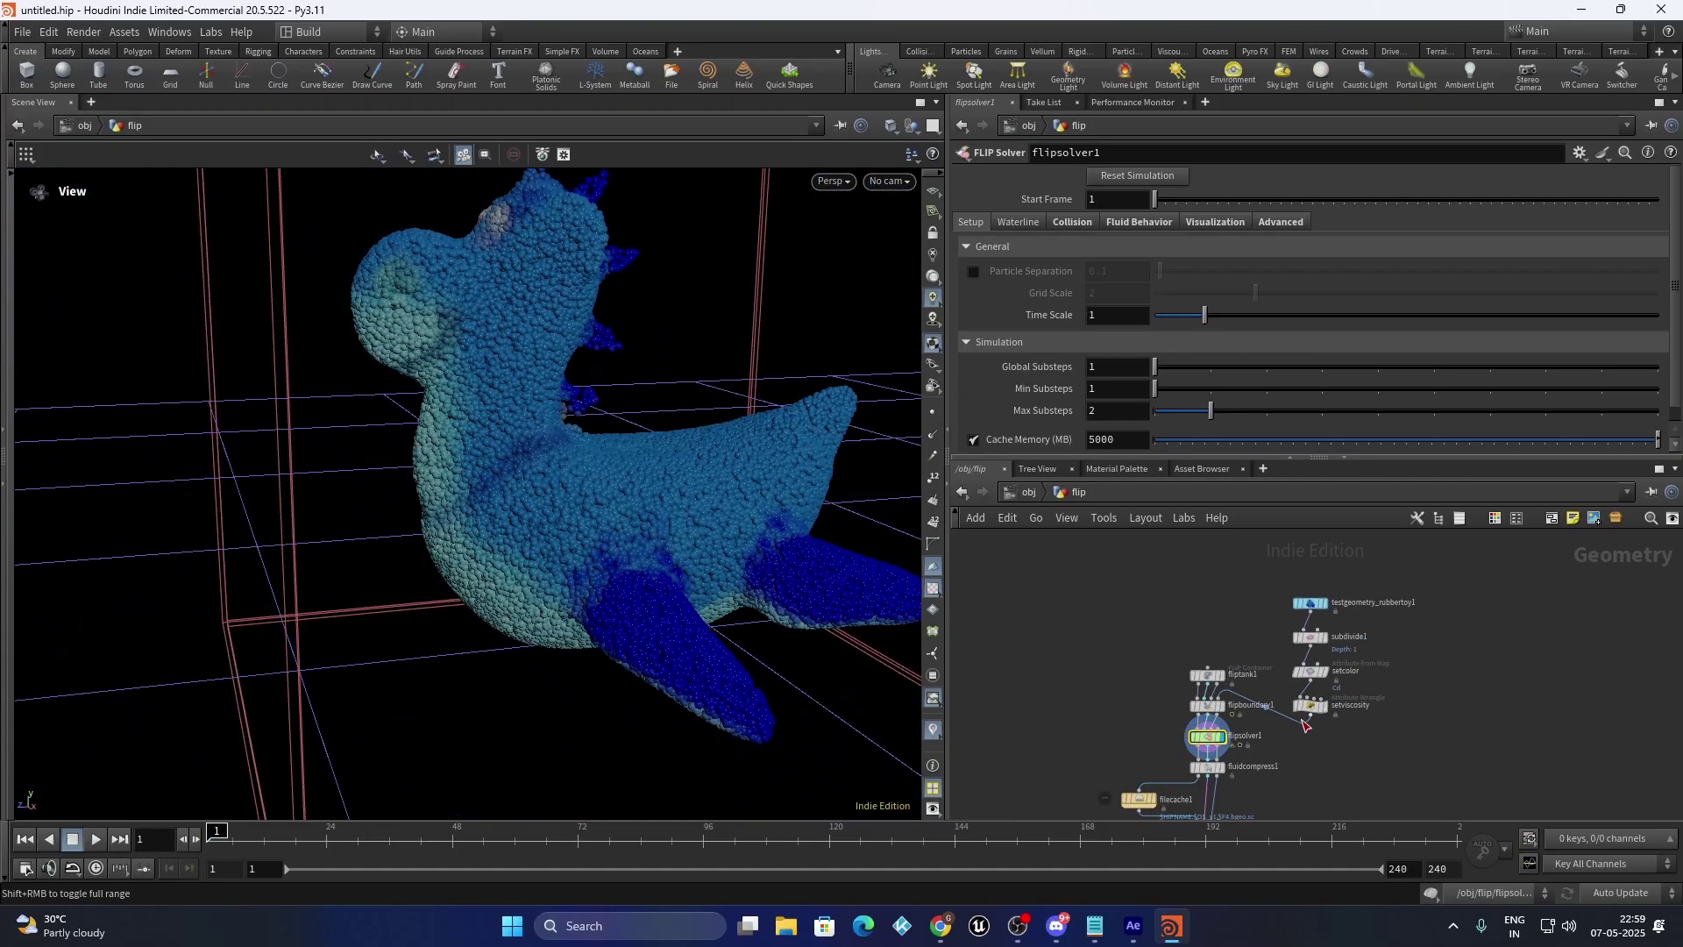
pyautogui.scroll(-2, 1431, 759)
# Step: Delete the testgeometry, subdivide, setcolor and setviscosity source nodes
pyautogui.moveTo(1364, 768); pyautogui.dragTo(1275, 601)
pyautogui.scroll(1, 1308, 733)
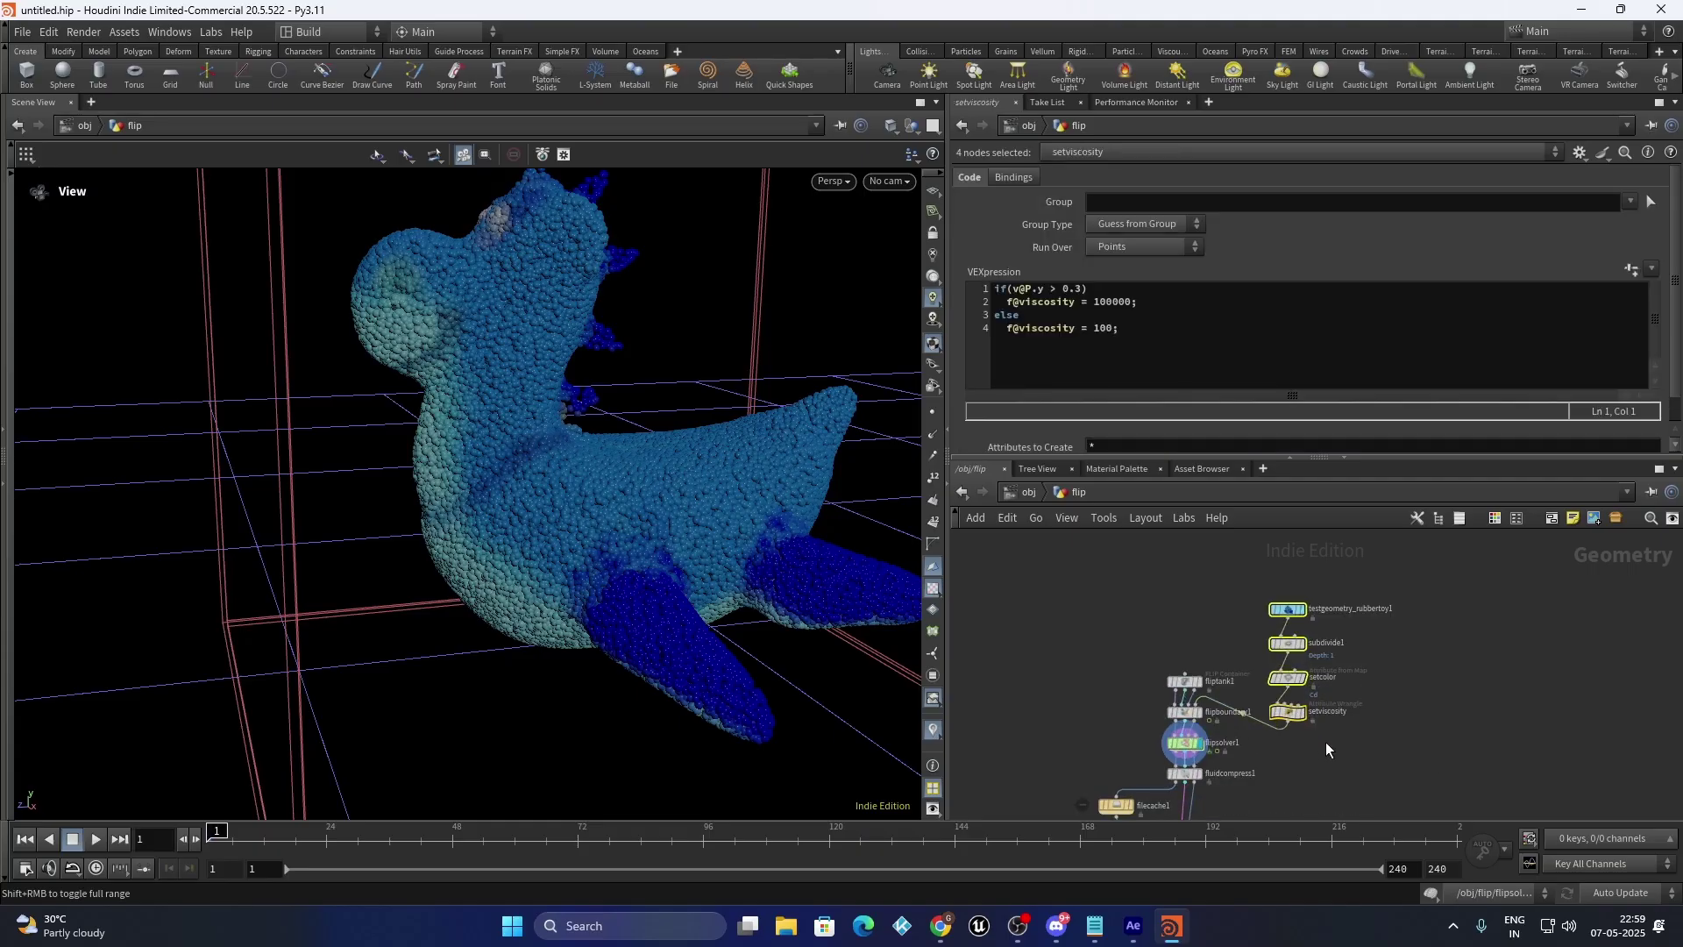
pyautogui.press('Delete')
pyautogui.scroll(1, 1324, 742)
pyautogui.scroll(2, 1289, 665)
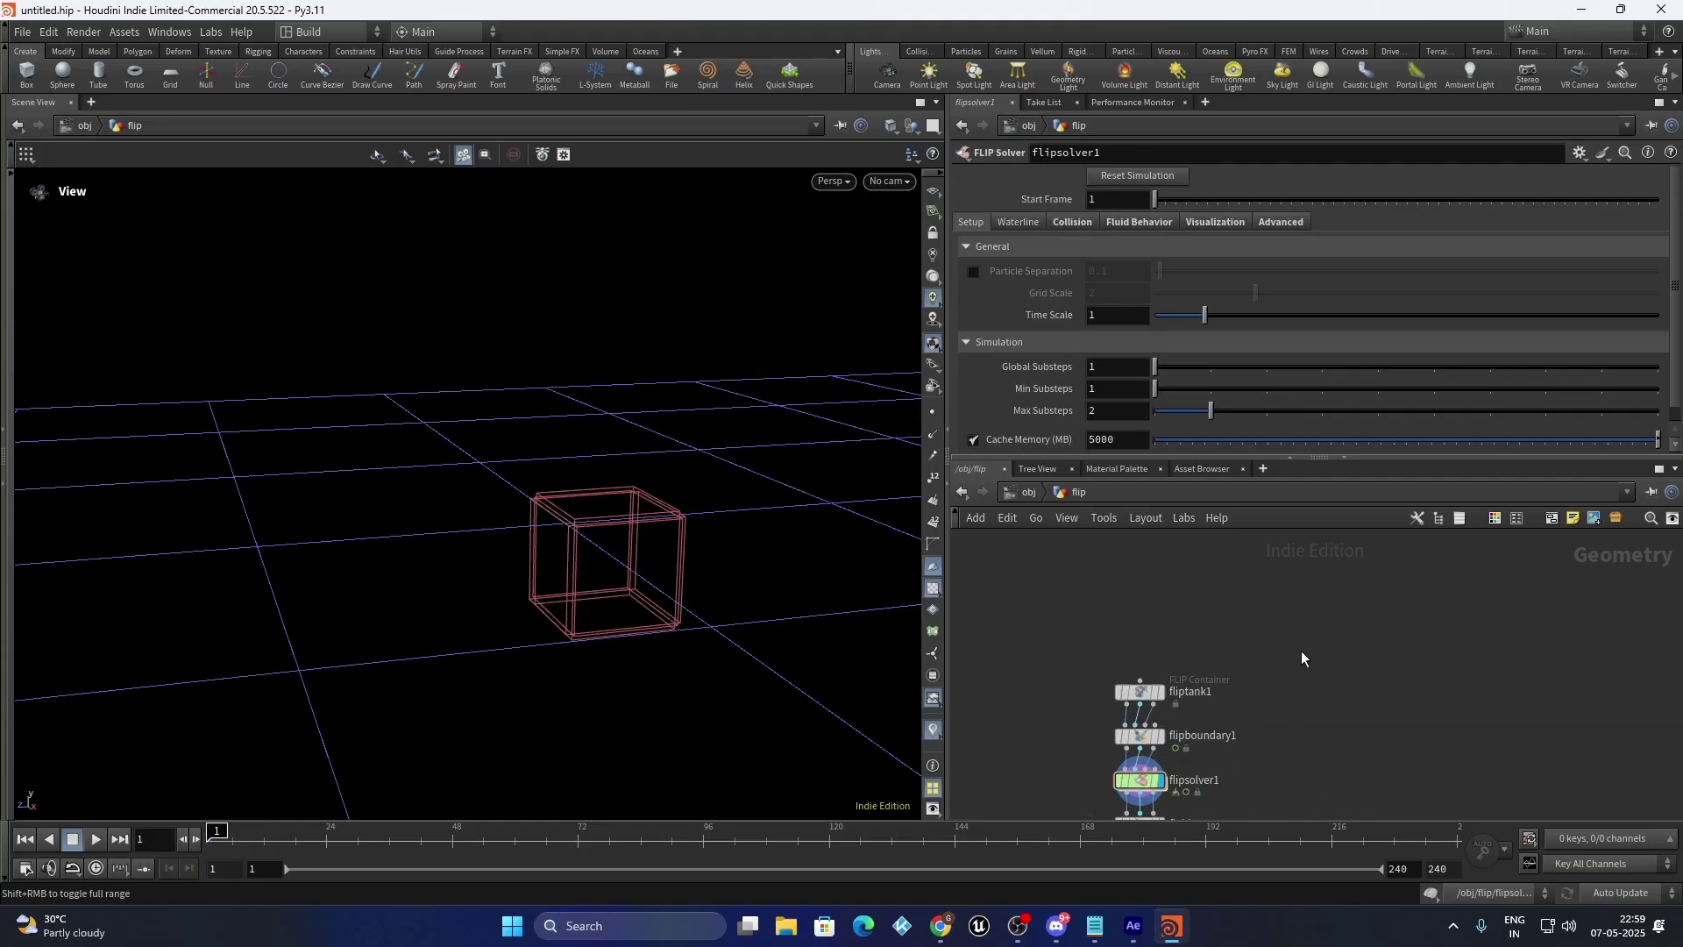
# Step: Add a Sphere (Polygons) node, sphere1, and display it in the viewport
pyautogui.press('Tab')
pyautogui.write('sphere')
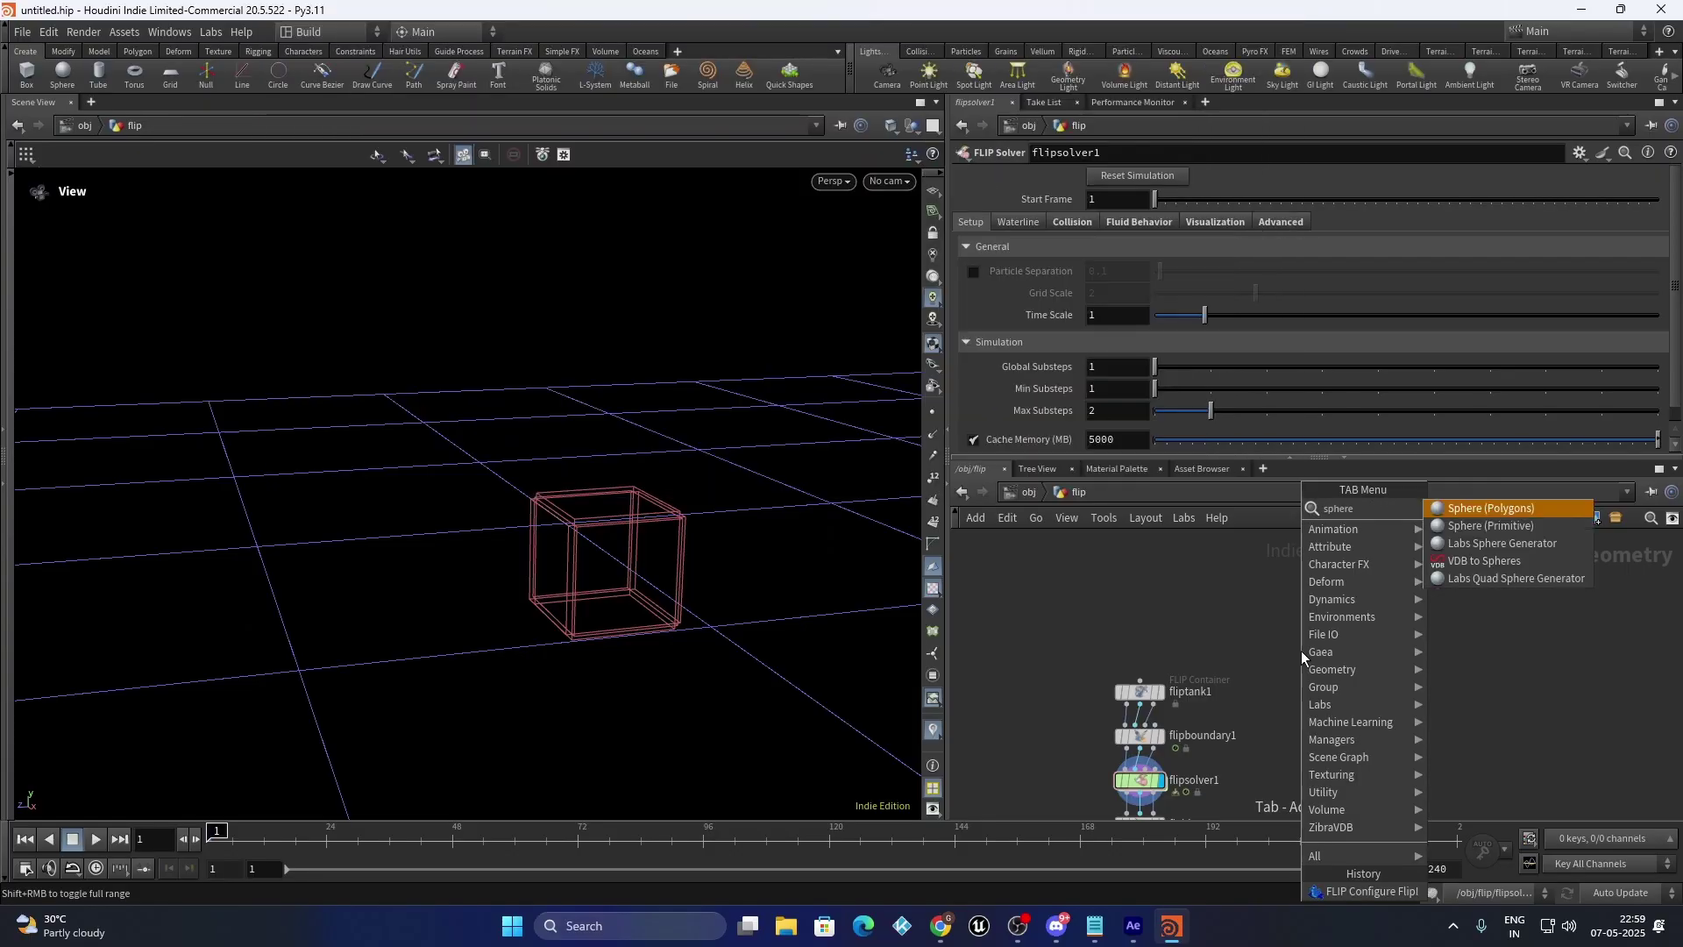
pyautogui.press('Return')
pyautogui.click(1308, 652)
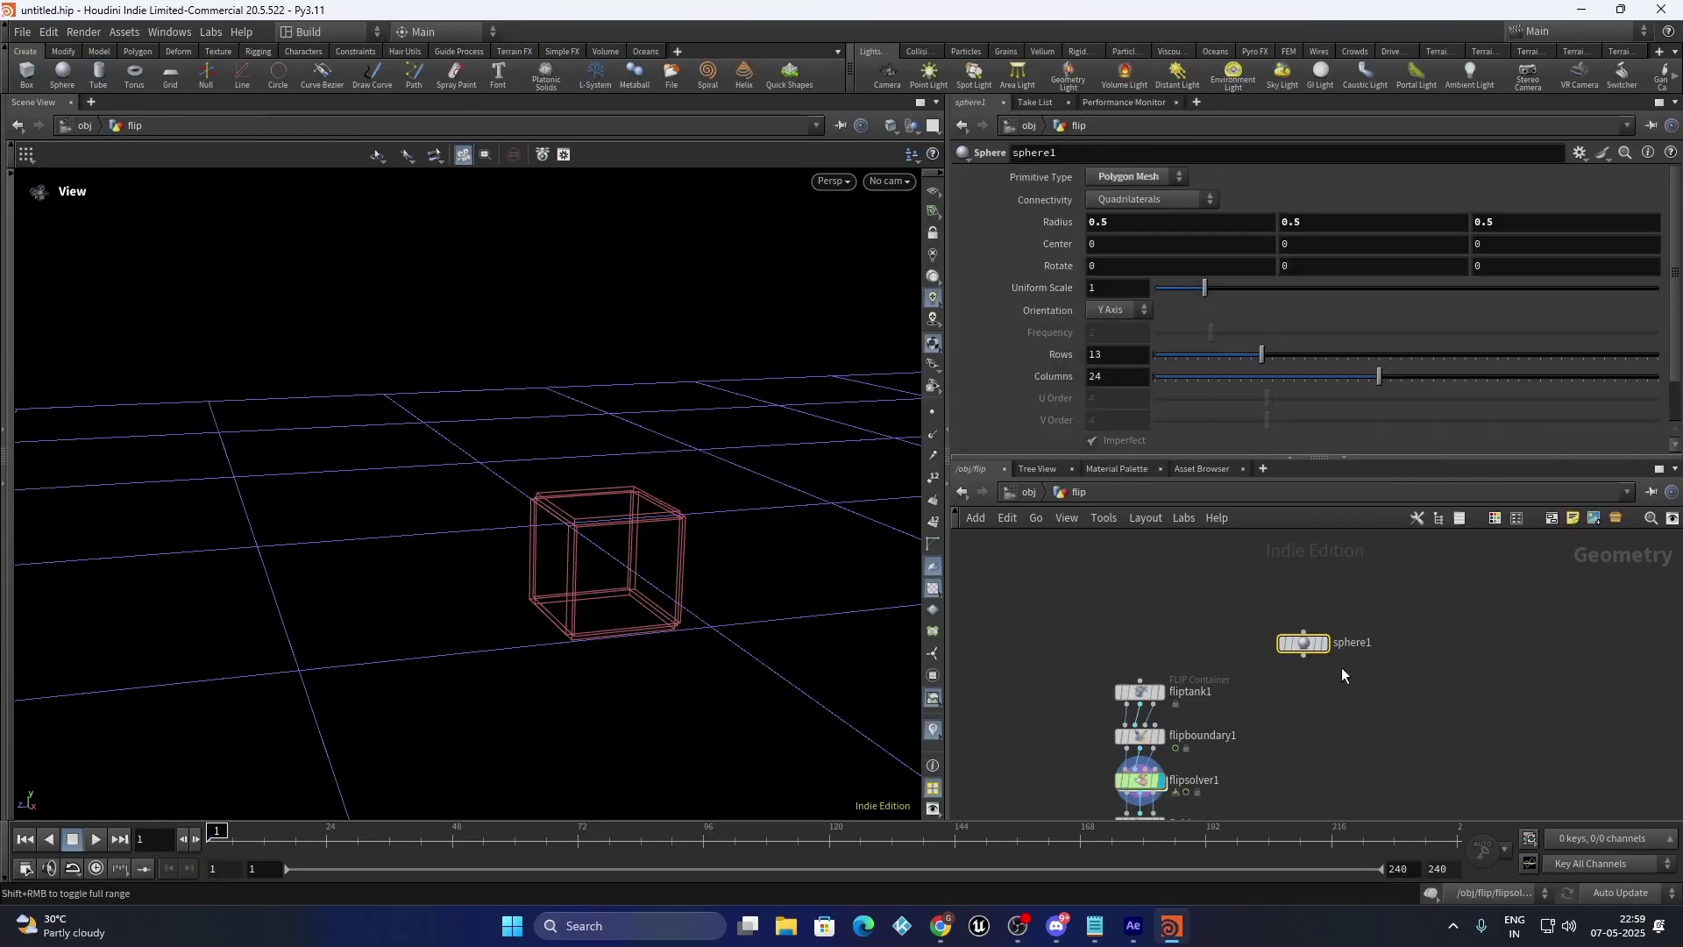
pyautogui.moveTo(1310, 245); pyautogui.dragTo(1508, 278, button='middle')
pyautogui.click(1318, 644)
# Step: Set sphere1's Center Y to 3 and wire it into fliptank1
pyautogui.moveTo(535, 631); pyautogui.dragTo(470, 577)
pyautogui.click(1309, 245)
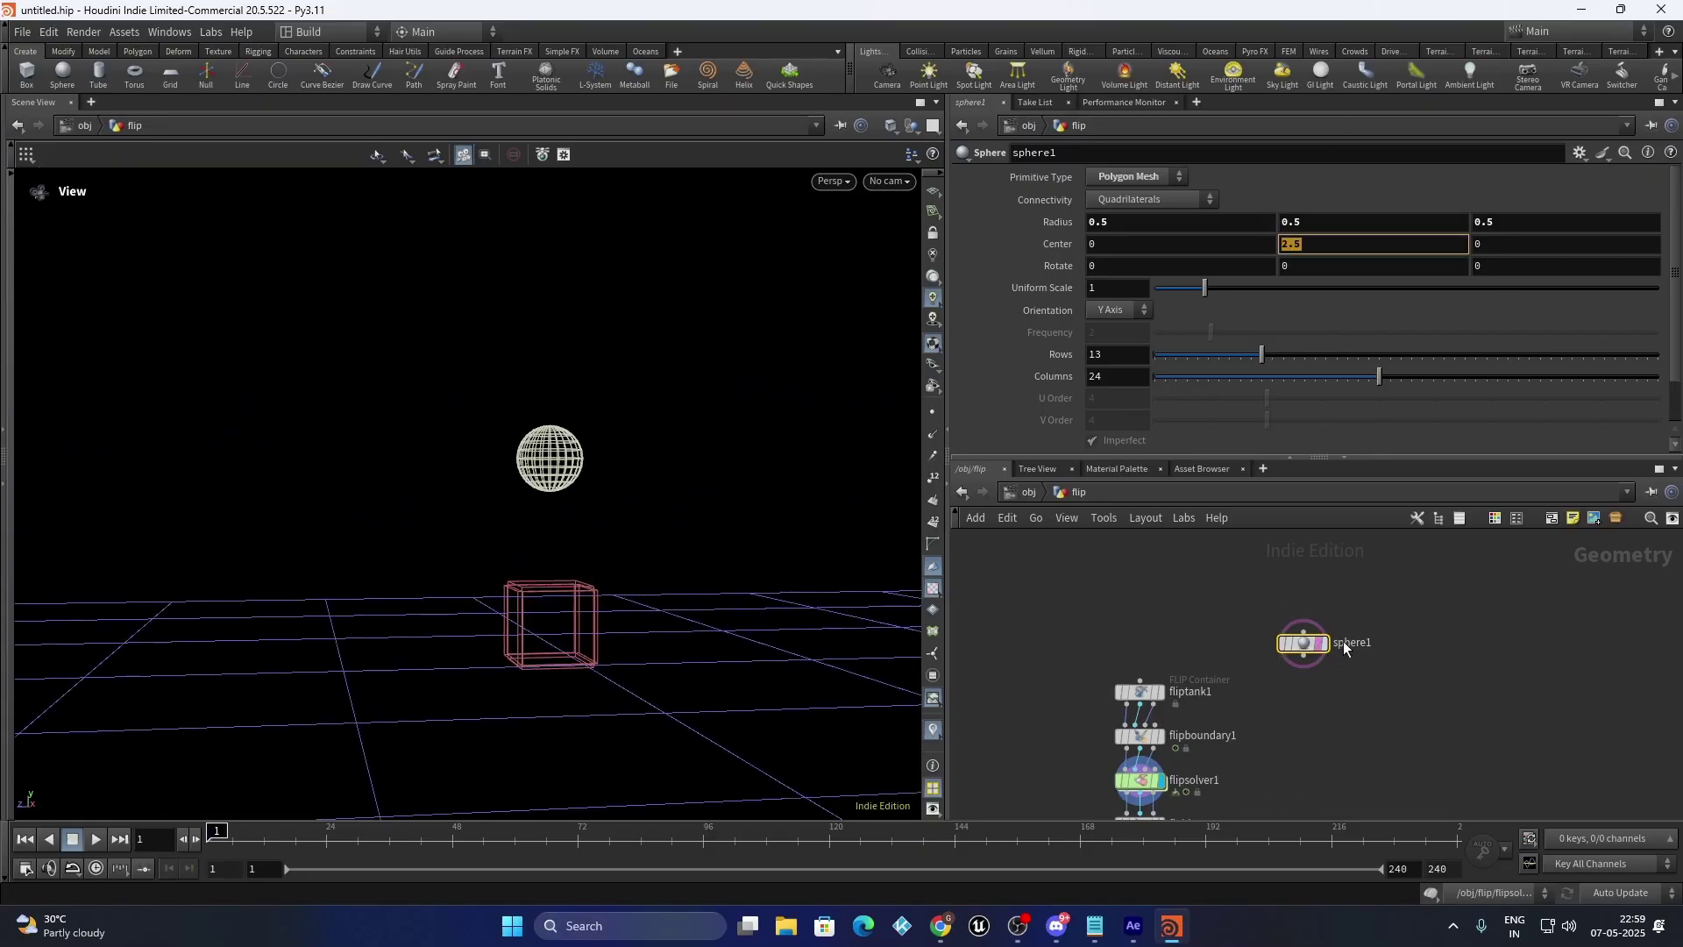
pyautogui.write('3')
pyautogui.press('Return')
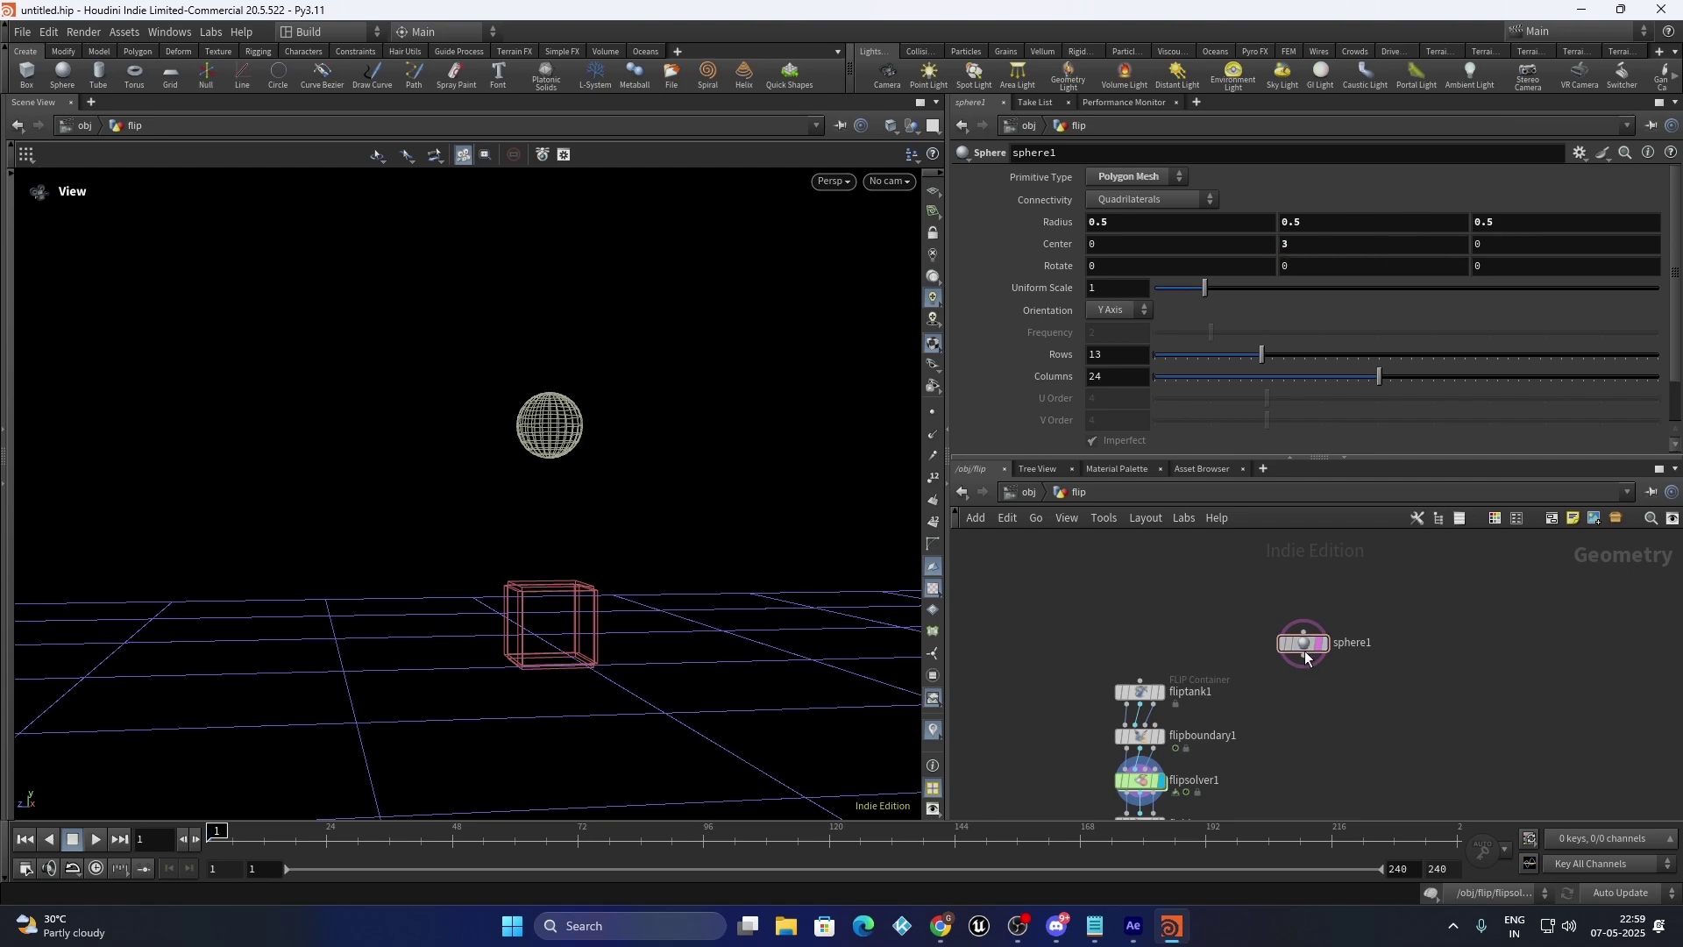
pyautogui.moveTo(1303, 660); pyautogui.dragTo(1139, 682)
# Step: Insert a Color node, color1, on the sphere1-to-fliptank1 wire
pyautogui.scroll(-2, 1204, 601)
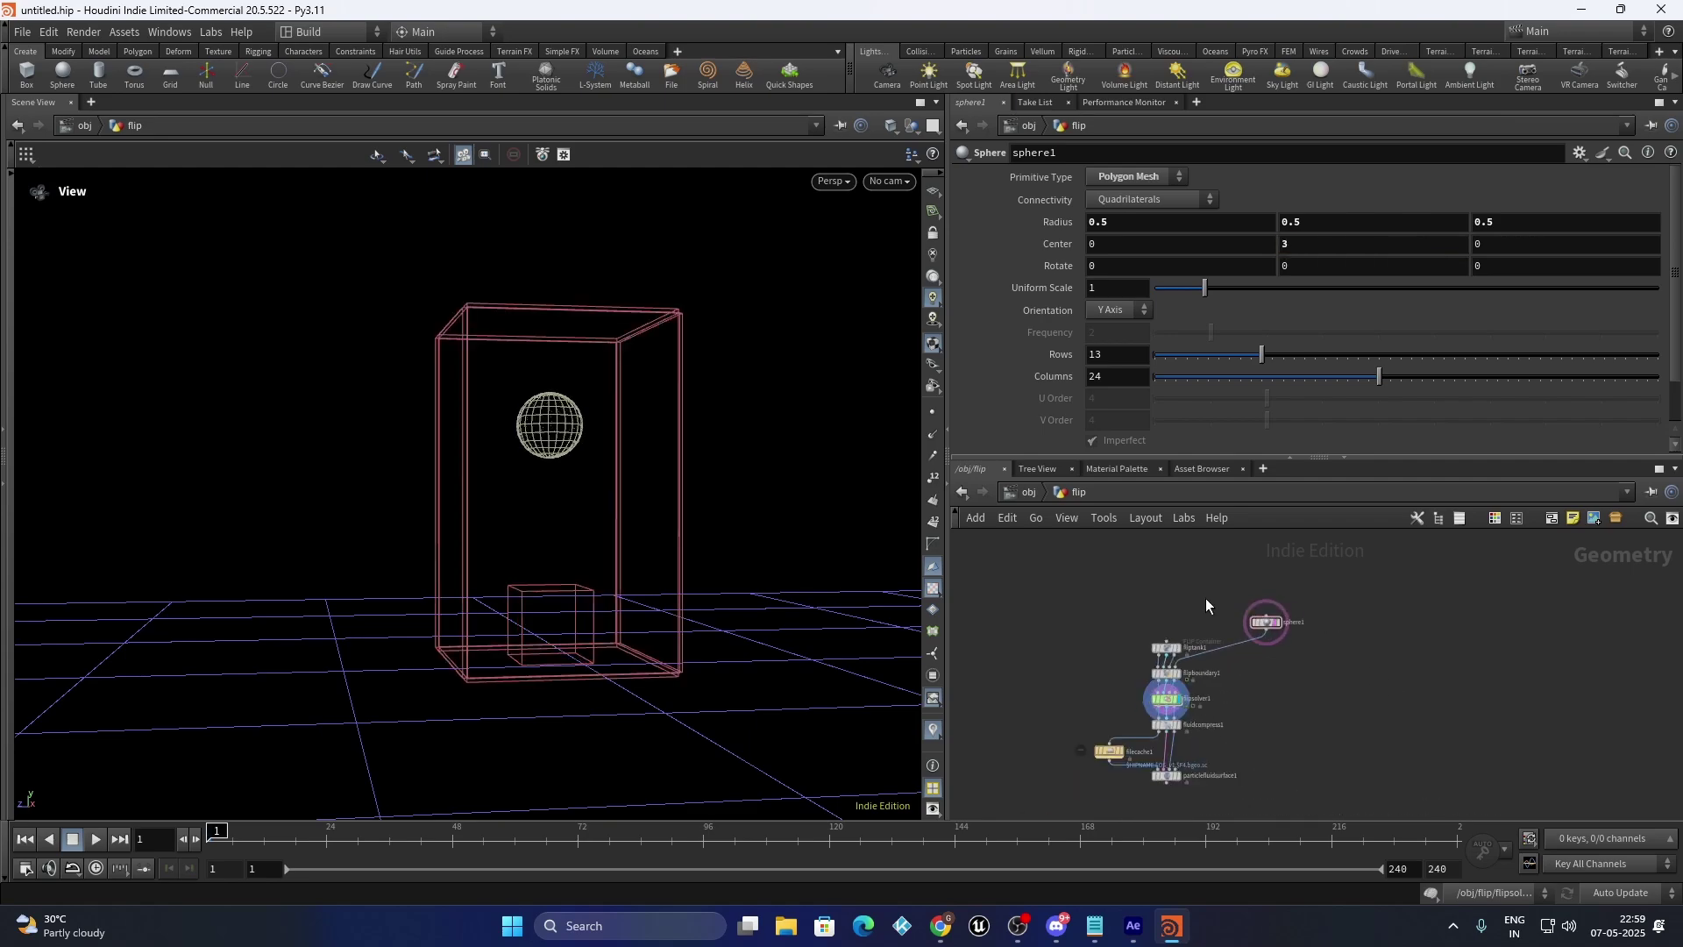
pyautogui.scroll(2, 1274, 675)
pyautogui.press('Tab')
pyautogui.write('col')
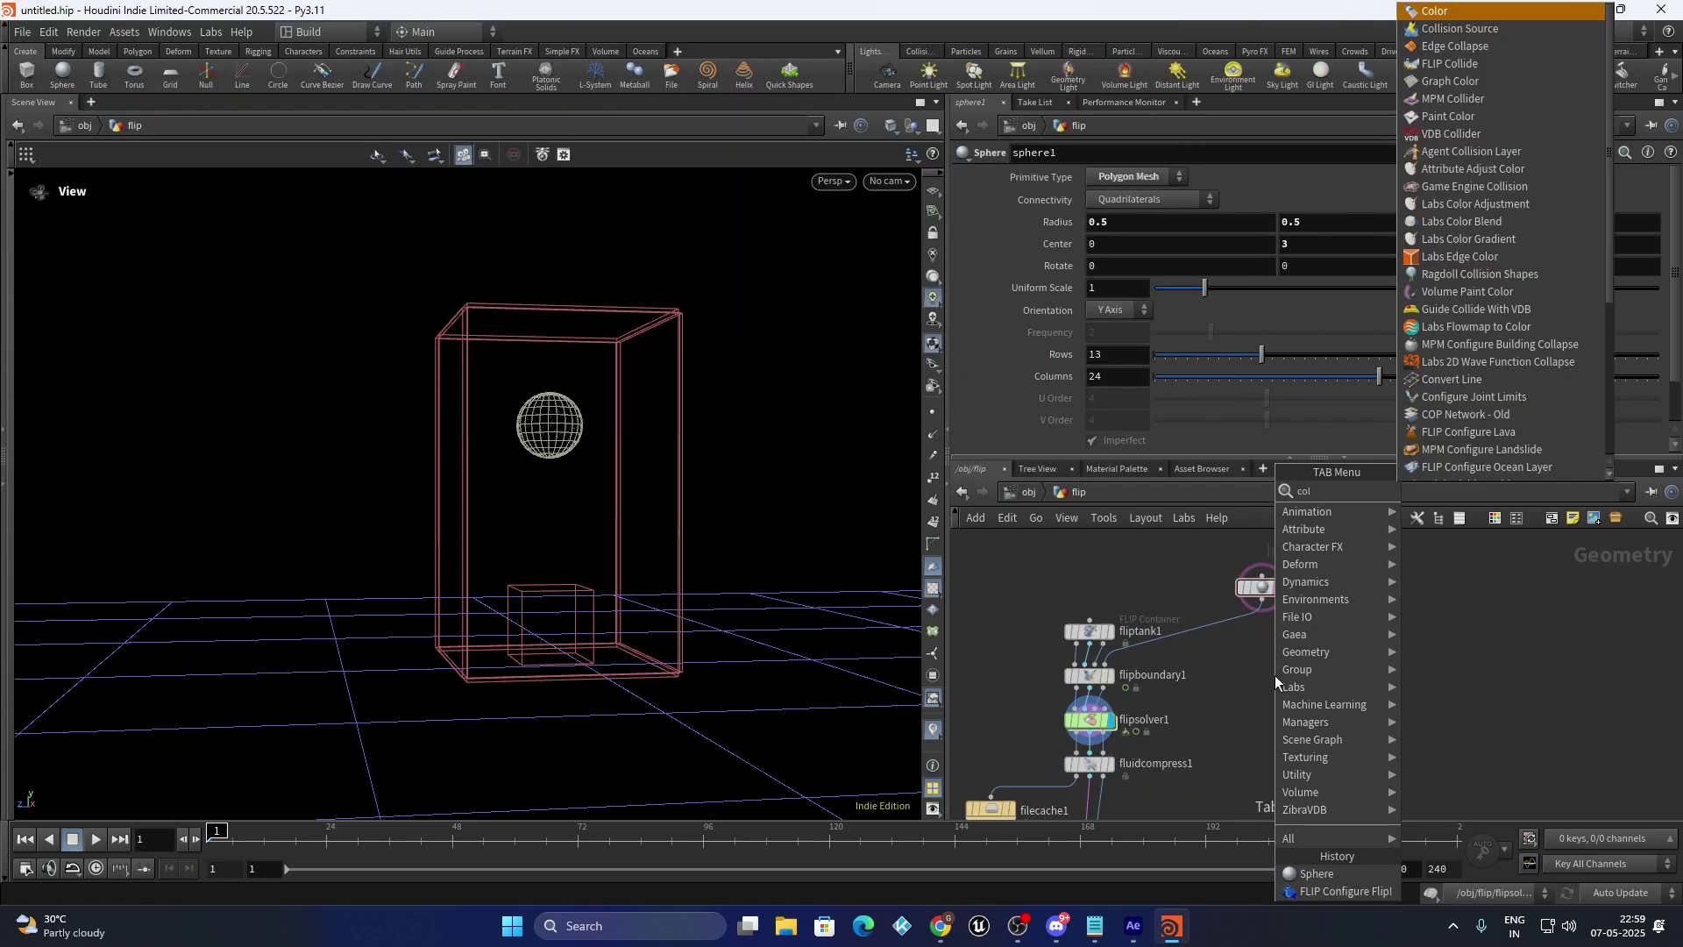
pyautogui.press('Return')
pyautogui.click(1213, 636)
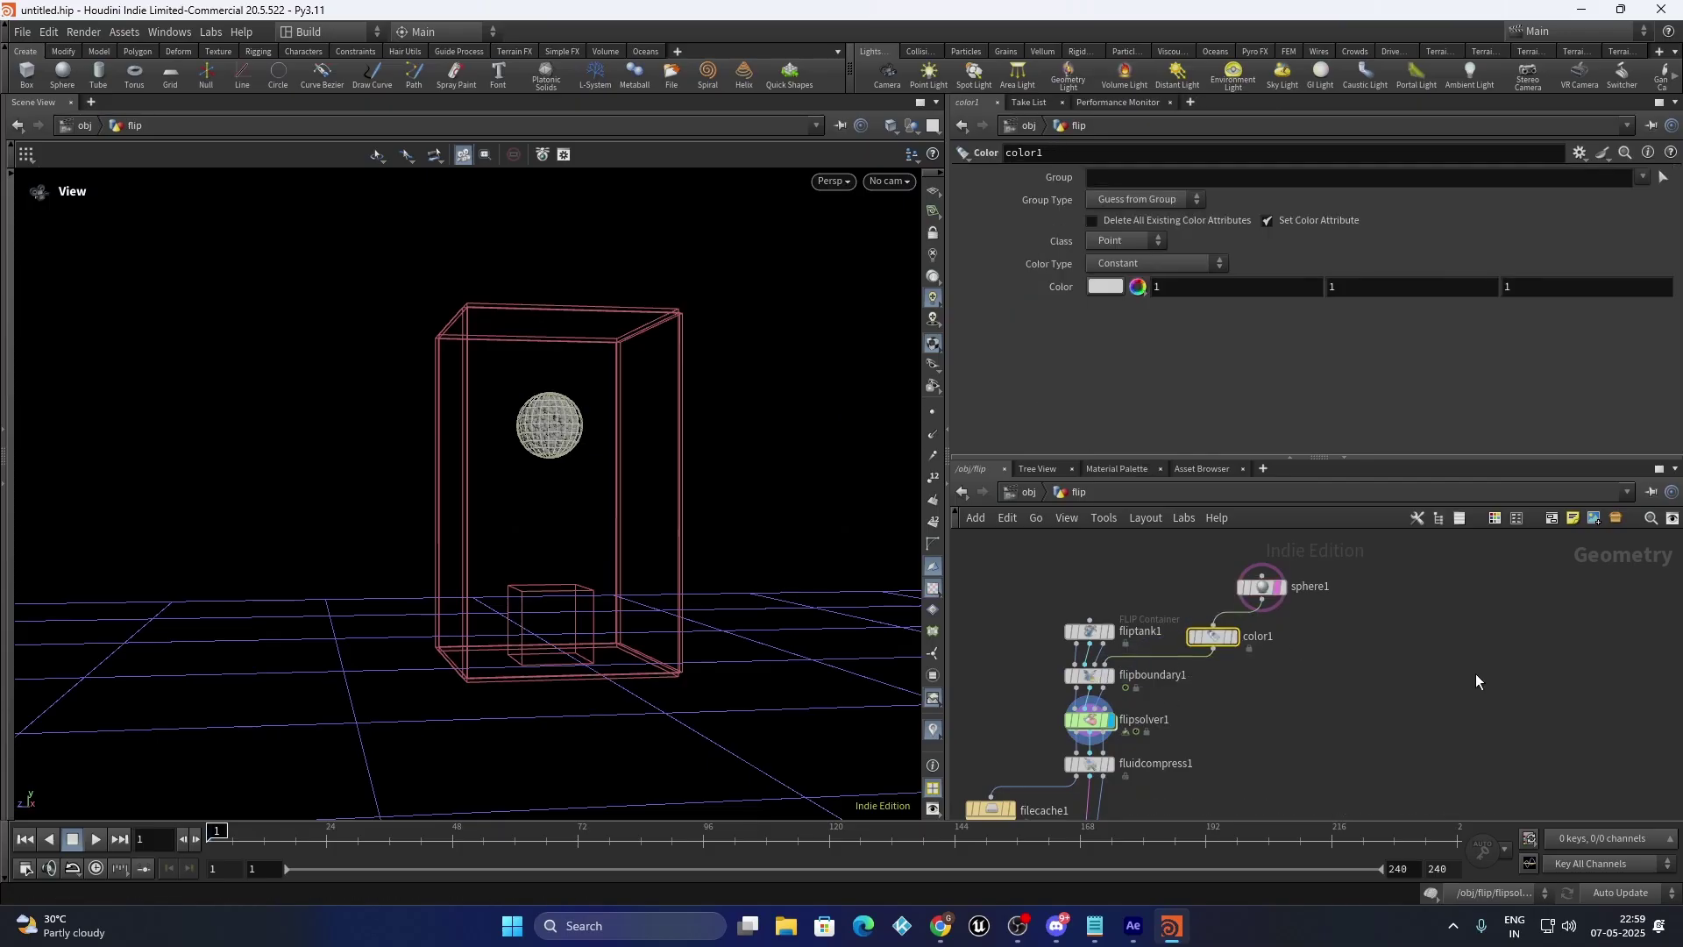
# Step: Set color1 to a teal colour (RGB 0, 0.5, 0.5)
pyautogui.click(1137, 287)
pyautogui.click(1227, 182)
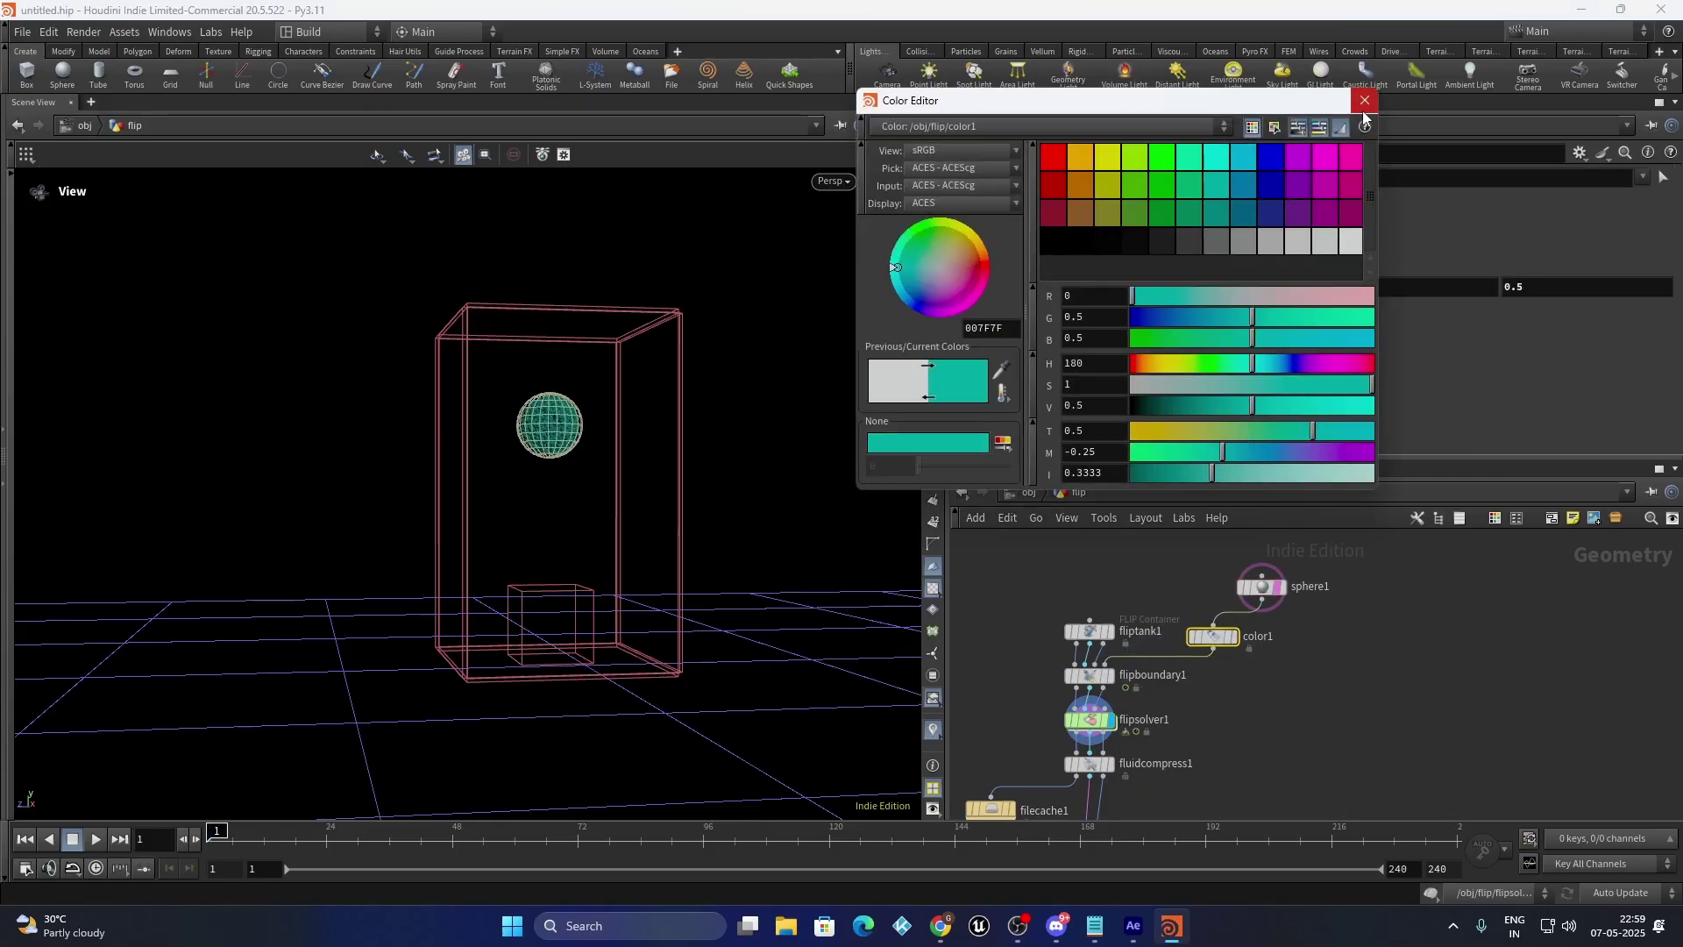
pyautogui.click(1365, 103)
pyautogui.scroll(-2, 1335, 605)
pyautogui.scroll(3, 1179, 688)
pyautogui.click(1142, 671)
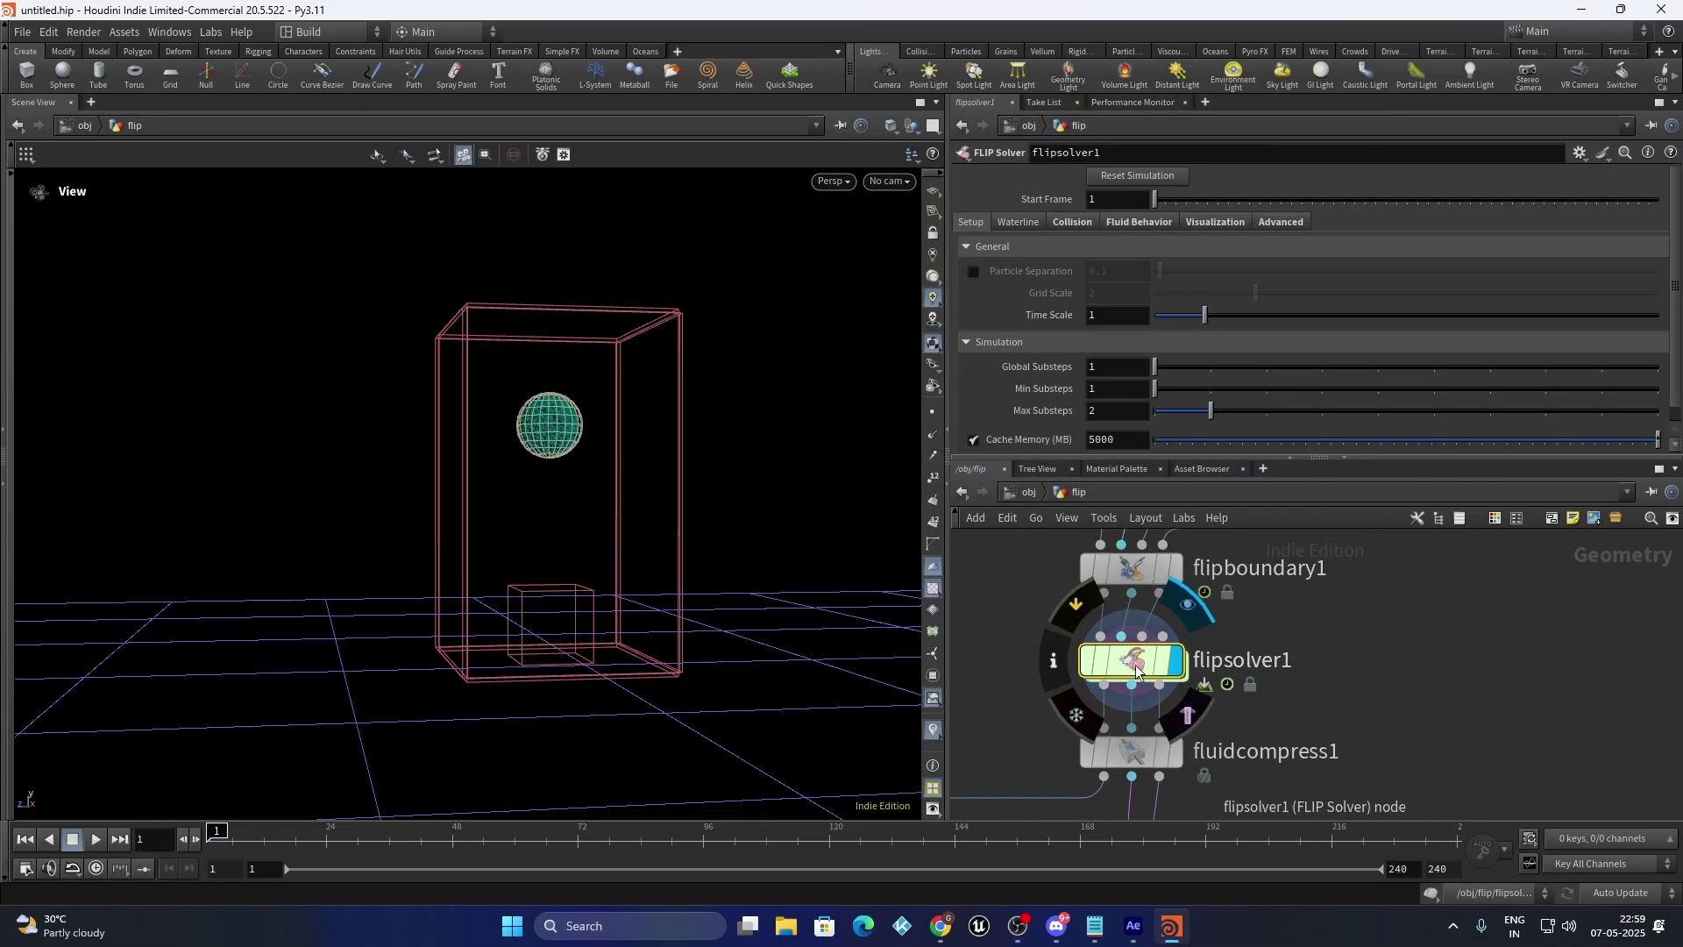
# Step: Set flipsolver1's Ground collision to None and test-play the simulation
pyautogui.moveTo(1141, 670); pyautogui.dragTo(1141, 668)
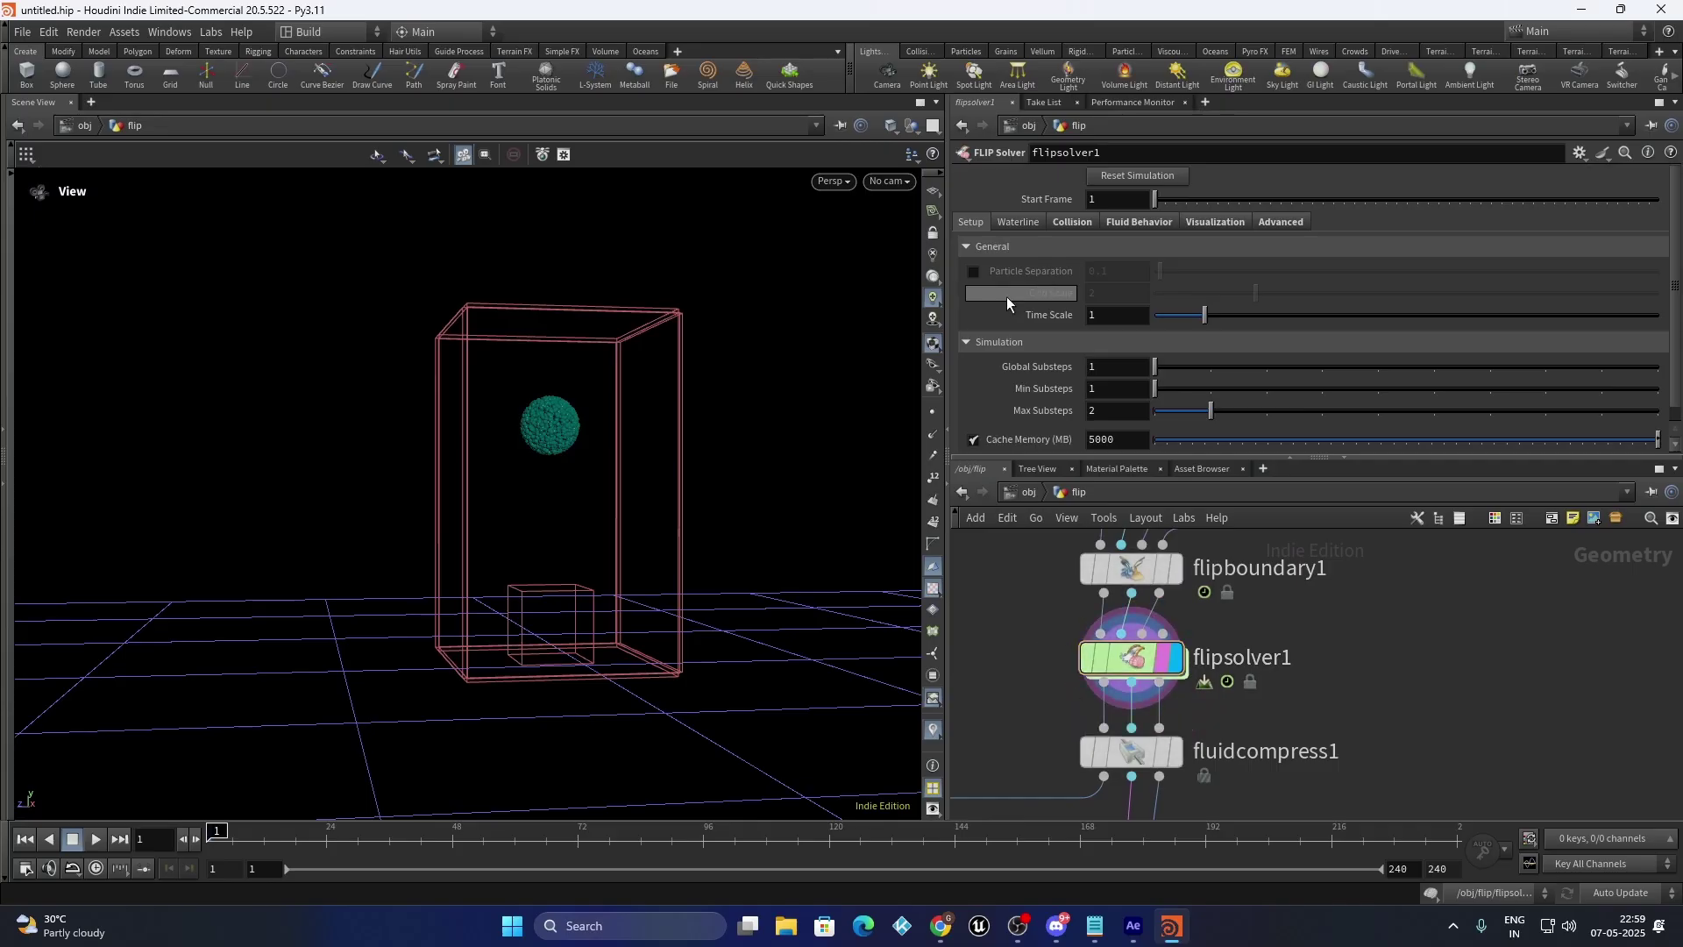
pyautogui.click(1020, 222)
pyautogui.click(1072, 222)
pyautogui.click(1135, 366)
pyautogui.click(1129, 392)
pyautogui.scroll(-3, 428, 601)
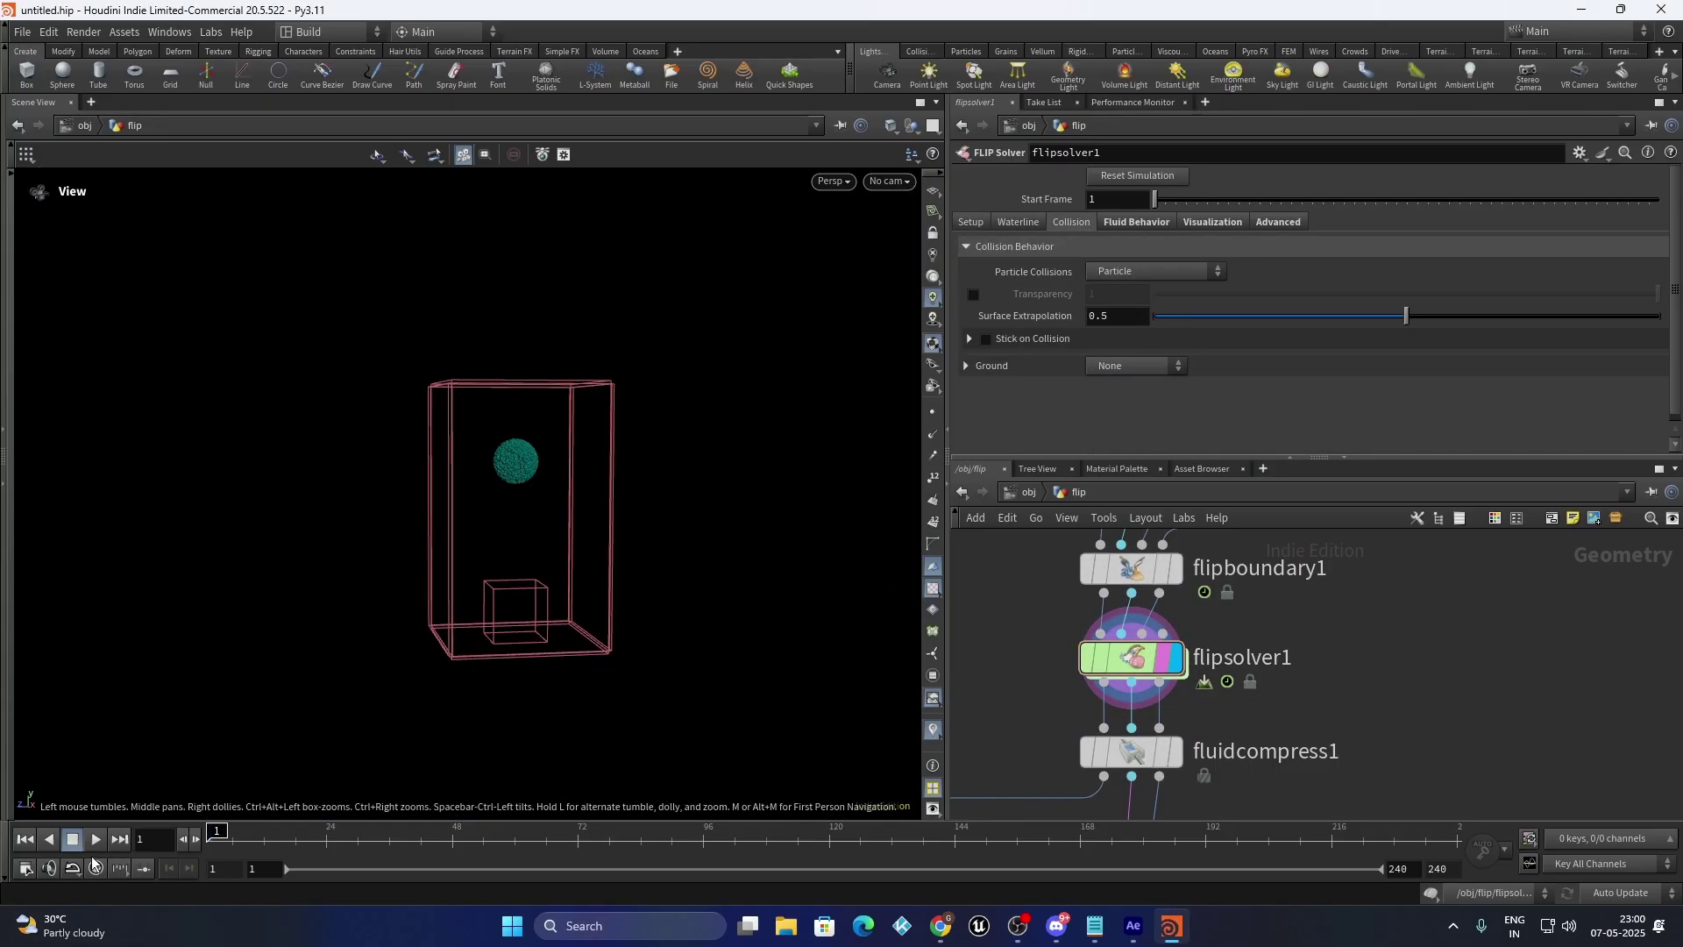
pyautogui.click(95, 838)
pyautogui.click(72, 839)
pyautogui.click(25, 839)
pyautogui.scroll(-3, 1315, 761)
pyautogui.scroll(3, 1369, 696)
# Step: Replace flipboundary1's $F==1 Activation with constant 1 and play the continuous stream
pyautogui.click(1209, 687)
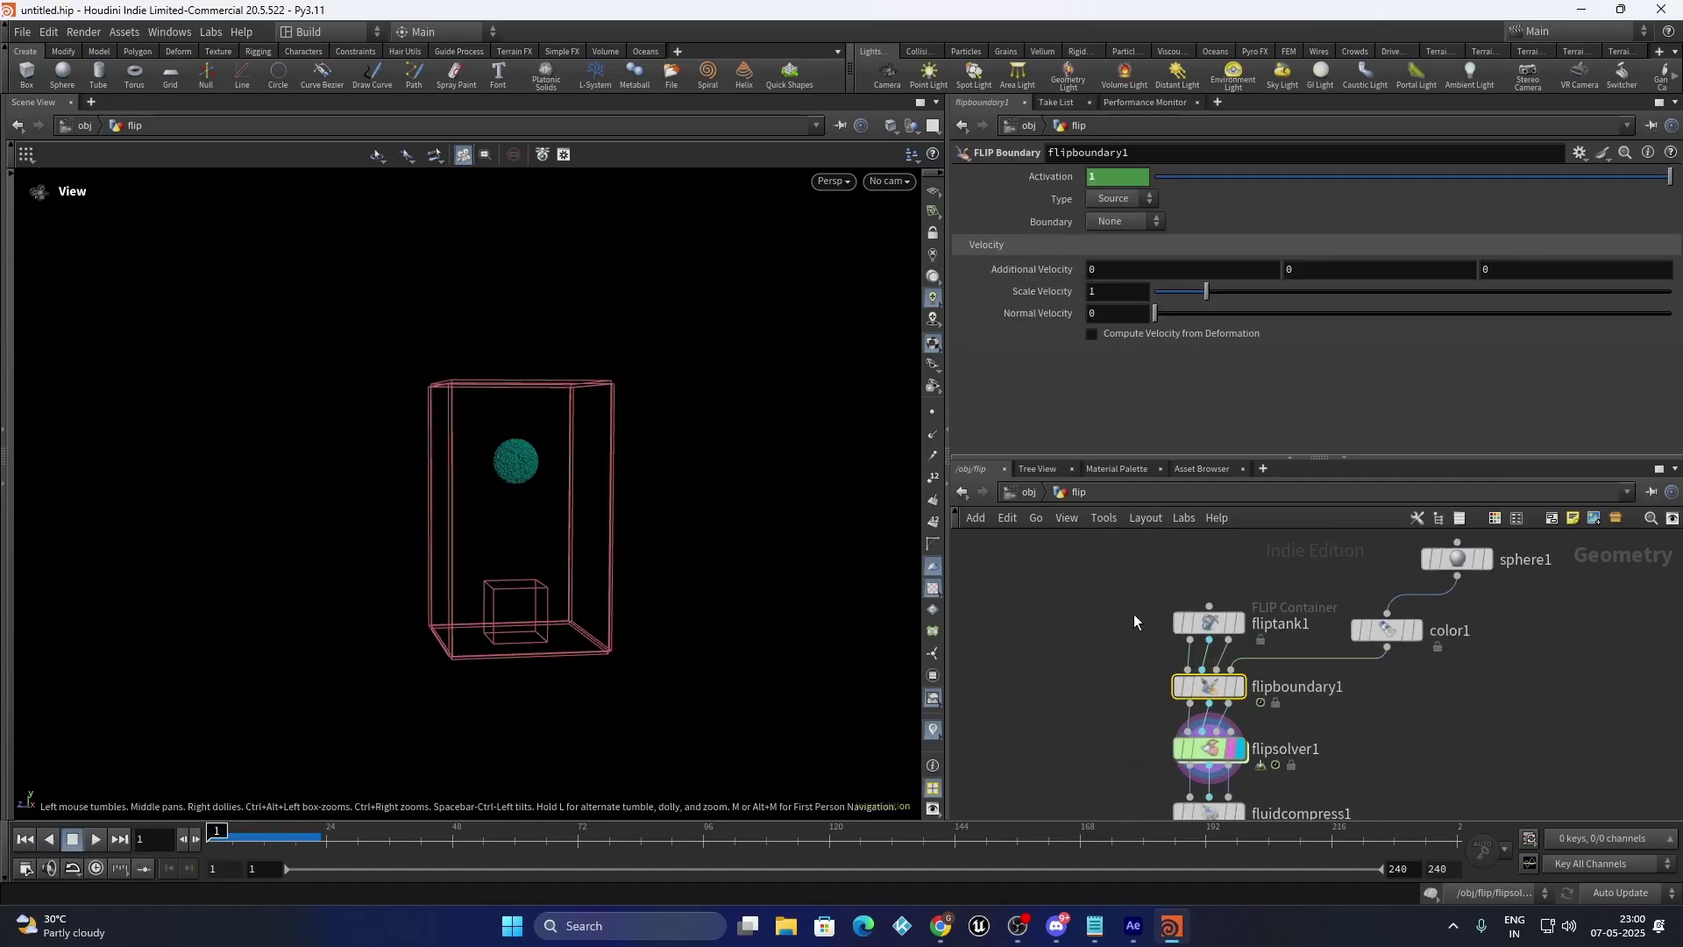
pyautogui.click(1046, 175)
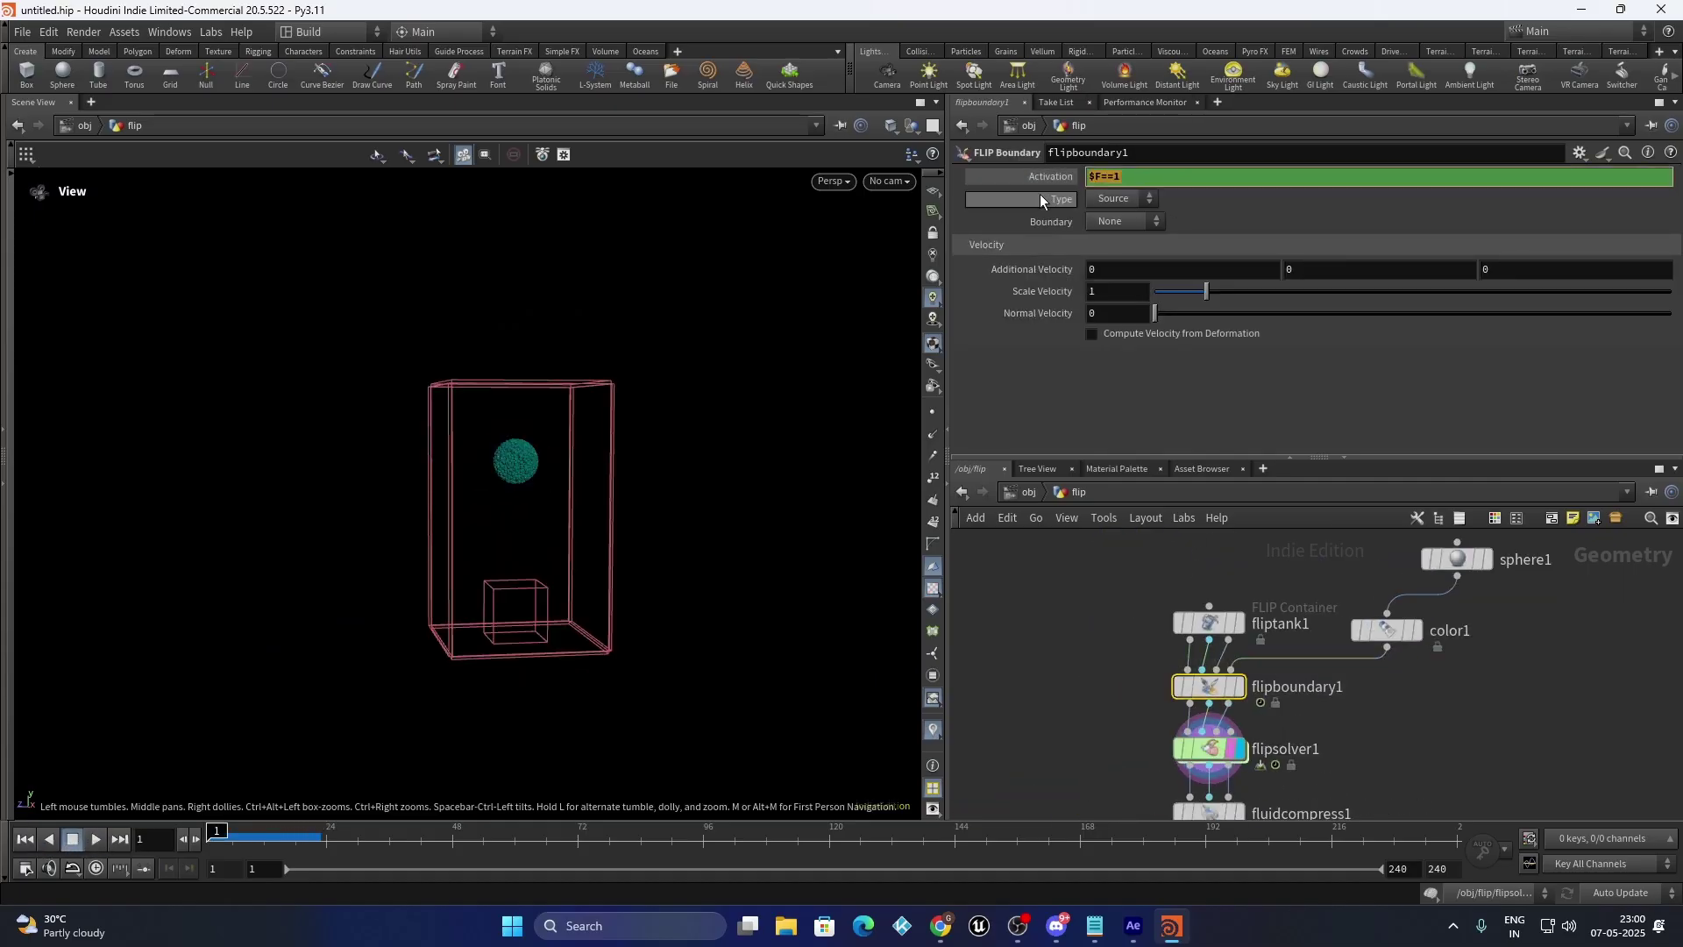
pyautogui.rightClick(1048, 181)
pyautogui.click(1117, 387)
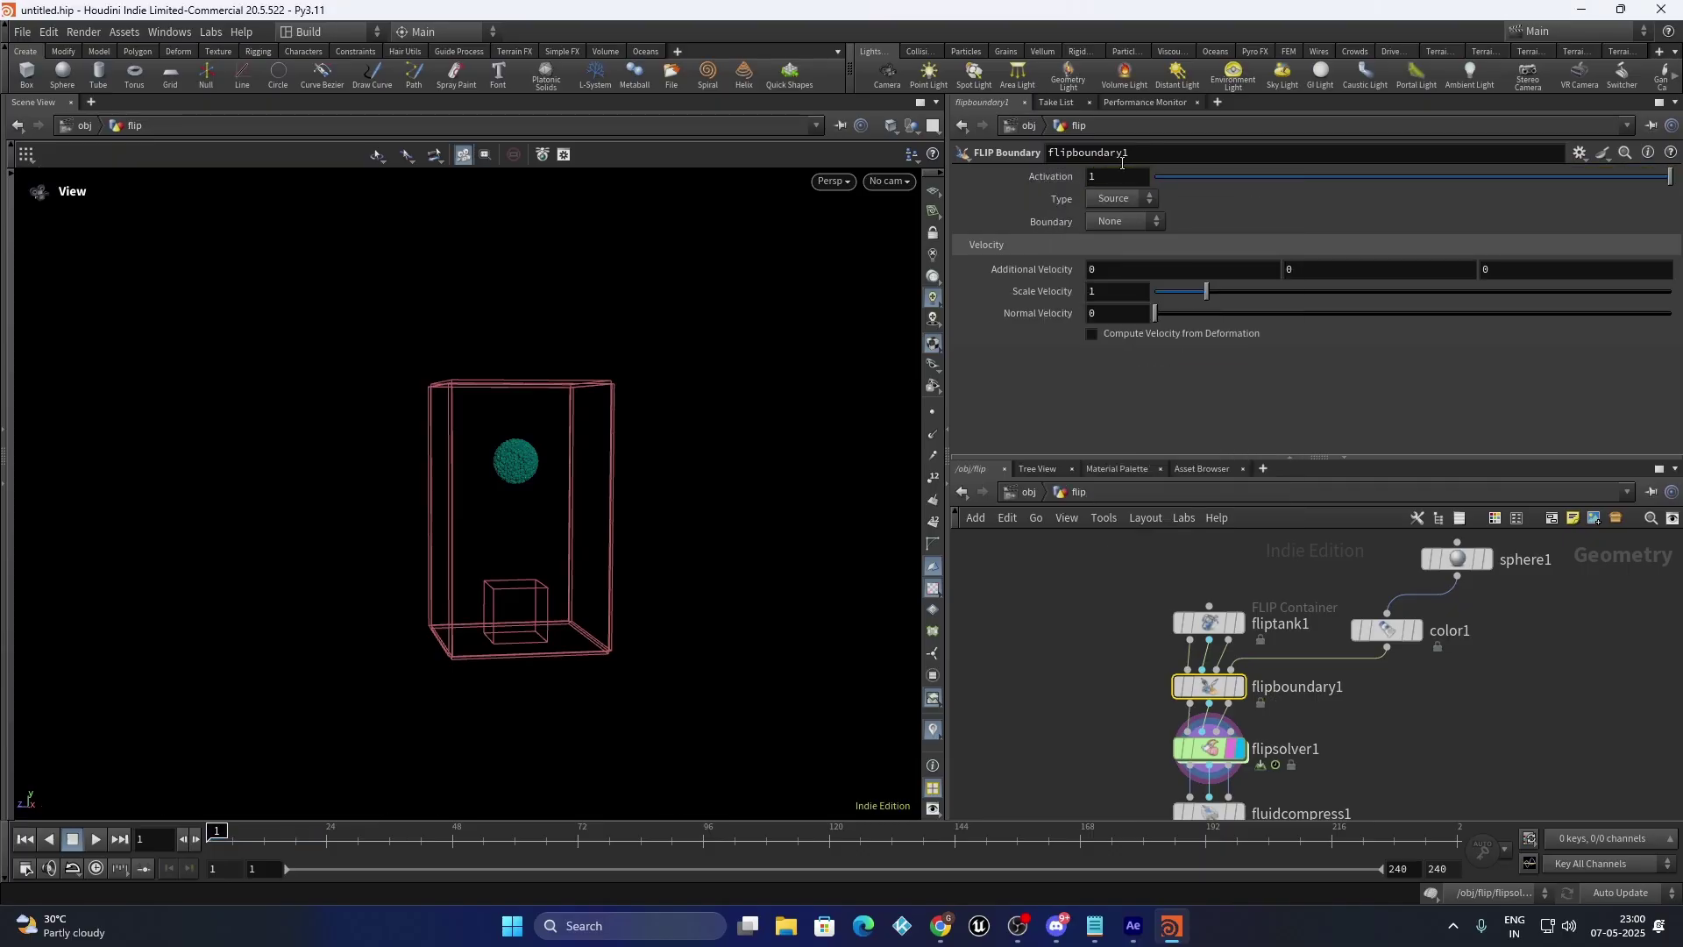
pyautogui.scroll(-3, 1259, 700)
pyautogui.scroll(5, 1359, 750)
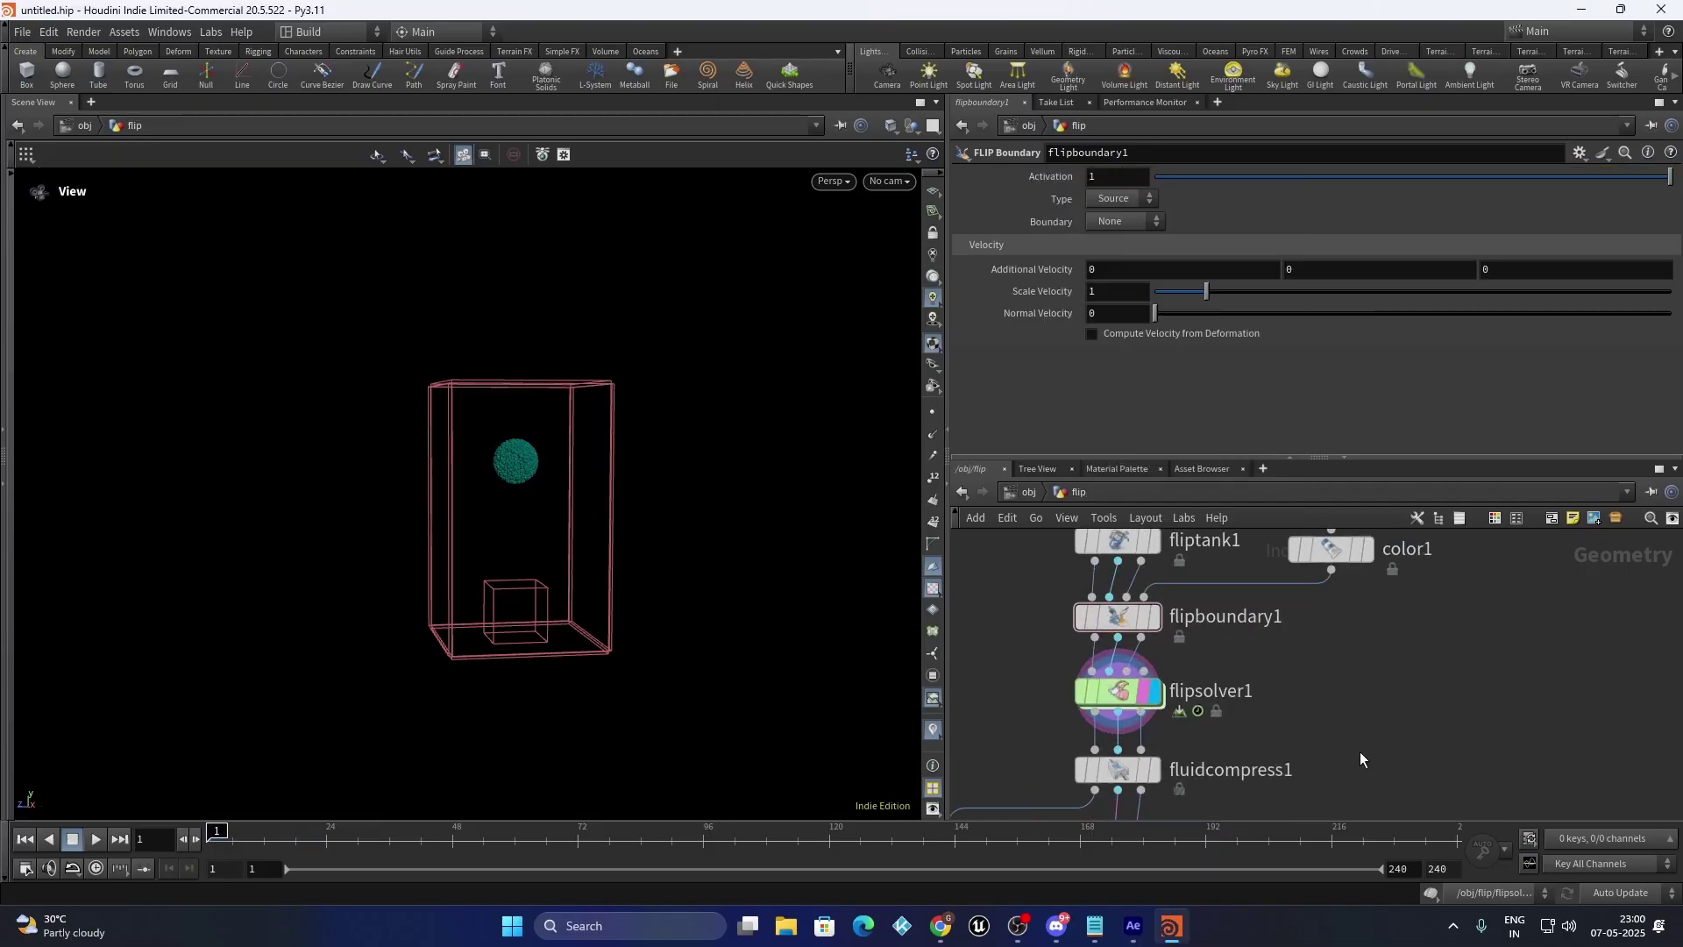
pyautogui.click(95, 839)
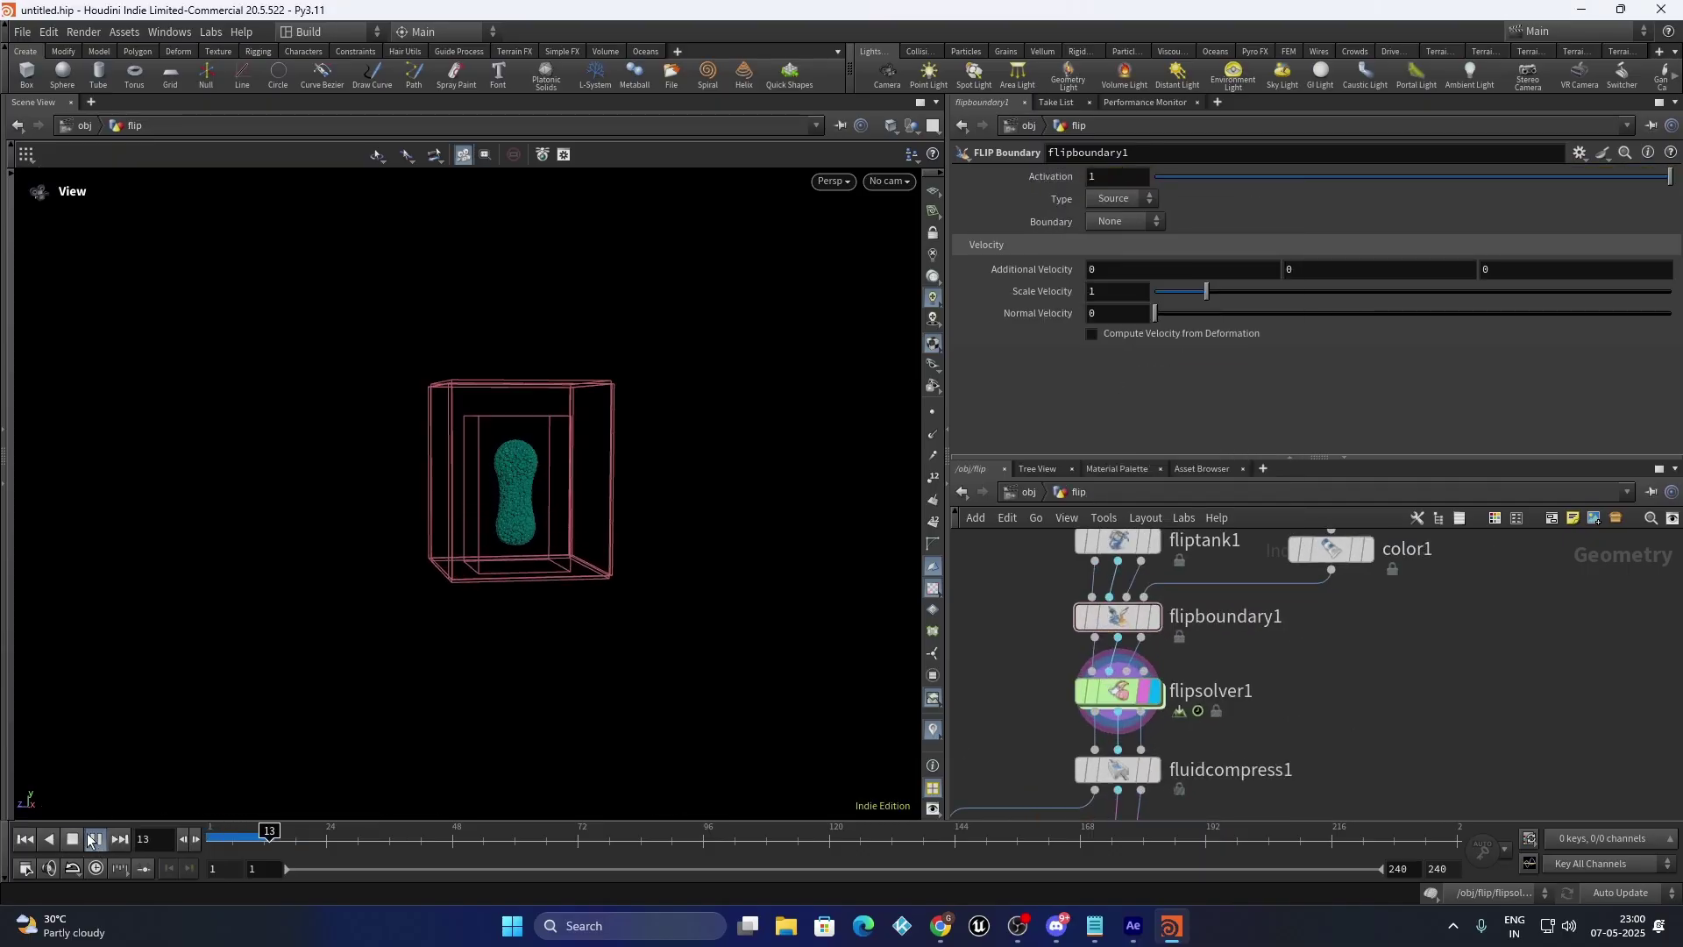
pyautogui.scroll(-1, 1239, 702)
pyautogui.scroll(-2, 1240, 702)
# Step: Add a tube1 node to the flip network and display it in the viewport
pyautogui.moveTo(1444, 604); pyautogui.dragTo(1349, 608, button='middle')
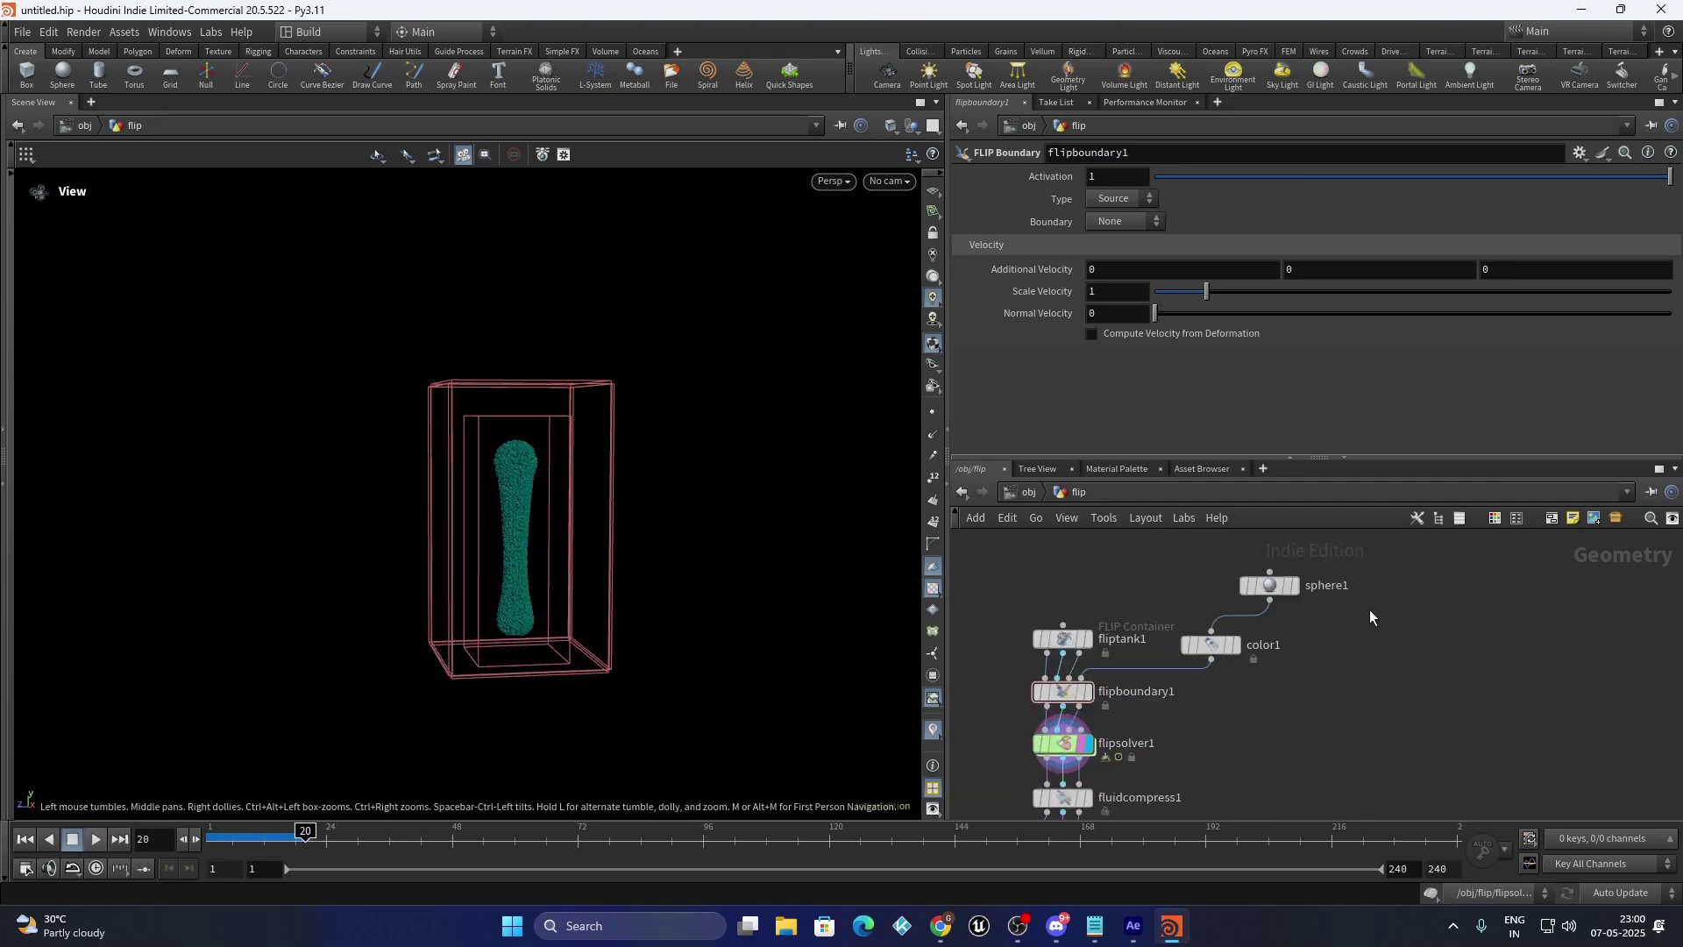
pyautogui.click(1269, 585)
pyautogui.moveTo(388, 515); pyautogui.dragTo(913, 556)
pyautogui.press('Tab')
pyautogui.write('null')
pyautogui.press('Return')
pyautogui.click(1462, 617)
pyautogui.moveTo(1463, 632); pyautogui.dragTo(1108, 733)
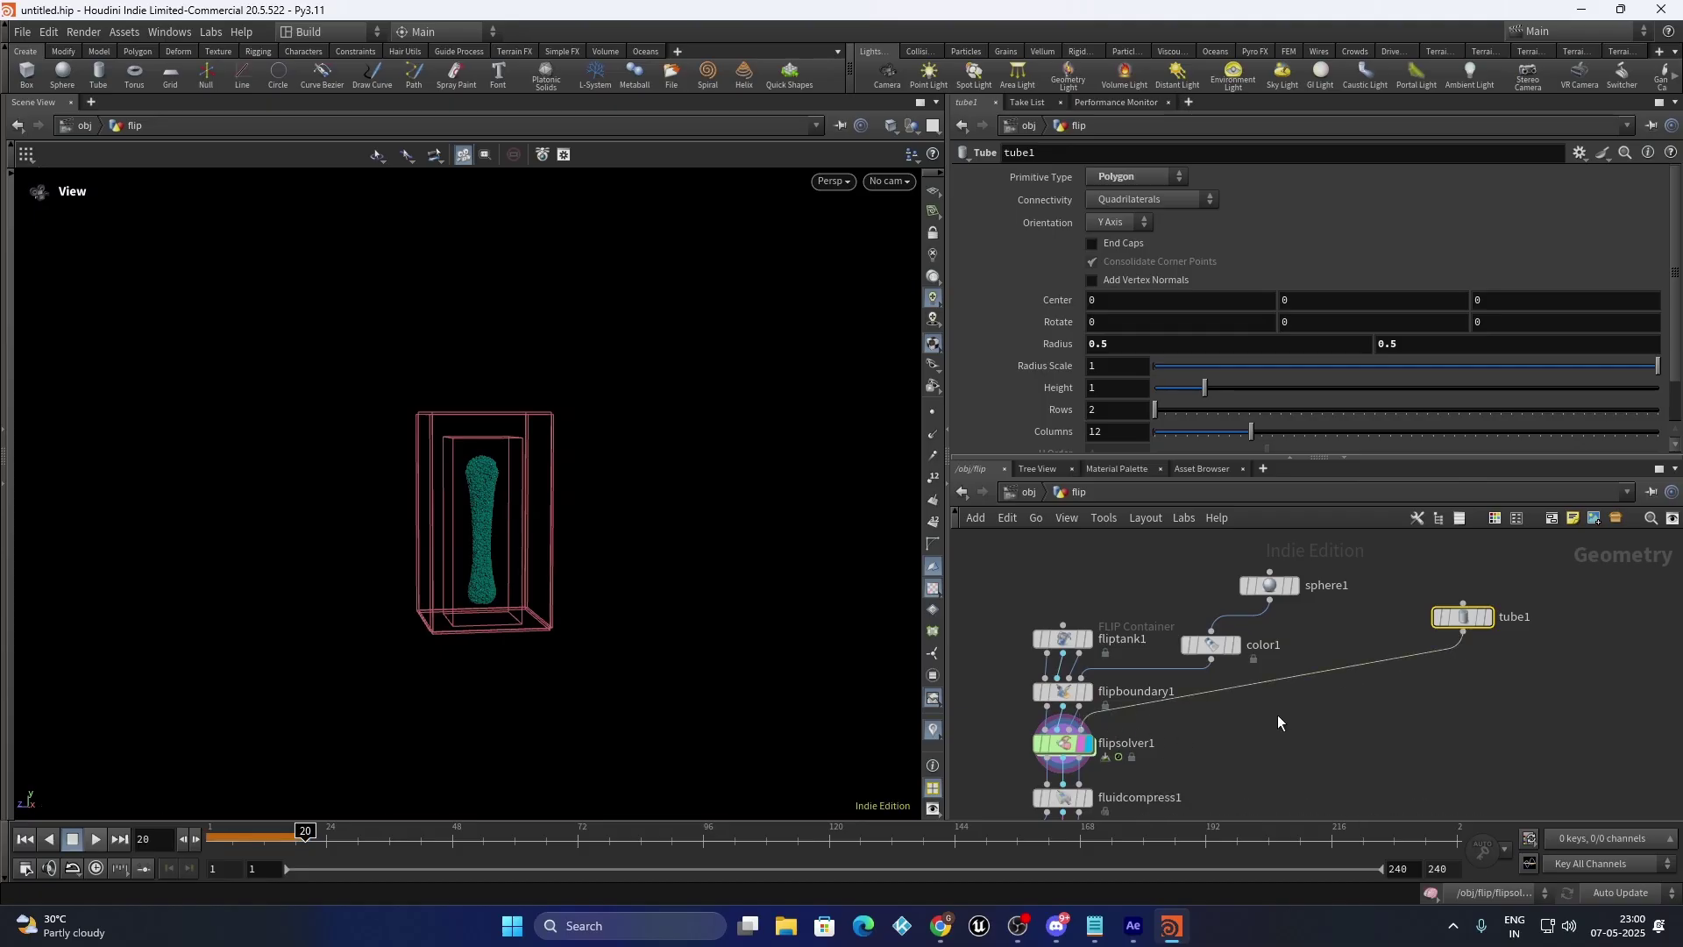
pyautogui.click(1295, 737)
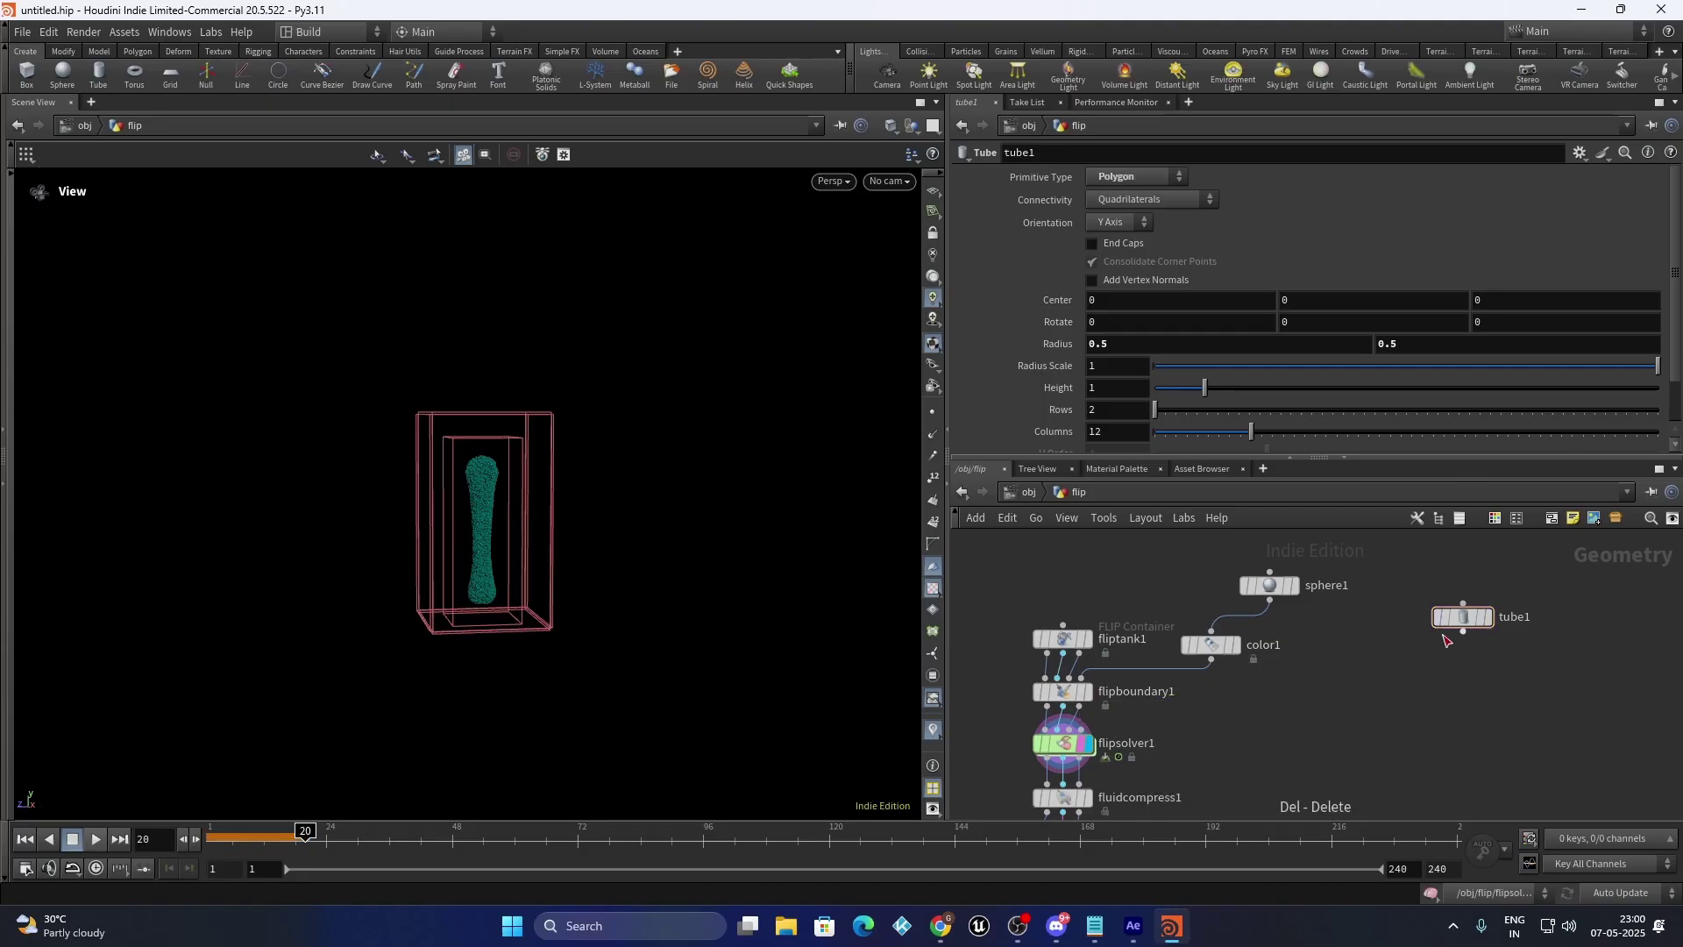
pyautogui.click(1483, 617)
pyautogui.moveTo(473, 526); pyautogui.dragTo(402, 559)
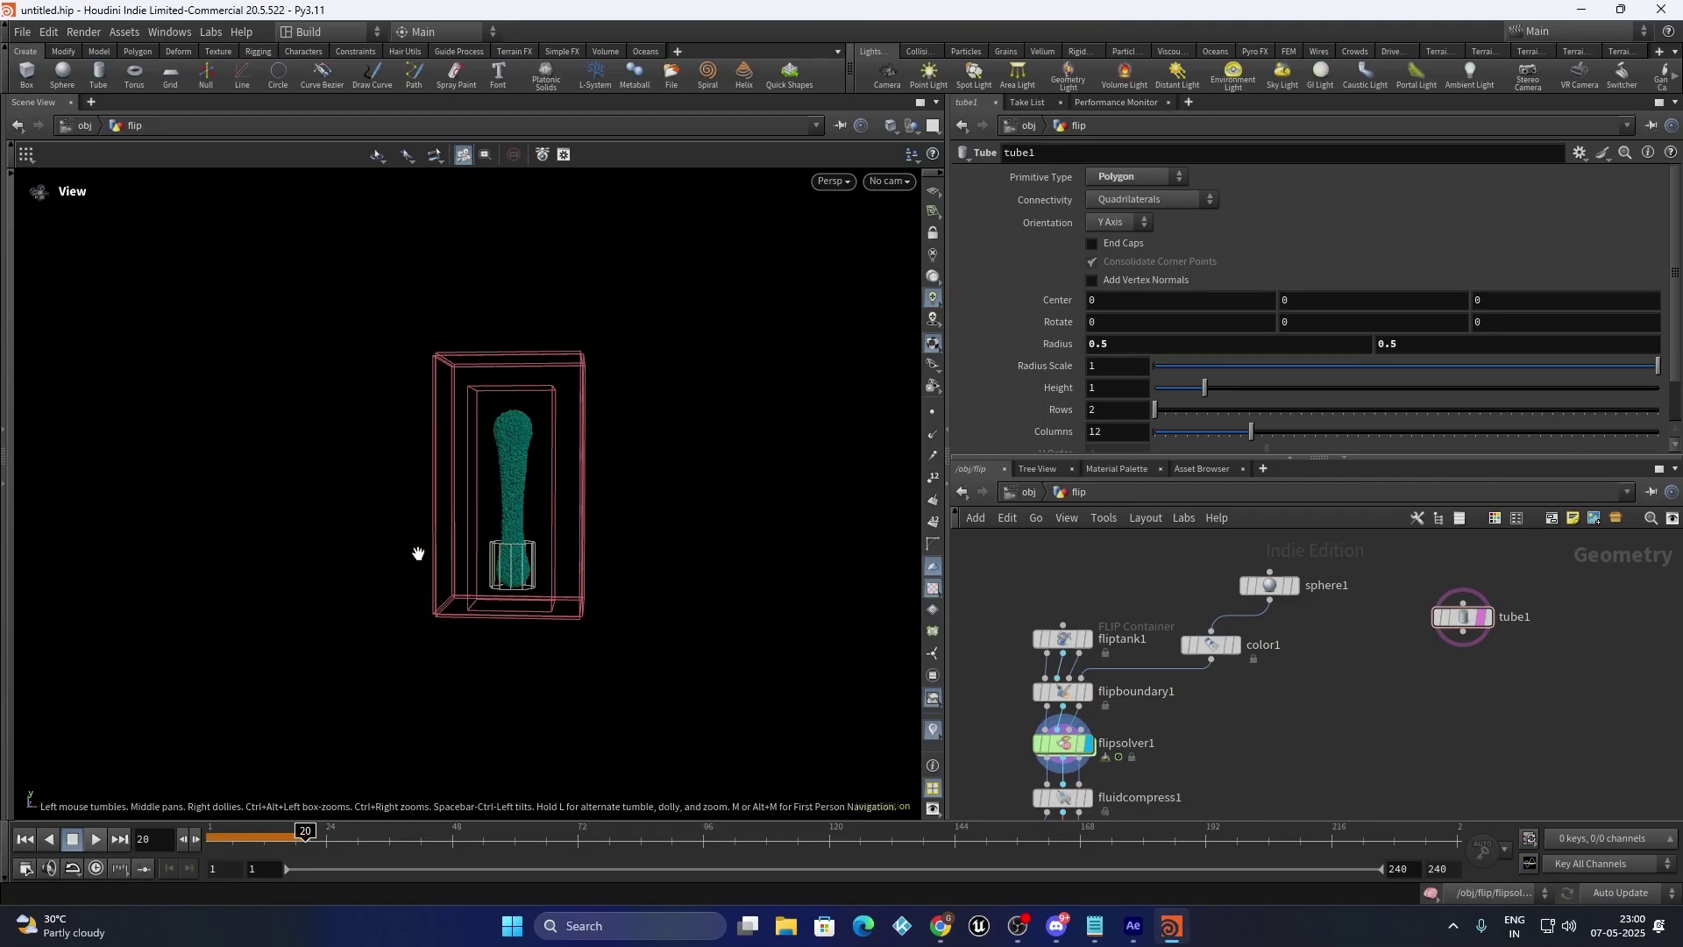
# Step: Give tube1 Rotate X 90 and lengthen its Height from 4 to 6
pyautogui.click(1112, 389)
pyautogui.write('4')
pyautogui.press('Return')
pyautogui.click(1107, 326)
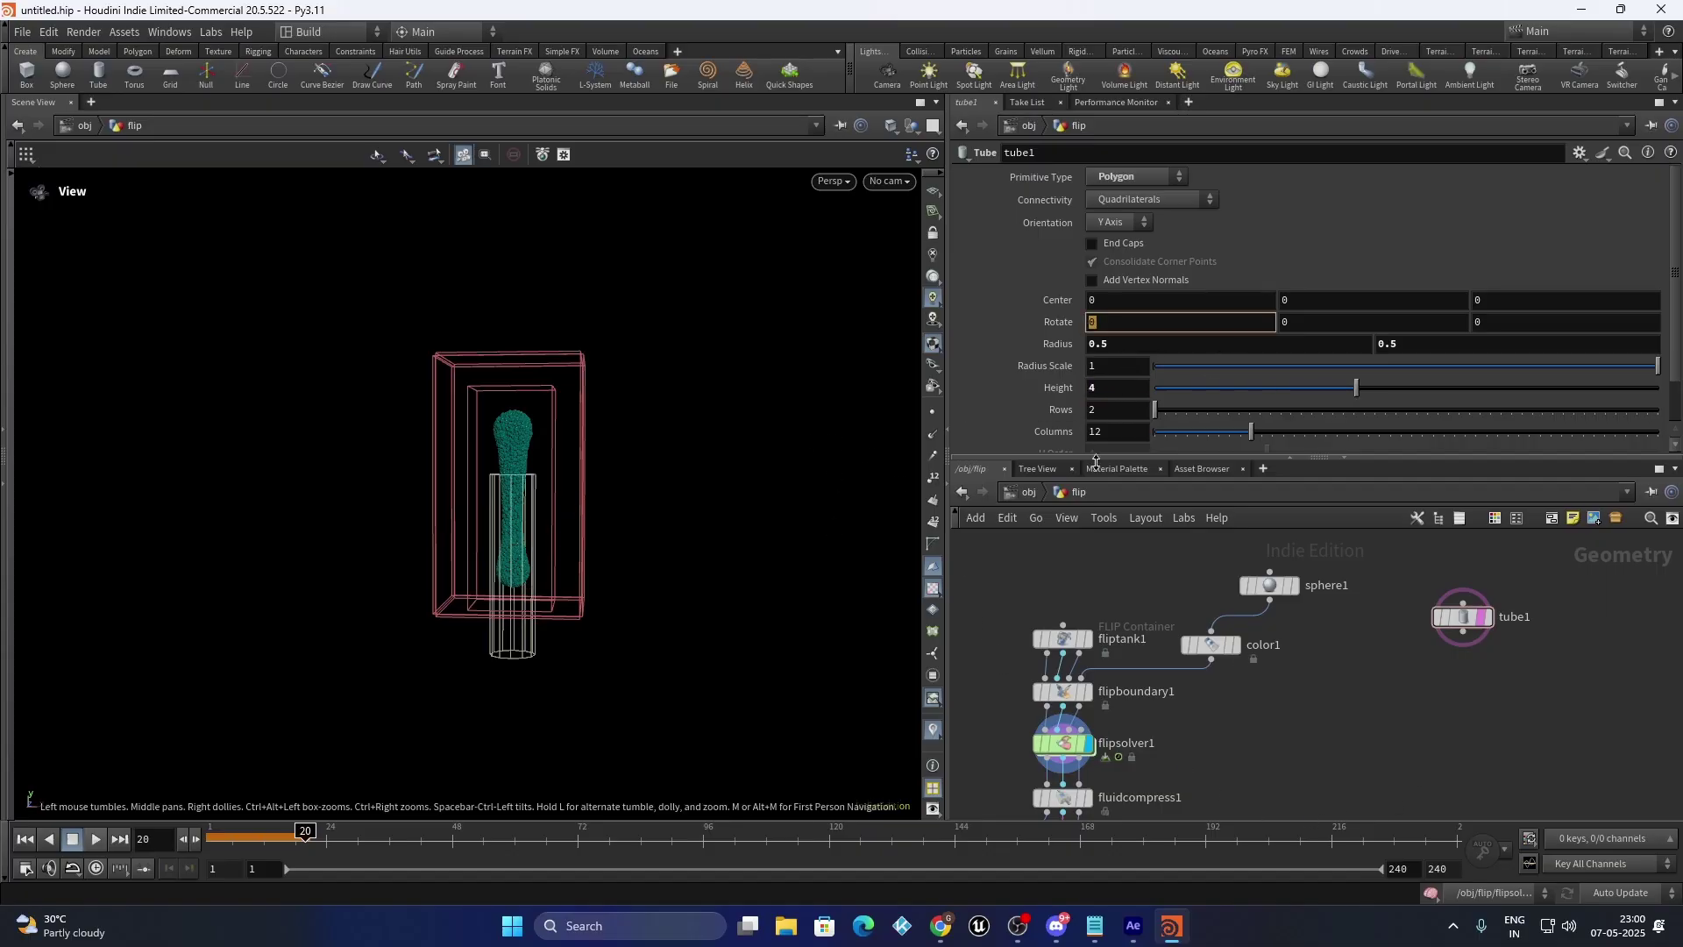
pyautogui.write('90')
pyautogui.press('Return')
pyautogui.moveTo(391, 507); pyautogui.dragTo(274, 564)
pyautogui.scroll(3, 274, 564)
pyautogui.moveTo(1112, 388); pyautogui.dragTo(1297, 397, button='middle')
pyautogui.scroll(-3, 579, 604)
pyautogui.scroll(-2, 1350, 640)
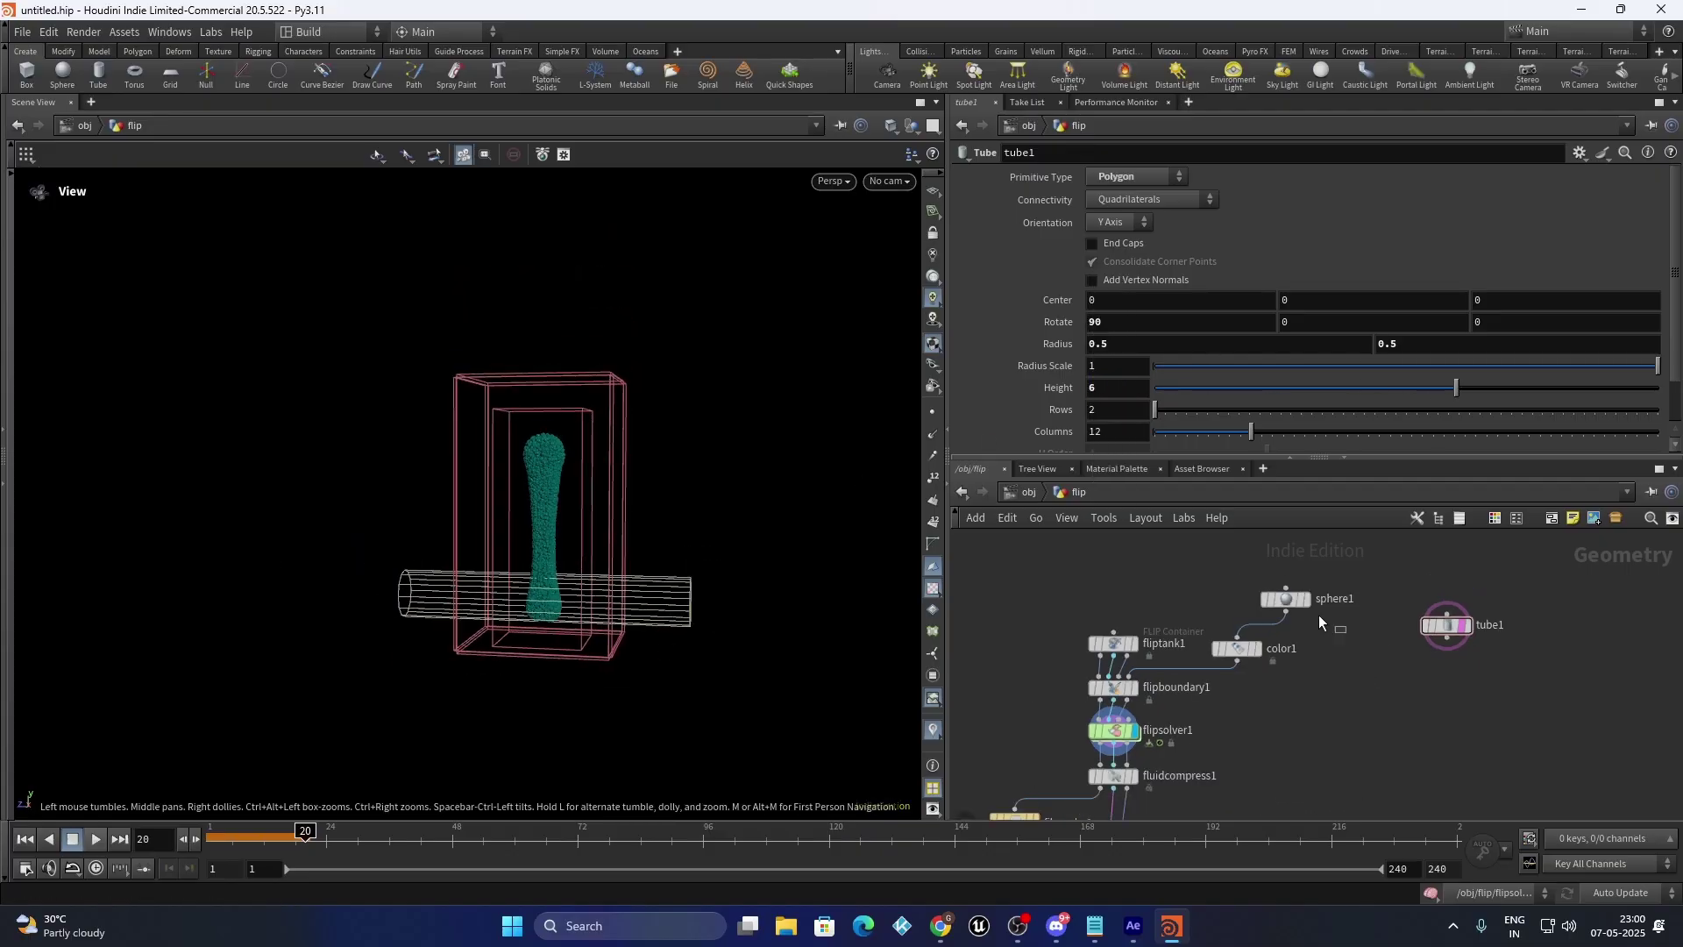
pyautogui.click(1285, 598)
# Step: Keyframe sphere1's Center at frame 1 (Z about 3) and frame 72 (Z -3.356)
pyautogui.click(7, 512)
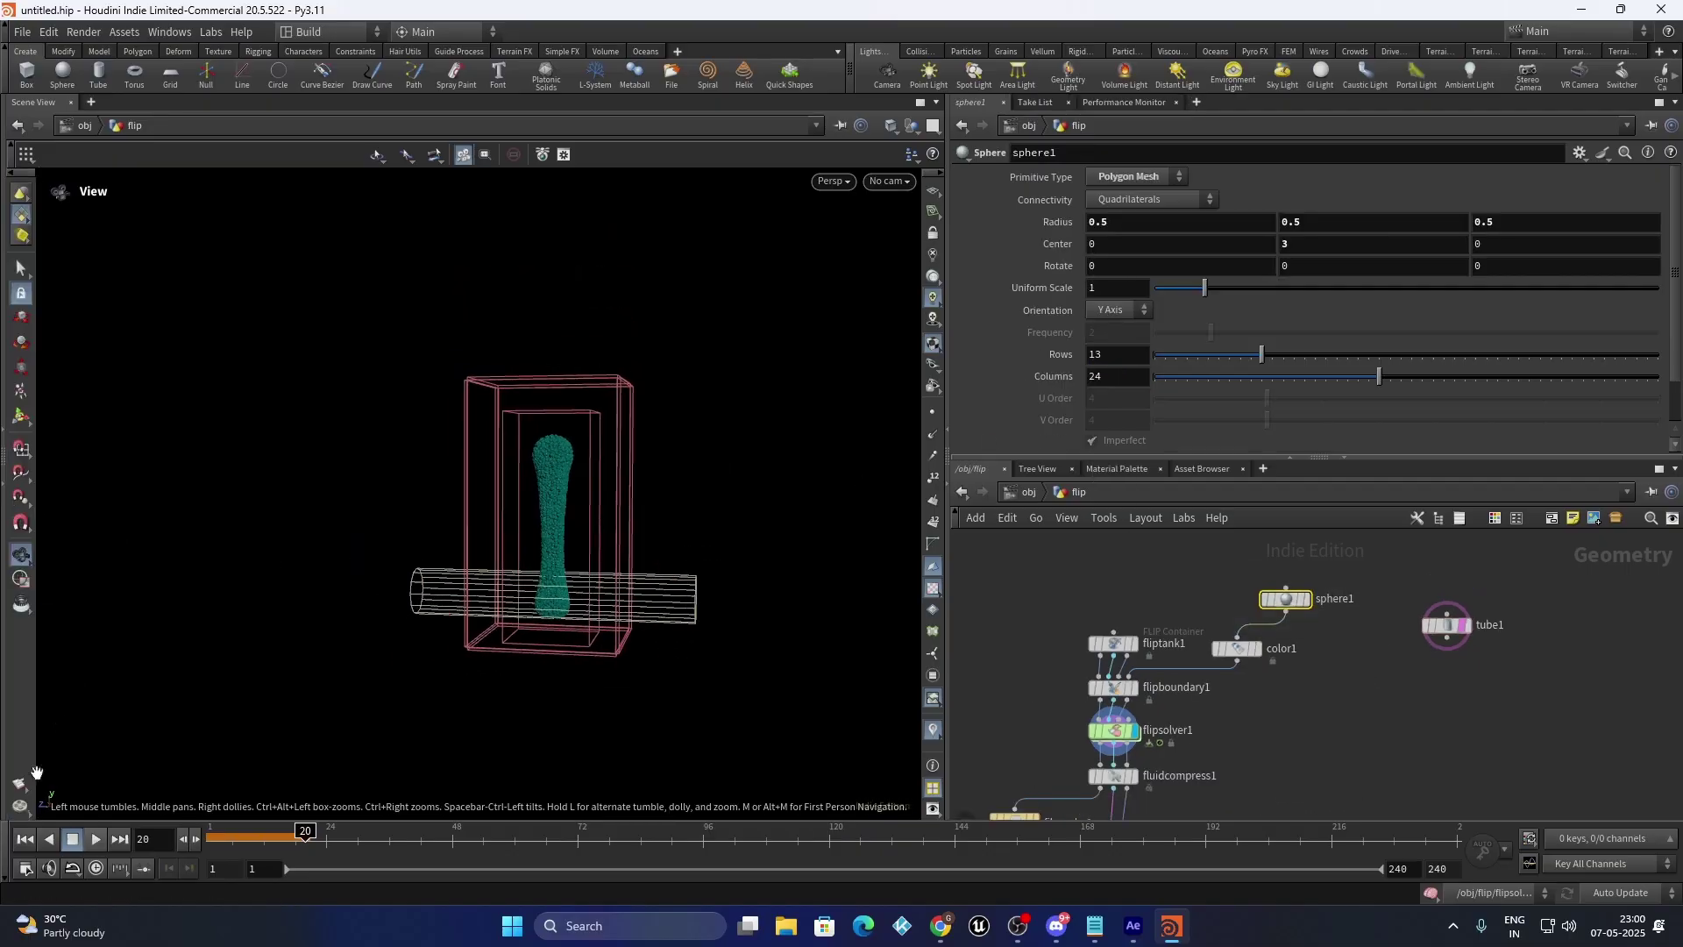
pyautogui.click(24, 838)
pyautogui.scroll(3, 1327, 551)
pyautogui.click(1323, 598)
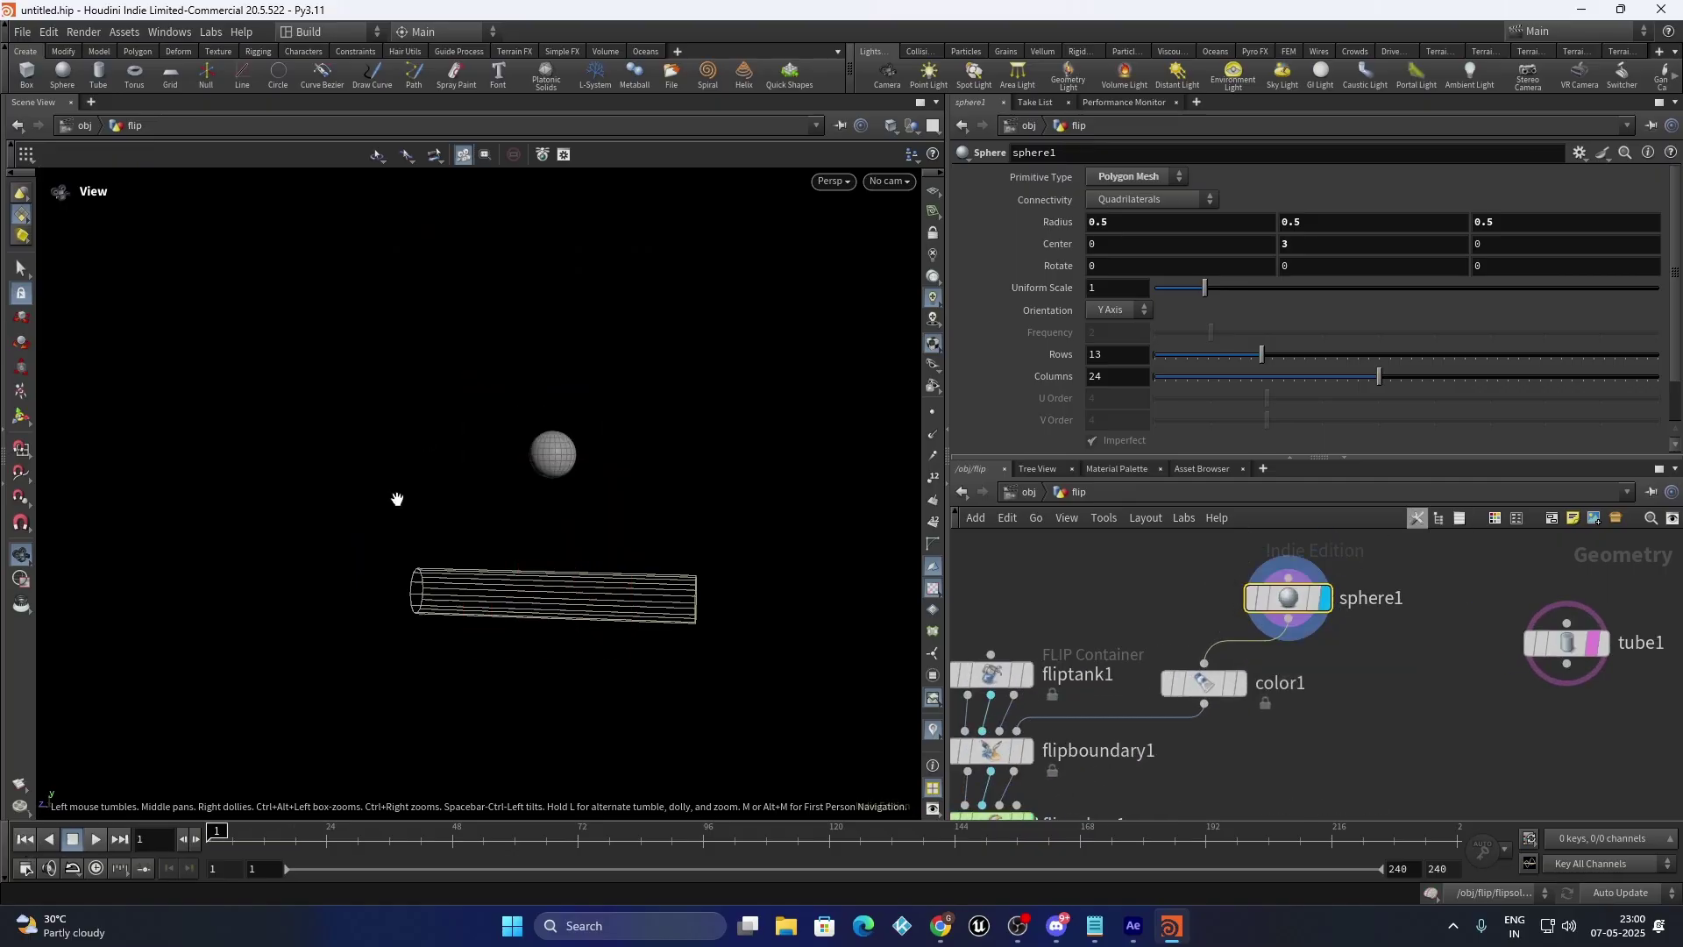
pyautogui.moveTo(395, 489); pyautogui.dragTo(495, 561)
pyautogui.press('Return')
pyautogui.moveTo(482, 462); pyautogui.dragTo(323, 451)
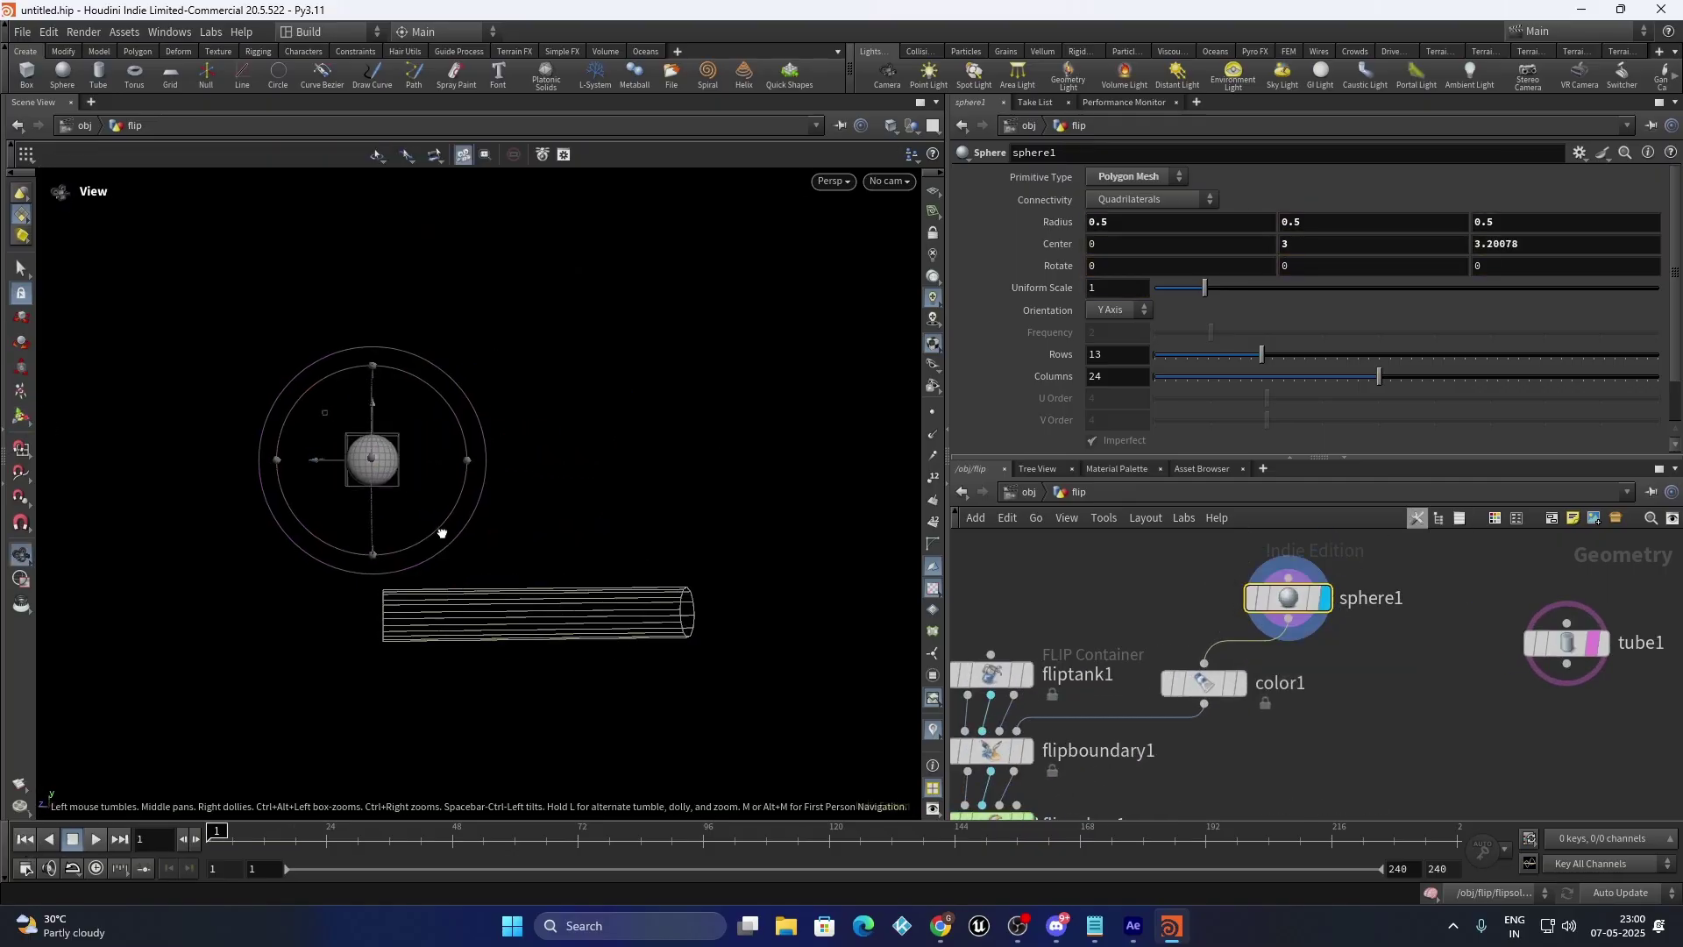
pyautogui.scroll(-2, 1455, 651)
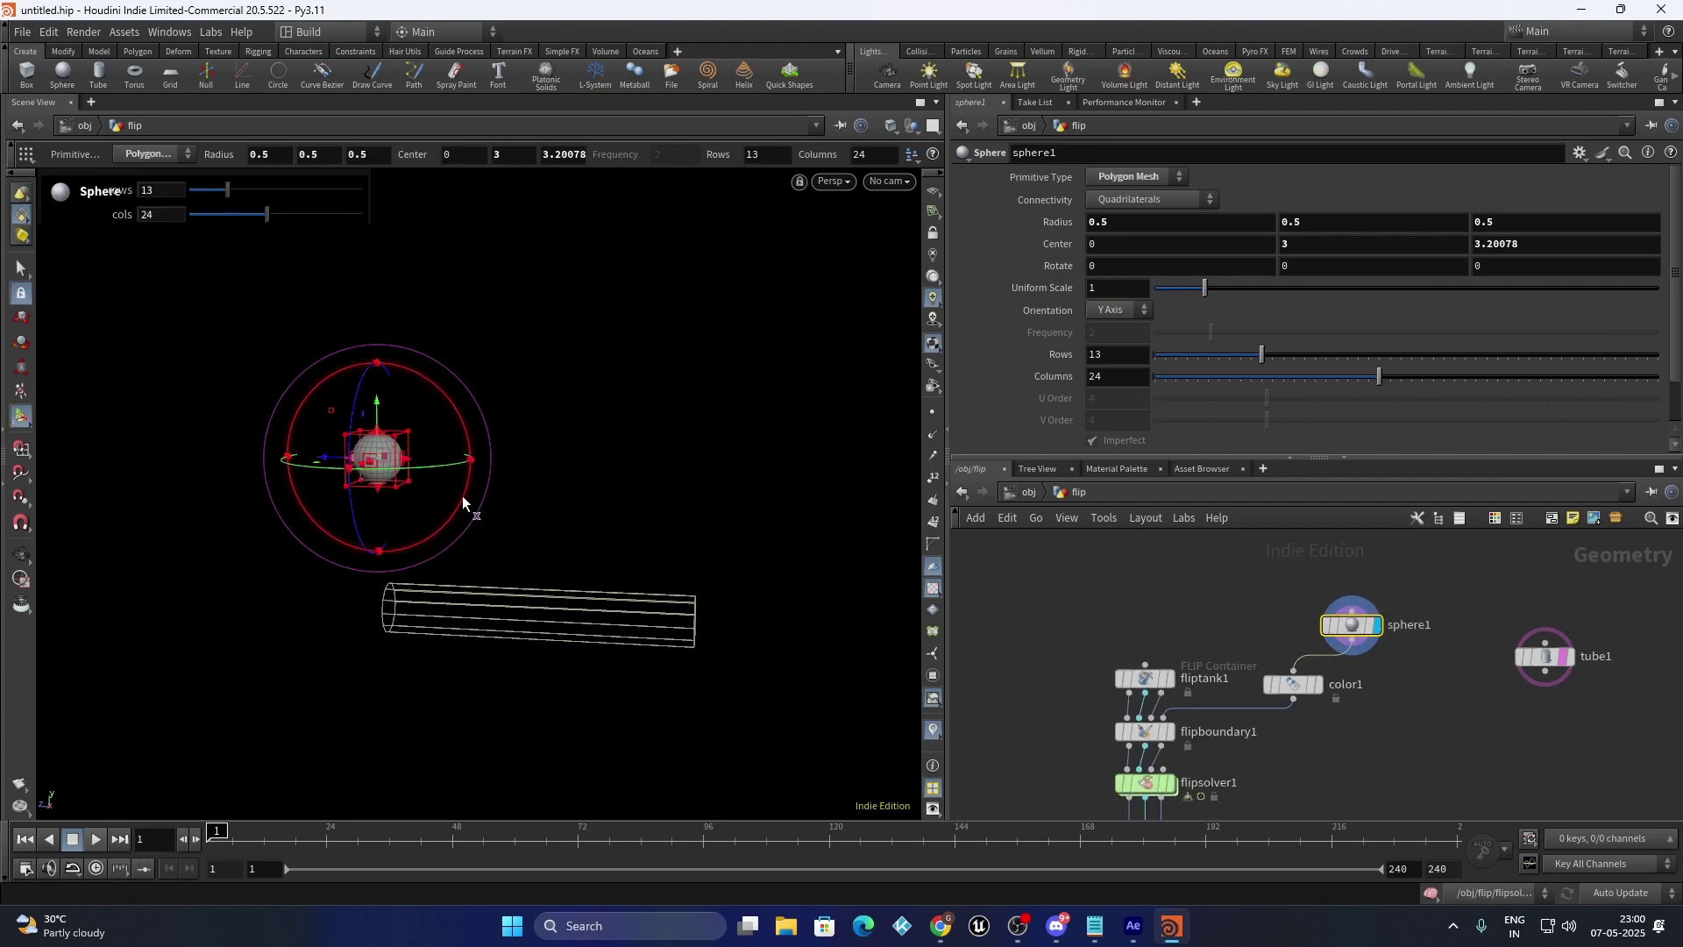
pyautogui.moveTo(324, 458); pyautogui.dragTo(336, 464)
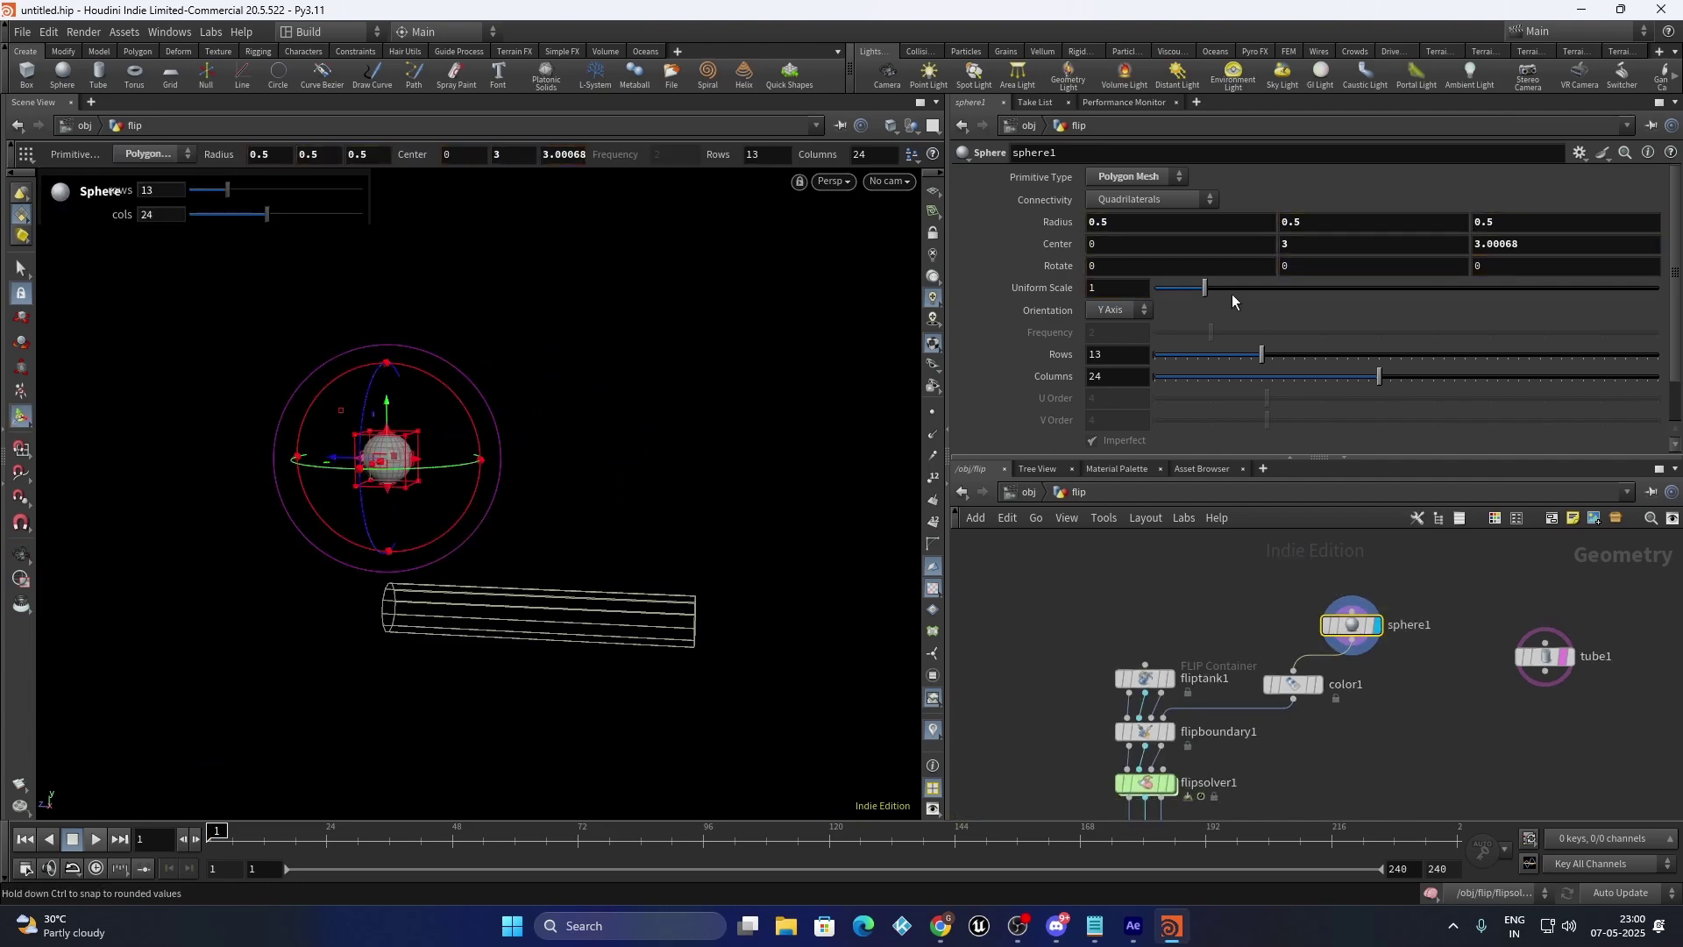
pyautogui.keyDown('alt'); pyautogui.click(1043, 251); pyautogui.keyUp('alt')
pyautogui.click(582, 841)
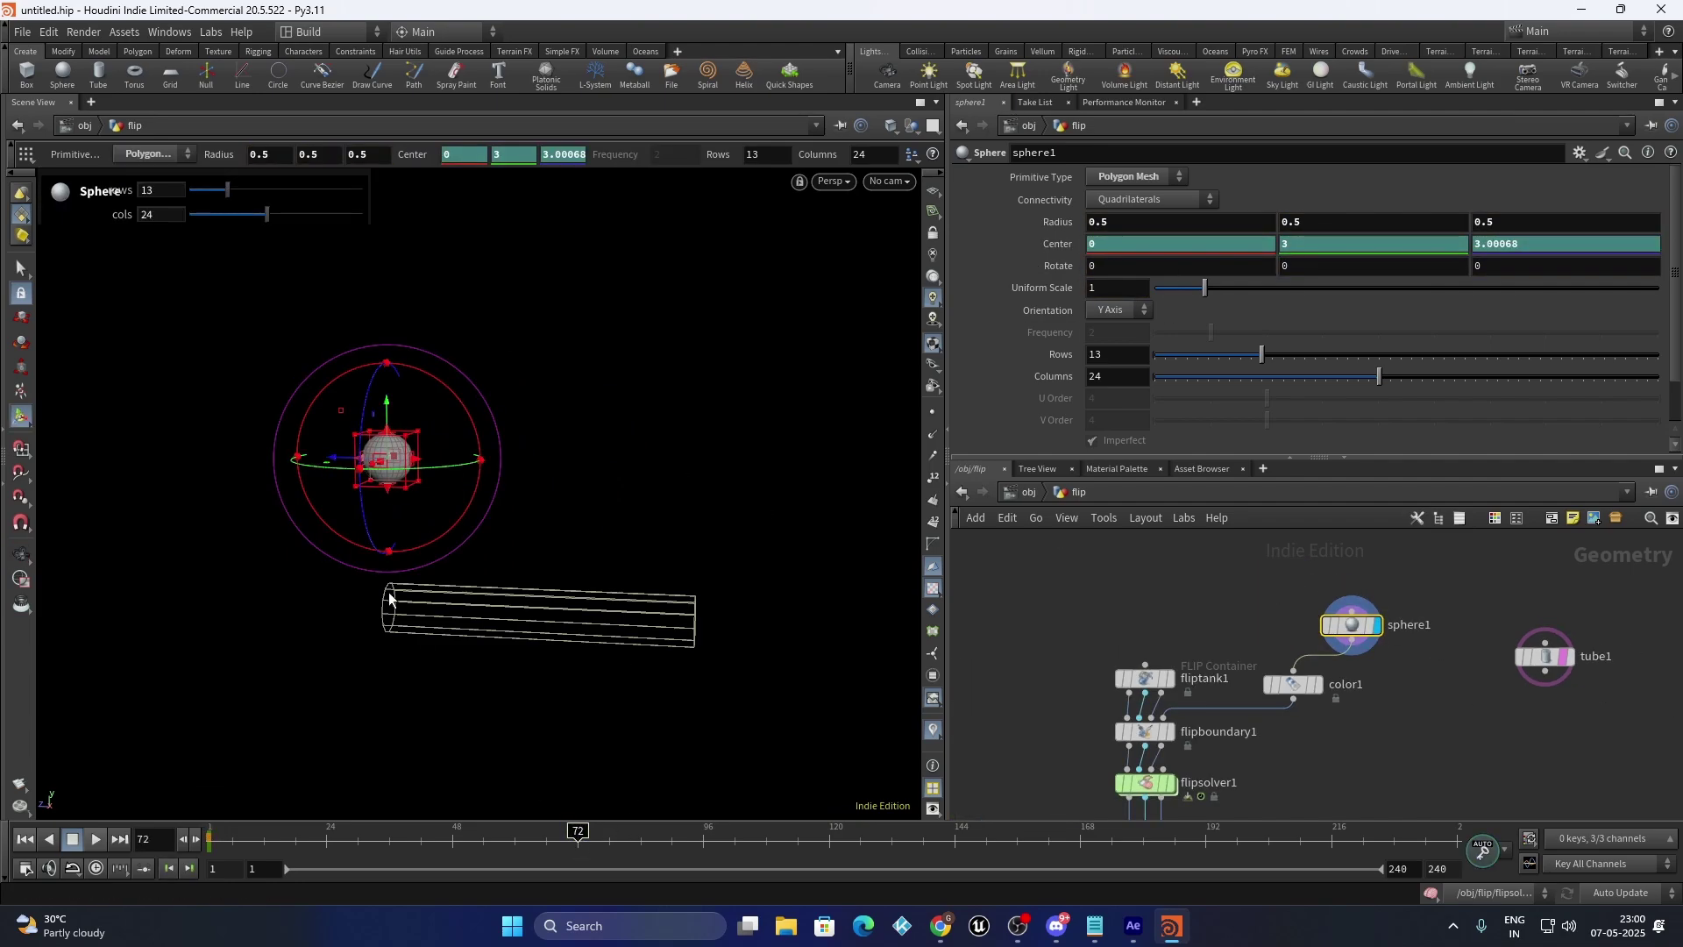
pyautogui.moveTo(336, 462); pyautogui.dragTo(661, 480)
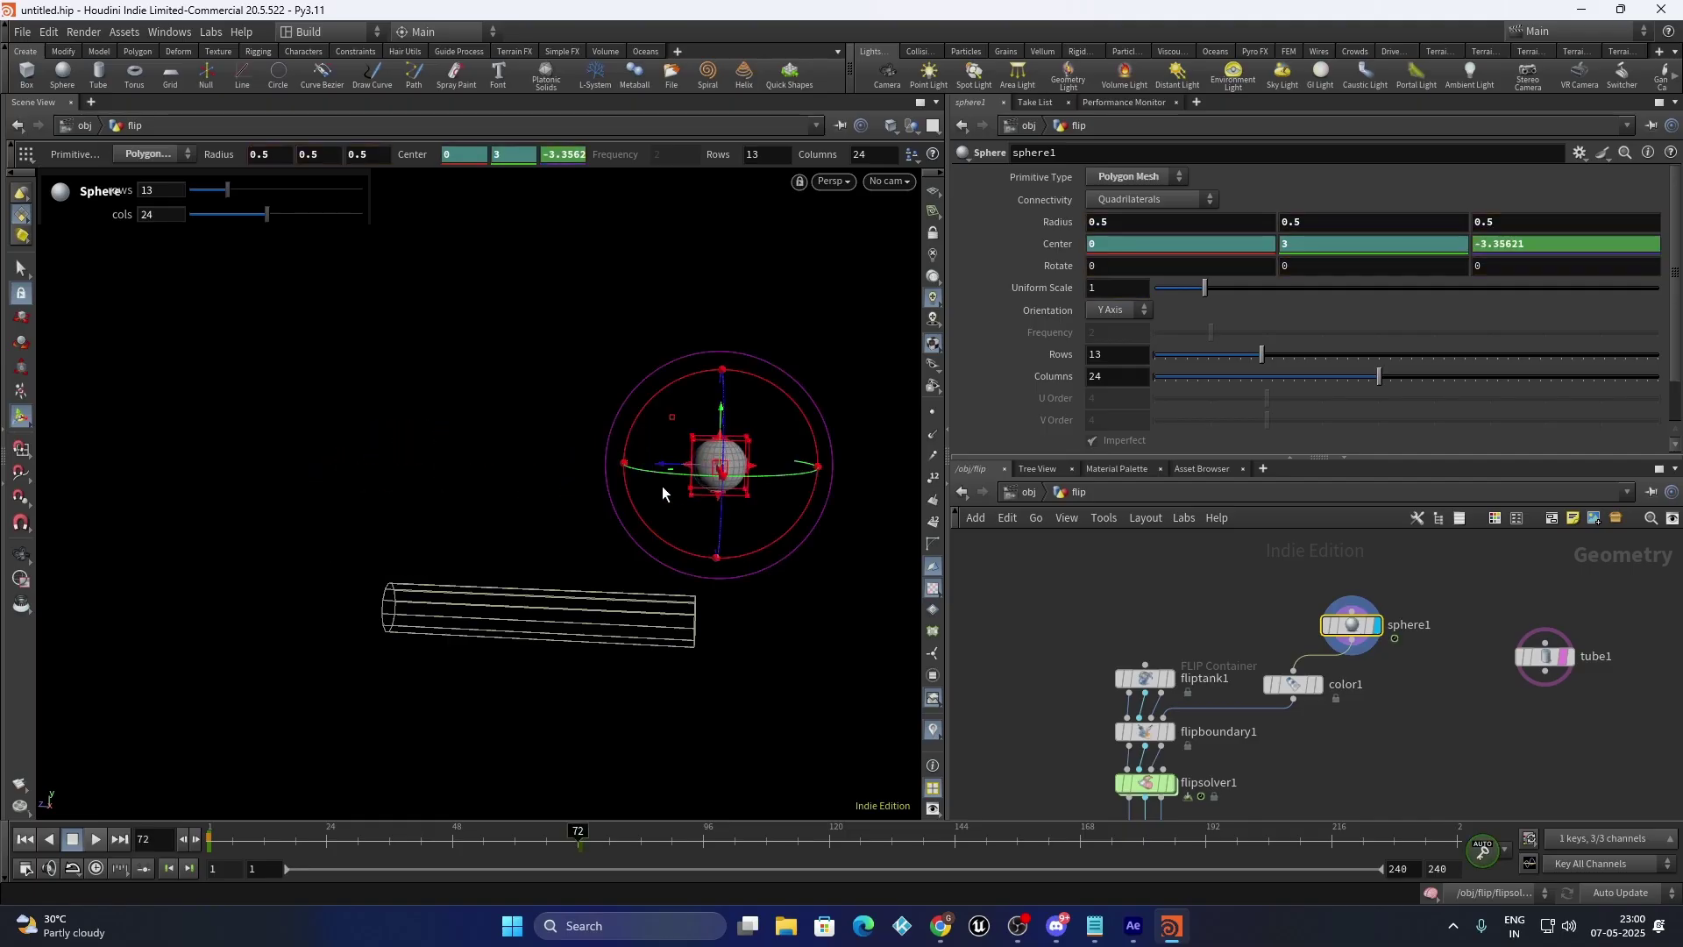
pyautogui.keyDown('alt'); pyautogui.click(1048, 246); pyautogui.keyUp('alt')
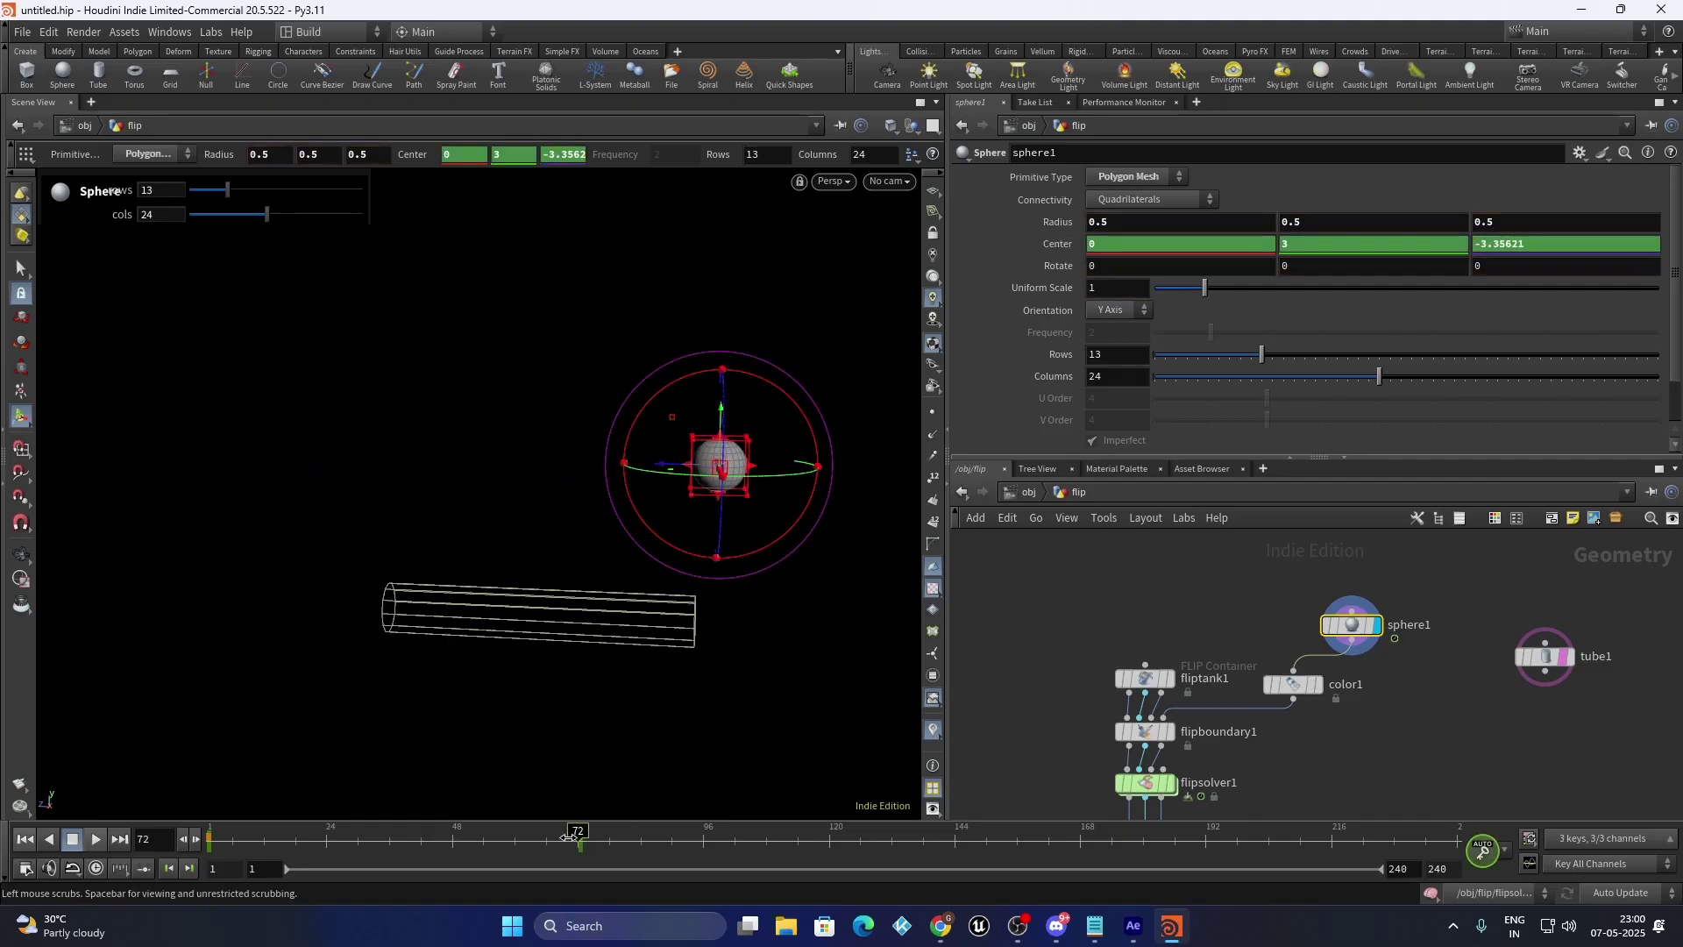
# Step: Key sphere1's Uniform Scale to 1 at frame 64 and 0 at frame 72
pyautogui.click(537, 843)
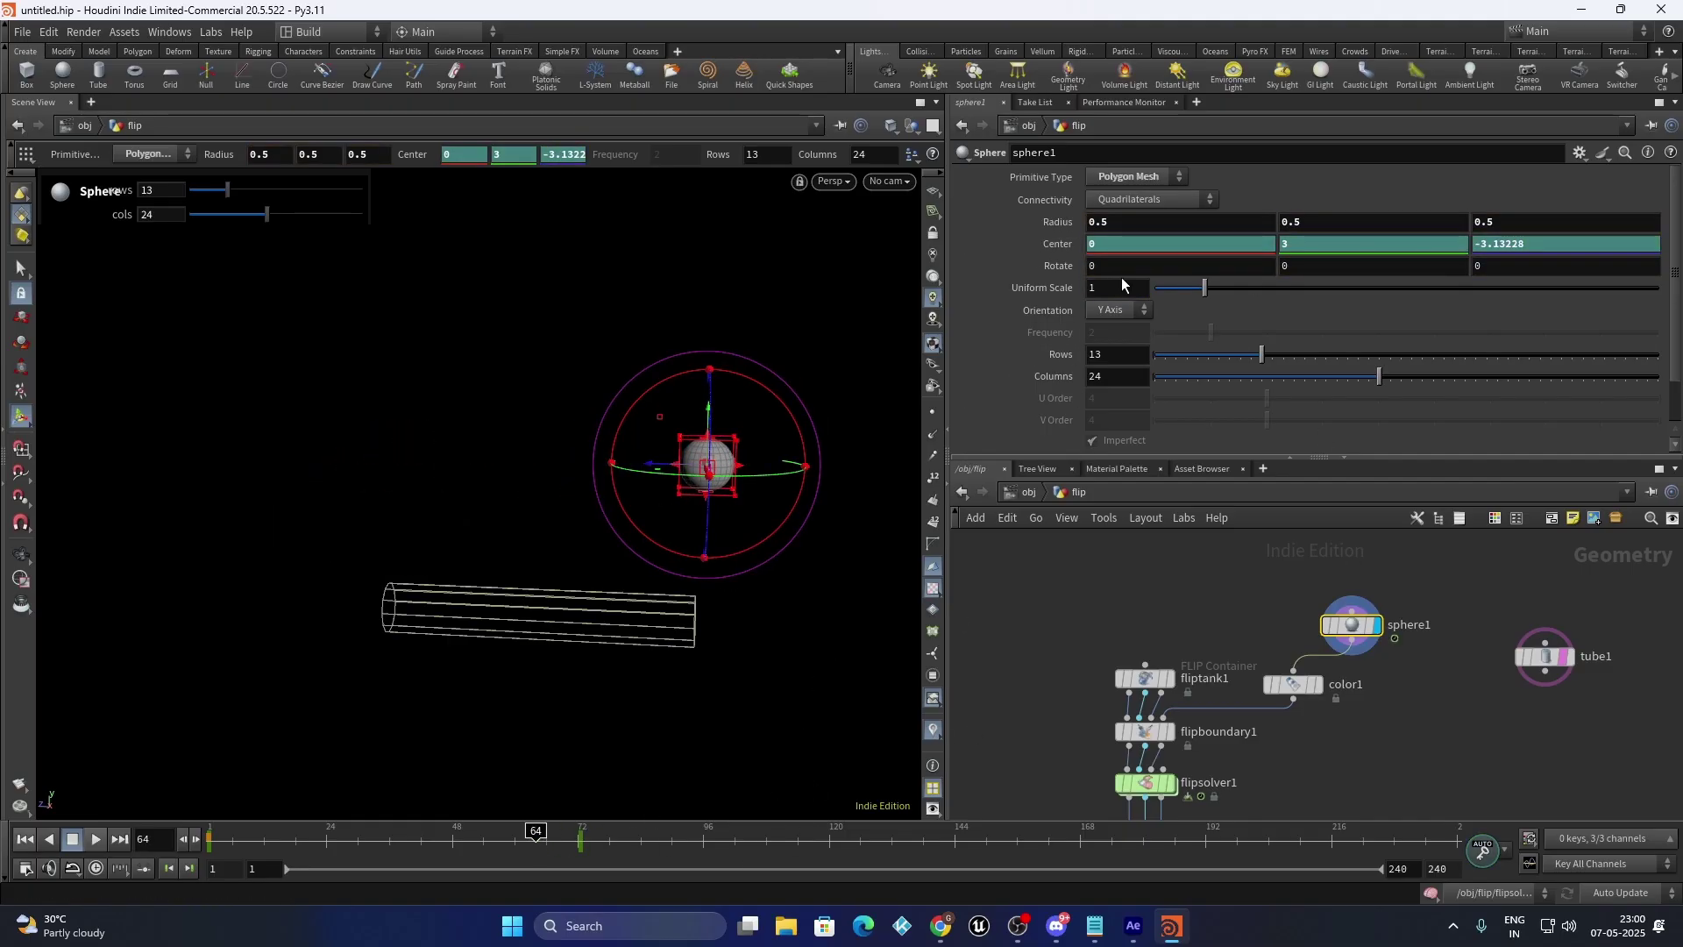
pyautogui.keyDown('alt'); pyautogui.click(1104, 288); pyautogui.keyUp('alt')
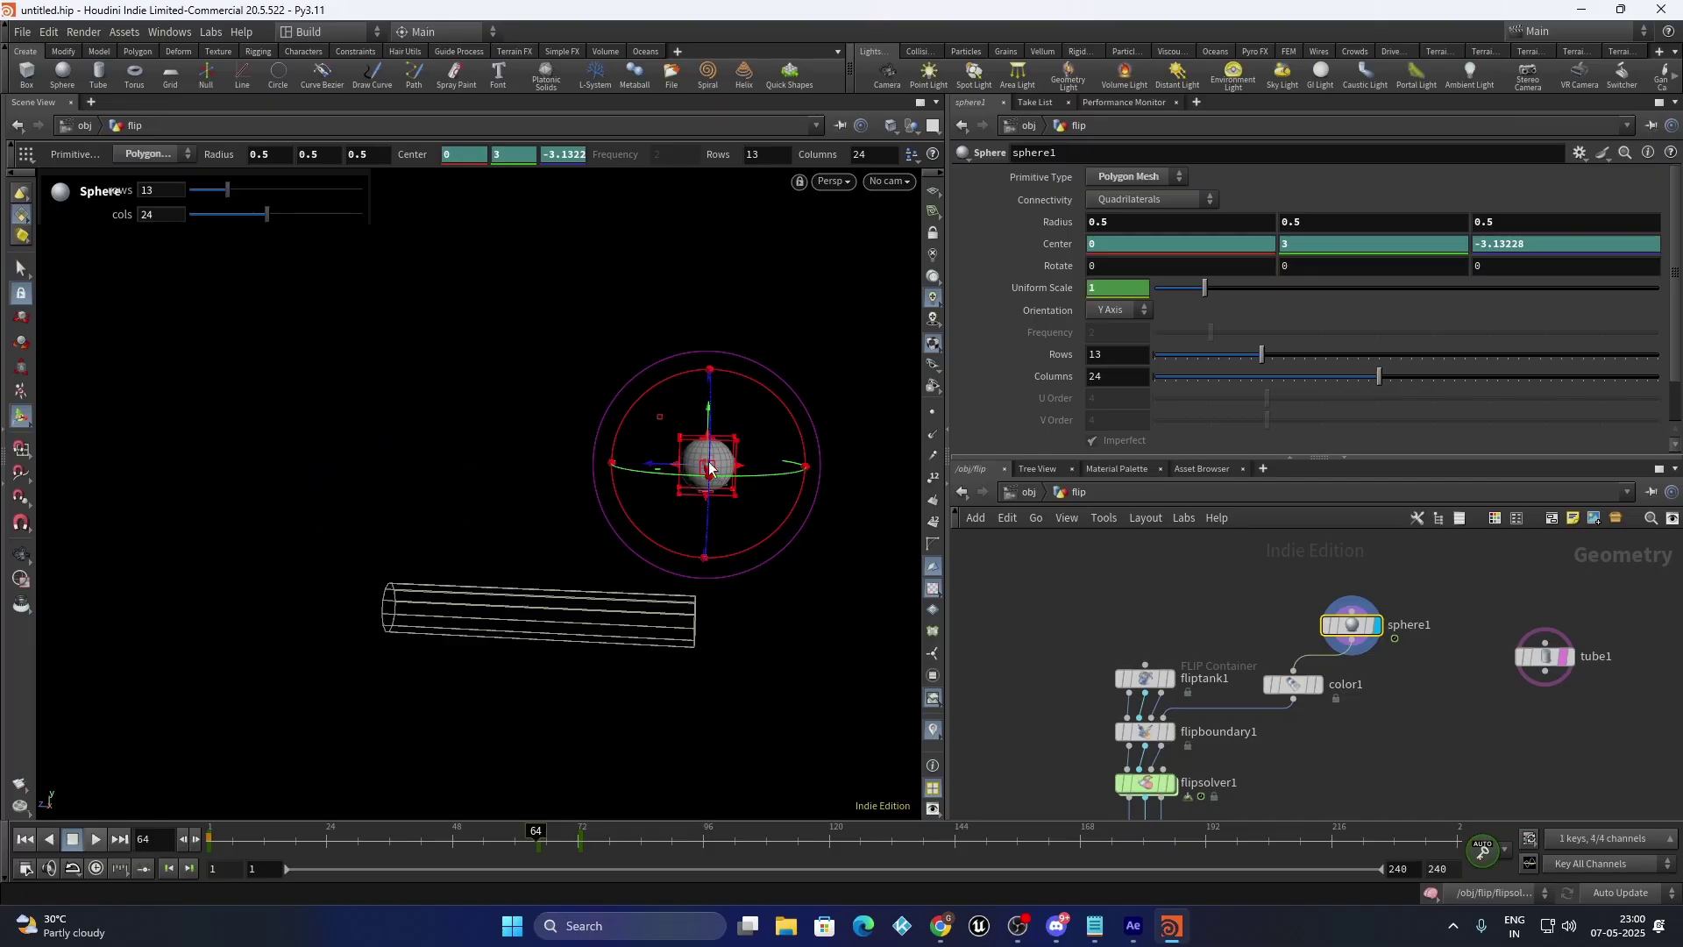
pyautogui.click(189, 868)
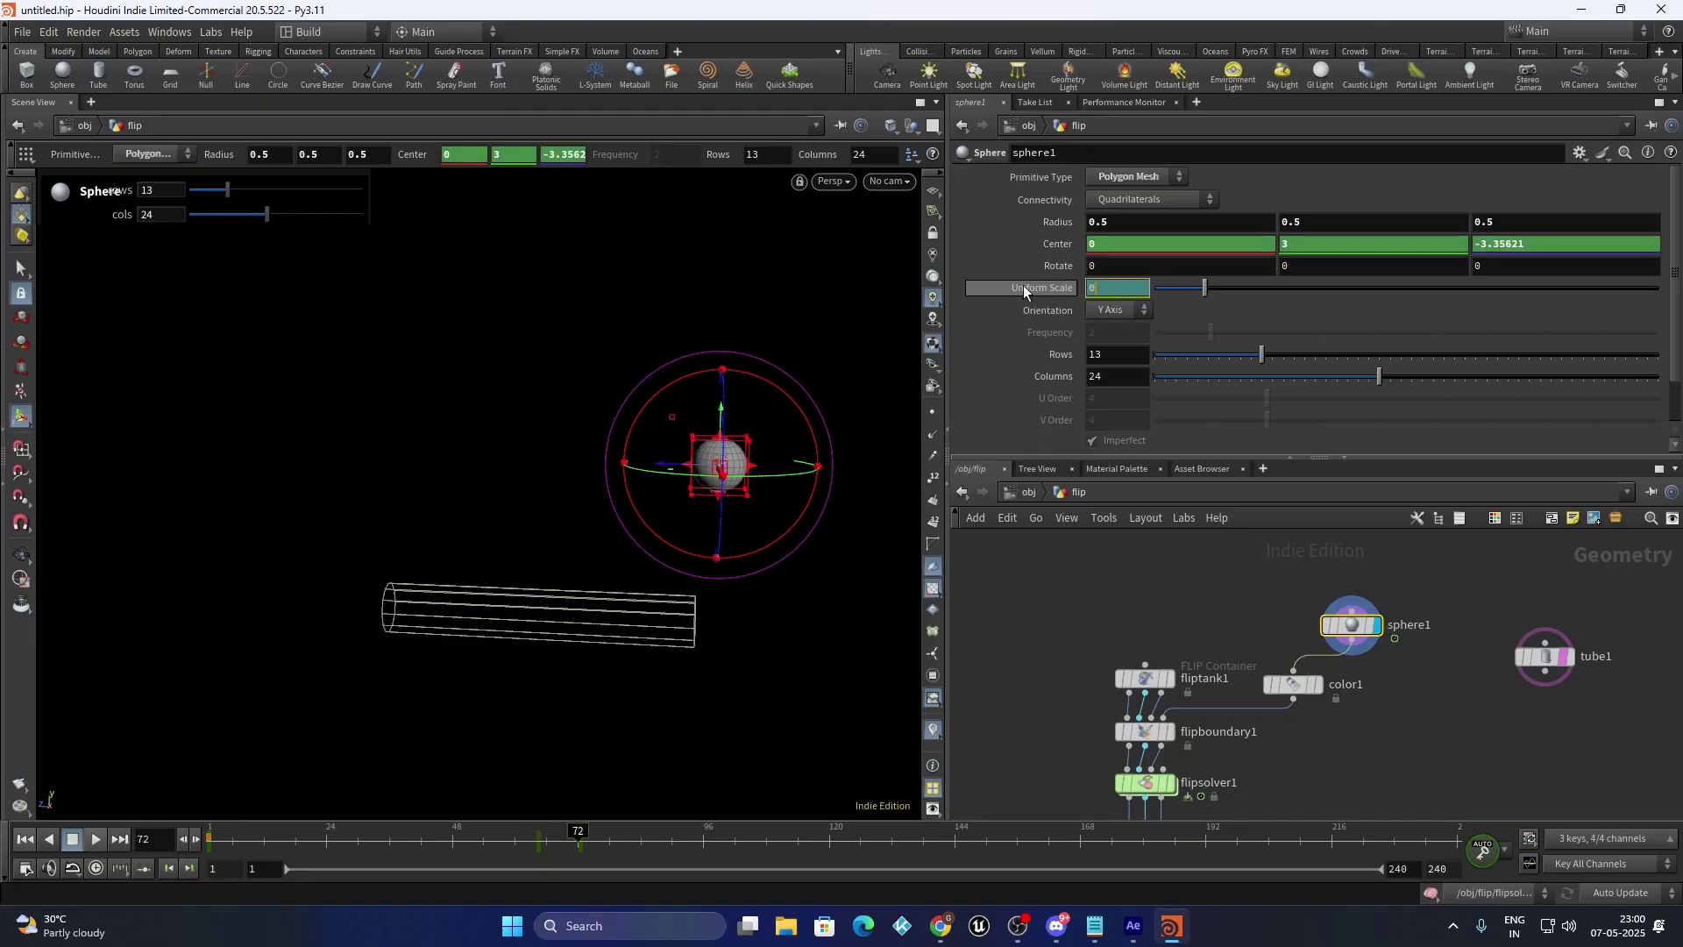
pyautogui.press('Return')
pyautogui.scroll(-2, 1262, 710)
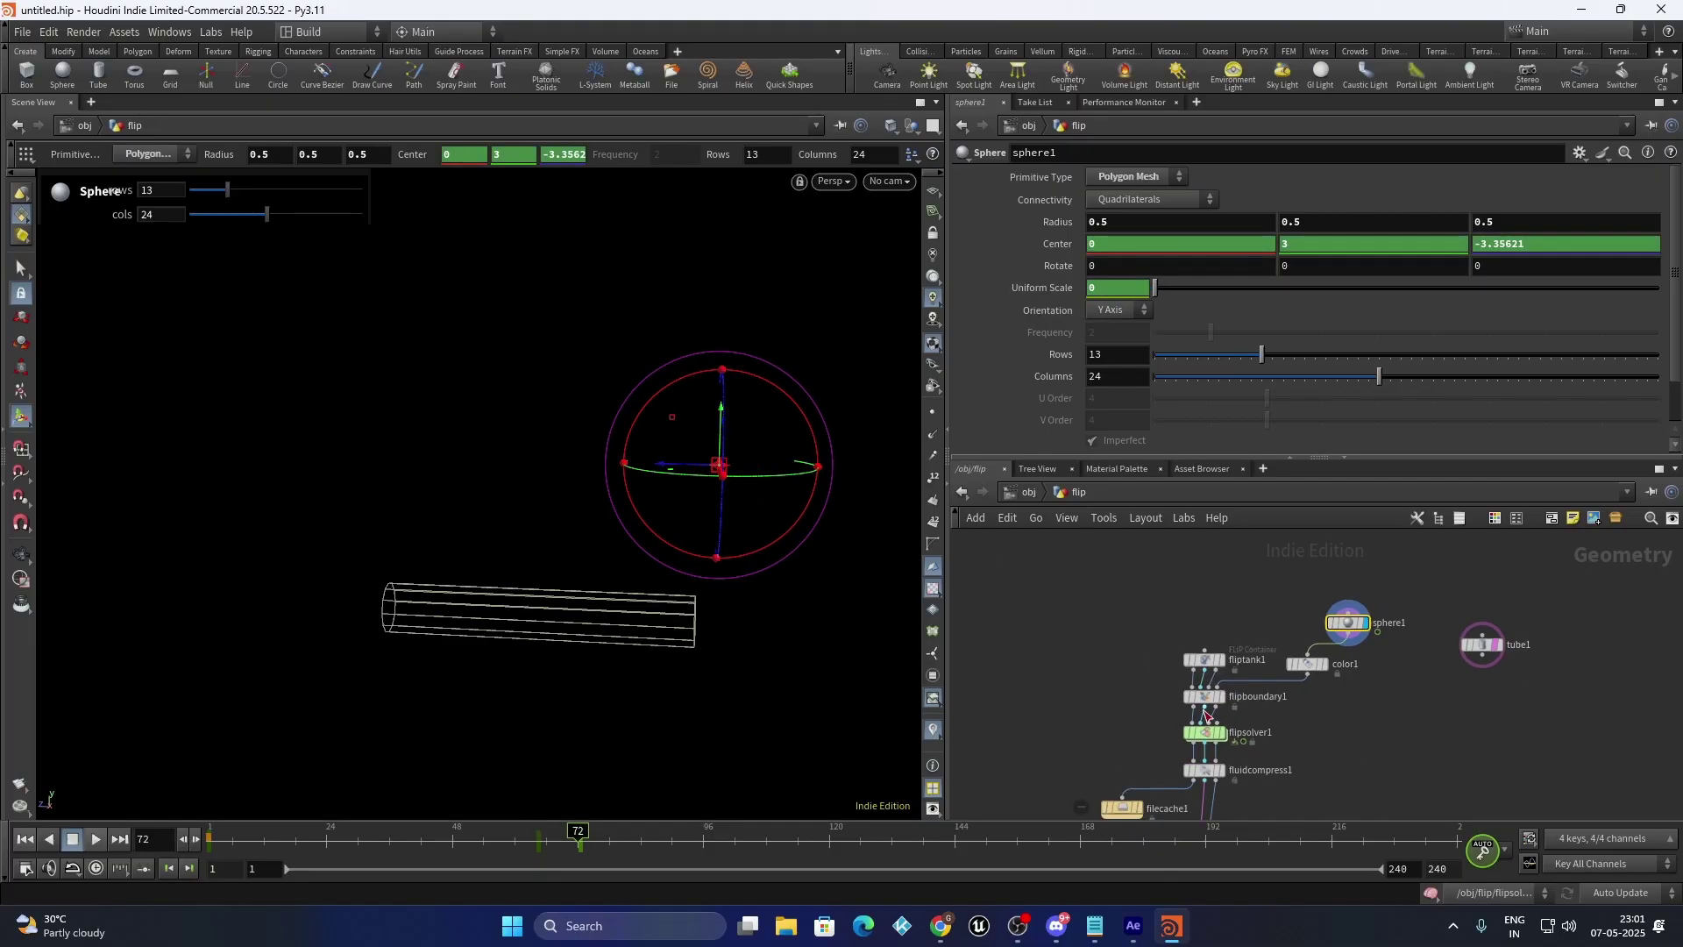
pyautogui.scroll(2, 1360, 728)
pyautogui.press('Tab')
pyautogui.write('fliu')
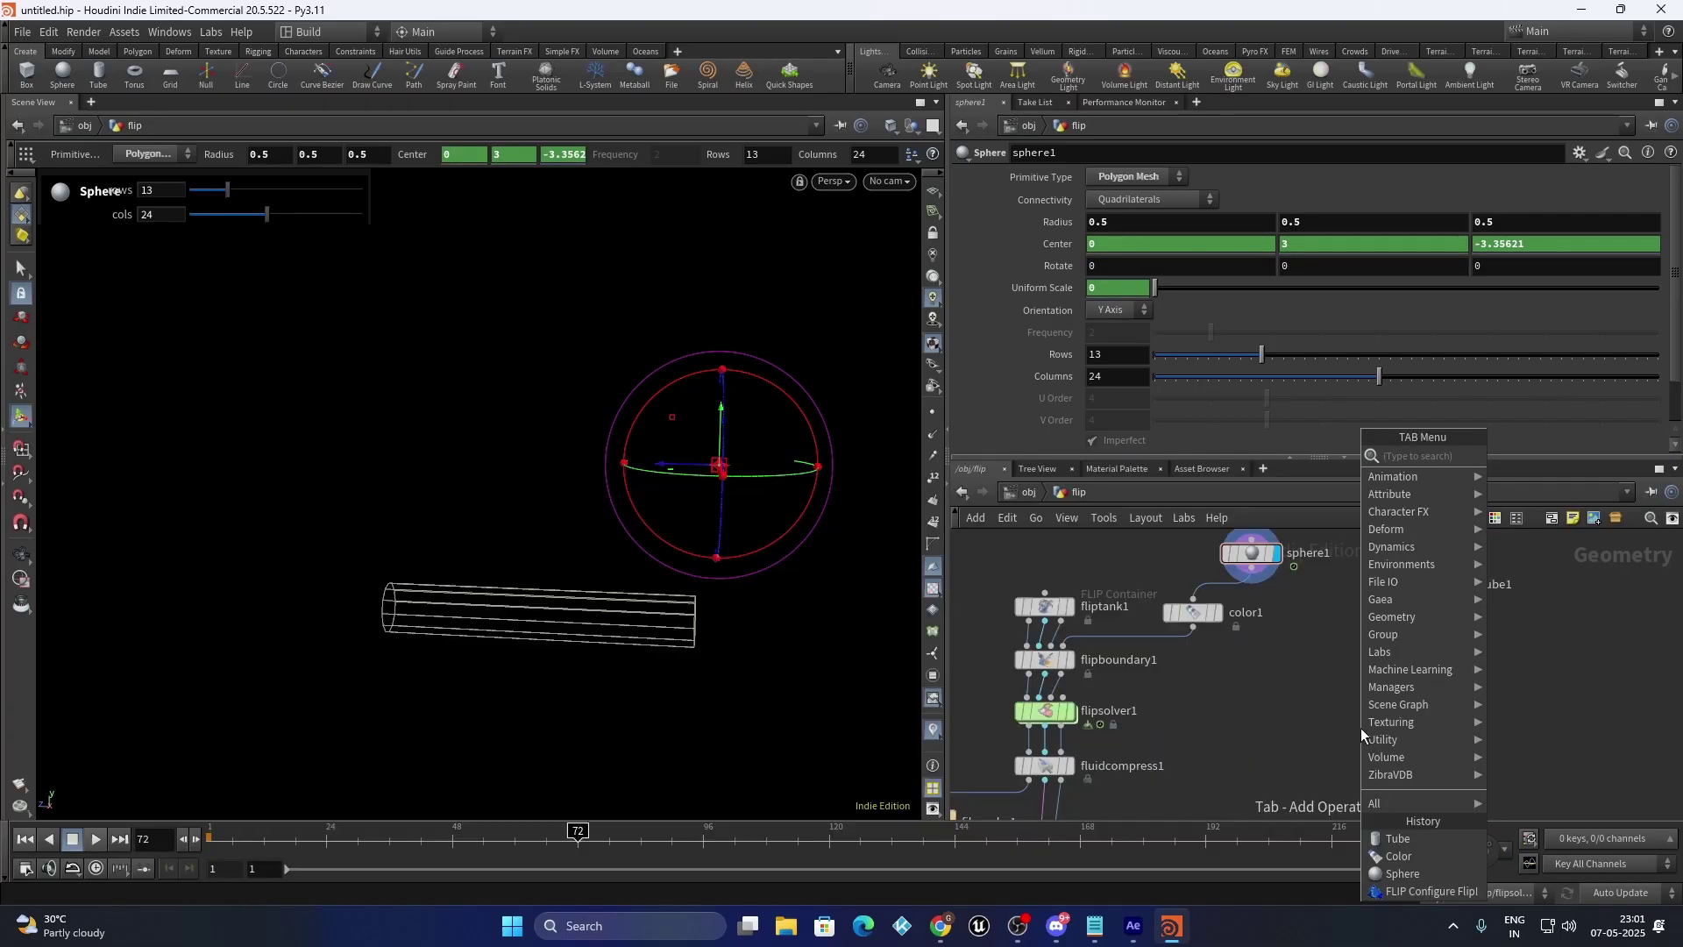
# Step: Drop a FLIP Collide node onto the flipboundary1-to-flipsolver1 wire
pyautogui.press('BackSpace')
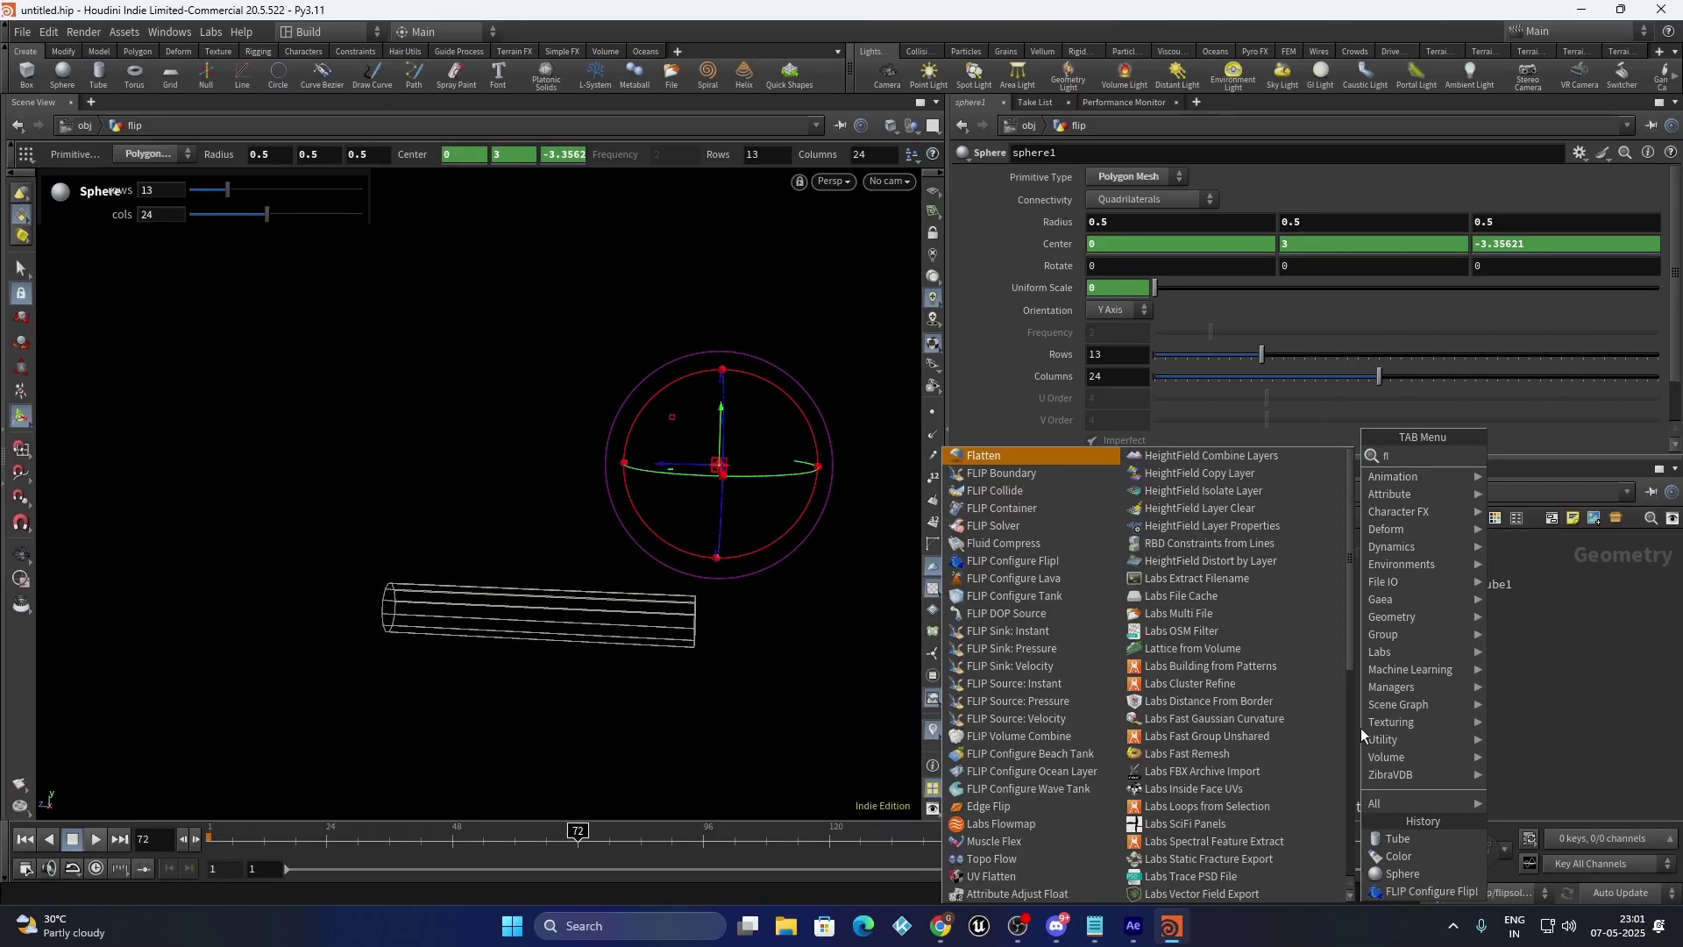
pyautogui.write('p')
pyautogui.press('BackSpace')
pyautogui.press('BackSpace')
pyautogui.press('BackSpace')
pyautogui.press('BackSpace')
pyautogui.write('tube')
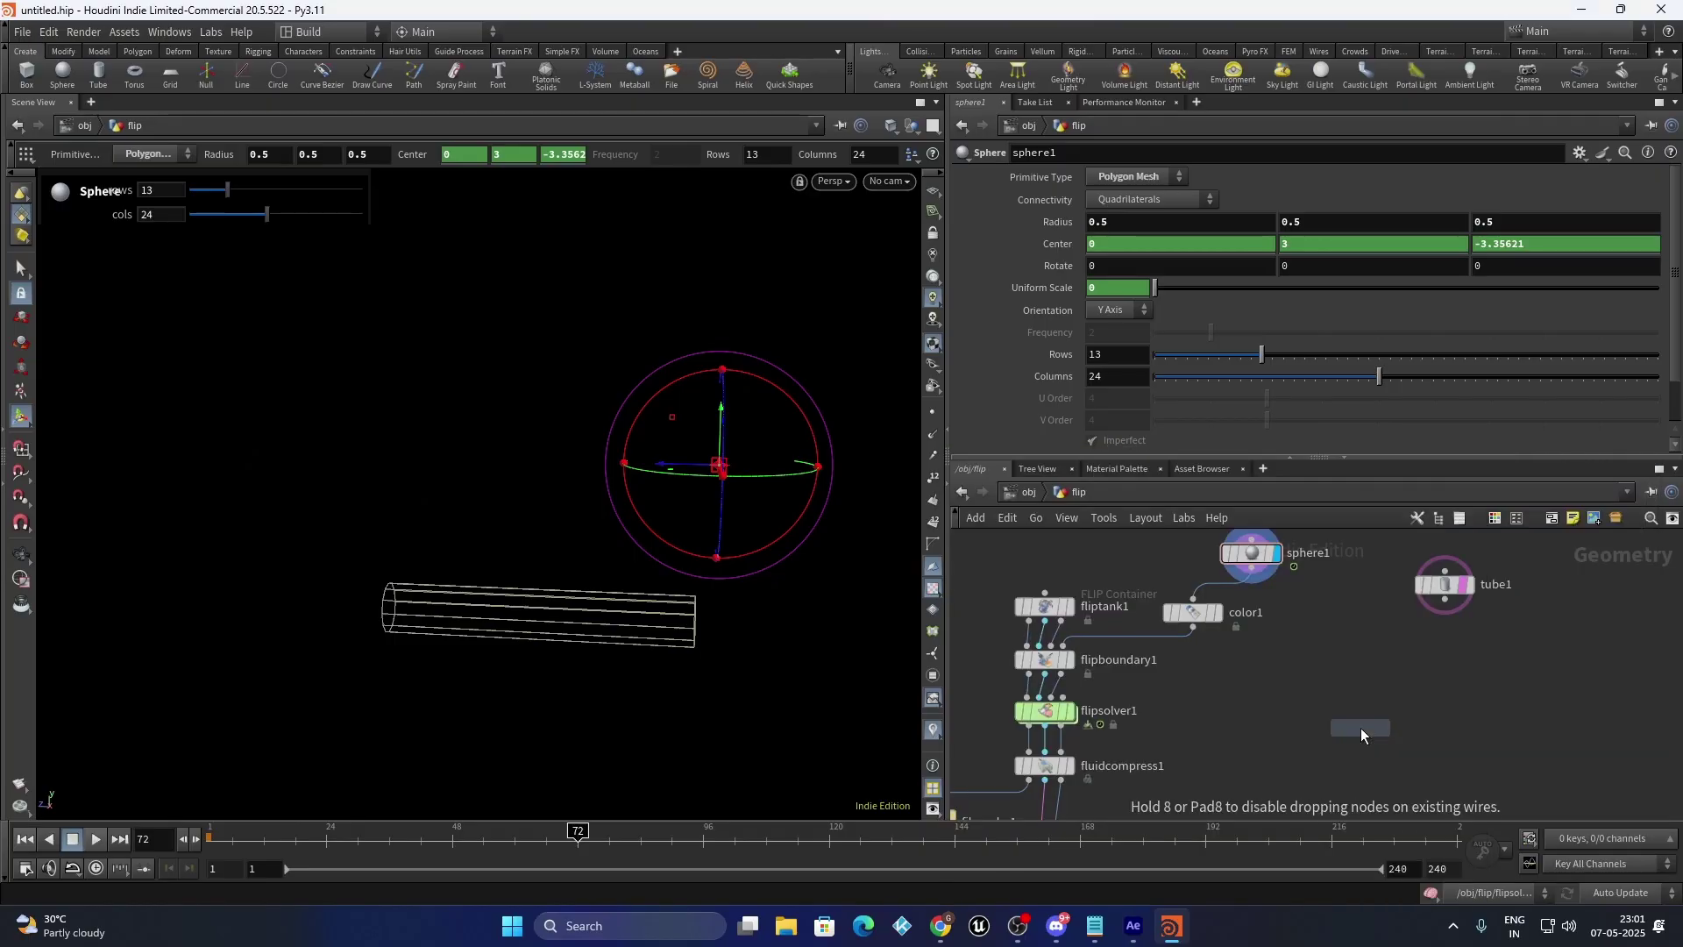
pyautogui.press('Return')
pyautogui.scroll(2, 1096, 654)
pyautogui.click(1082, 671)
# Step: Wire tube1 into flipcollide1's collider input and display flipsolver1
pyautogui.moveTo(1118, 697); pyautogui.dragTo(1328, 656)
pyautogui.scroll(-3, 1139, 693)
pyautogui.scroll(-2, 1250, 686)
pyautogui.scroll(5, 1209, 695)
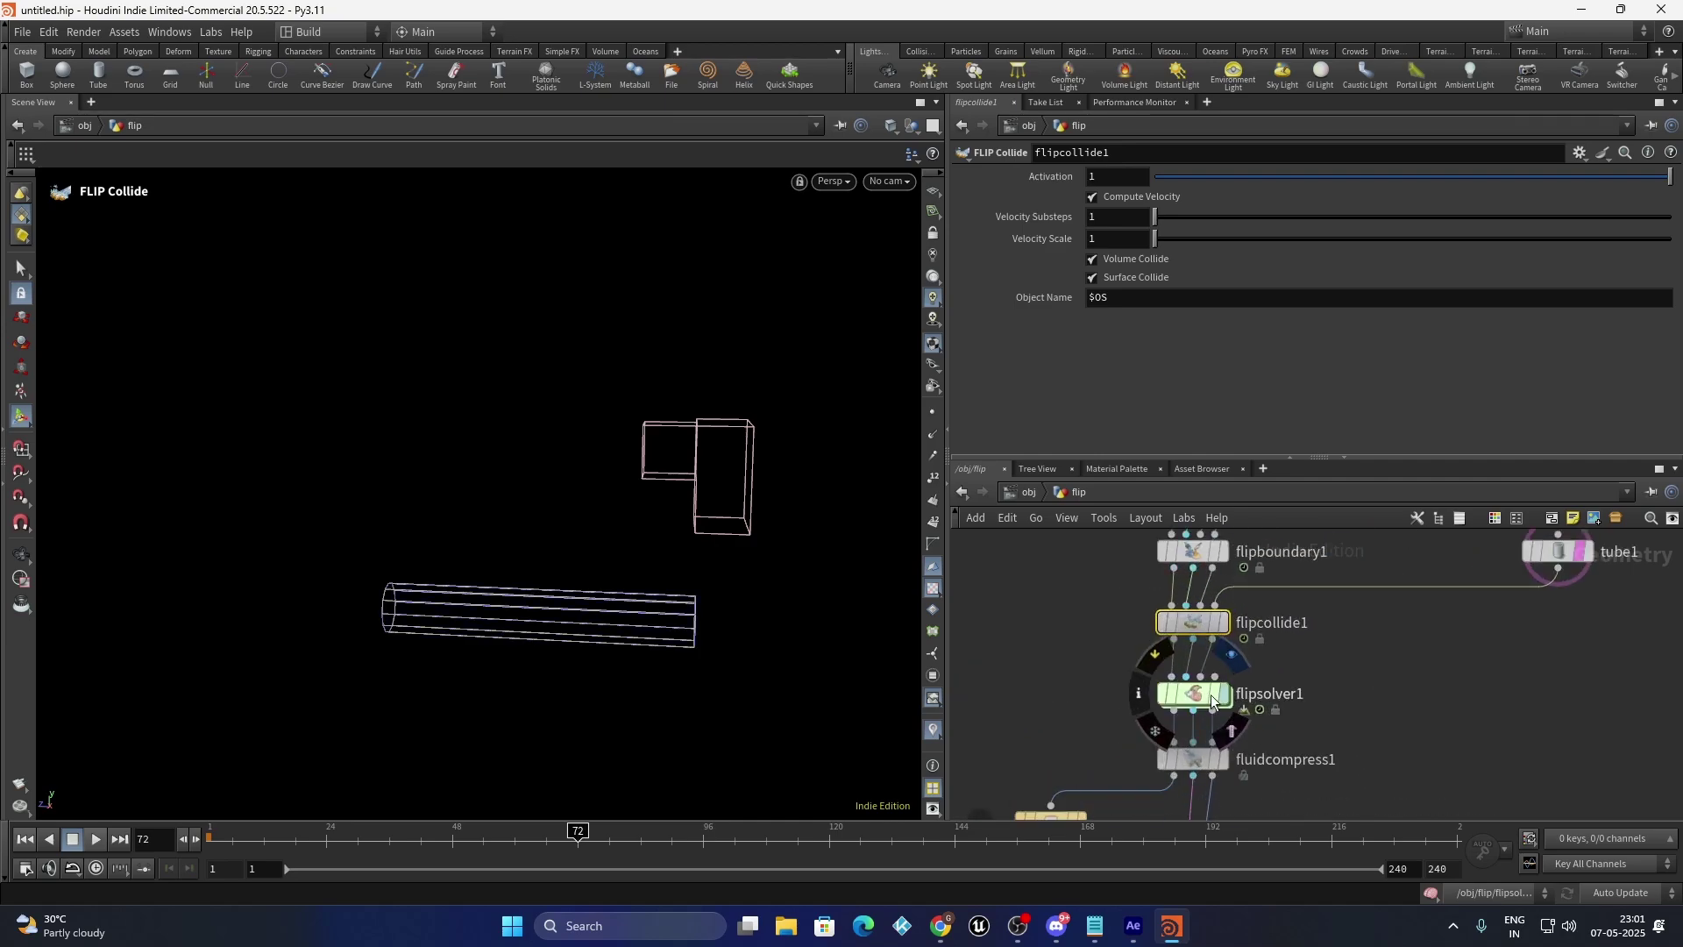
pyautogui.click(1221, 695)
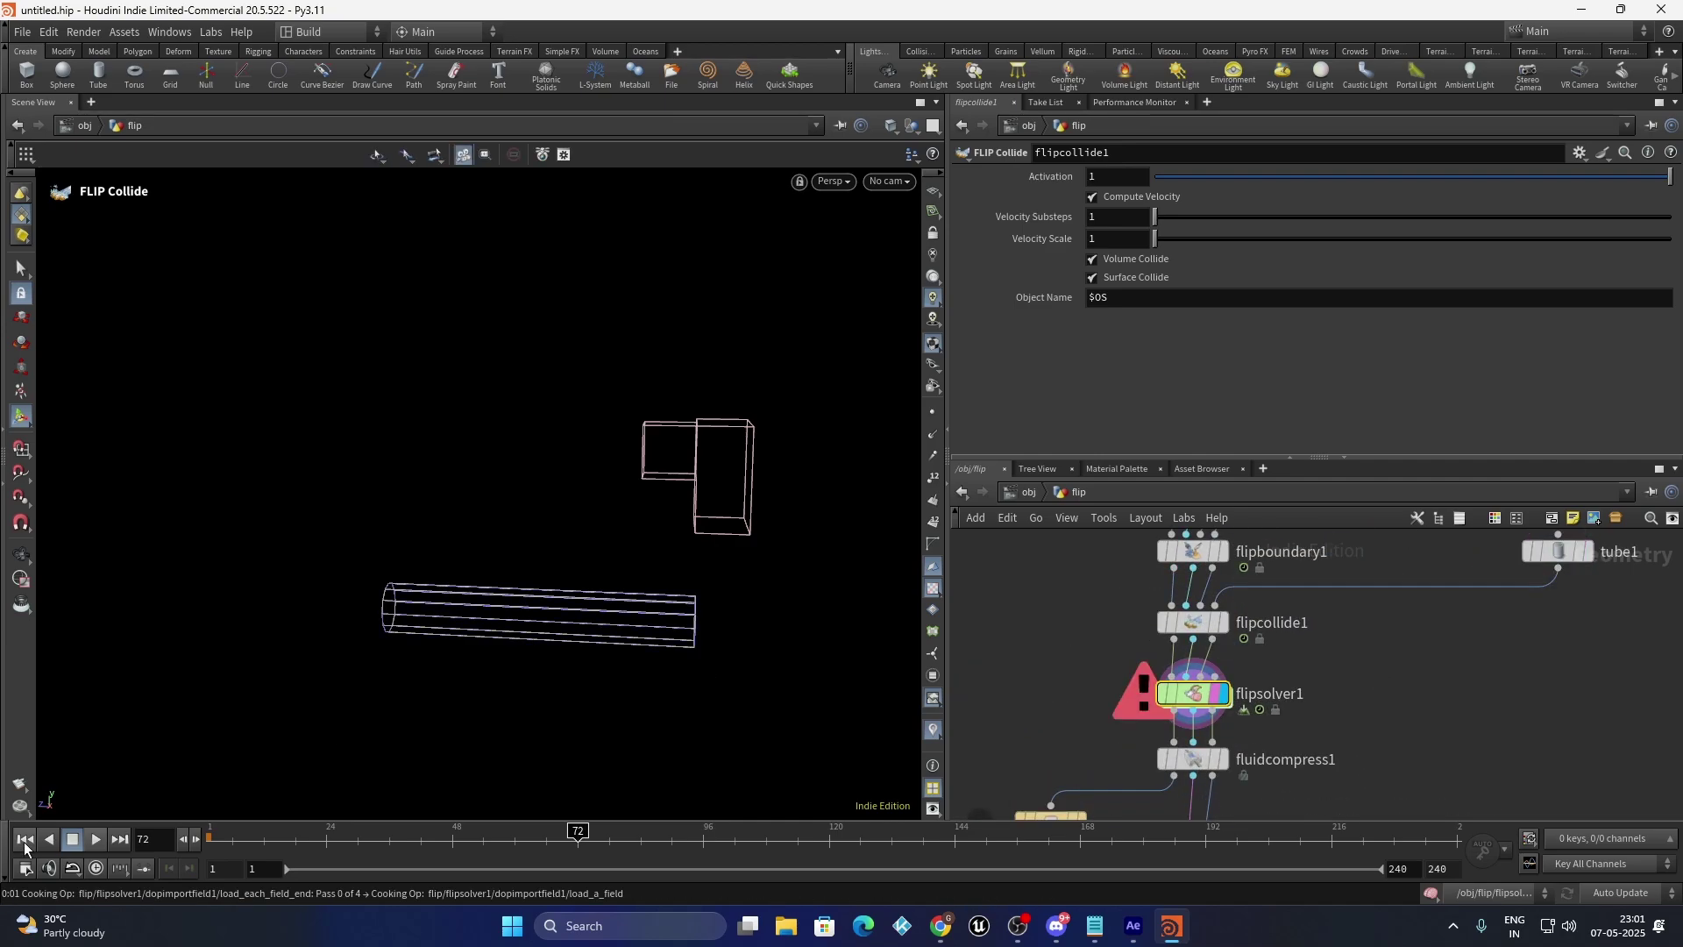
# Step: At frame 1, turn on End Caps for tube1
pyautogui.click(24, 839)
pyautogui.scroll(-2, 1403, 666)
pyautogui.scroll(2, 1472, 693)
pyautogui.moveTo(1473, 692); pyautogui.dragTo(1360, 562)
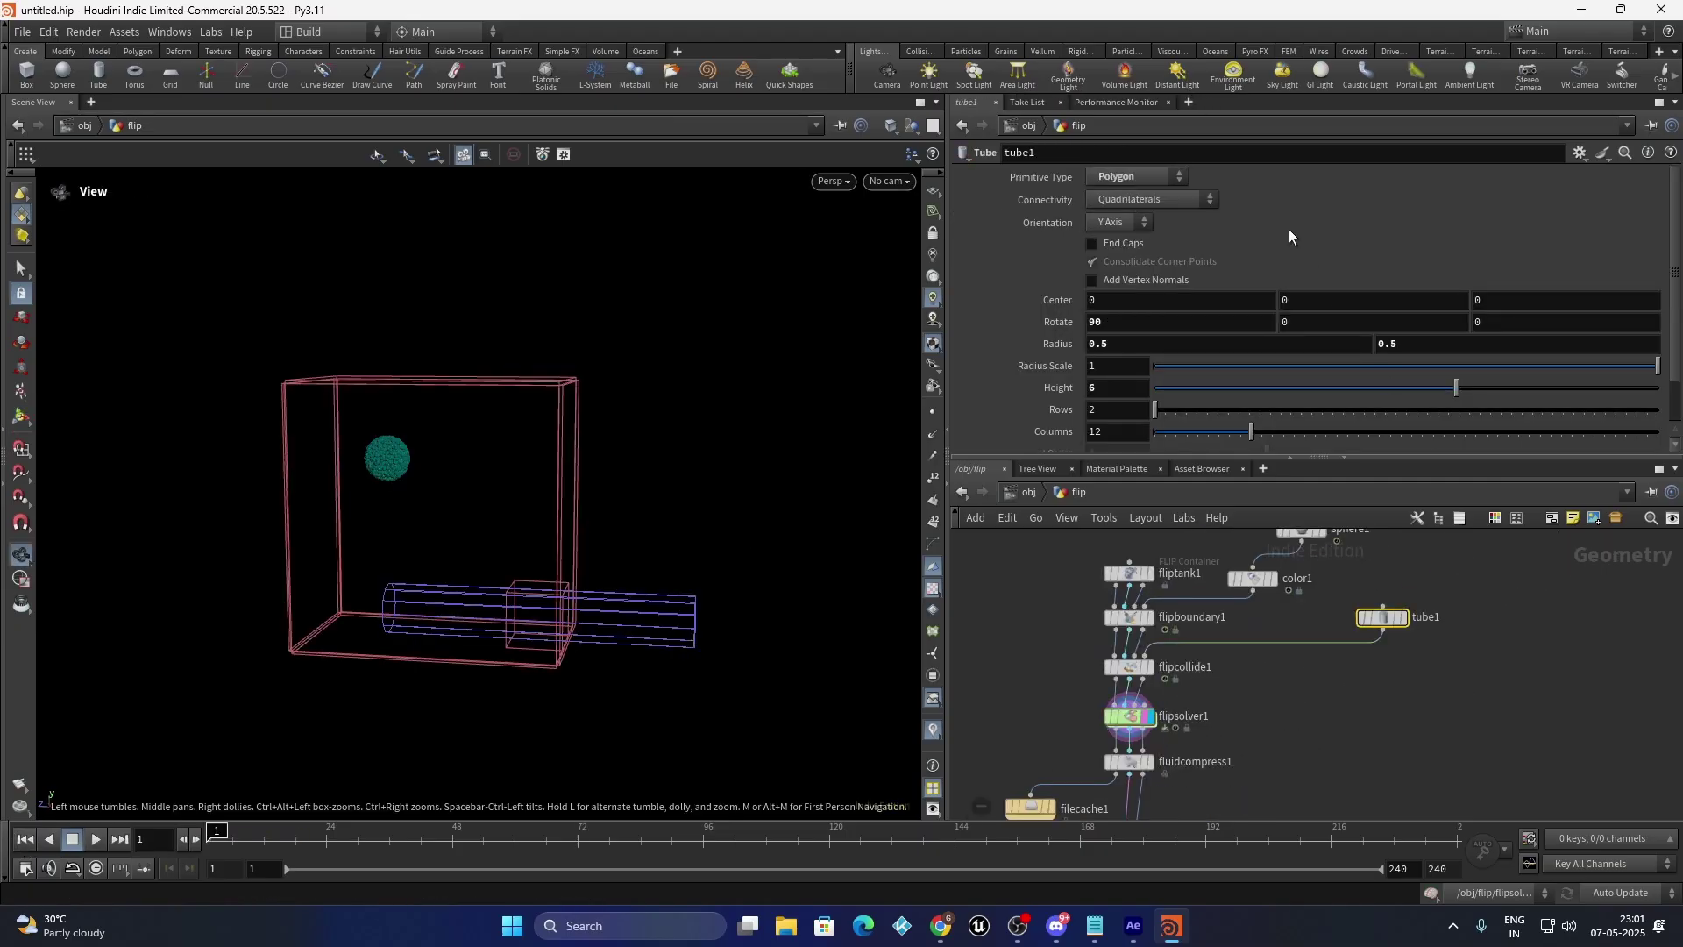
pyautogui.click(1121, 246)
# Step: Play flipsolver1 to frame 31 as fluid splashes around the tube, then rewind
pyautogui.moveTo(1148, 533); pyautogui.dragTo(1234, 692, button='middle')
pyautogui.scroll(2, 1234, 692)
pyautogui.click(1293, 675)
pyautogui.moveTo(491, 597); pyautogui.dragTo(445, 599)
pyautogui.click(96, 839)
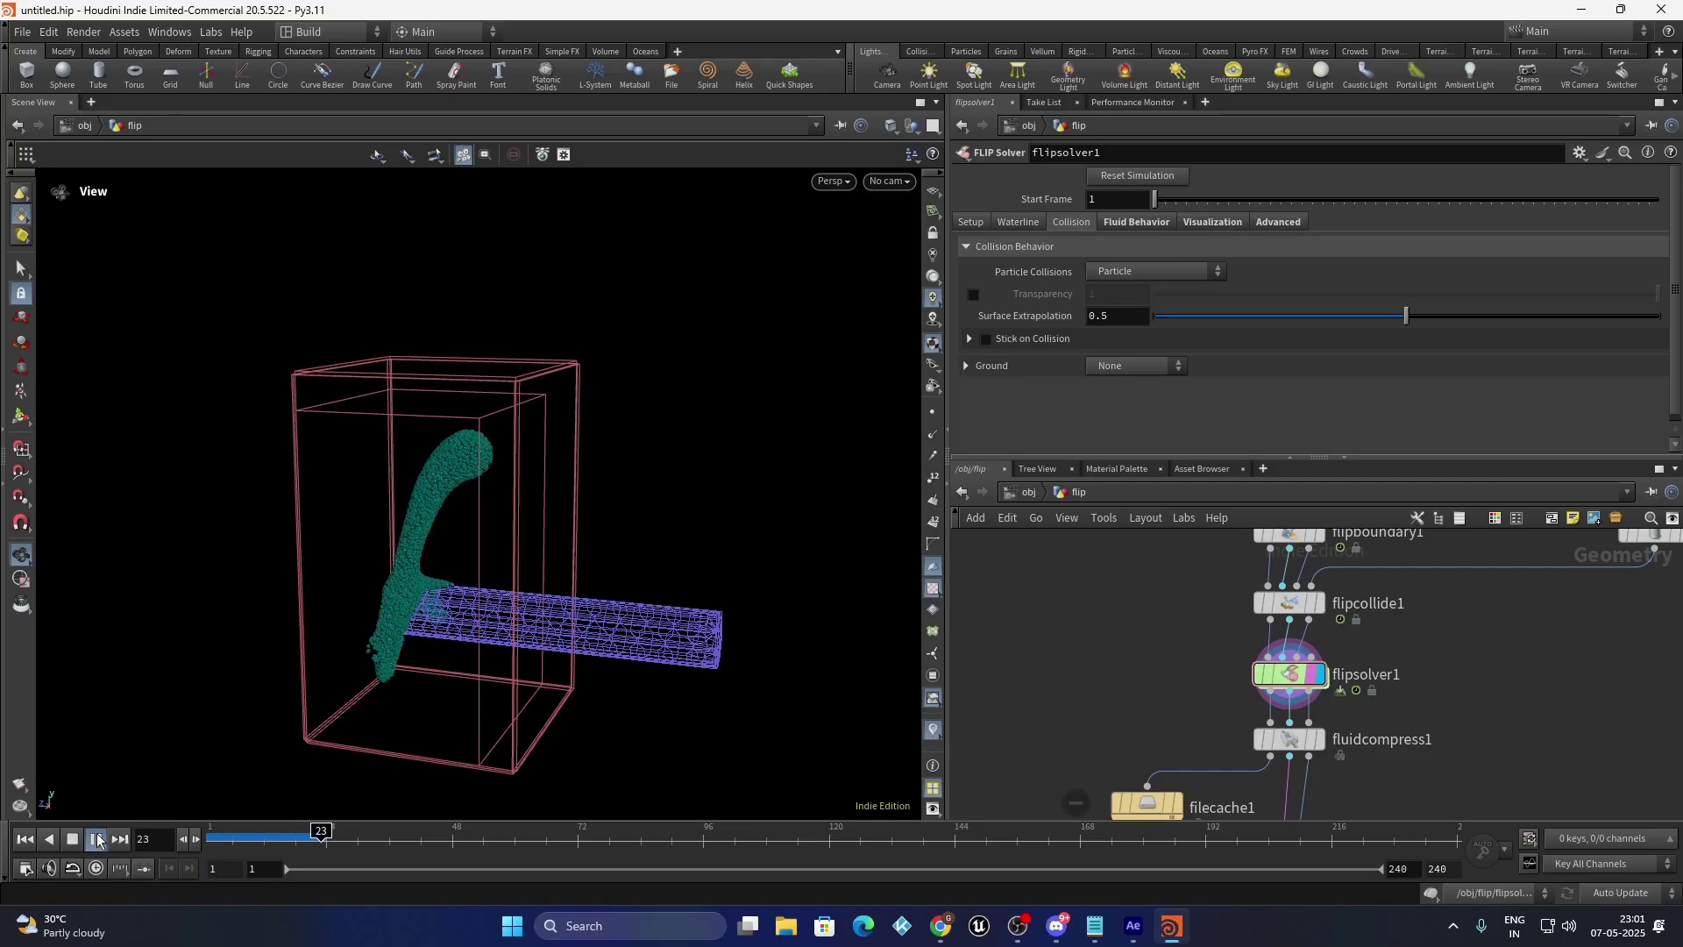
pyautogui.click(97, 839)
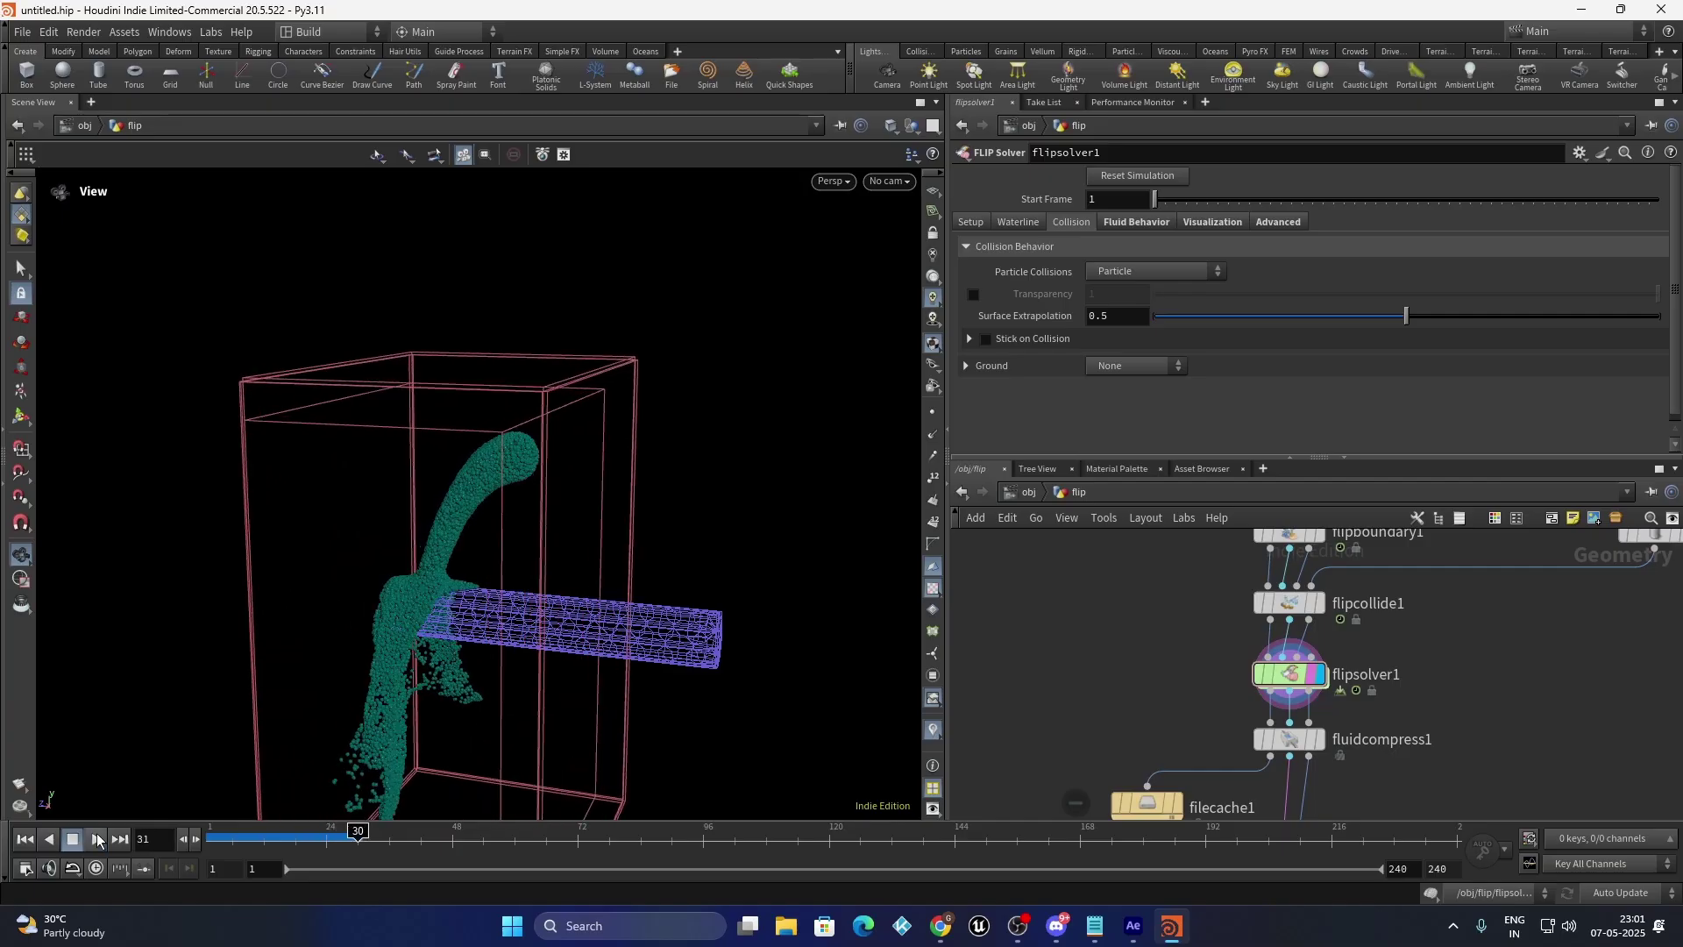
pyautogui.moveTo(478, 613); pyautogui.dragTo(423, 524)
pyautogui.scroll(-3, 1622, 728)
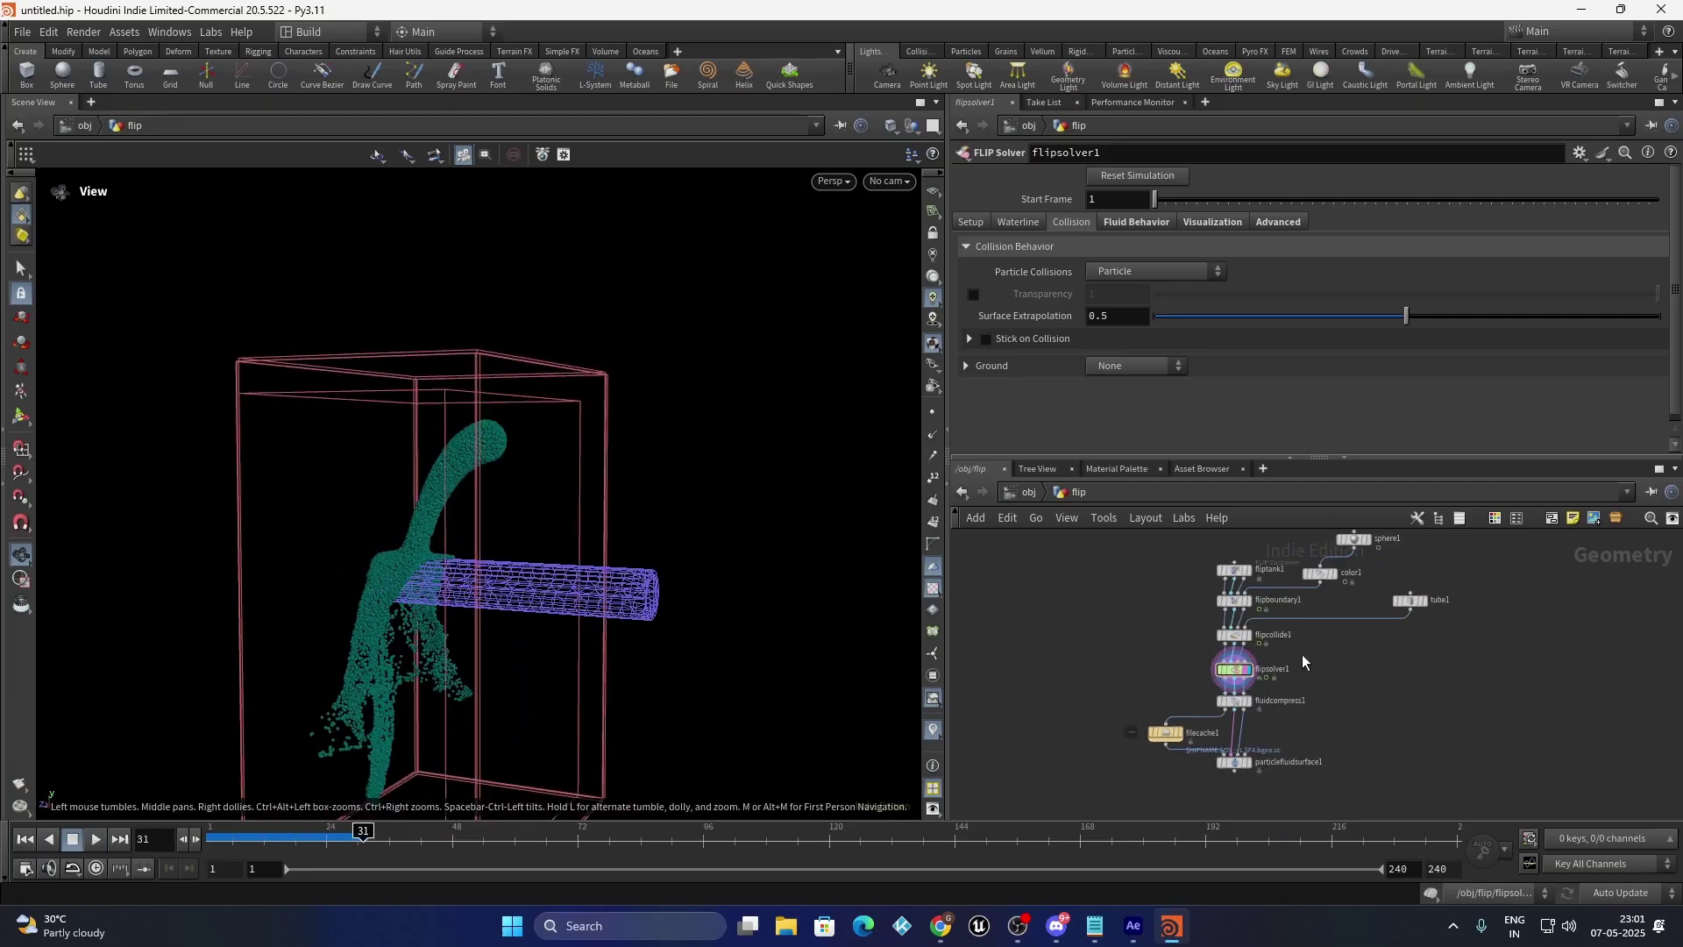
pyautogui.scroll(3, 1245, 671)
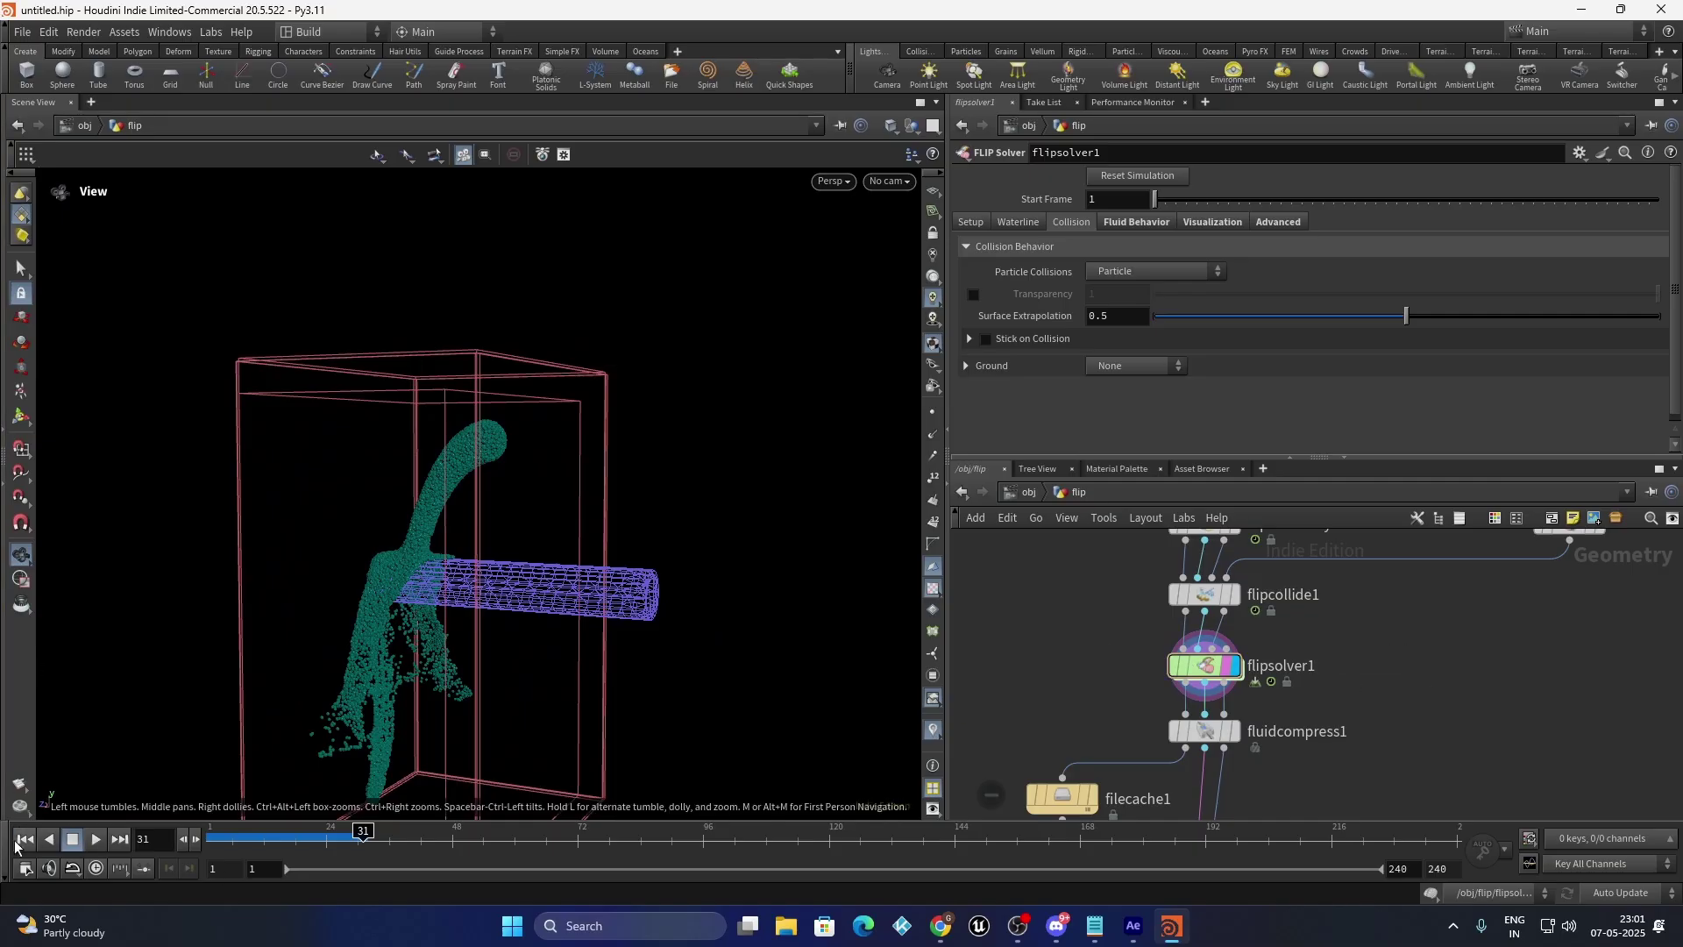
pyautogui.click(22, 840)
pyautogui.scroll(2, 1220, 645)
# Step: Step inside flipsolver1's FORCES network
pyautogui.doubleClick(1220, 645)
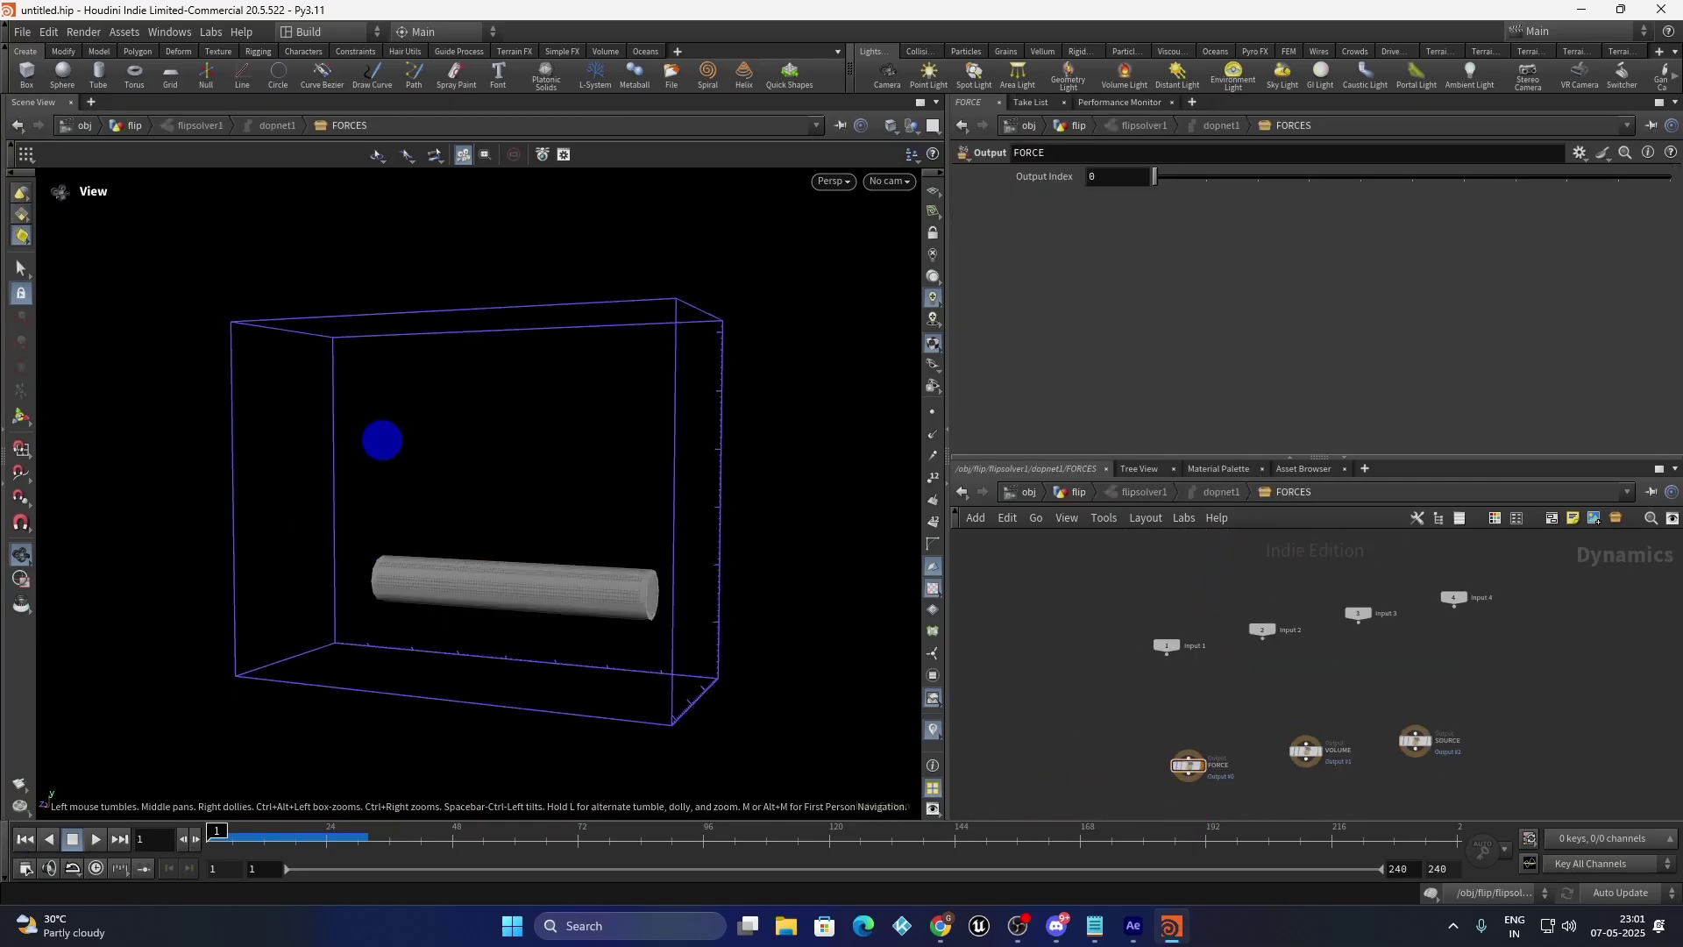
pyautogui.hotkey('alt', 'Tab')
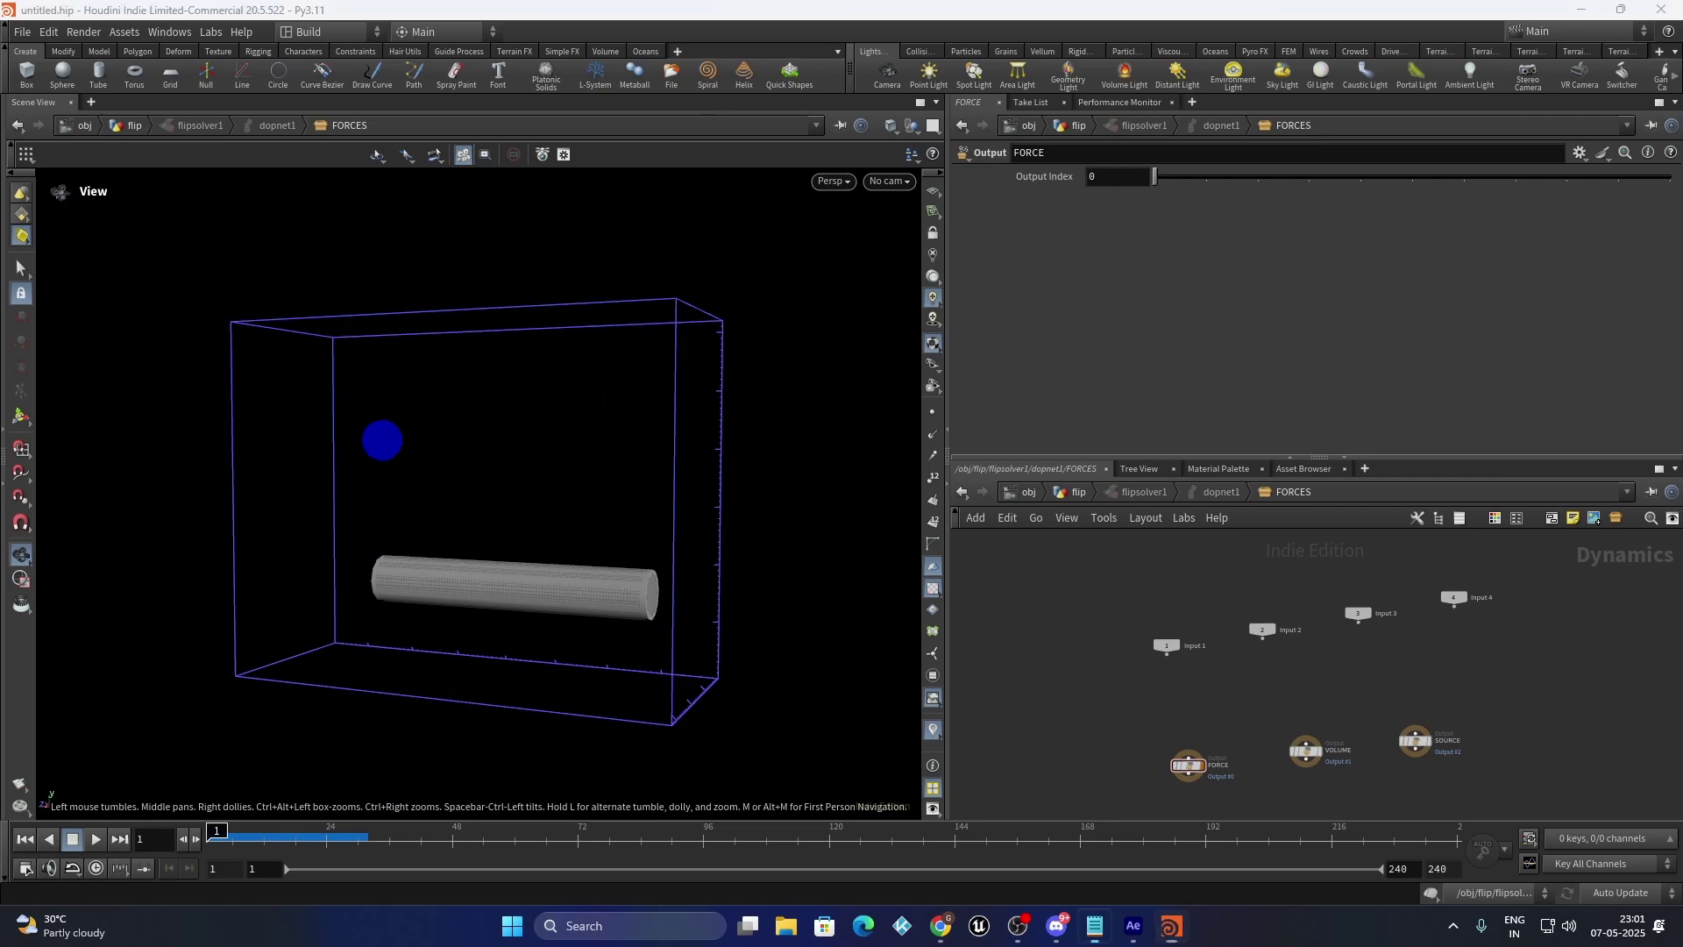
pyautogui.click(1170, 647)
pyautogui.scroll(5, 1194, 672)
# Step: Add a POP Wrangle node above FORCE and wire it into the FORCE output
pyautogui.press('Tab')
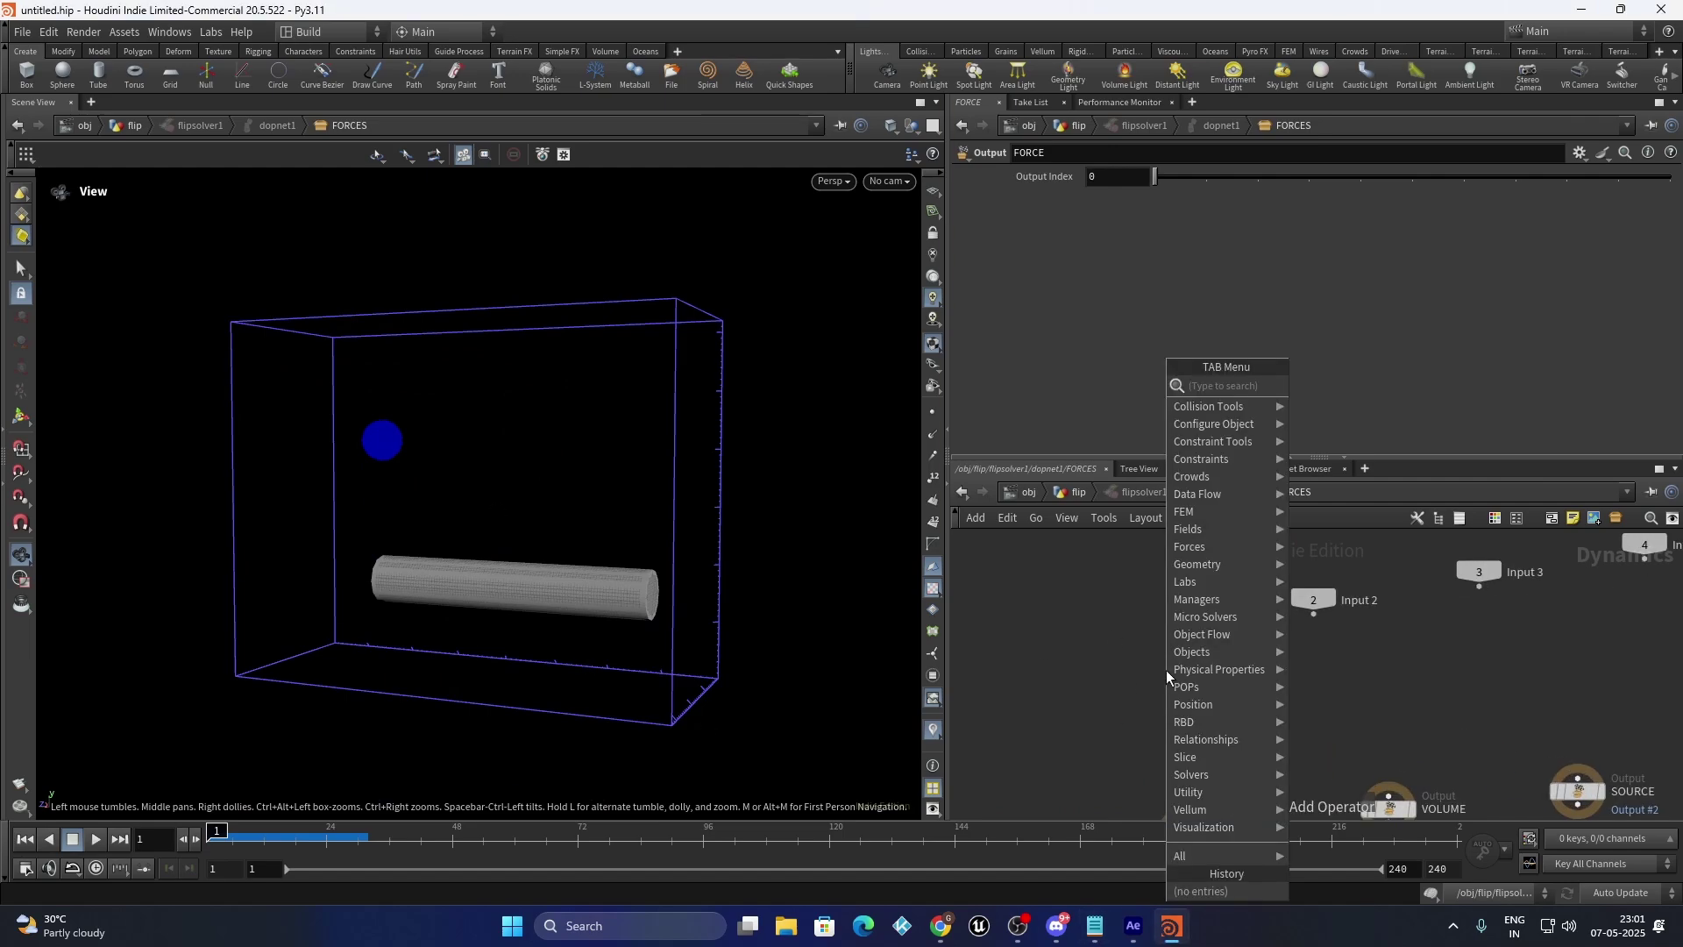
pyautogui.write('pop wrangle')
pyautogui.press('Return')
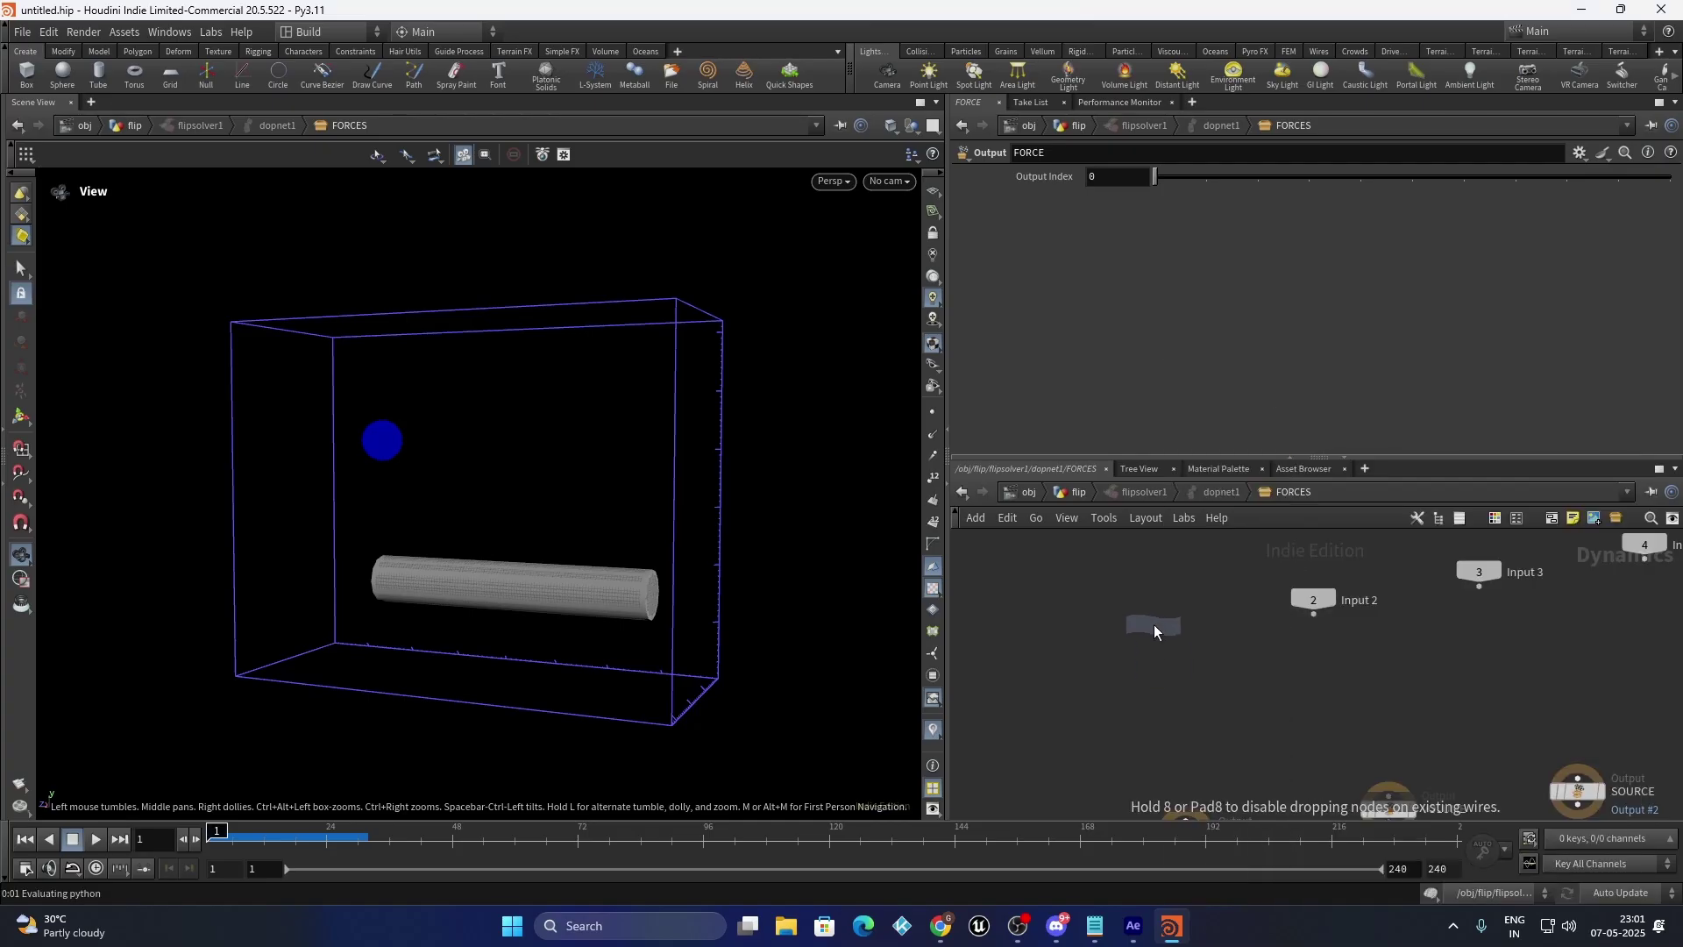
pyautogui.click(1154, 626)
pyautogui.scroll(-2, 1170, 651)
pyautogui.moveTo(1143, 616); pyautogui.dragTo(1163, 776)
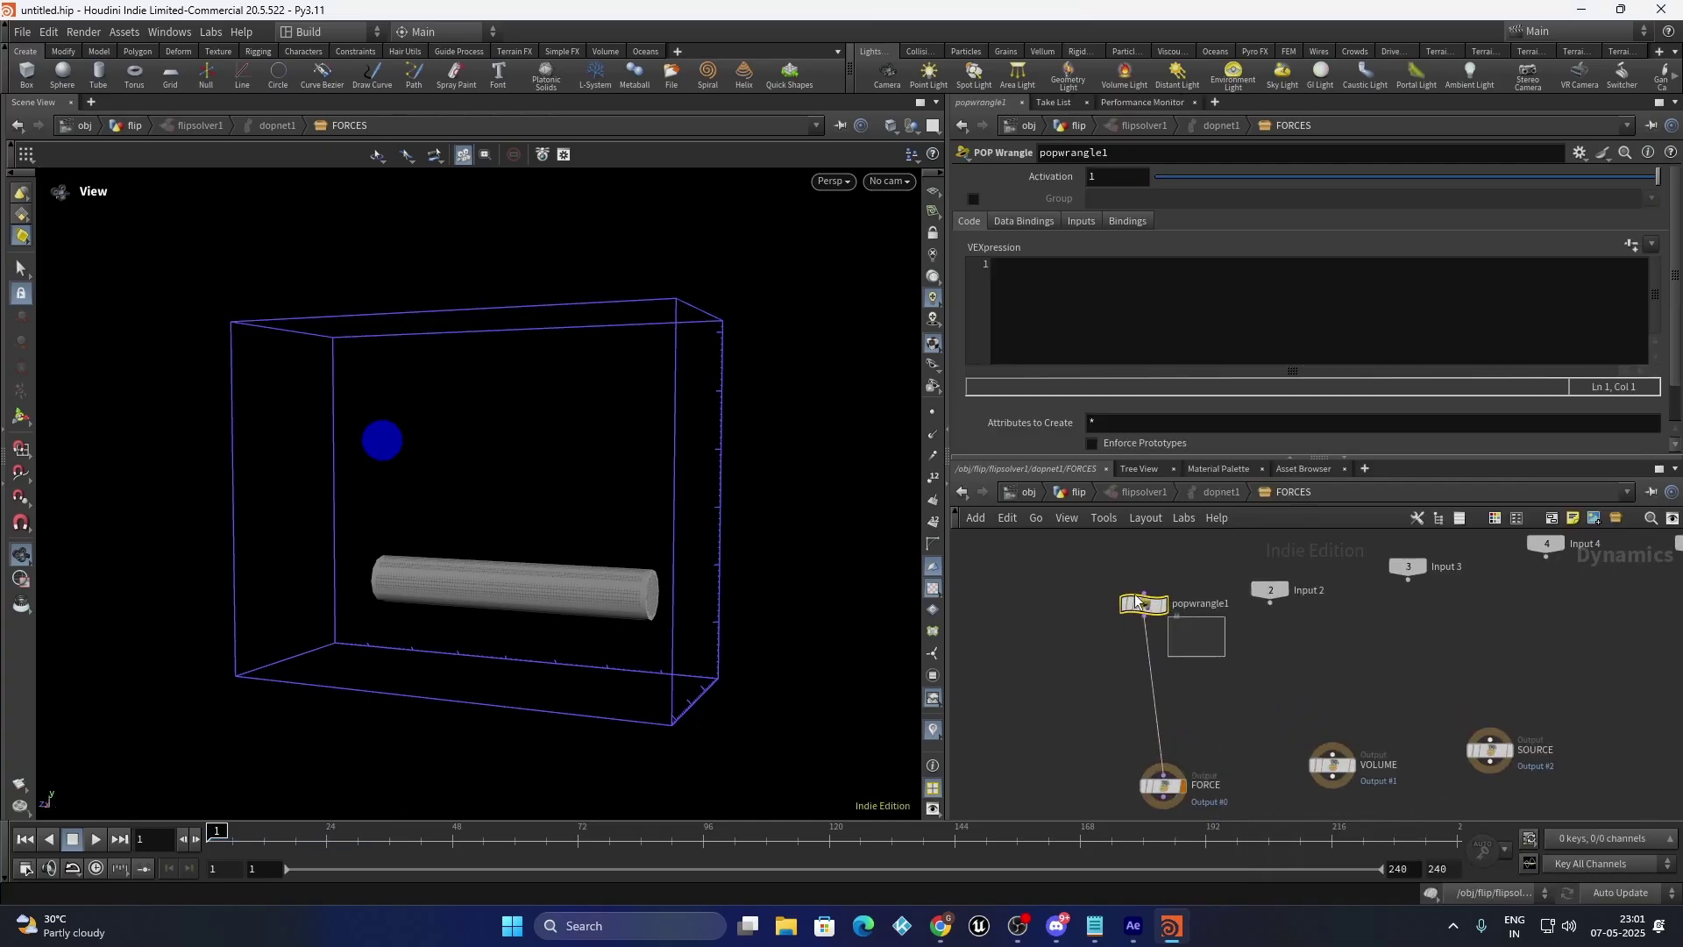
# Step: Check popwrangle1's input settings, leaving Input 2 set to None
pyautogui.click(1083, 222)
pyautogui.click(1124, 268)
pyautogui.click(1124, 267)
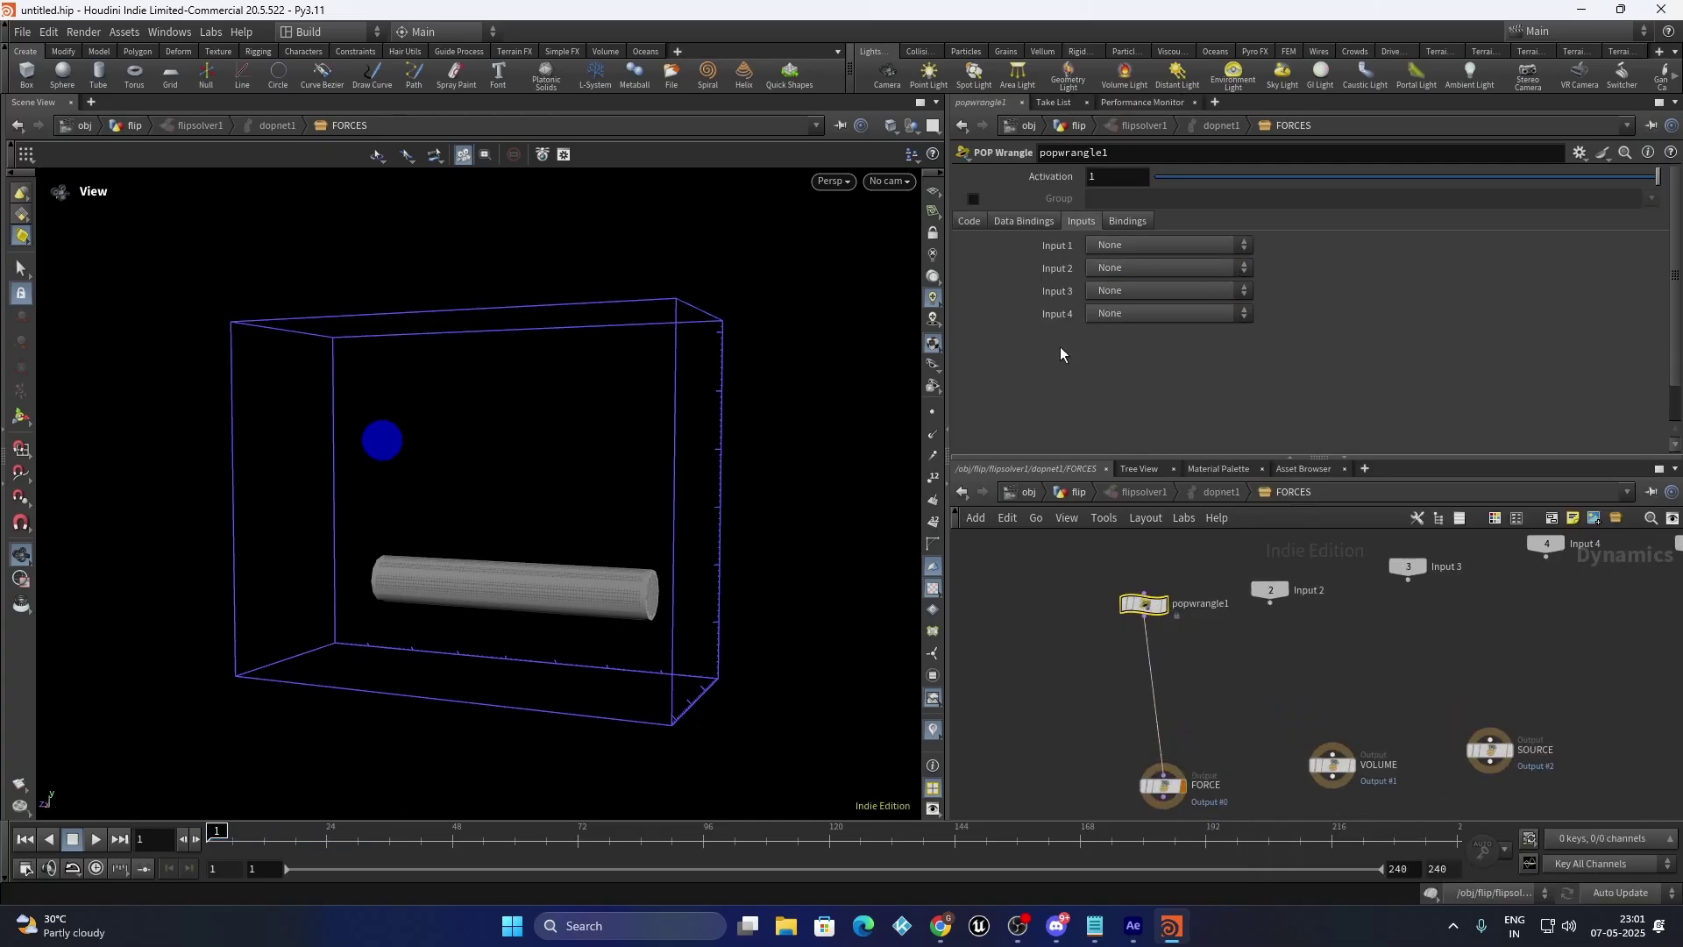
# Step: Return to the flip network and start a new wire from tube1's output
pyautogui.click(1067, 496)
pyautogui.scroll(-5, 1364, 736)
pyautogui.scroll(6, 1322, 661)
pyautogui.click(1287, 633)
pyautogui.click(1462, 712)
# Step: Add a Null wired after tube1 and rename it out_col
pyautogui.write('null')
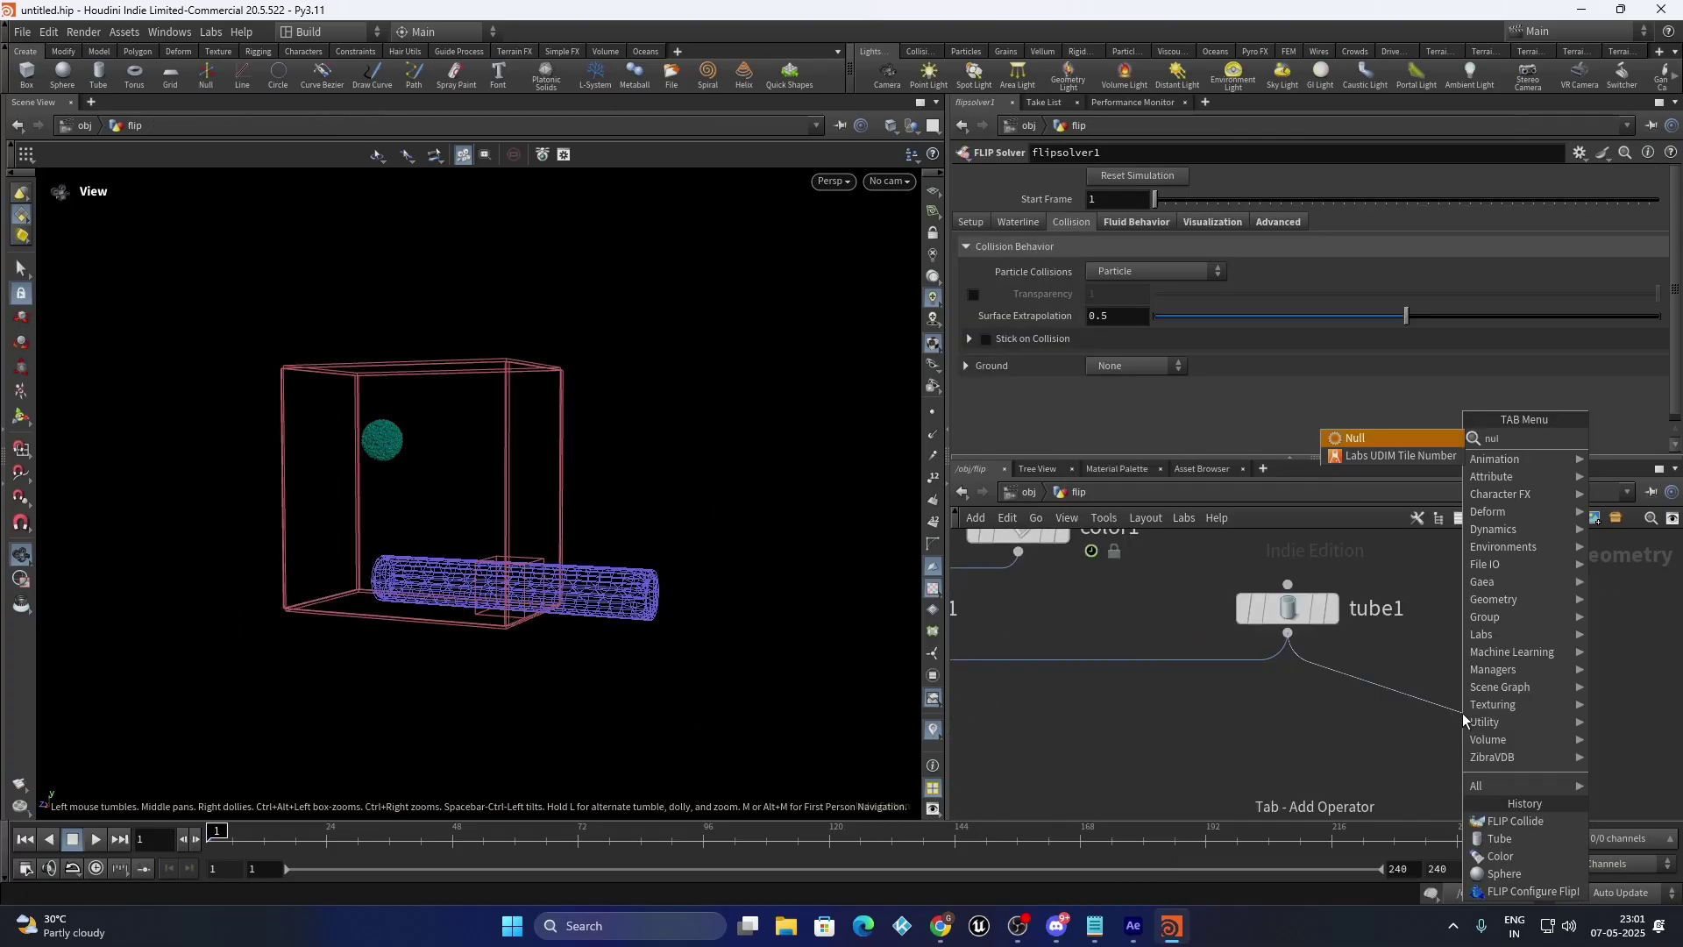
pyautogui.press('Return')
pyautogui.press('f')
pyautogui.doubleClick(1304, 689)
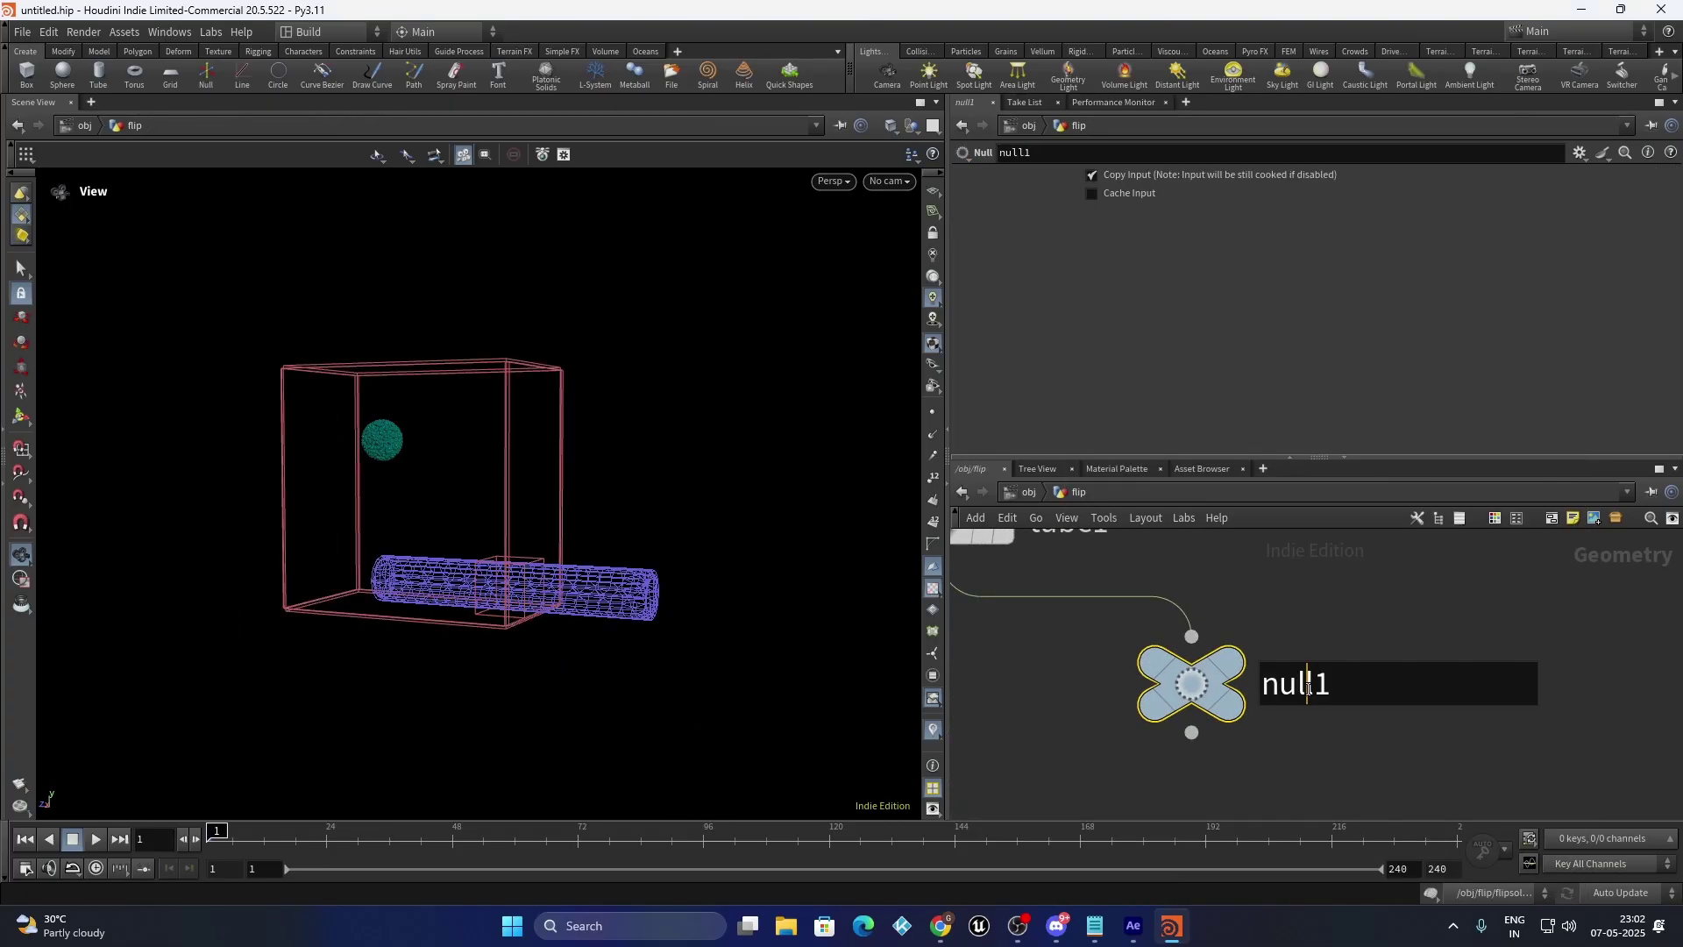
pyautogui.write('out_c')
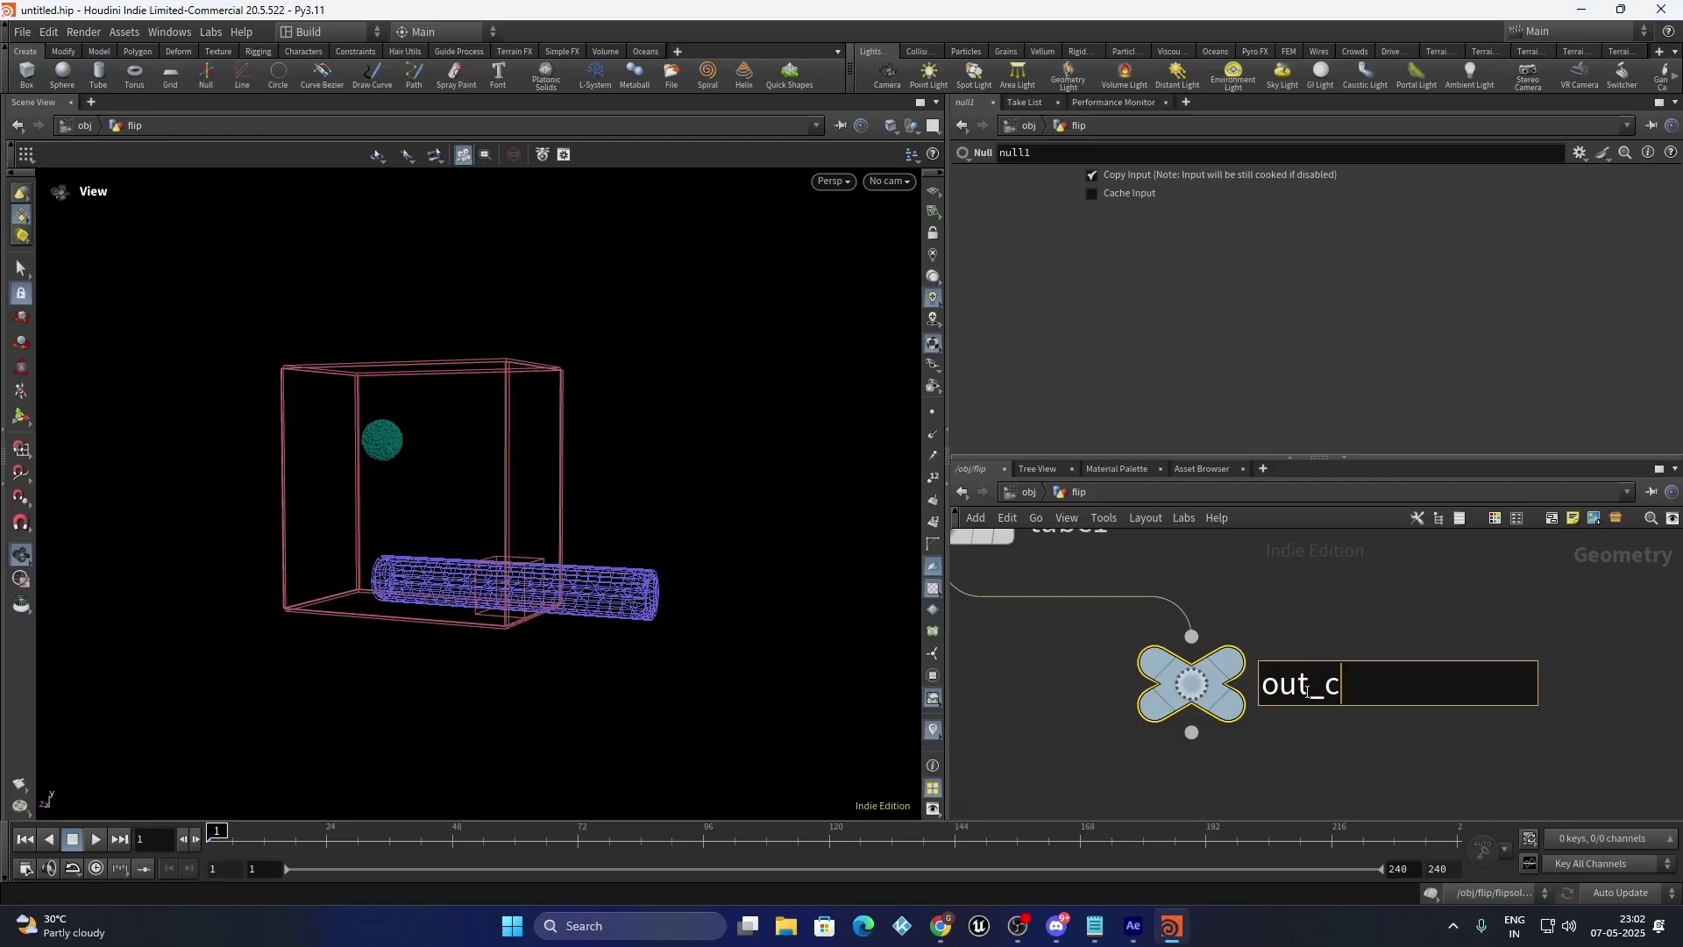
pyautogui.write('ol')
pyautogui.press('Return')
# Step: Set popwrangle1's Input 2 to SOP with path /obj/flip/out_col, then focus its VEX code
pyautogui.hotkey('ctrl', 'c')
pyautogui.scroll(-5, 1192, 640)
pyautogui.doubleClick(1056, 650)
pyautogui.moveTo(1105, 579); pyautogui.dragTo(1204, 675)
pyautogui.click(1135, 268)
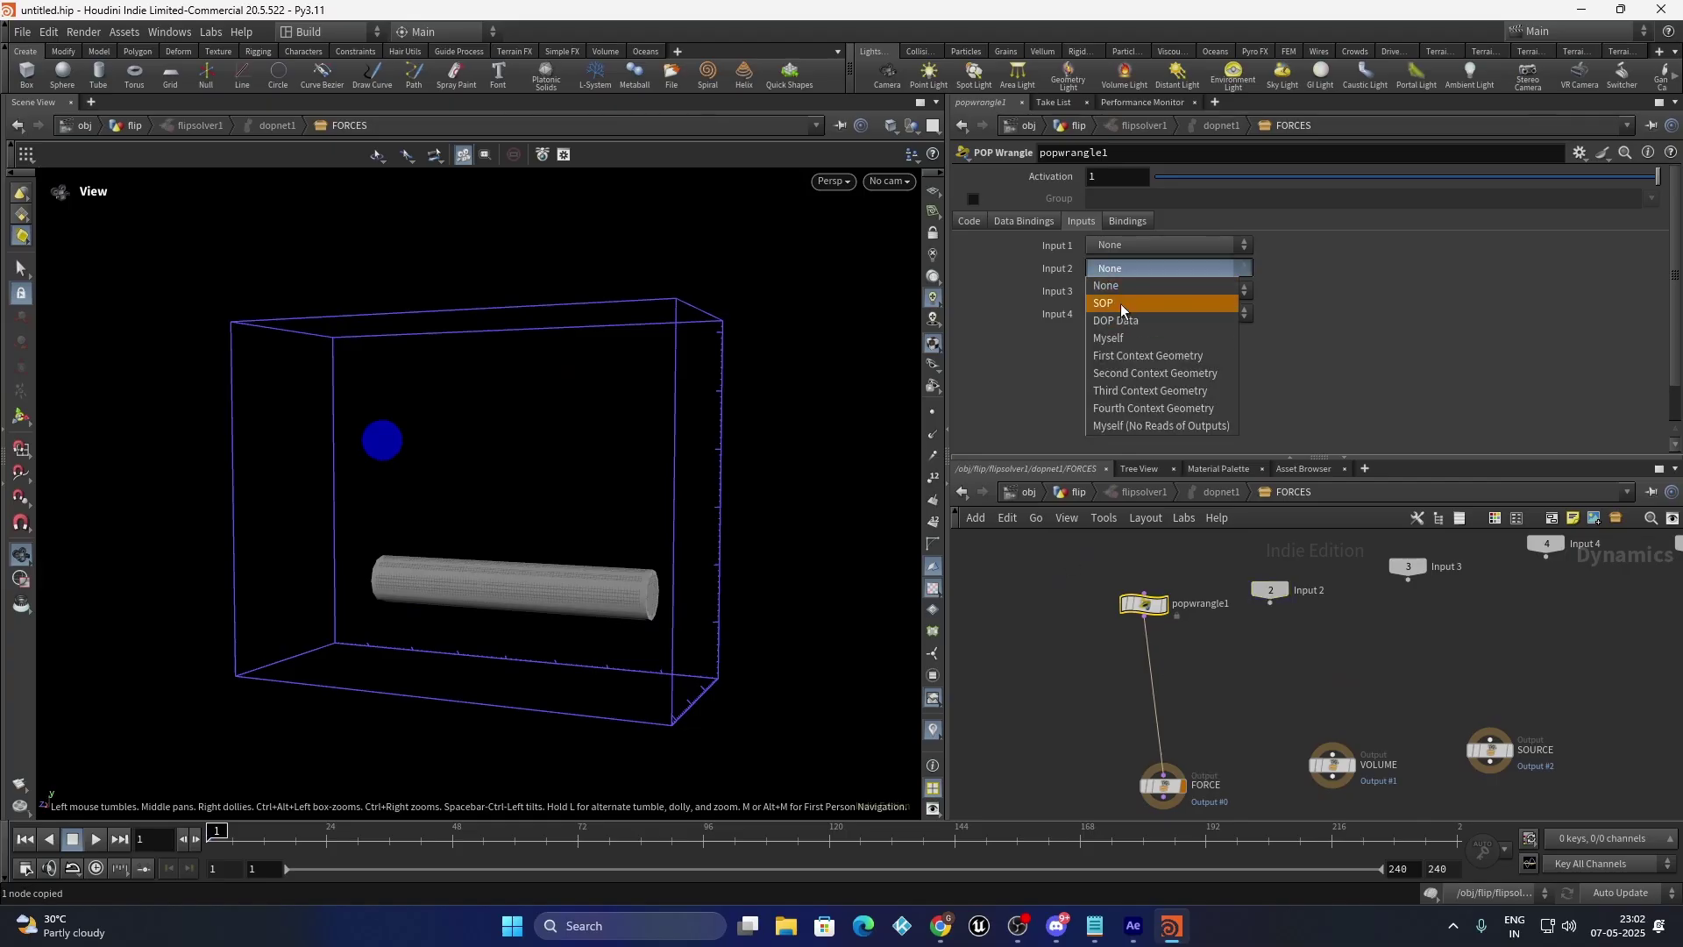
pyautogui.click(1120, 303)
pyautogui.click(1136, 293)
pyautogui.hotkey('ctrl', 'v')
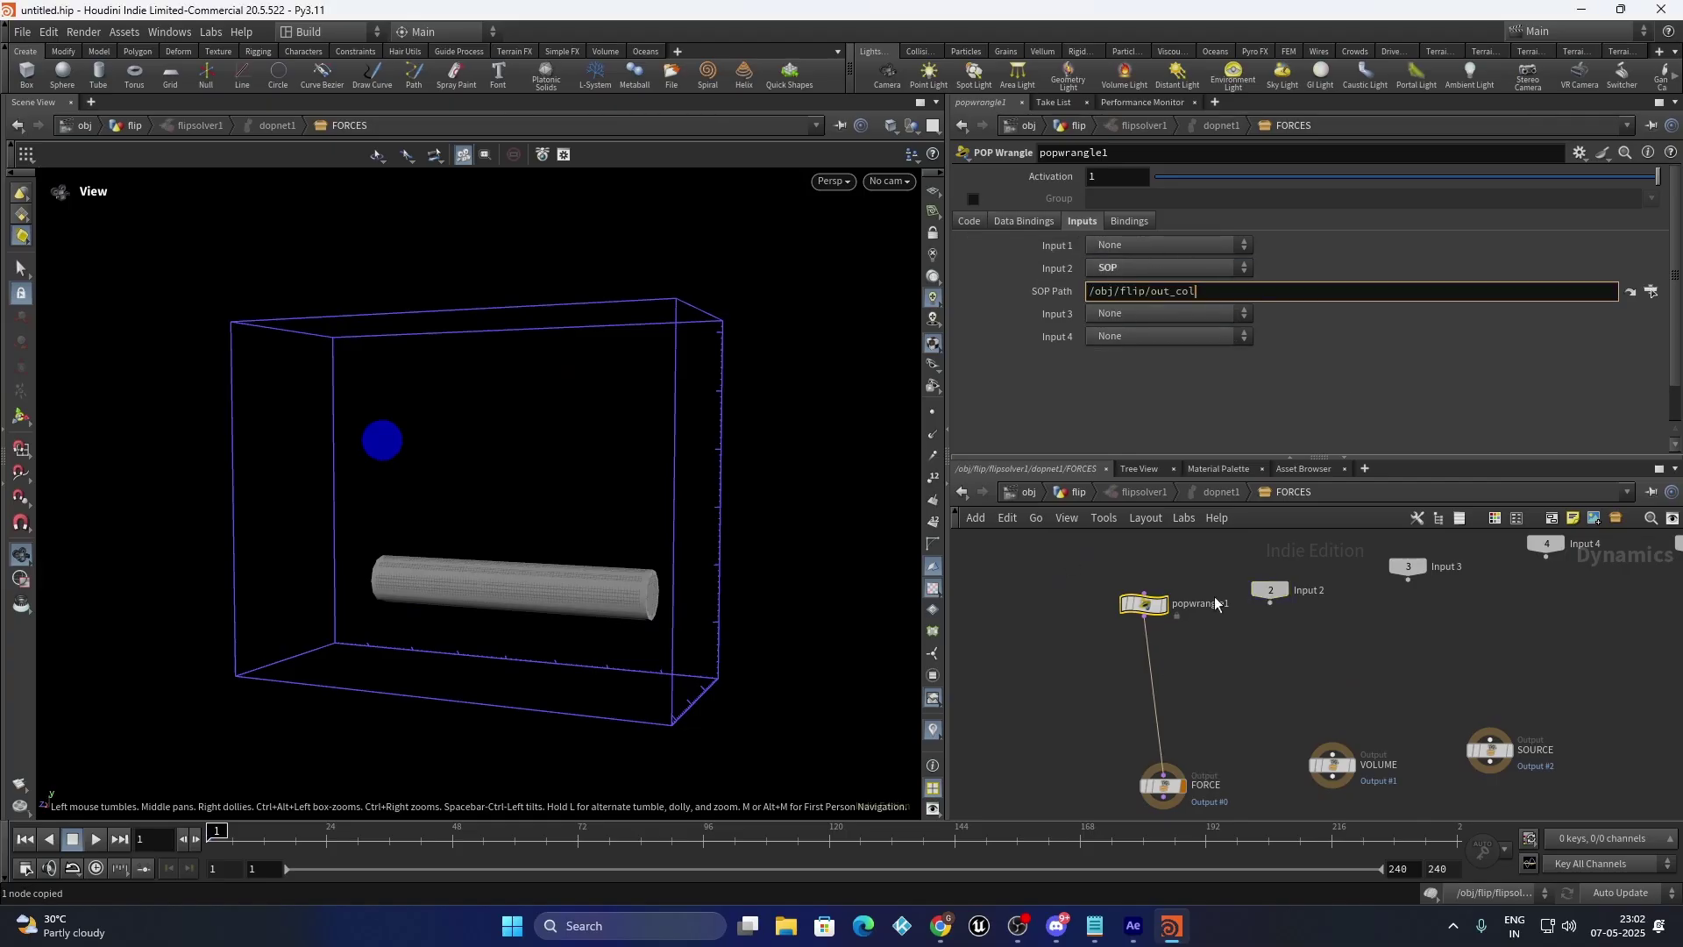
pyautogui.press('Return')
pyautogui.click(966, 222)
pyautogui.click(1079, 318)
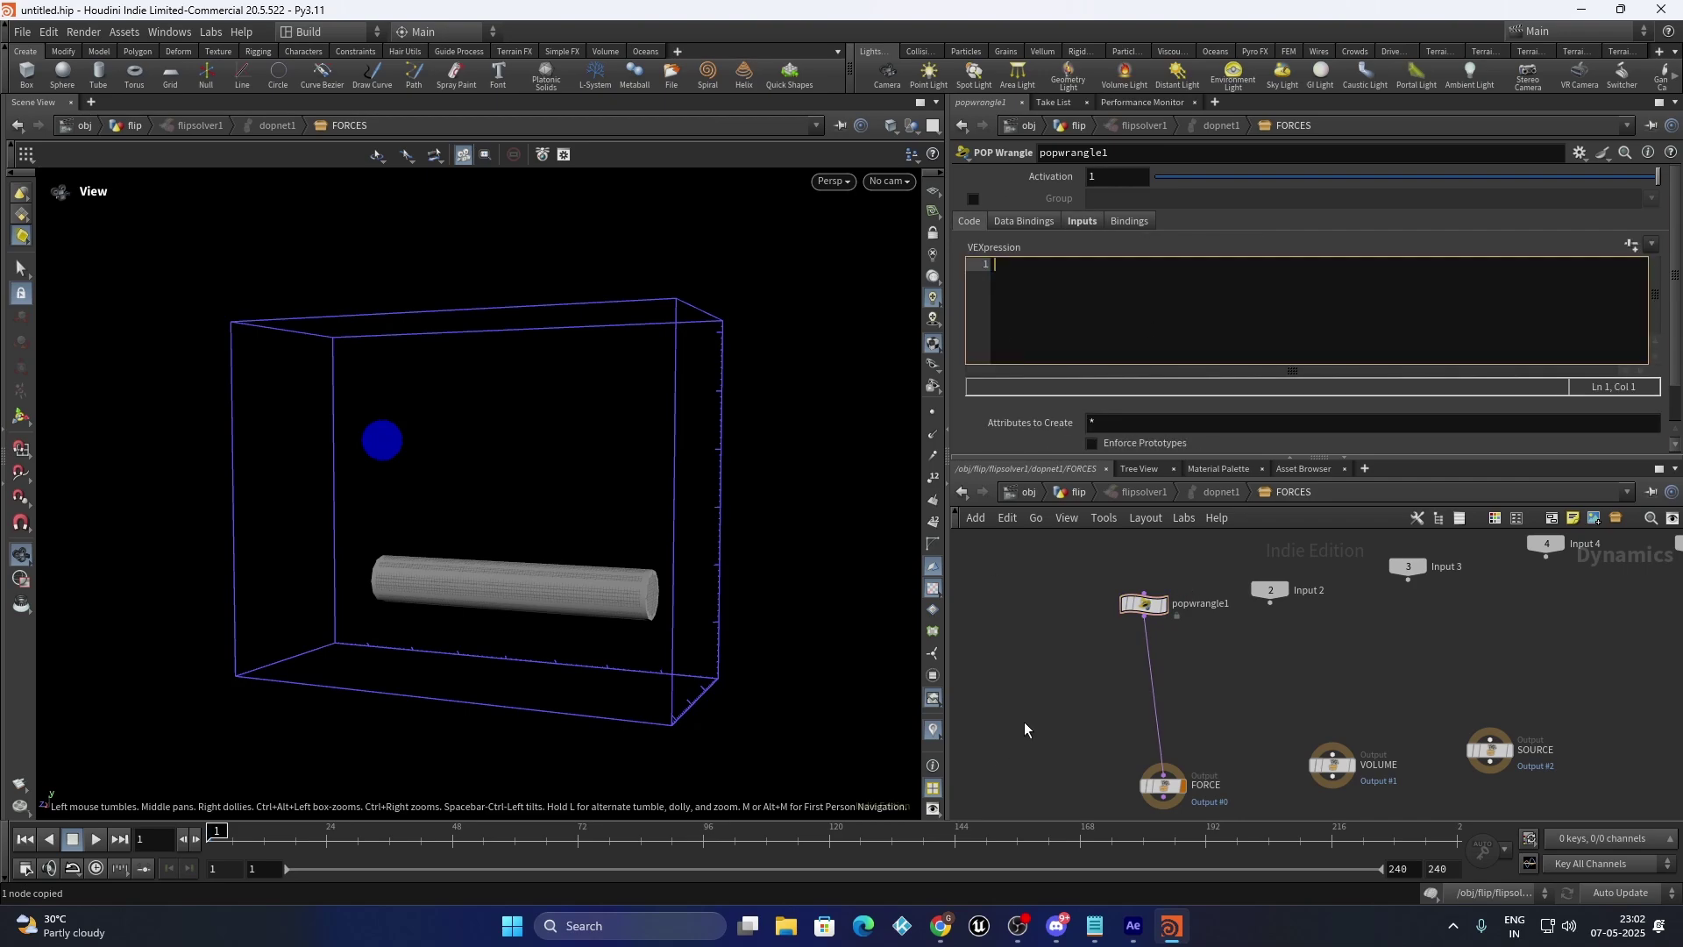
# Step: Move popwrangle1 down onto its wire into the FORCE output
pyautogui.scroll(3, 412, 561)
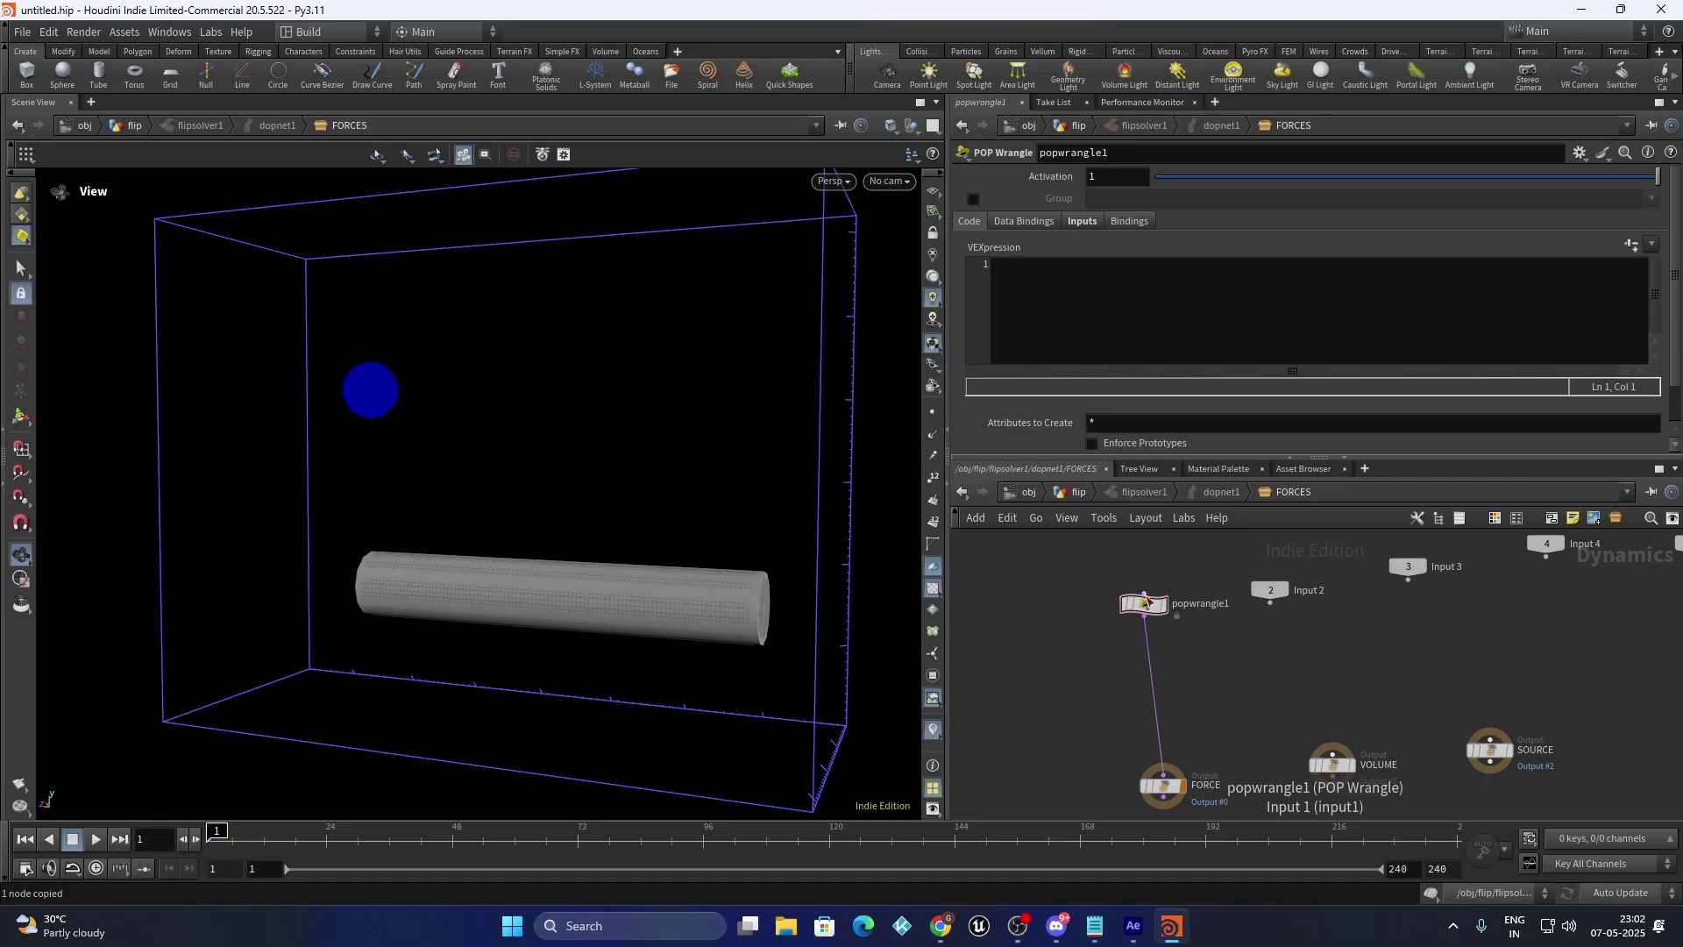
pyautogui.moveTo(1145, 606); pyautogui.dragTo(1158, 669)
pyautogui.moveTo(1278, 642); pyautogui.dragTo(1025, 706)
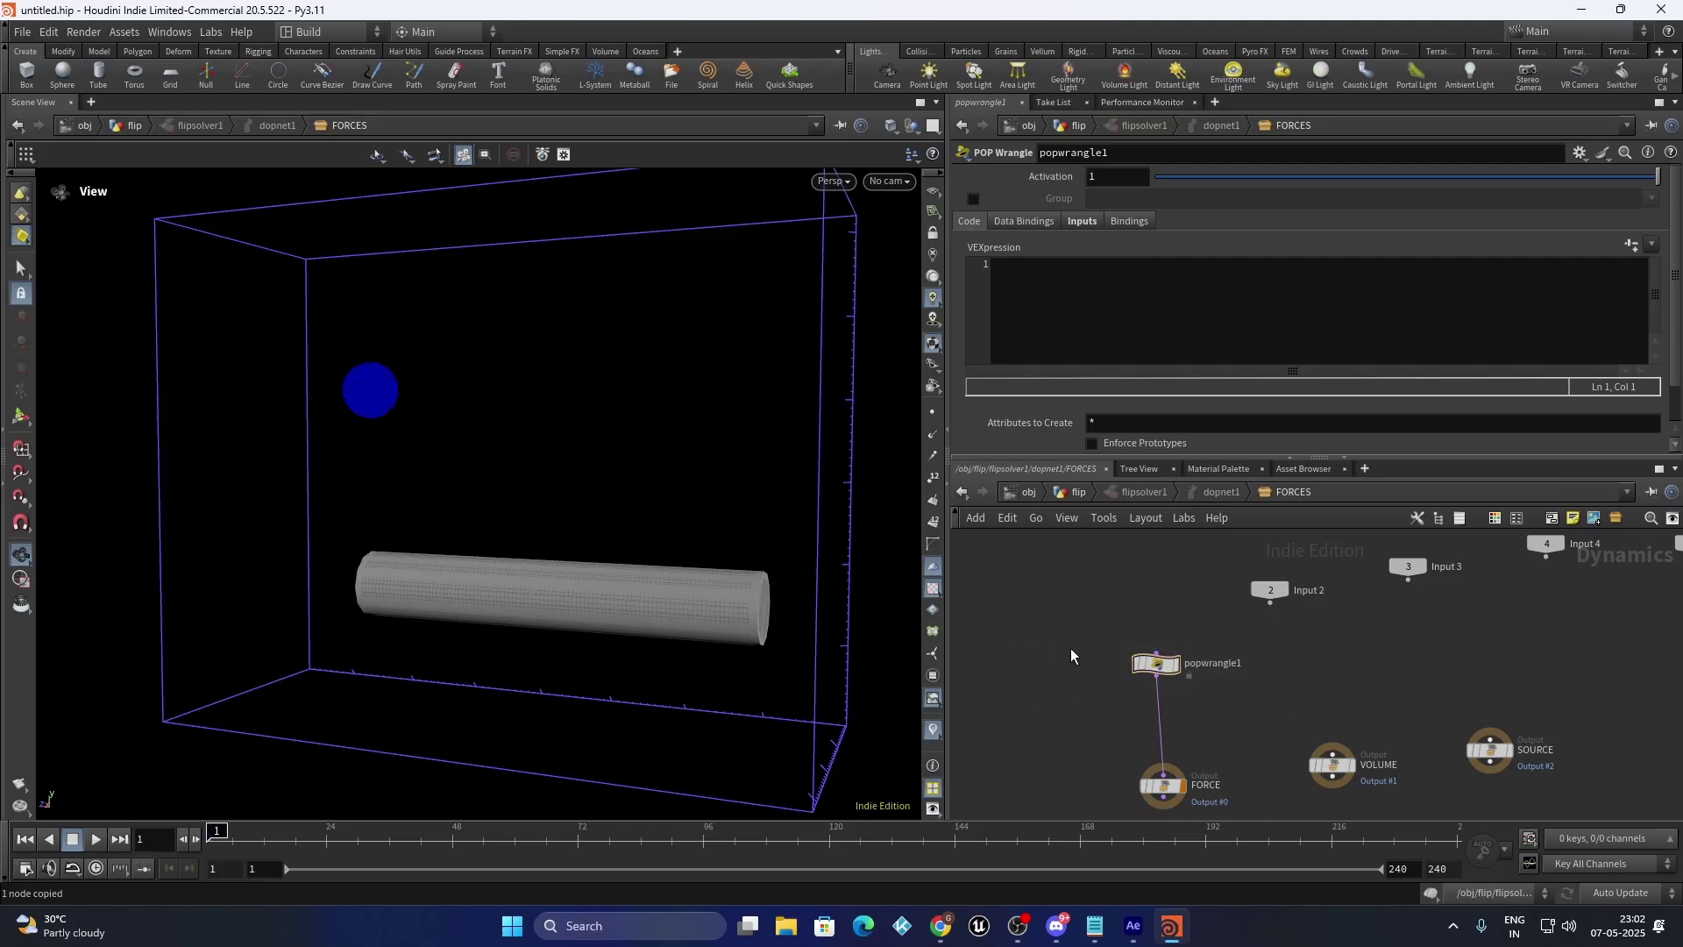
pyautogui.scroll(3, 456, 442)
pyautogui.scroll(-5, 472, 445)
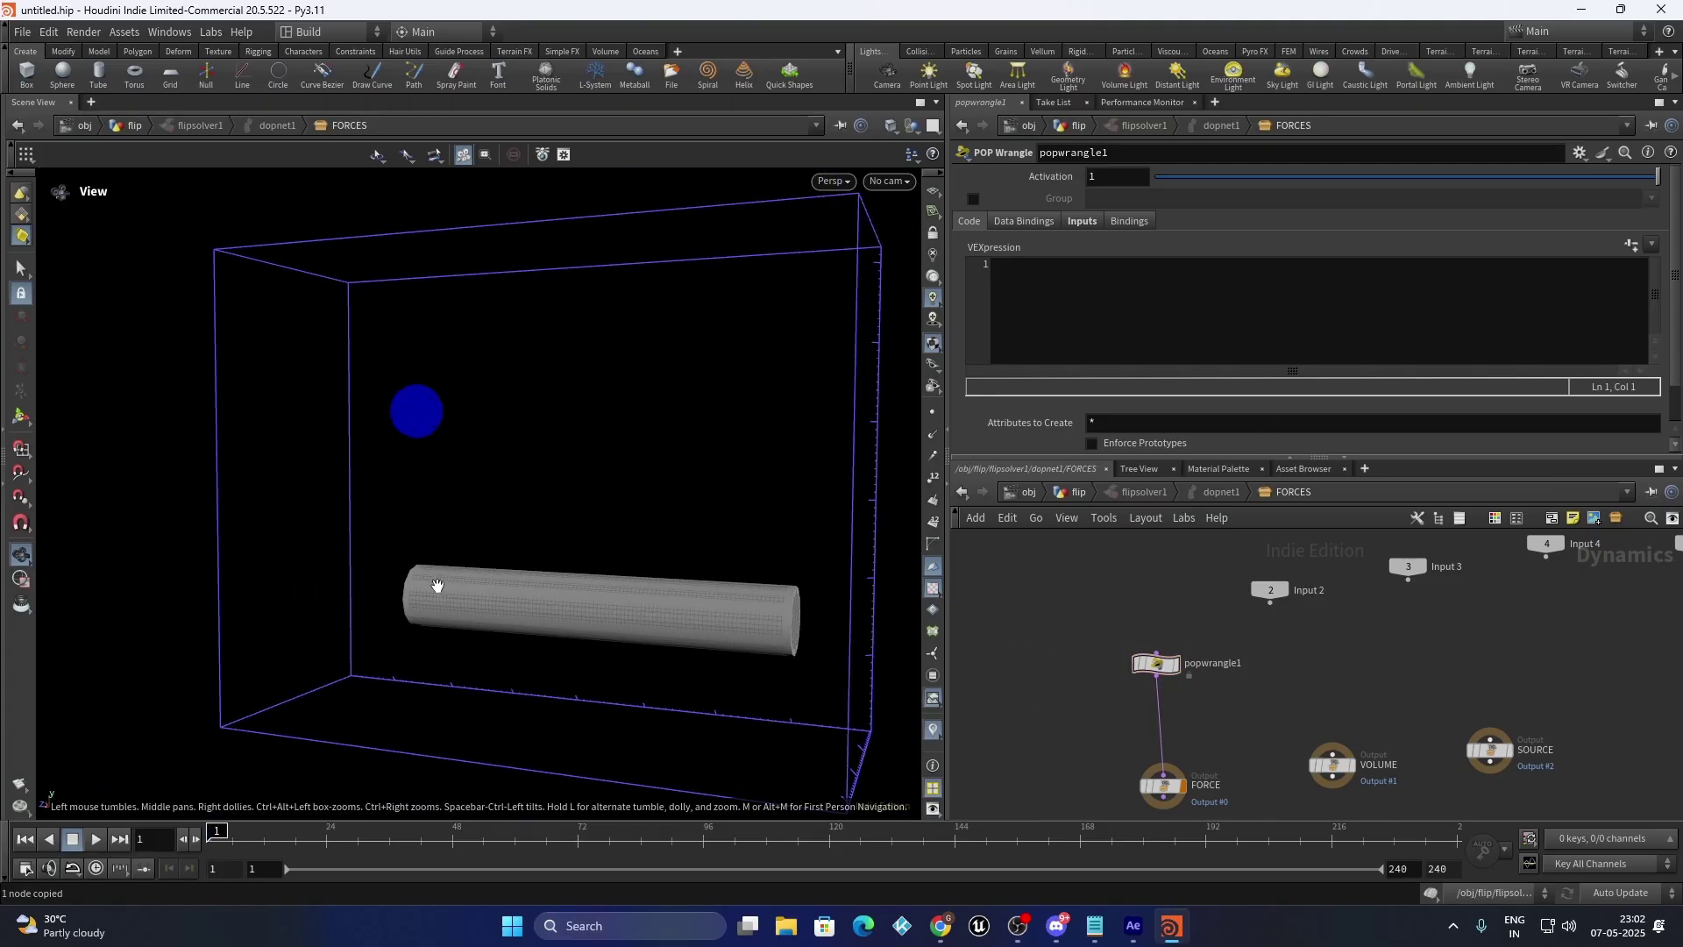
# Step: In /obj/flip, display tube1 alone and orbit until the capped tube lies horizontally
pyautogui.click(1078, 492)
pyautogui.scroll(-3, 1439, 671)
pyautogui.scroll(4, 1274, 633)
pyautogui.click(1140, 671)
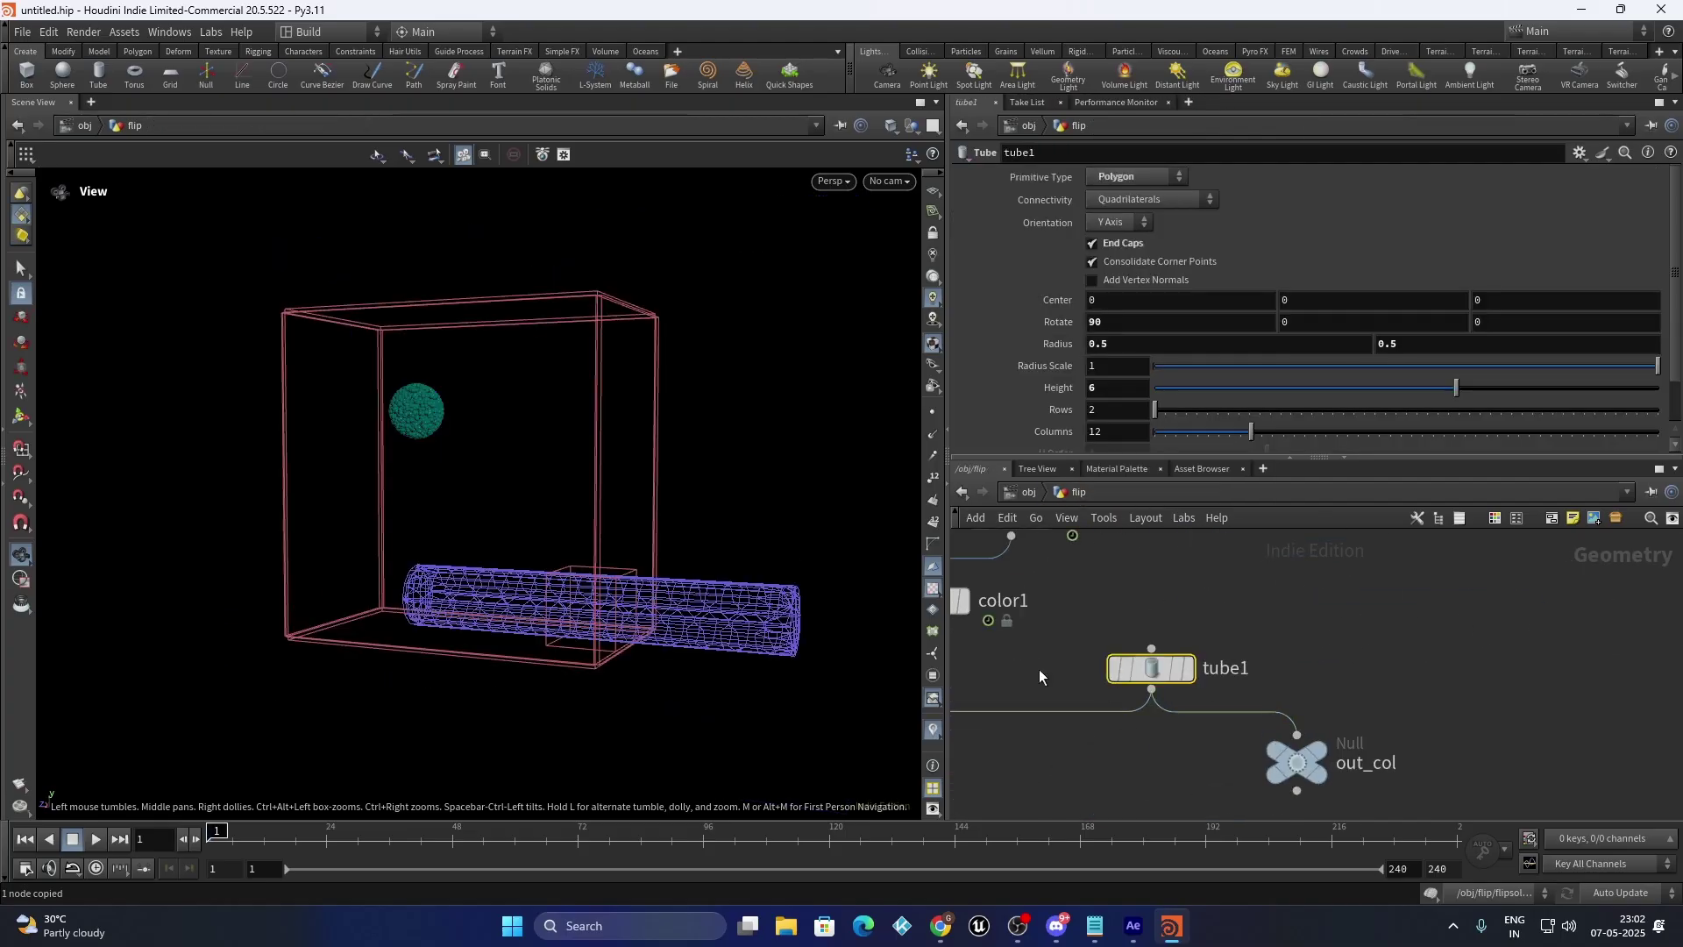
pyautogui.click(1188, 668)
pyautogui.moveTo(132, 469); pyautogui.dragTo(290, 575)
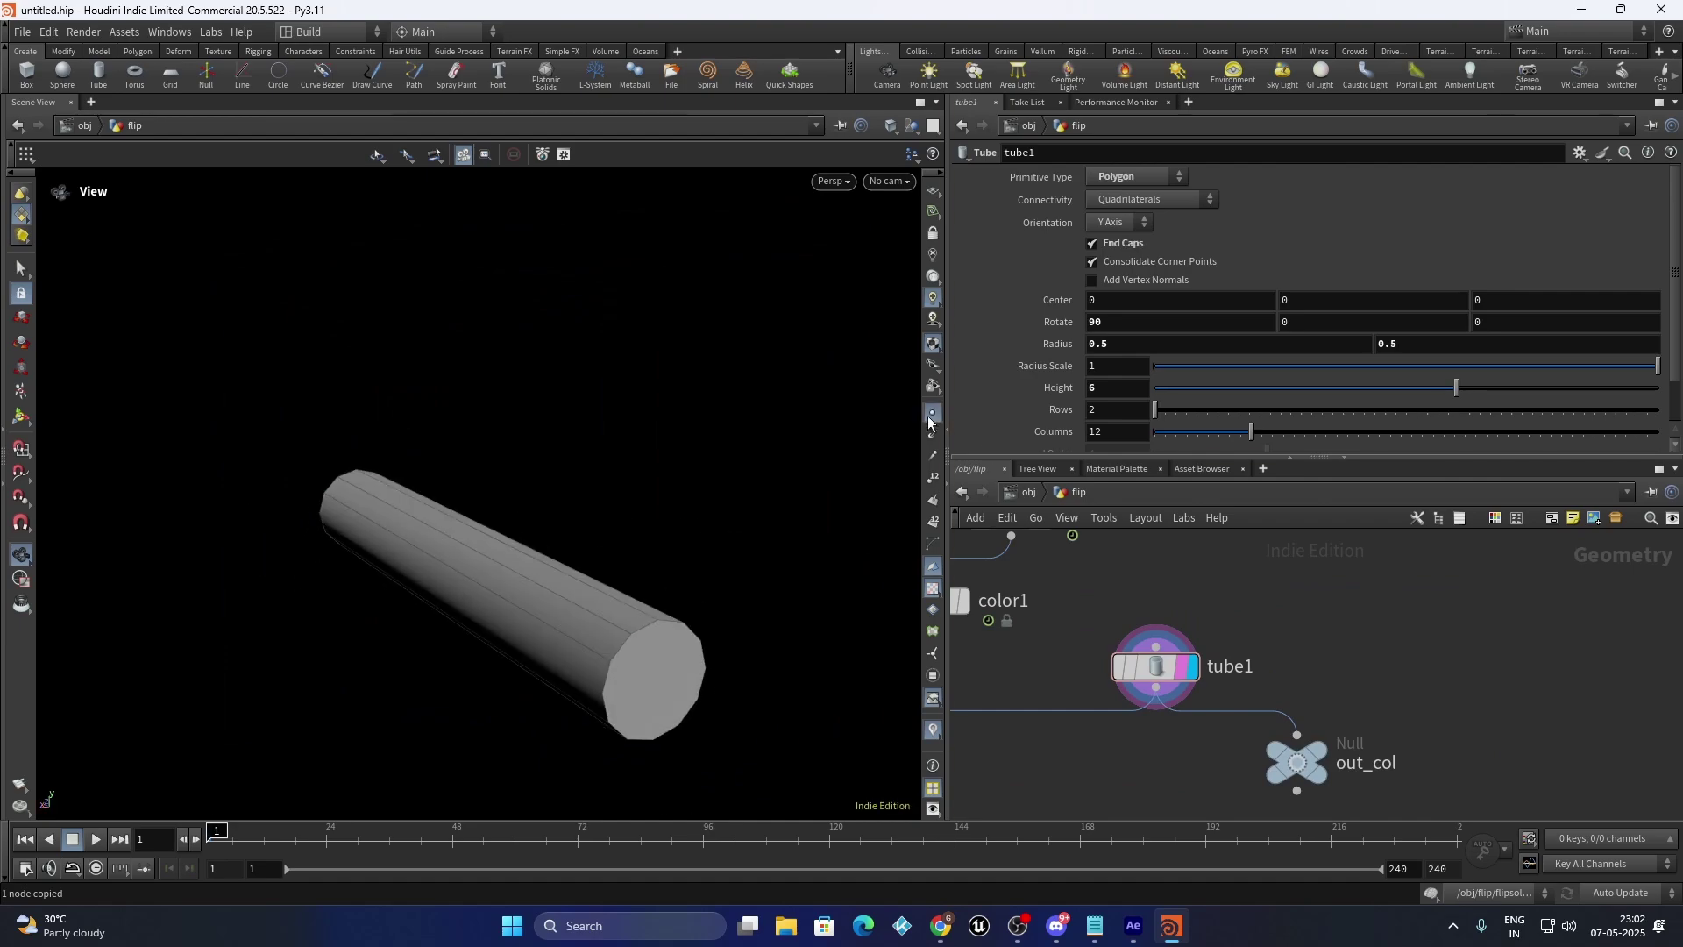
pyautogui.moveTo(666, 417); pyautogui.dragTo(454, 541)
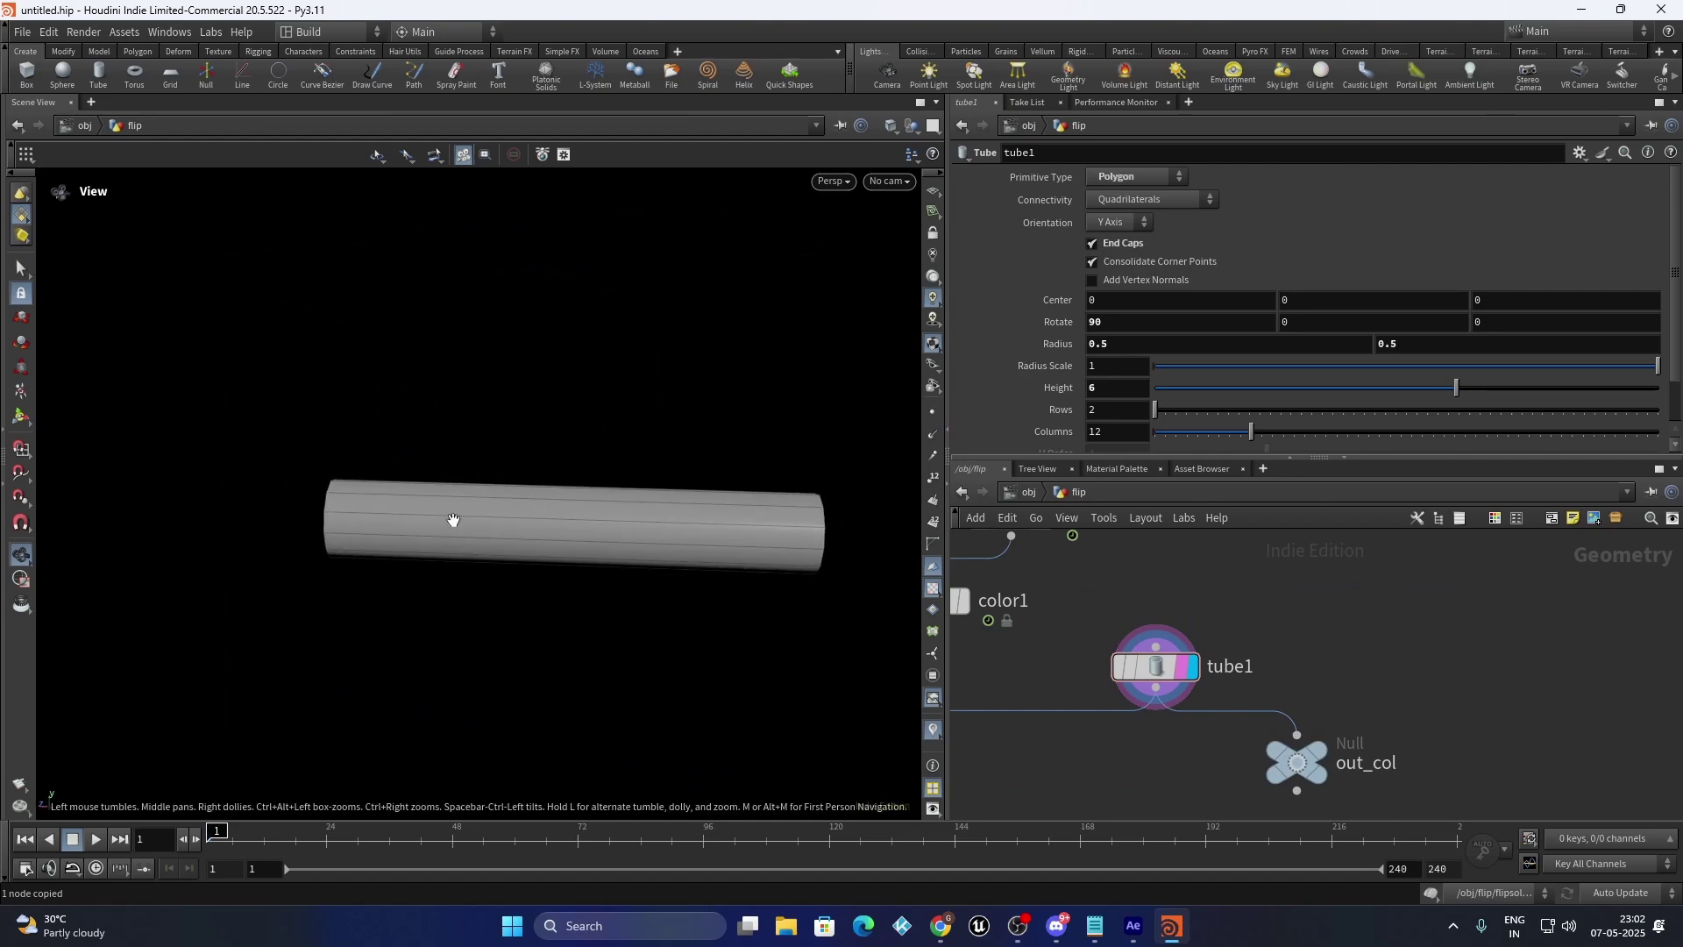
pyautogui.scroll(-3, 1022, 741)
pyautogui.scroll(3, 1022, 741)
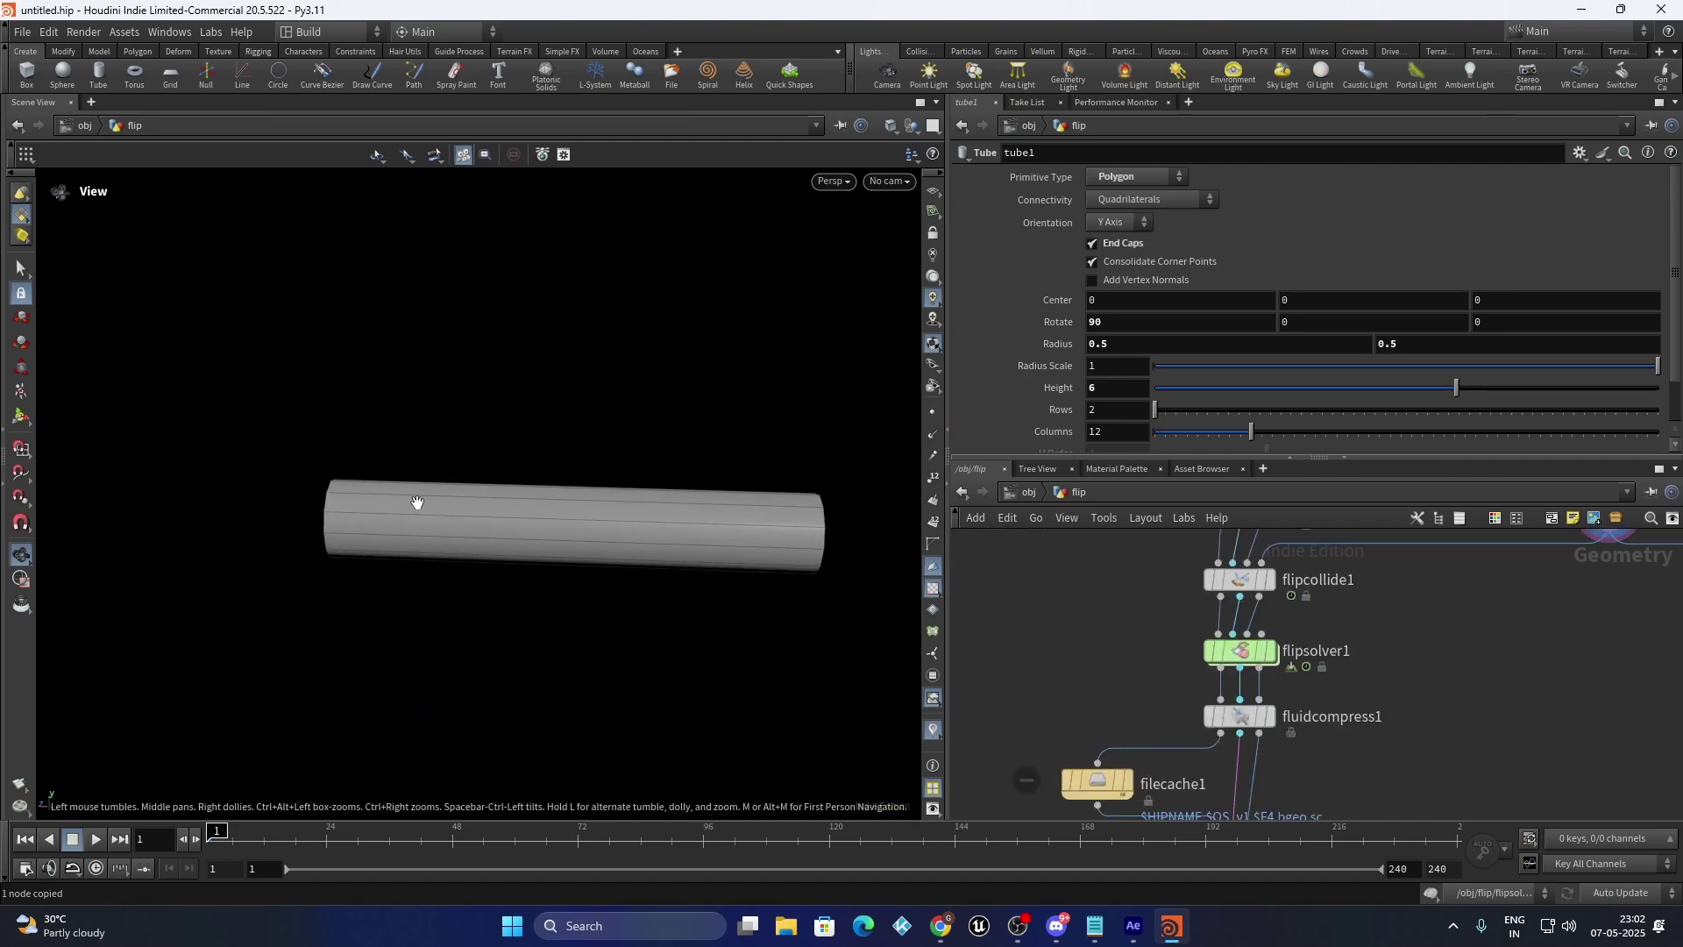
pyautogui.scroll(2, 336, 524)
pyautogui.scroll(-3, 514, 559)
pyautogui.scroll(2, 413, 567)
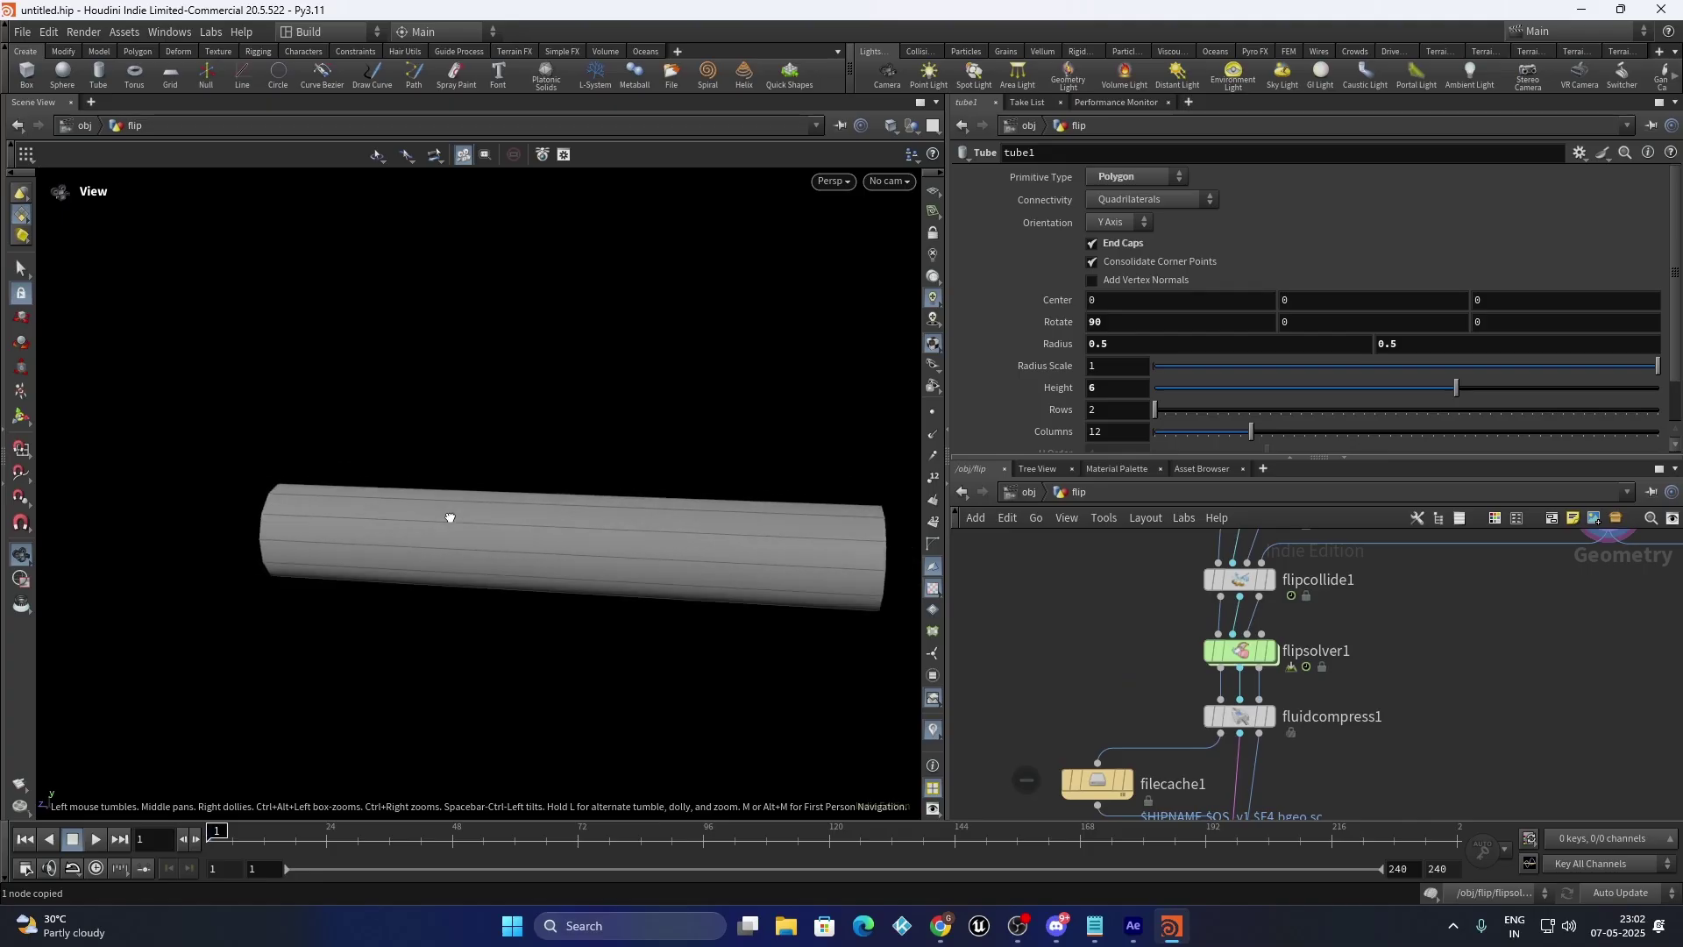
# Step: Go back into the FORCES network and reselect popwrangle1
pyautogui.doubleClick(1288, 653)
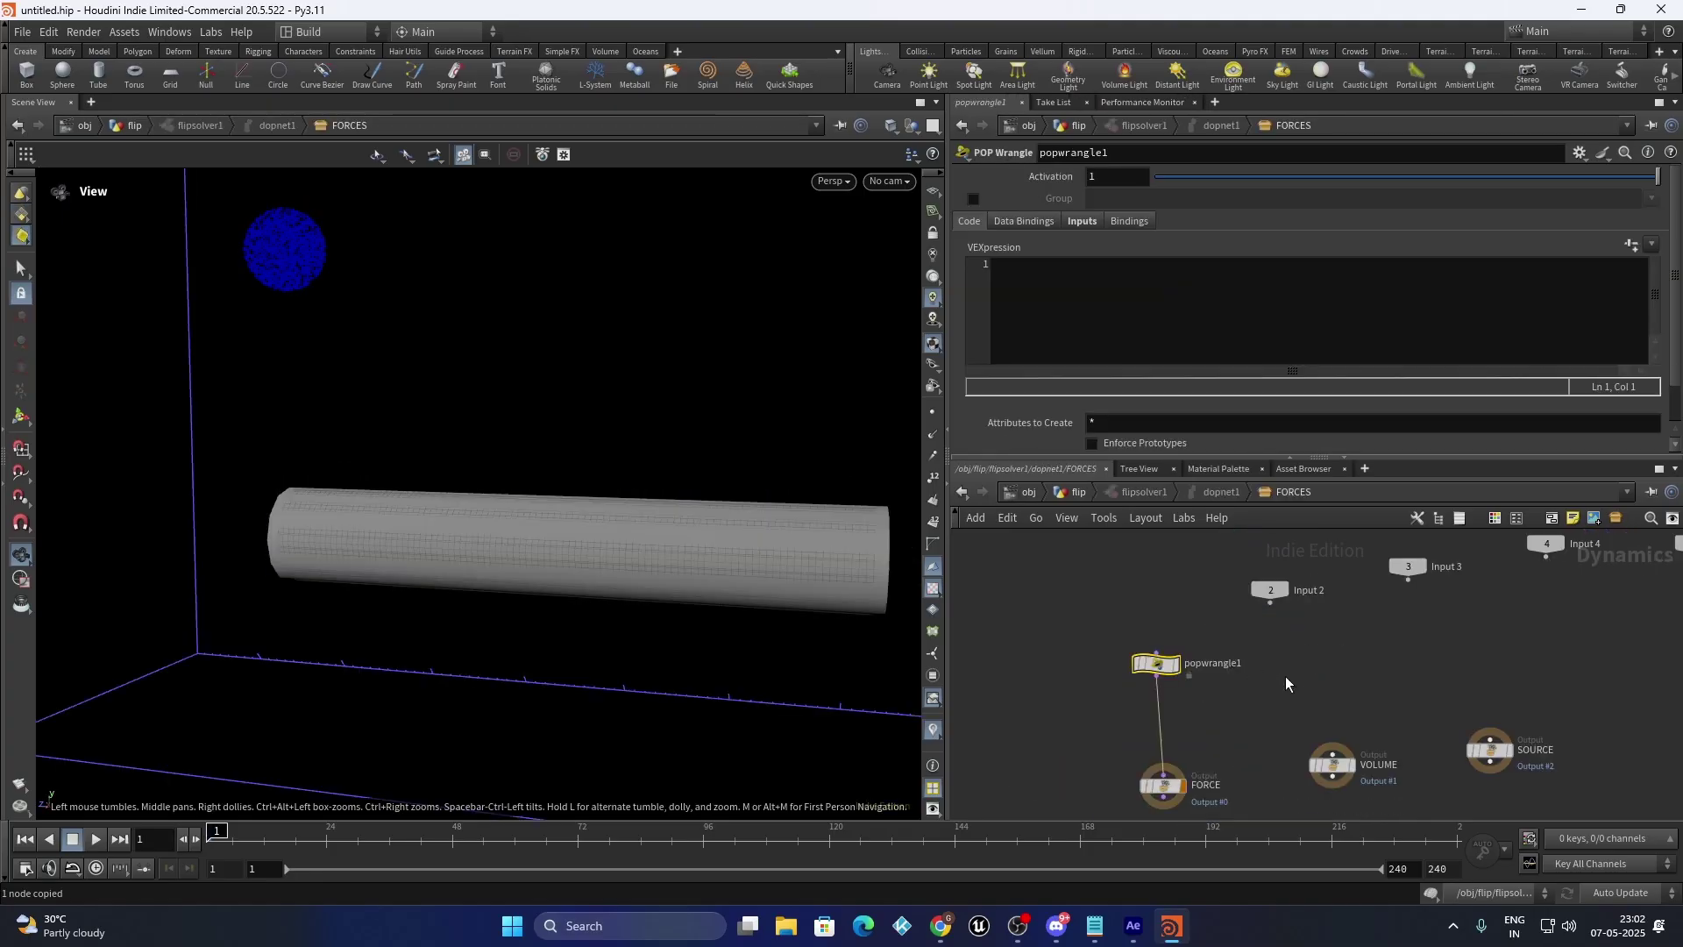
pyautogui.moveTo(1070, 711); pyautogui.dragTo(1345, 634)
pyautogui.click(1007, 692)
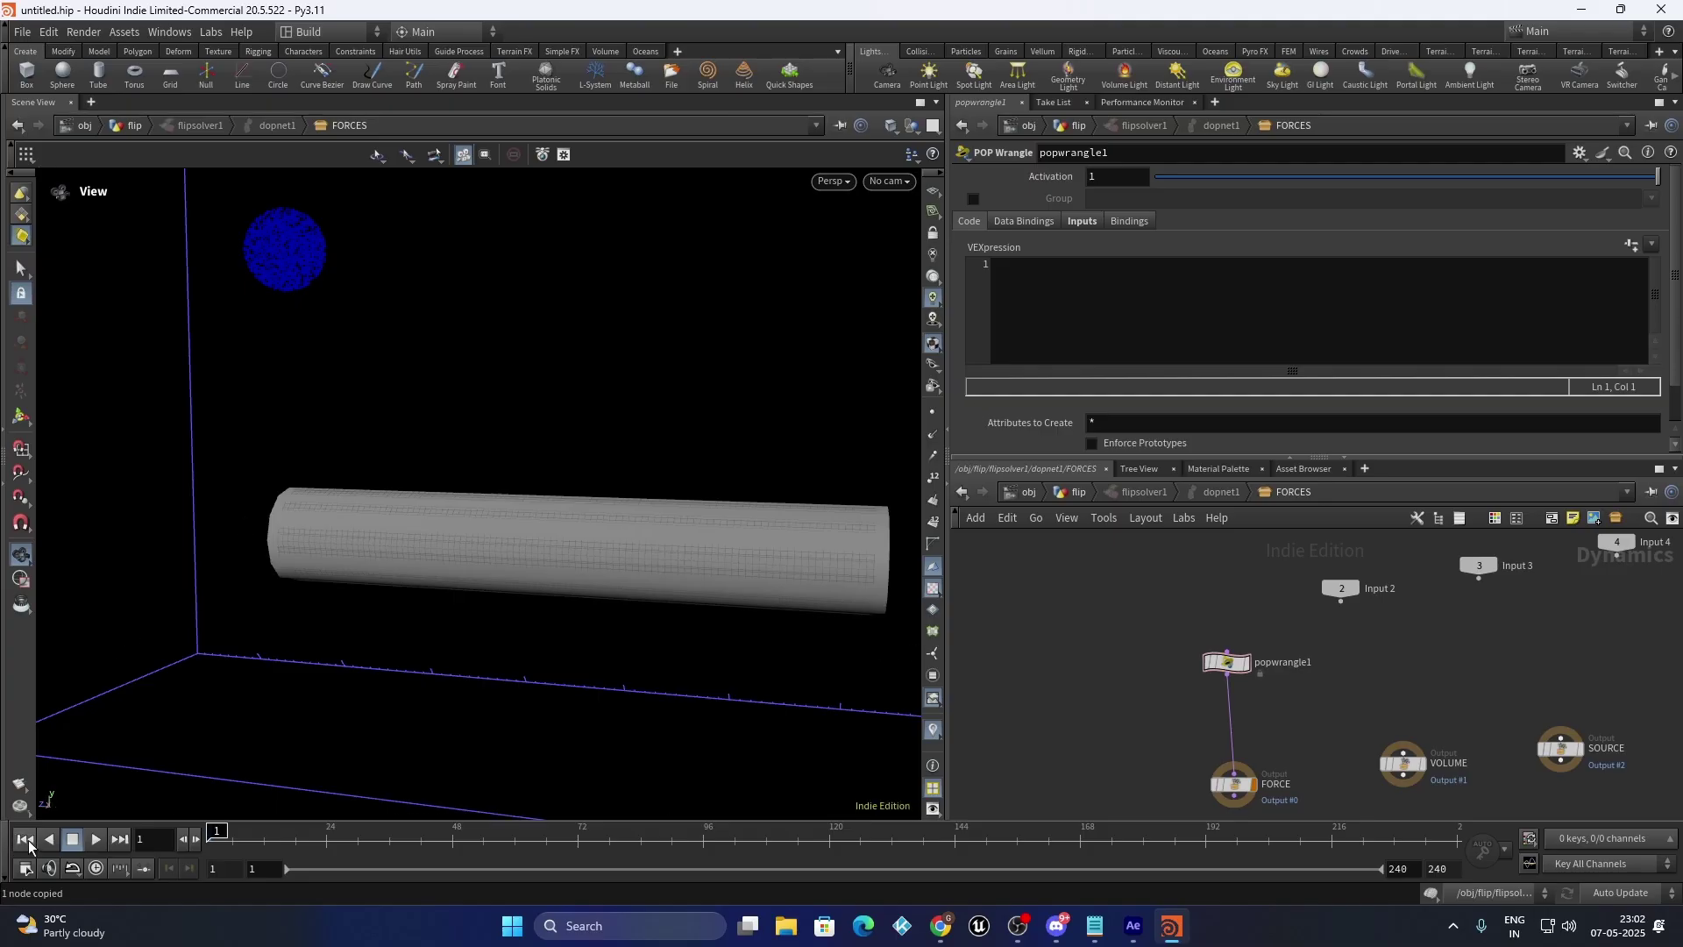
pyautogui.moveTo(1355, 653); pyautogui.dragTo(1036, 714)
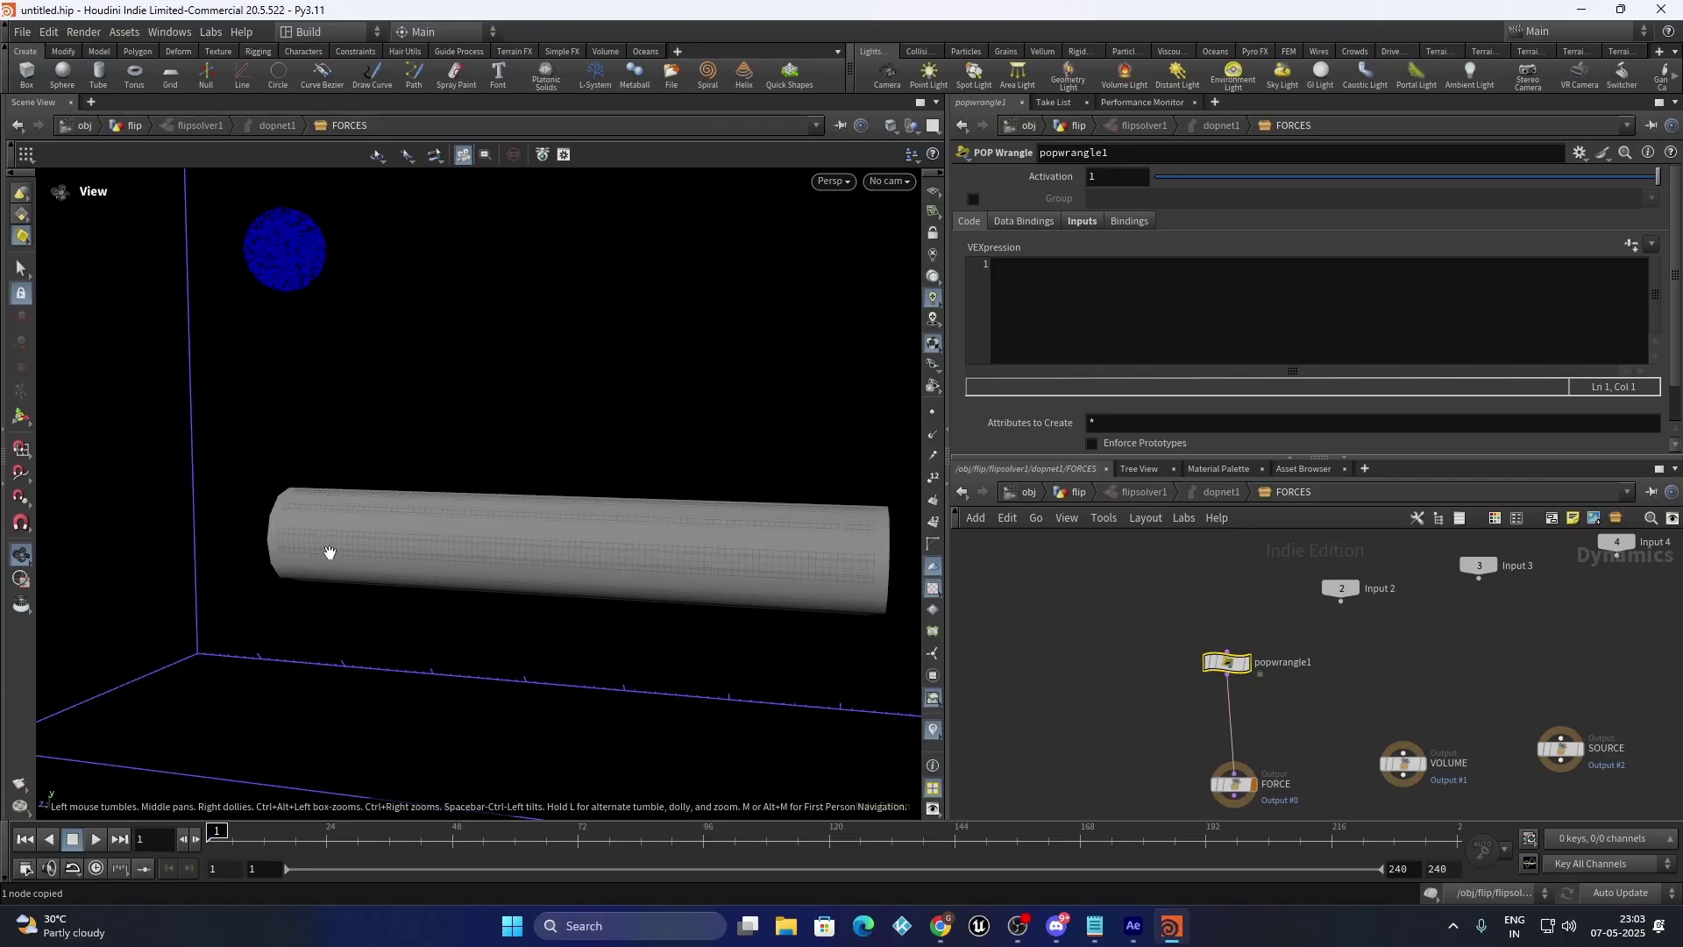
# Step: Type v@nearpos=primuv(1, "P", nearprim, nearuv) into the wrangle's VEXpression
pyautogui.click(1089, 317)
pyautogui.write('v@nearp')
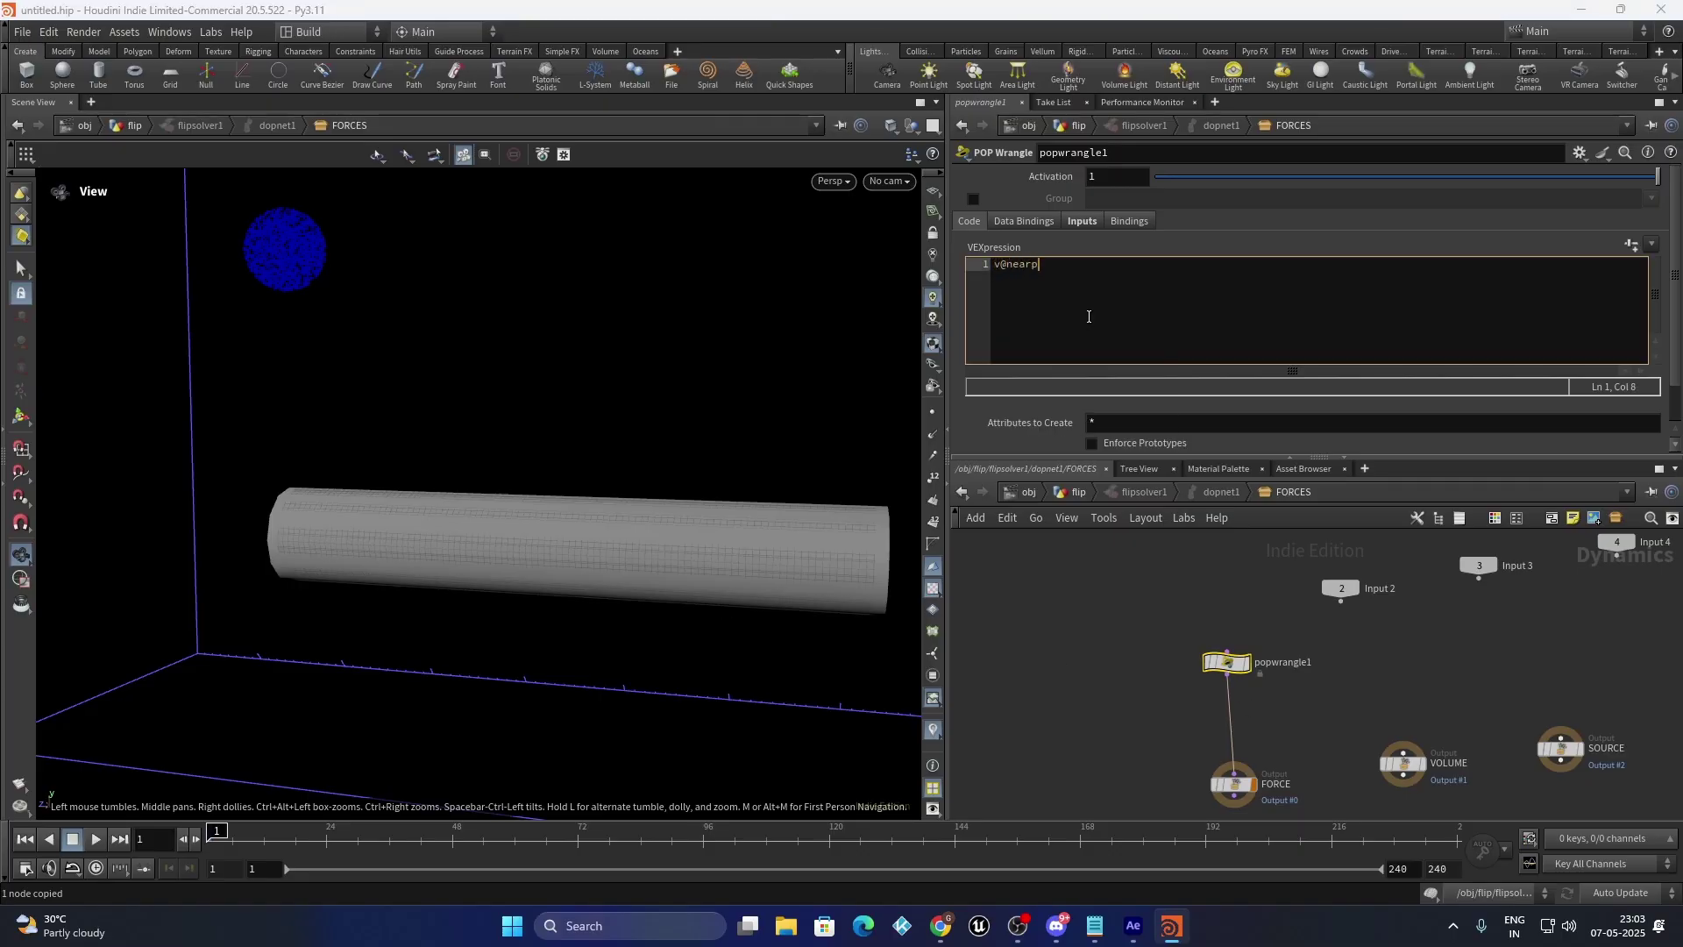
pyautogui.write('os=primu')
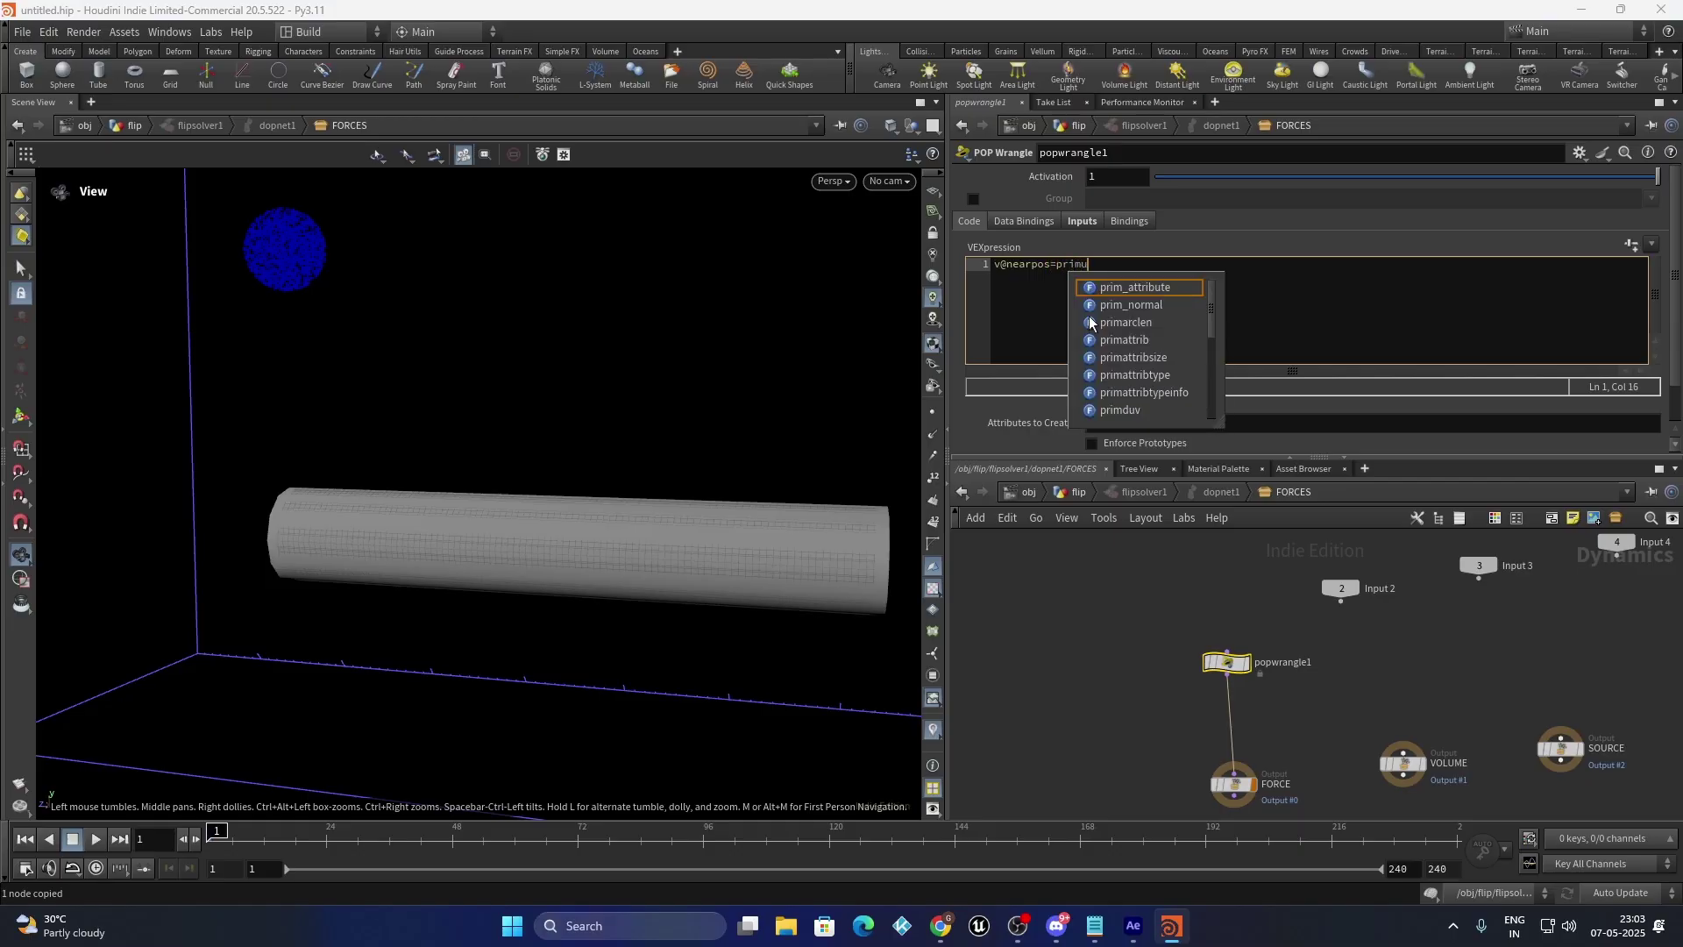
pyautogui.write('v(')
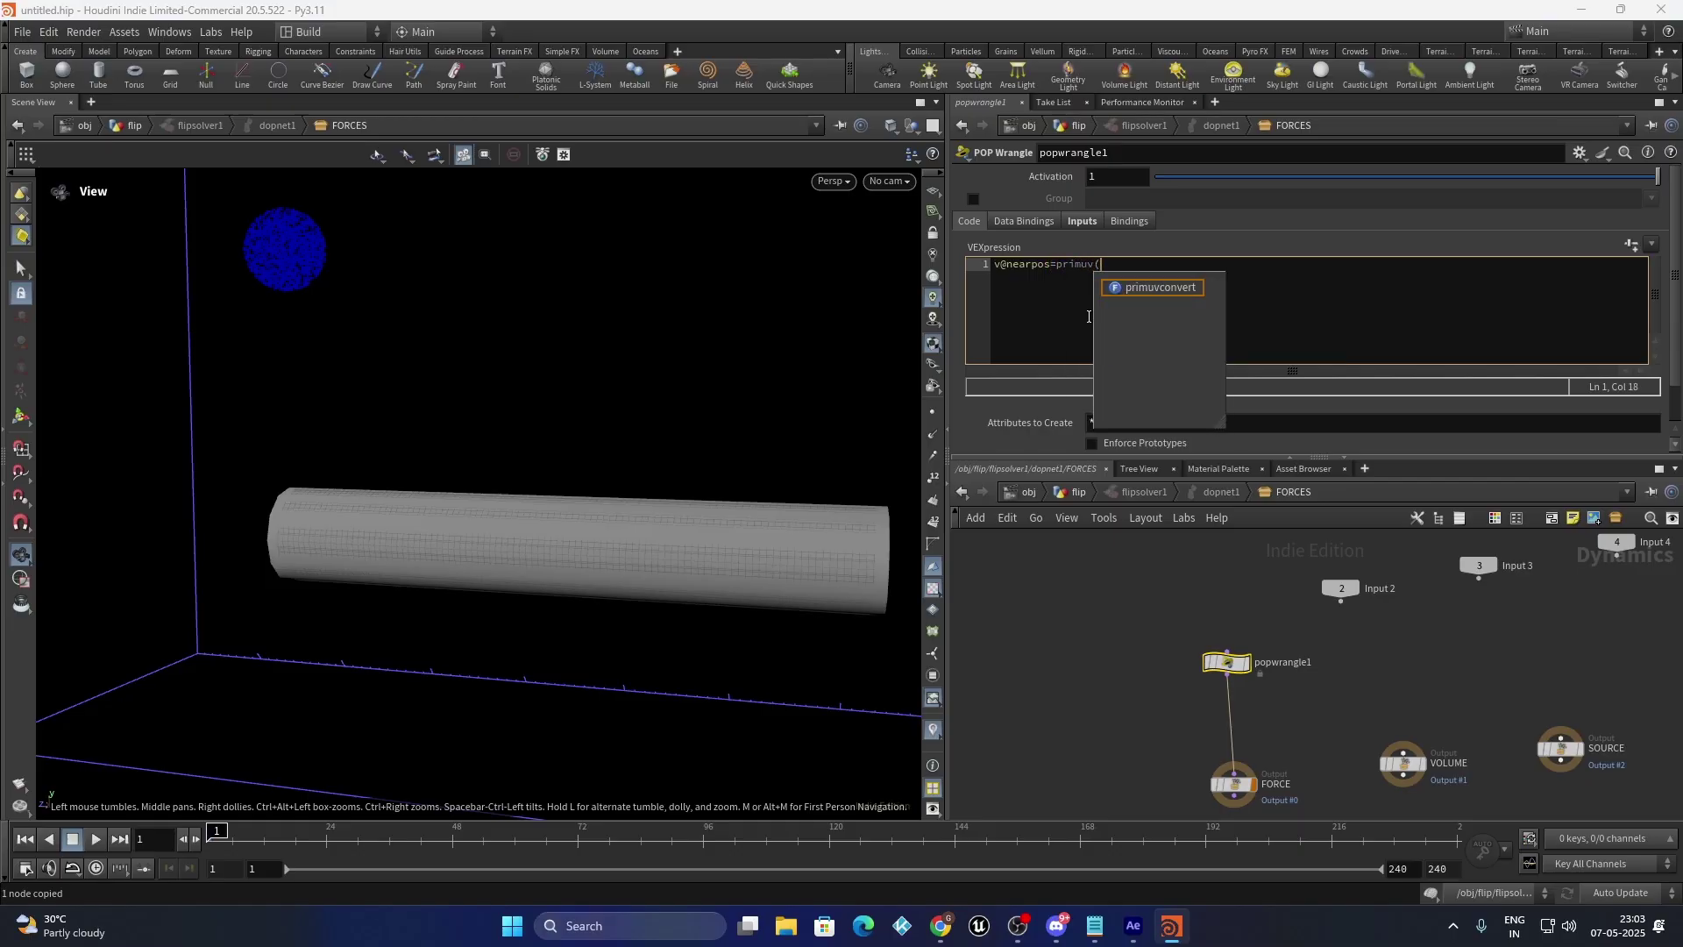
pyautogui.write('1, "P')
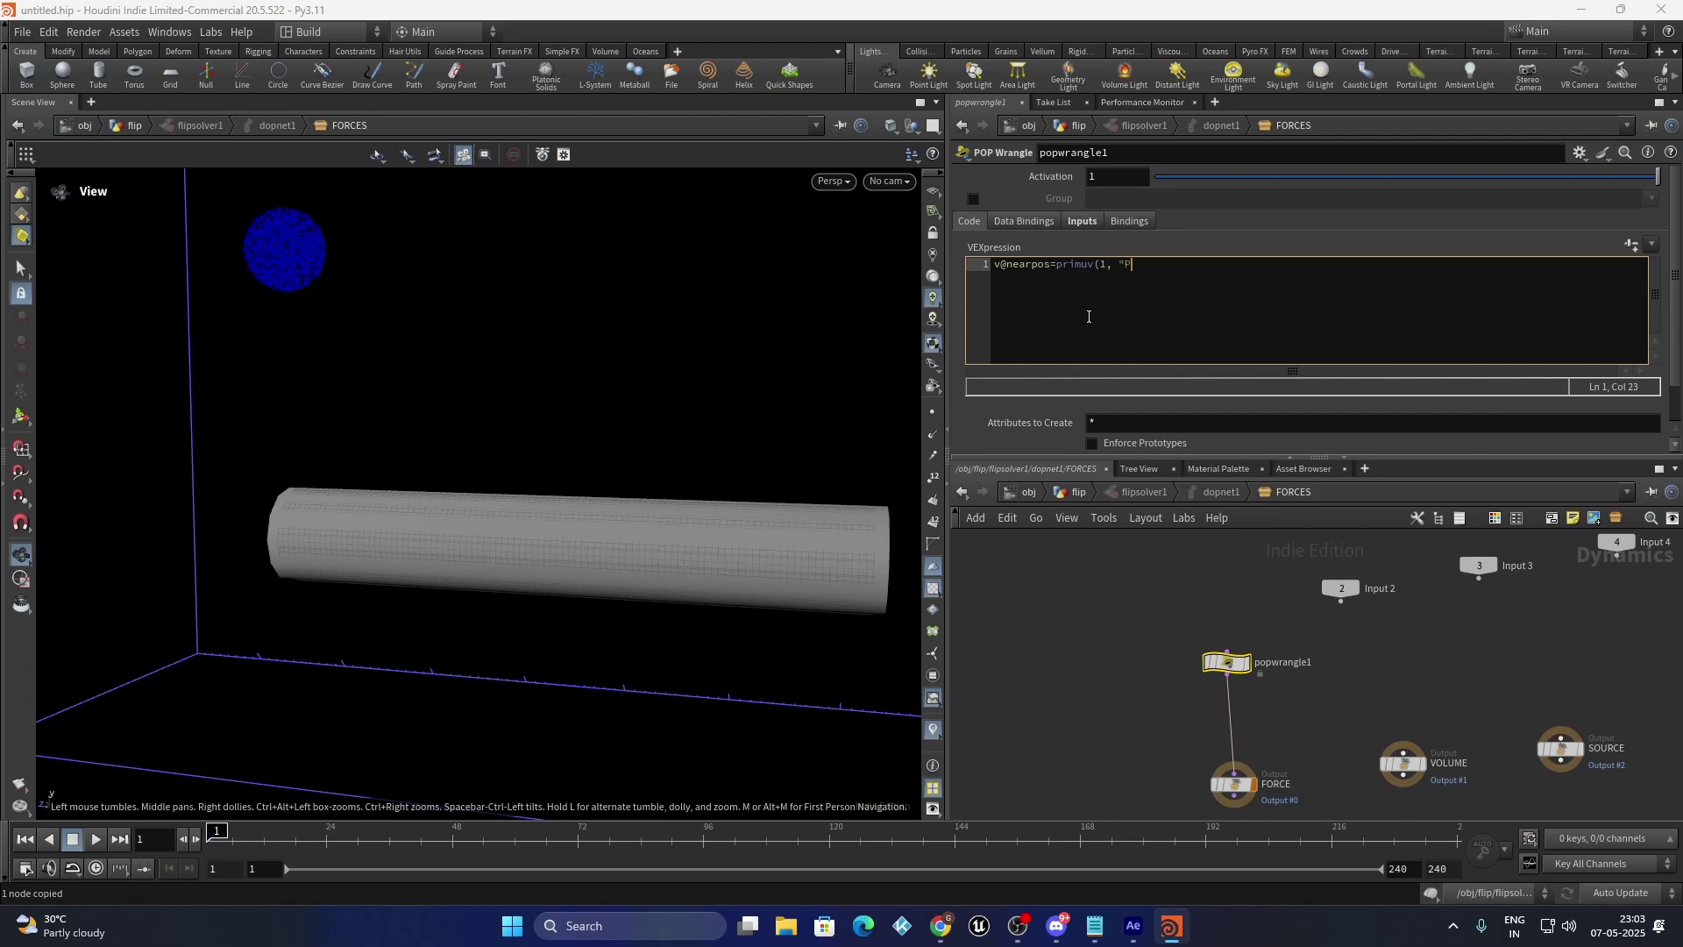
pyautogui.write('",')
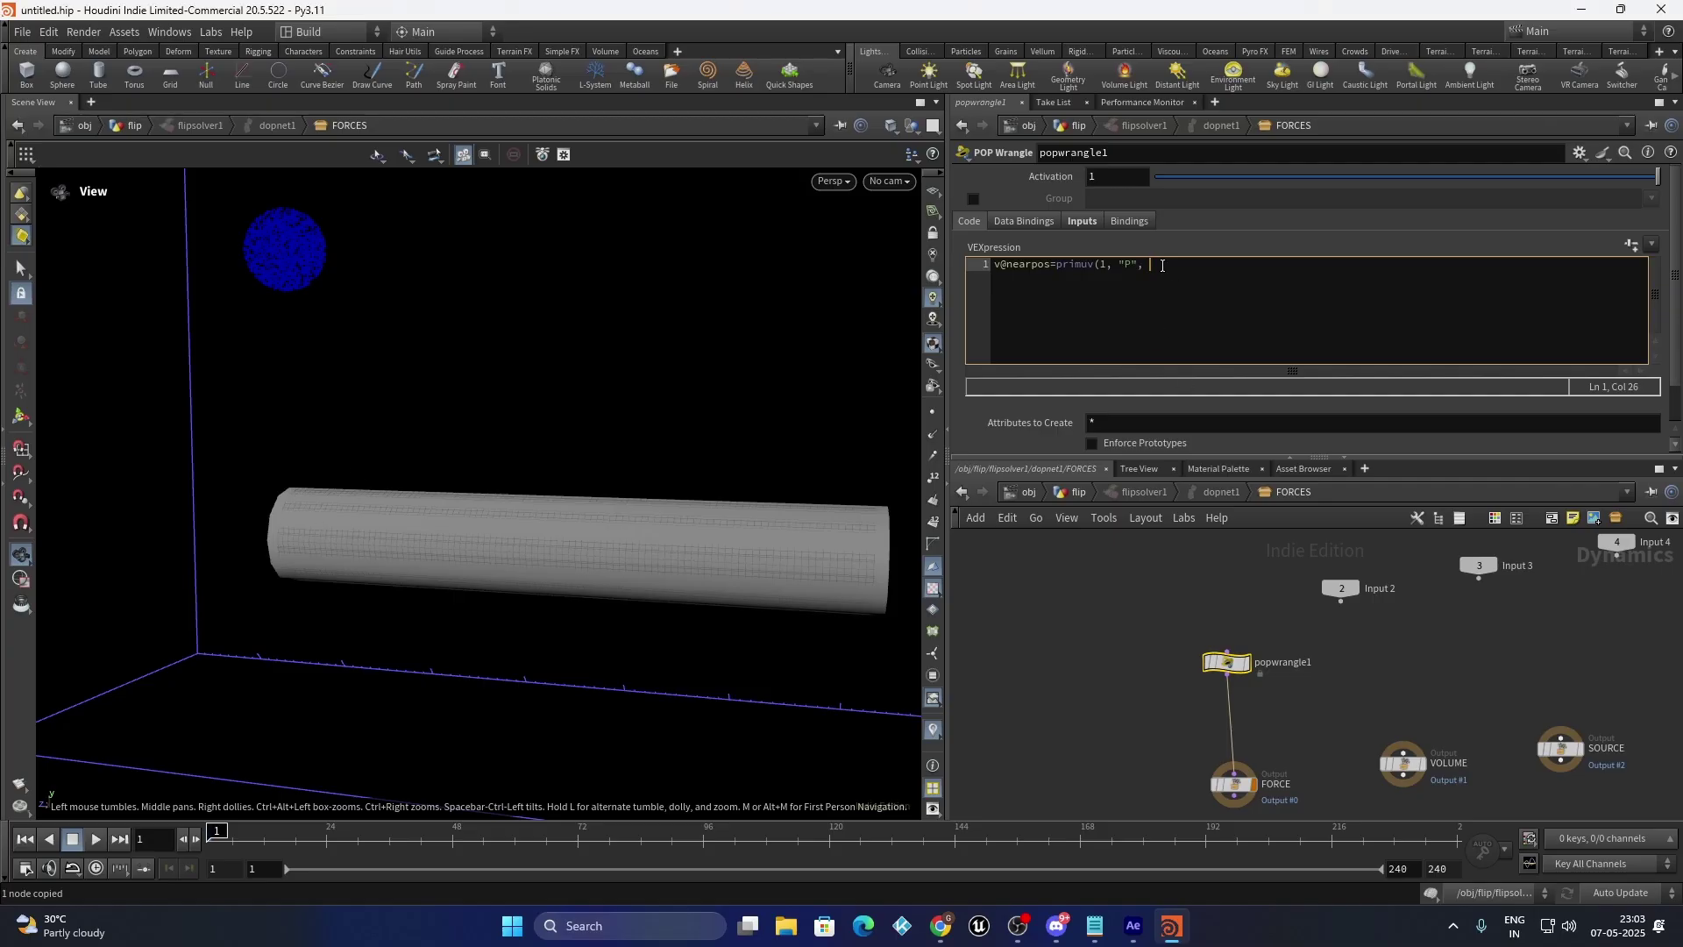
pyautogui.write('n')
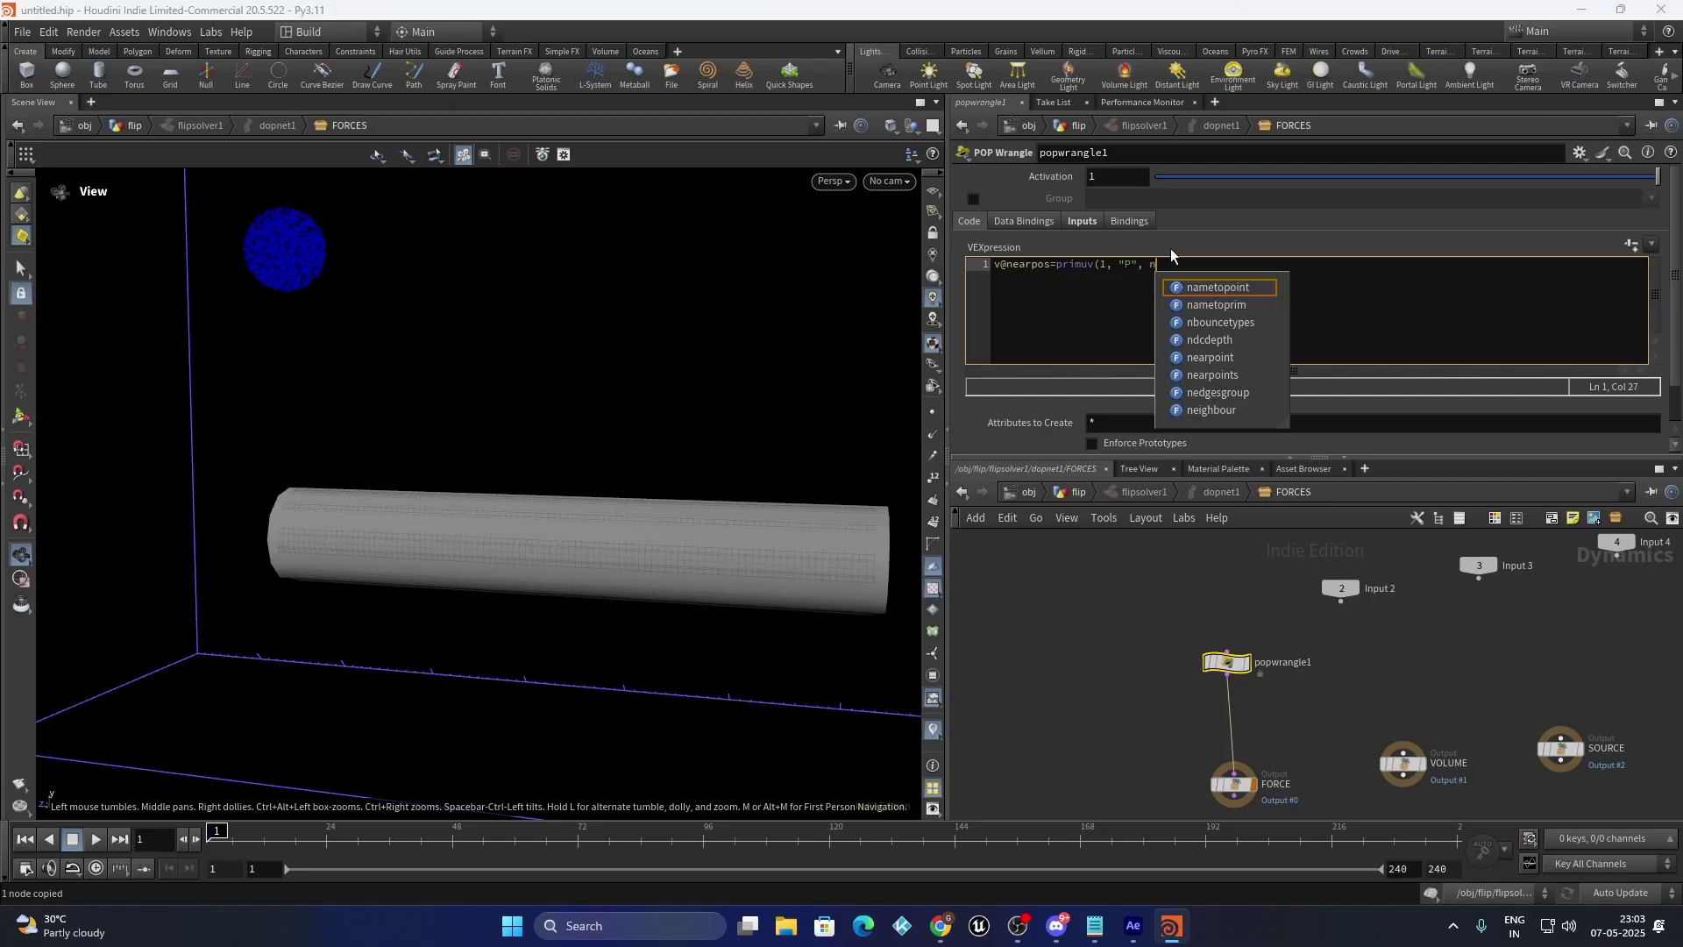
pyautogui.write('earprim')
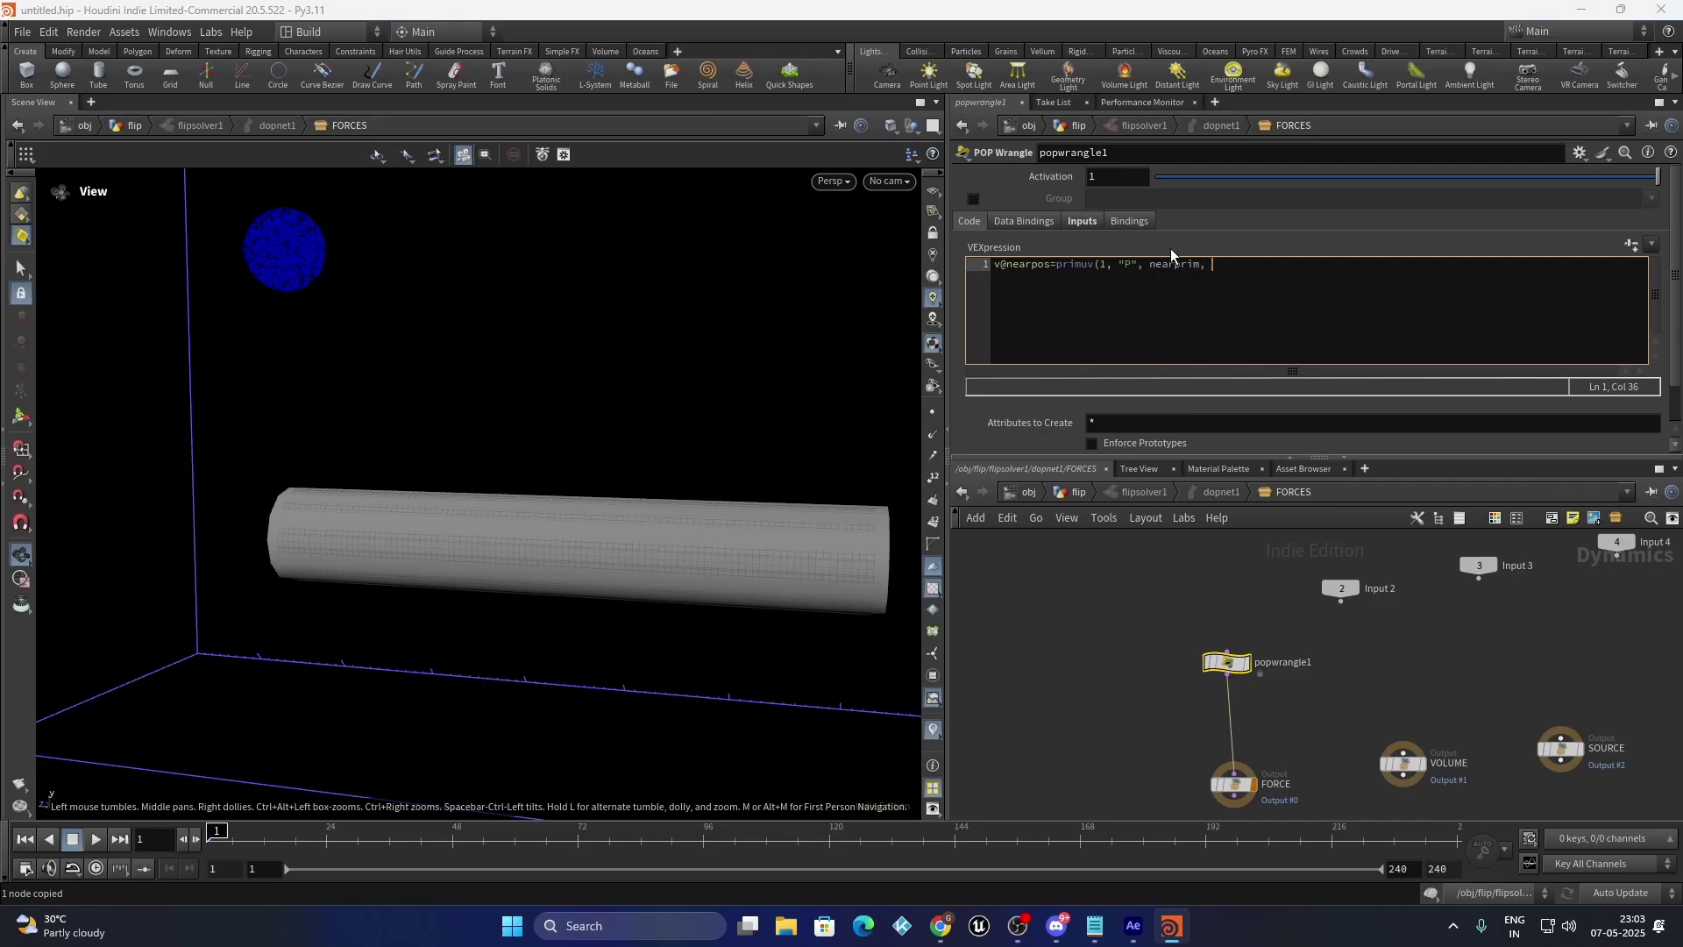
pyautogui.write(', ')
pyautogui.write('nearu')
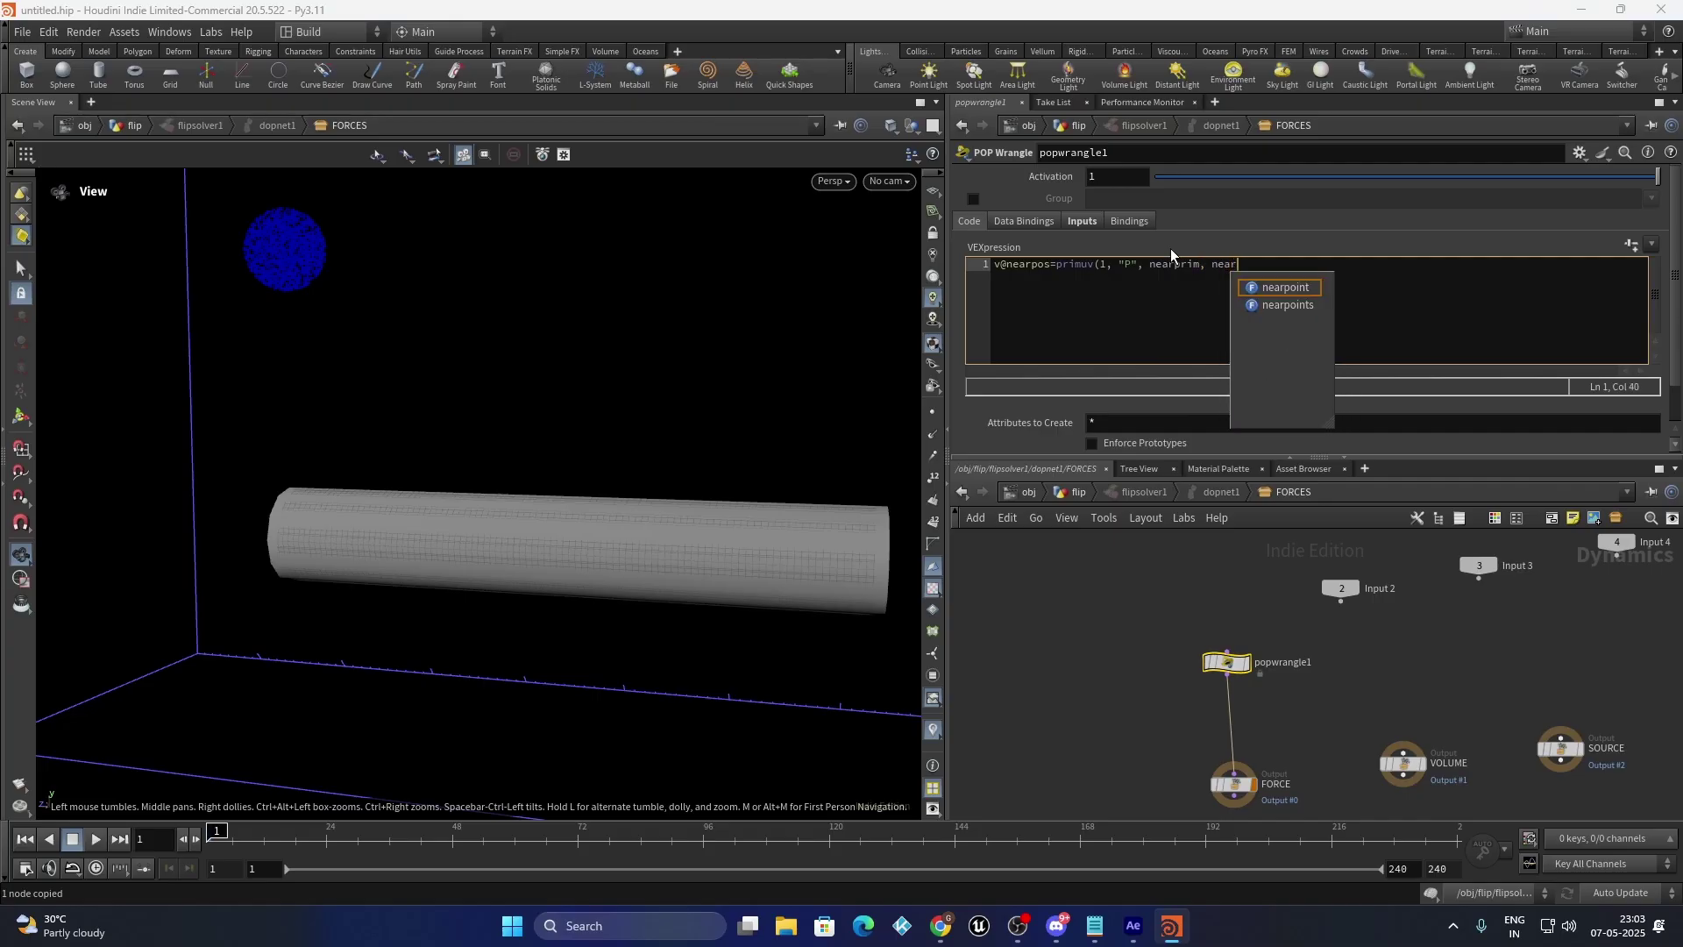
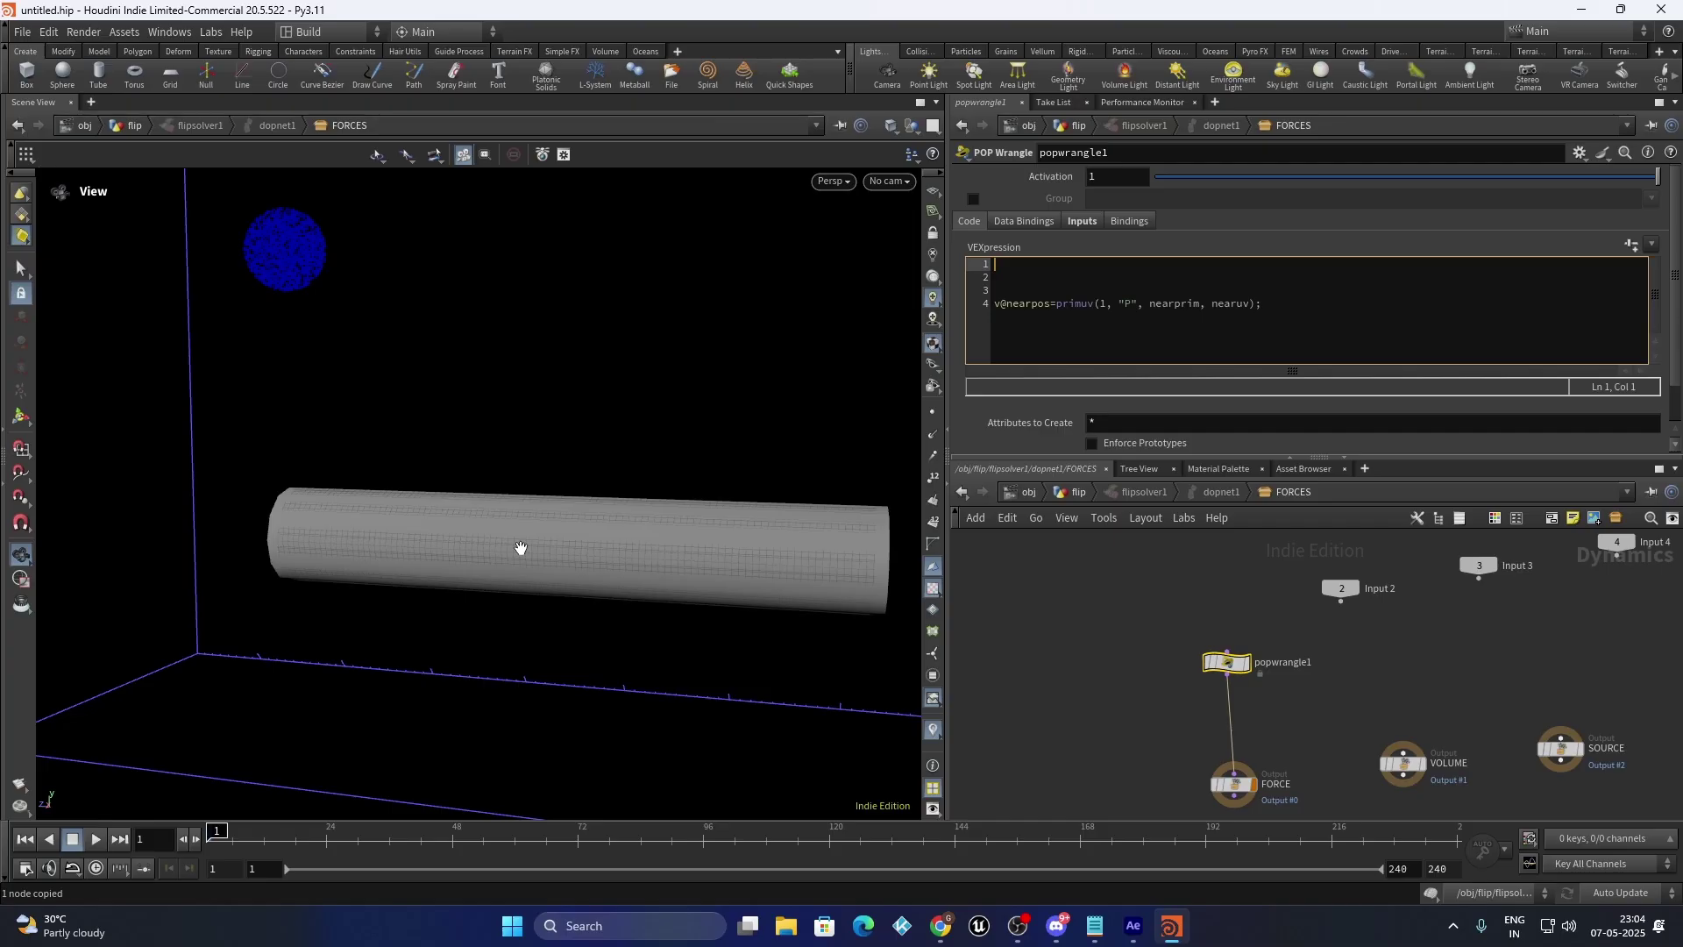
# Step: Add f@dist=xyzdist(1, v@P, nearprim, nearuv); above the nearpos line with correct punctuation
pyautogui.press('Delete')
pyautogui.press('Delete')
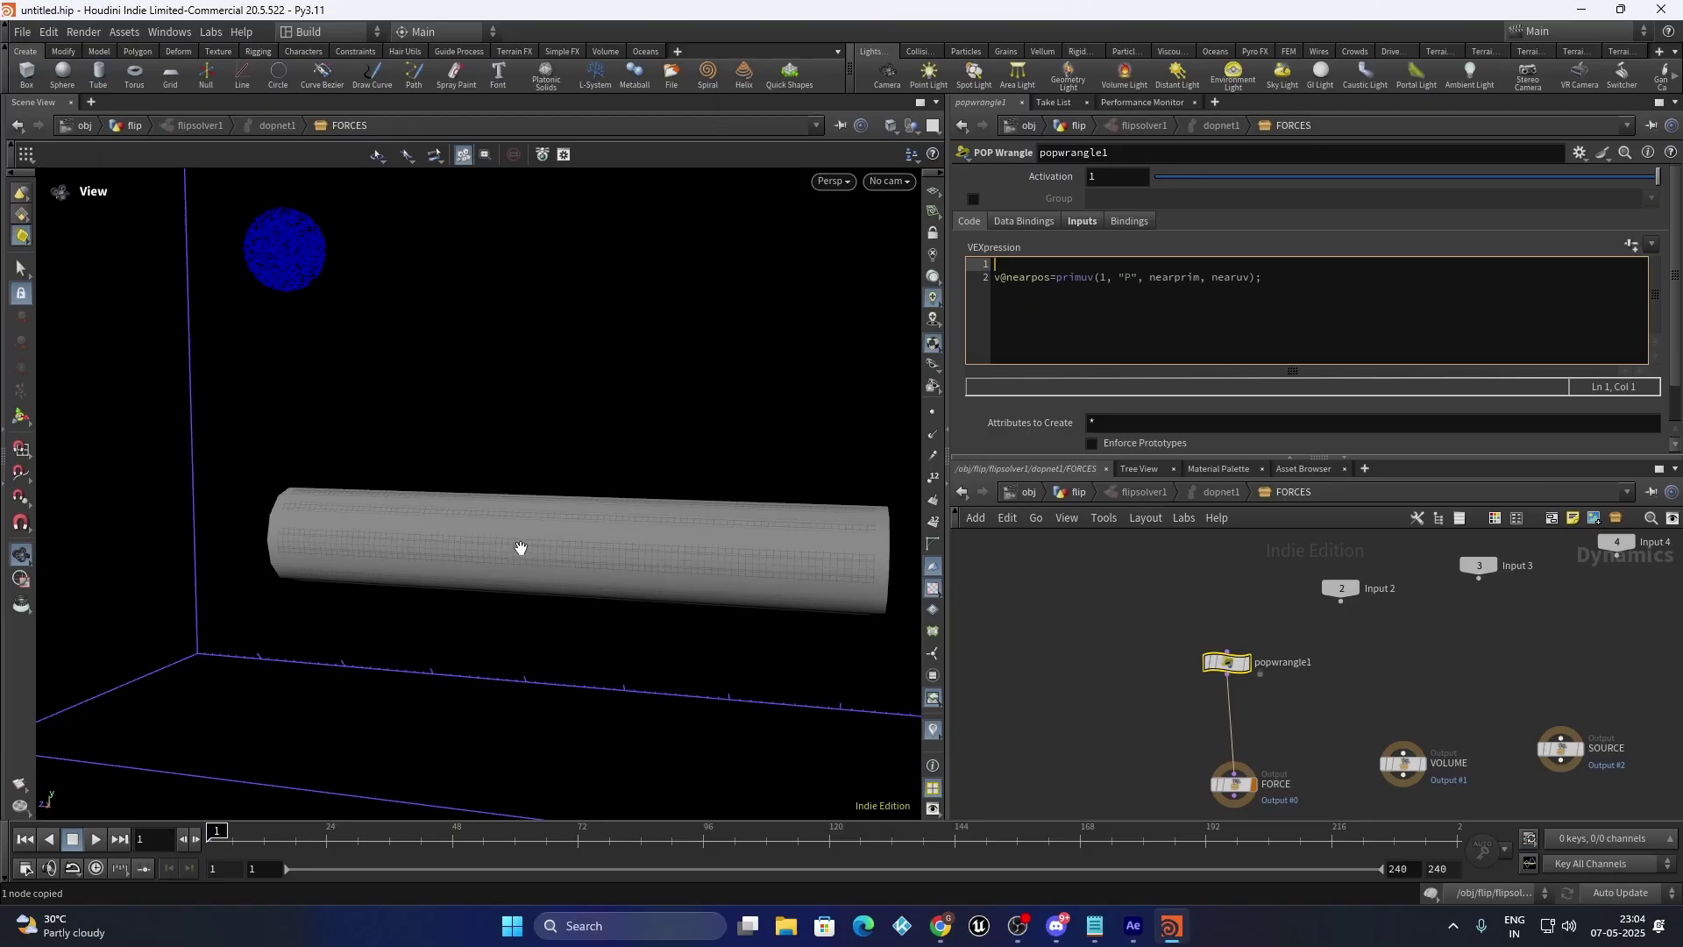
pyautogui.write('f@di')
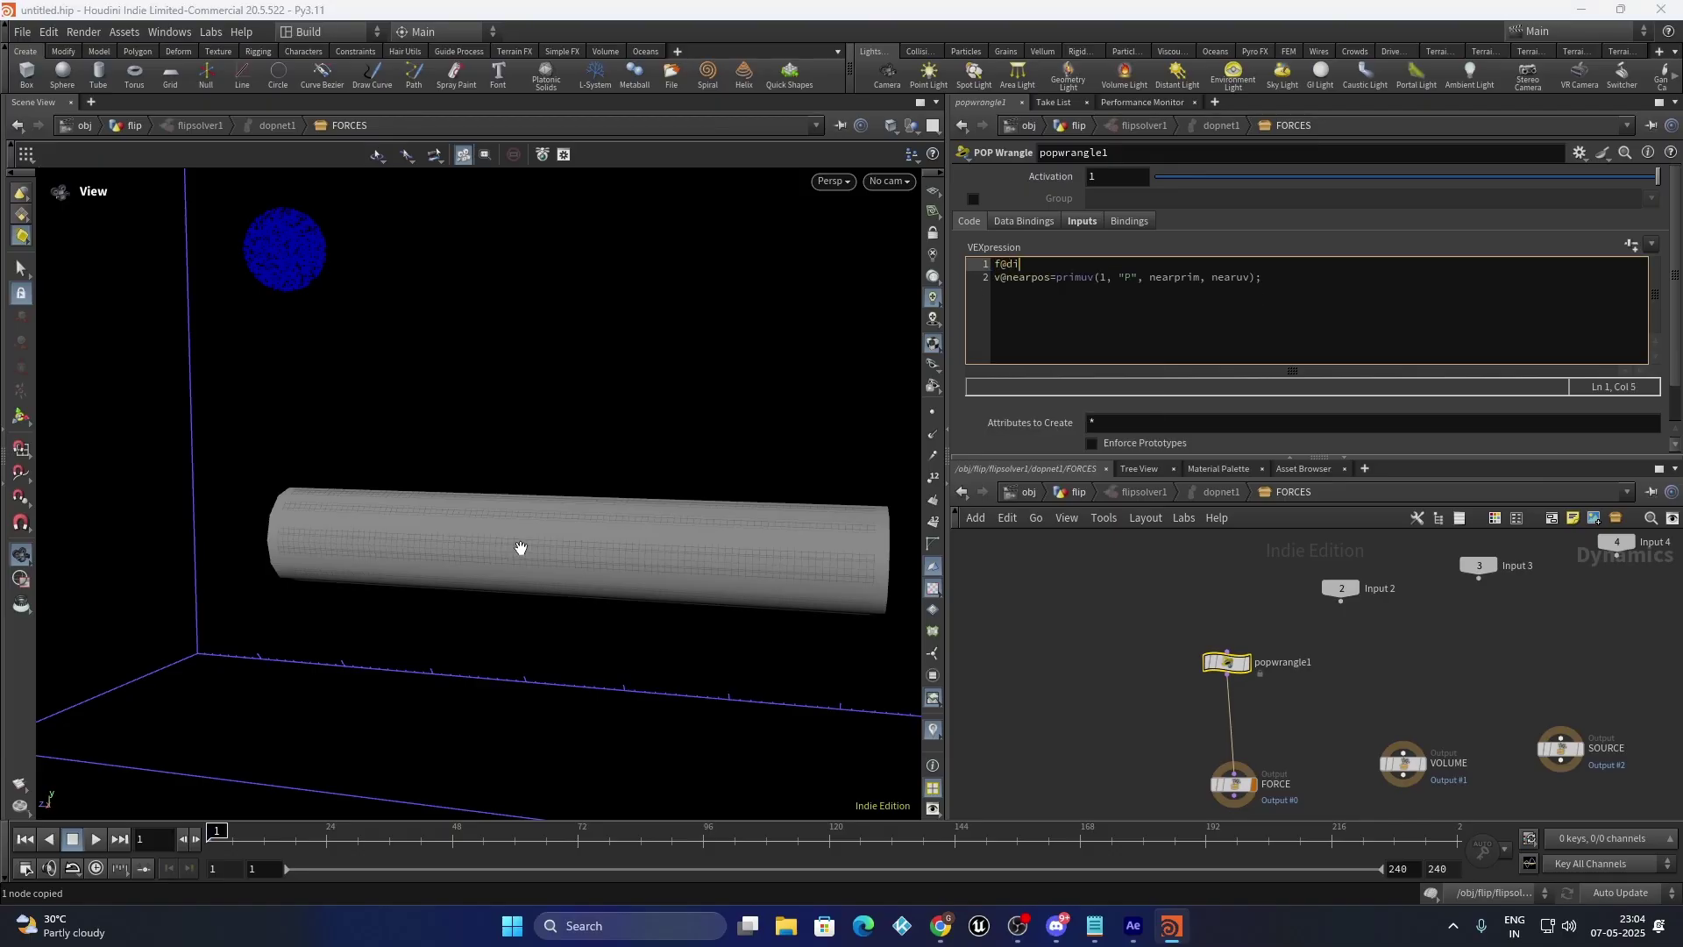
pyautogui.write('st=xyzdist(1, v@P, nearpri')
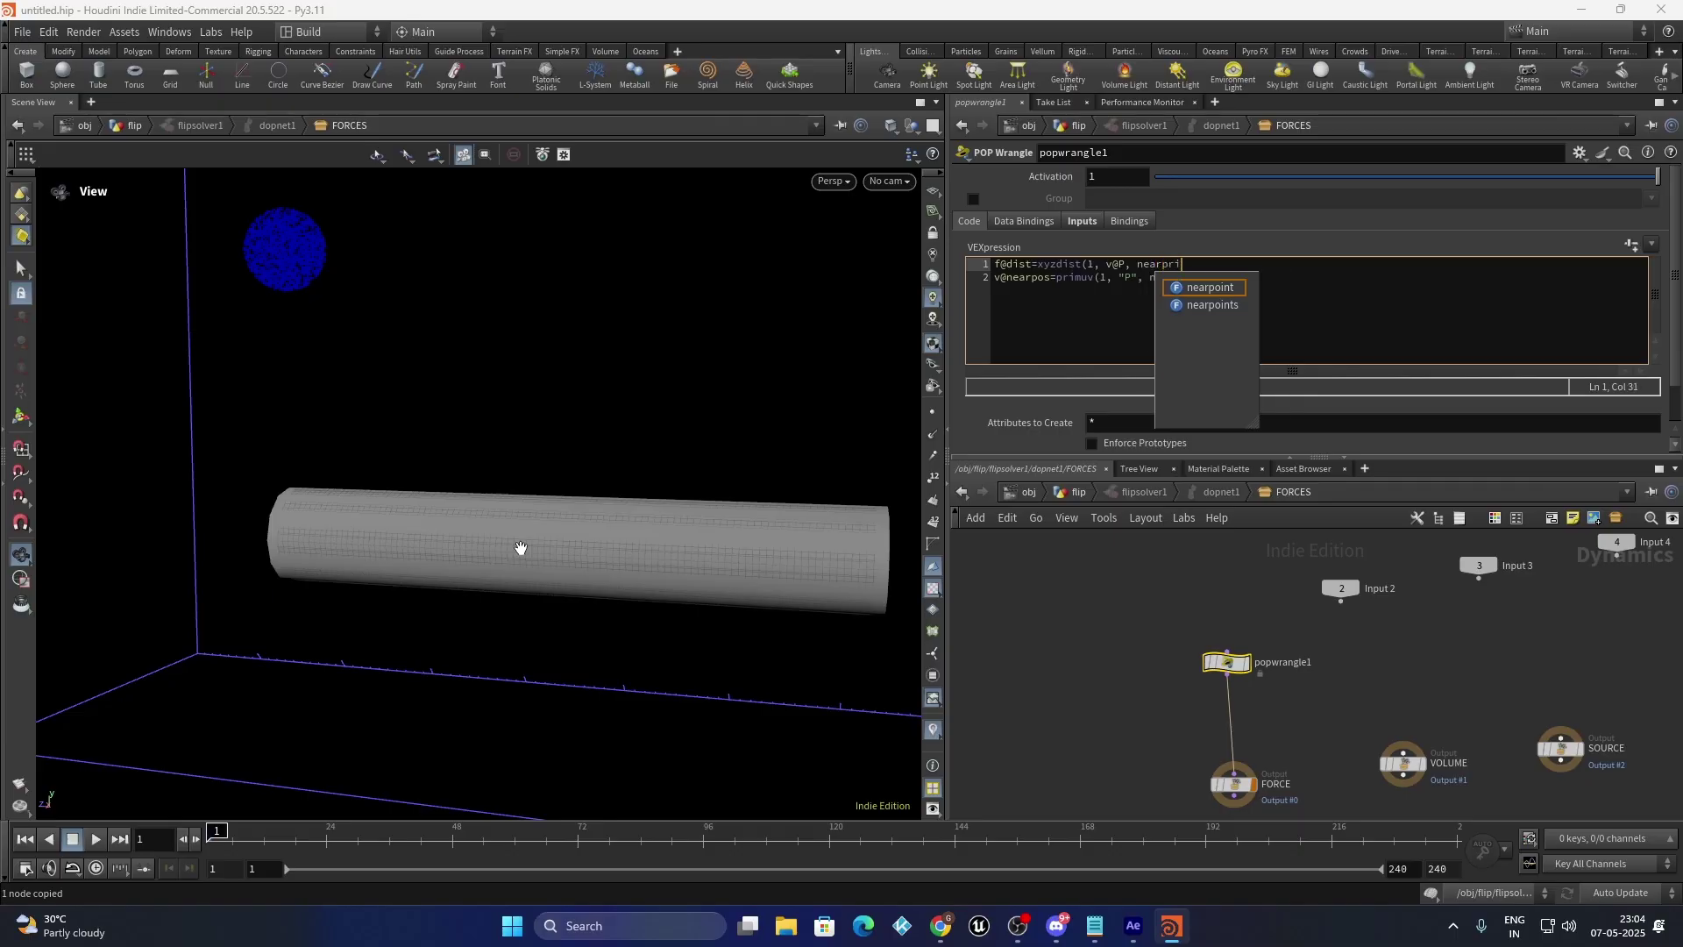
pyautogui.write('m nearuv')
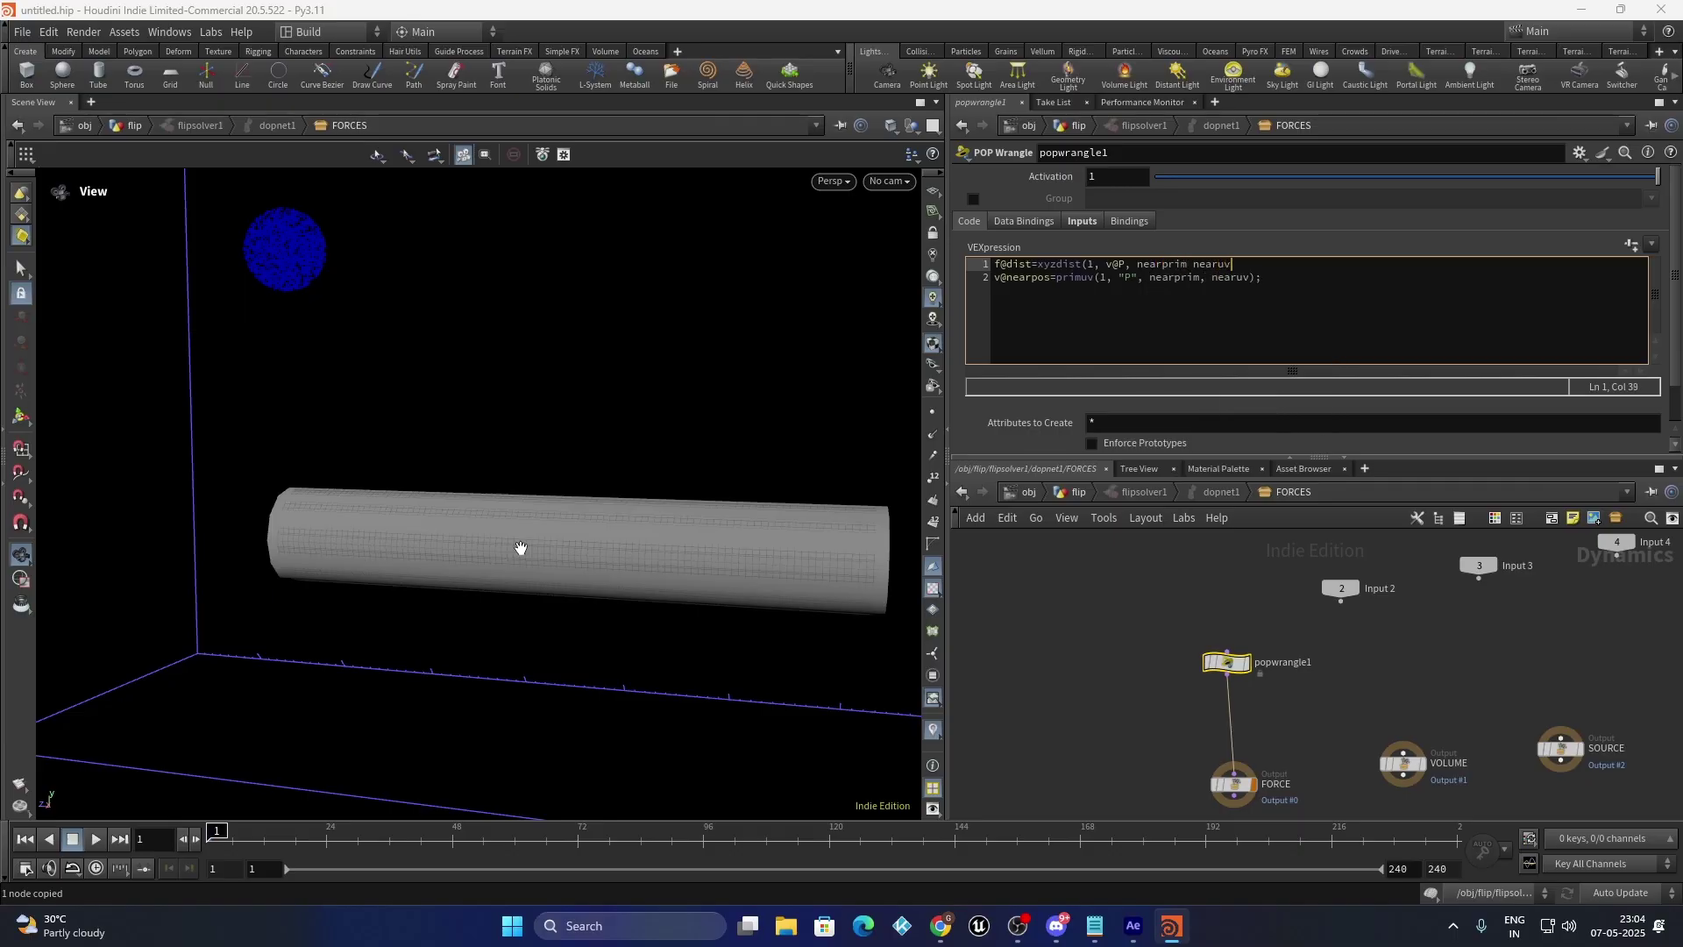
pyautogui.write(')')
pyautogui.click(1186, 264)
pyautogui.write(',')
pyautogui.press('End')
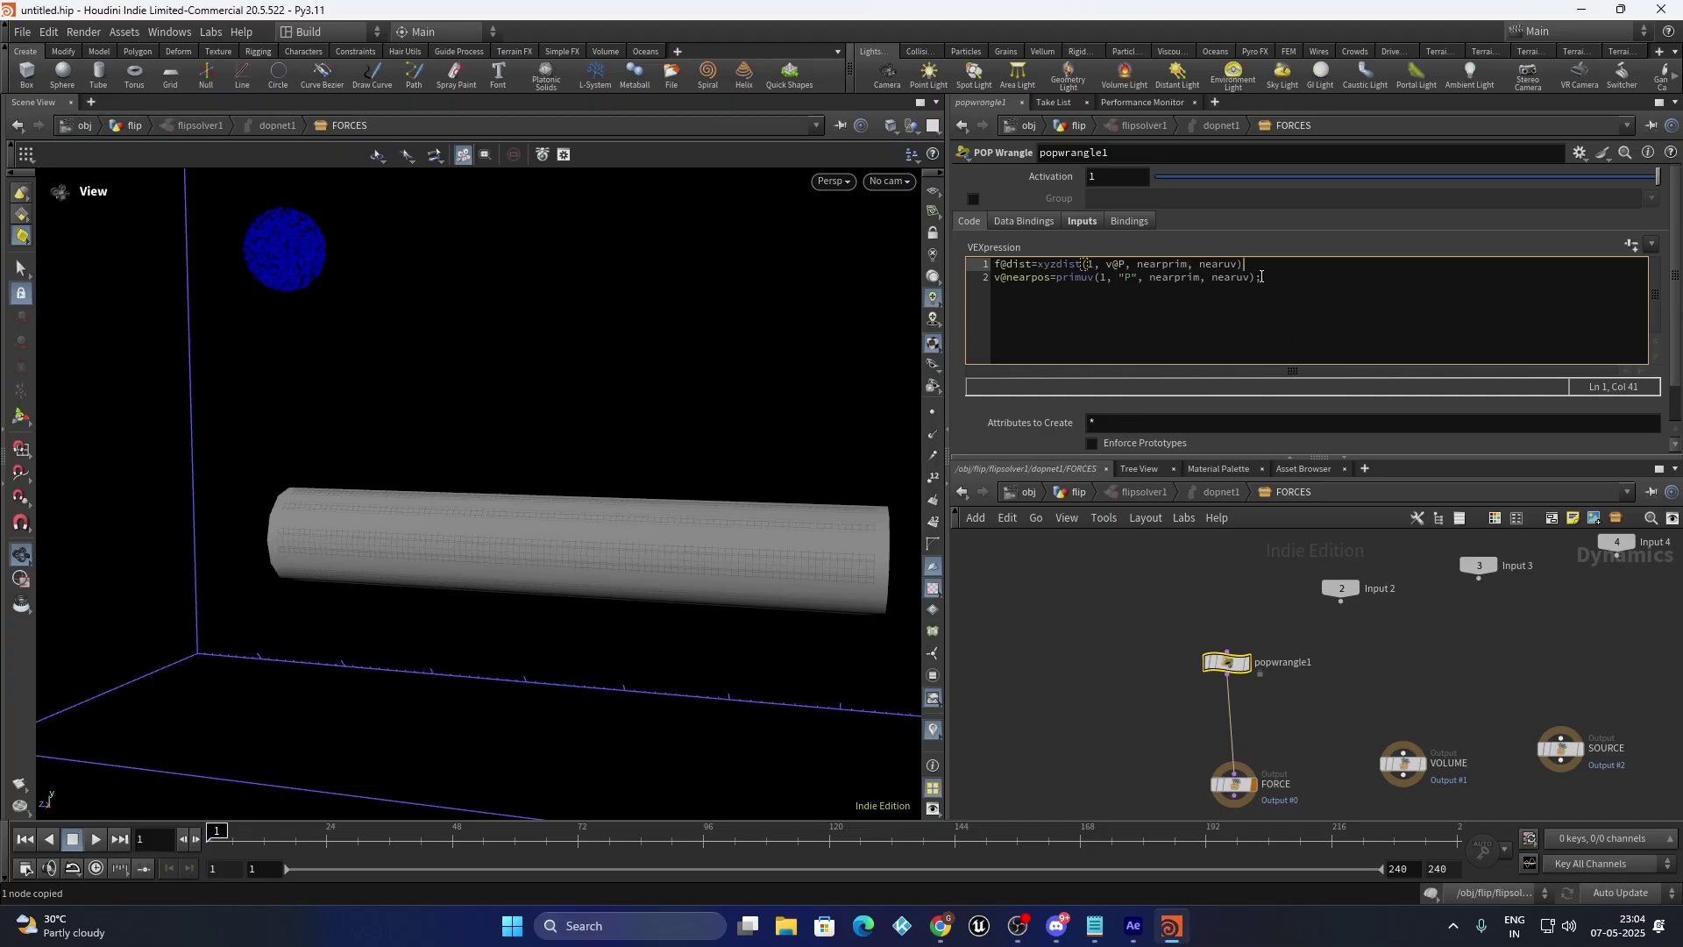
pyautogui.write(';')
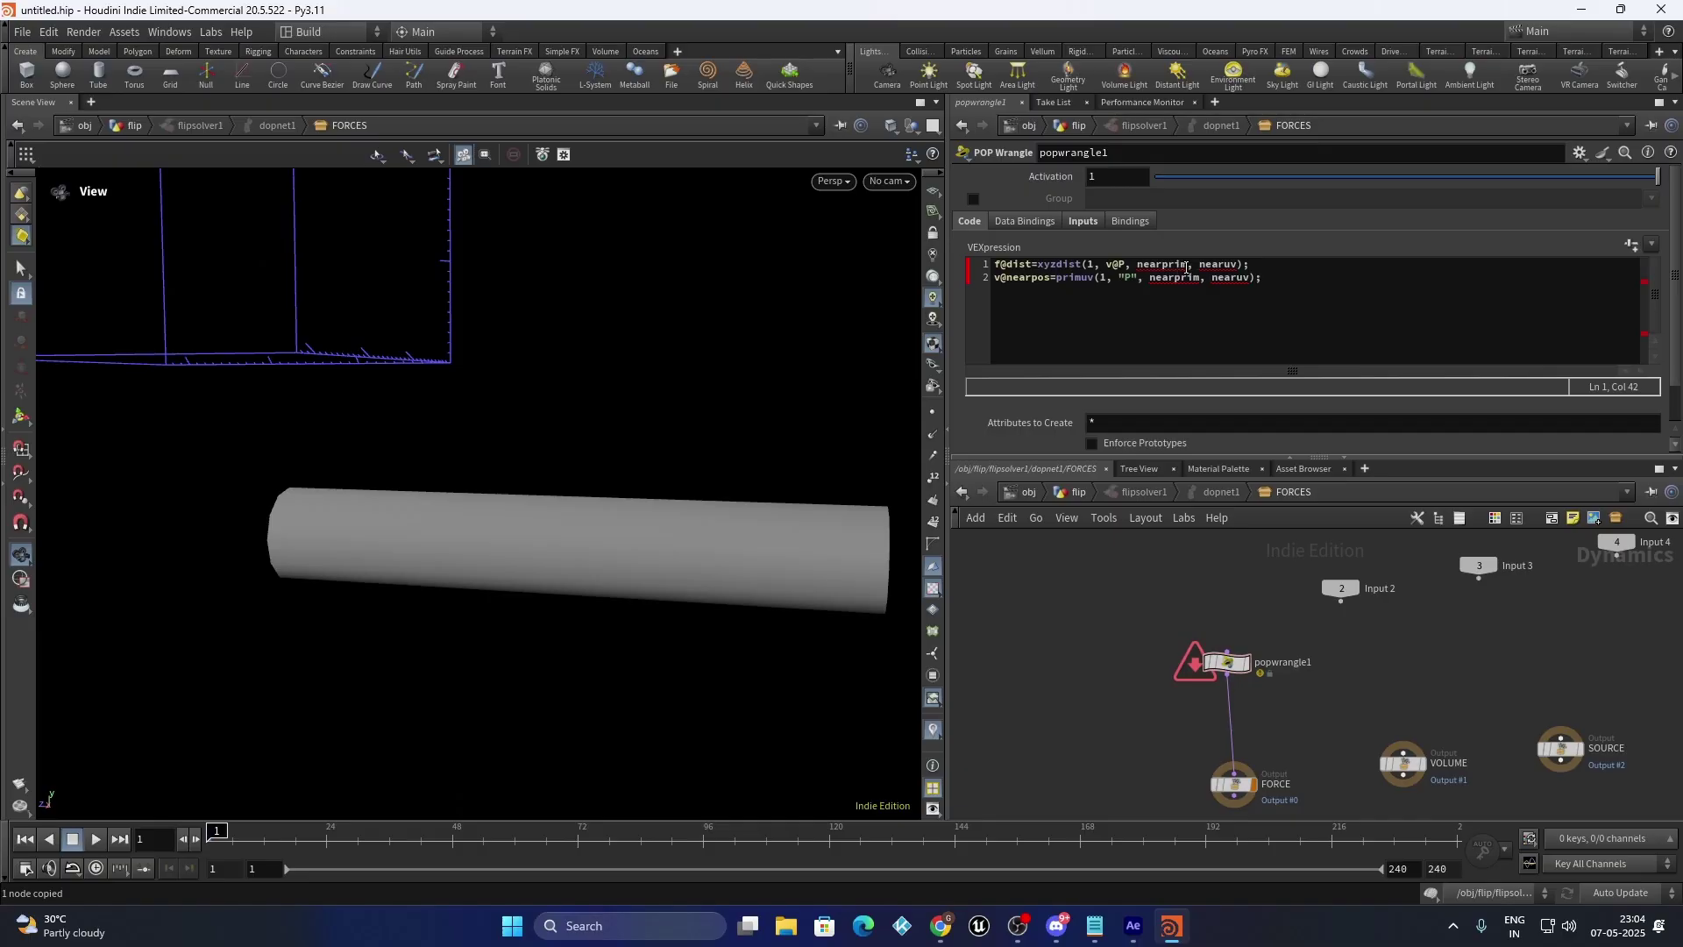
# Step: Insert a blank line above the xyzdist code
pyautogui.moveTo(1188, 268); pyautogui.dragTo(1142, 264)
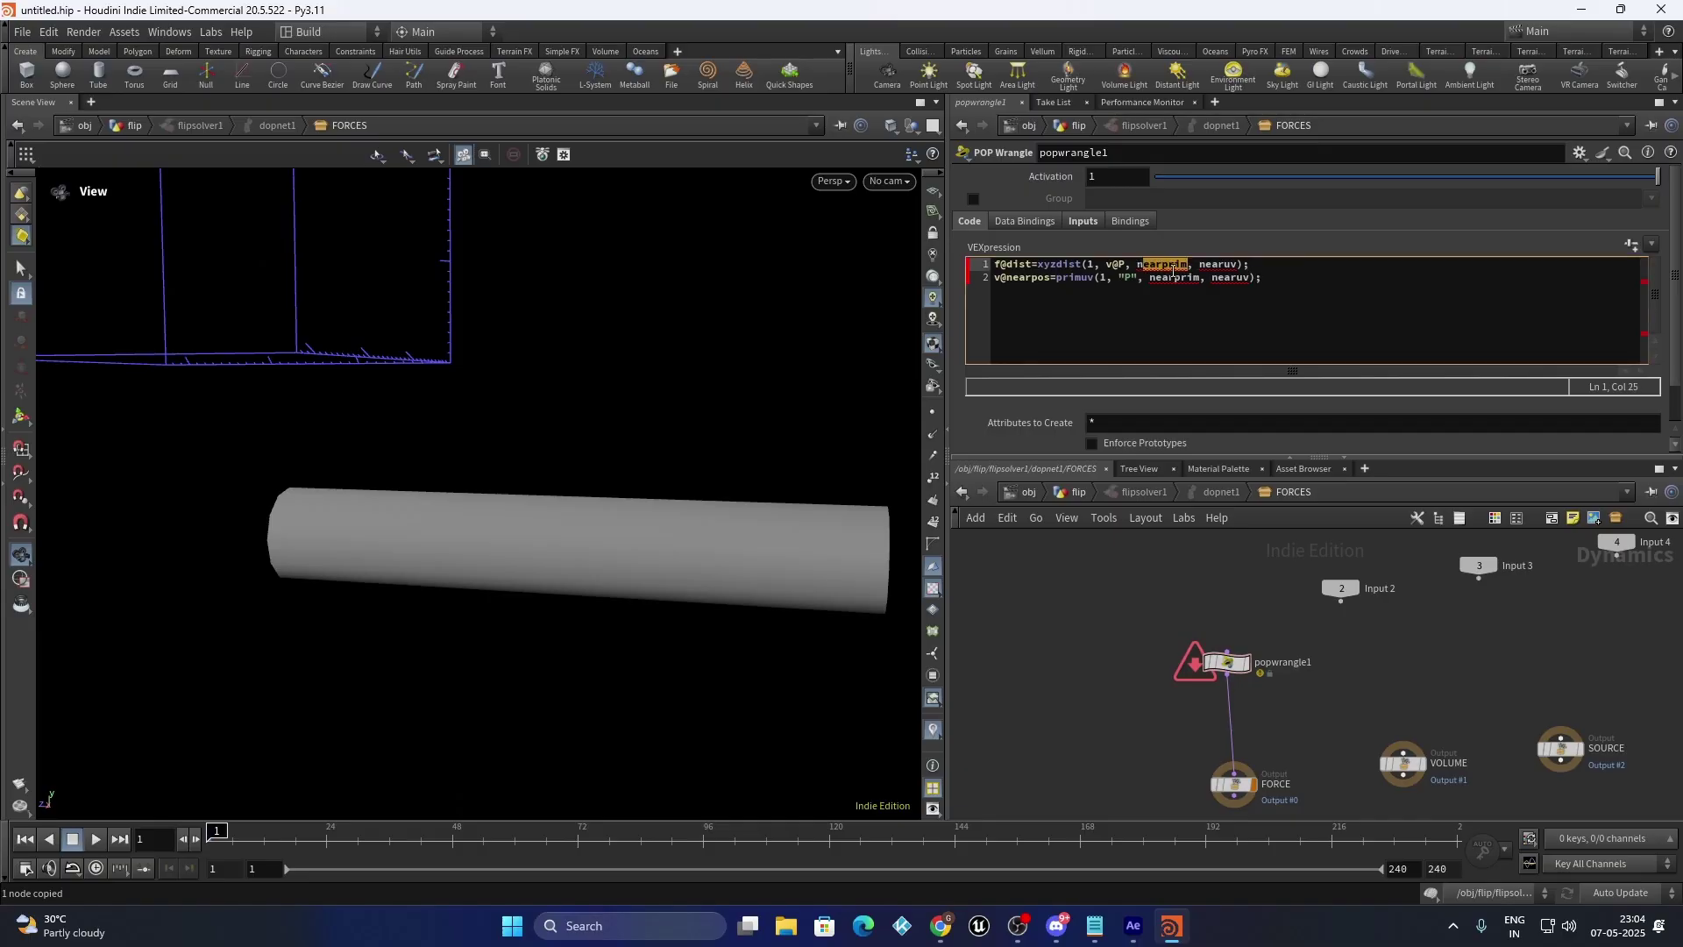
pyautogui.press('End')
pyautogui.press('Home')
pyautogui.press('Return')
pyautogui.press('Up')
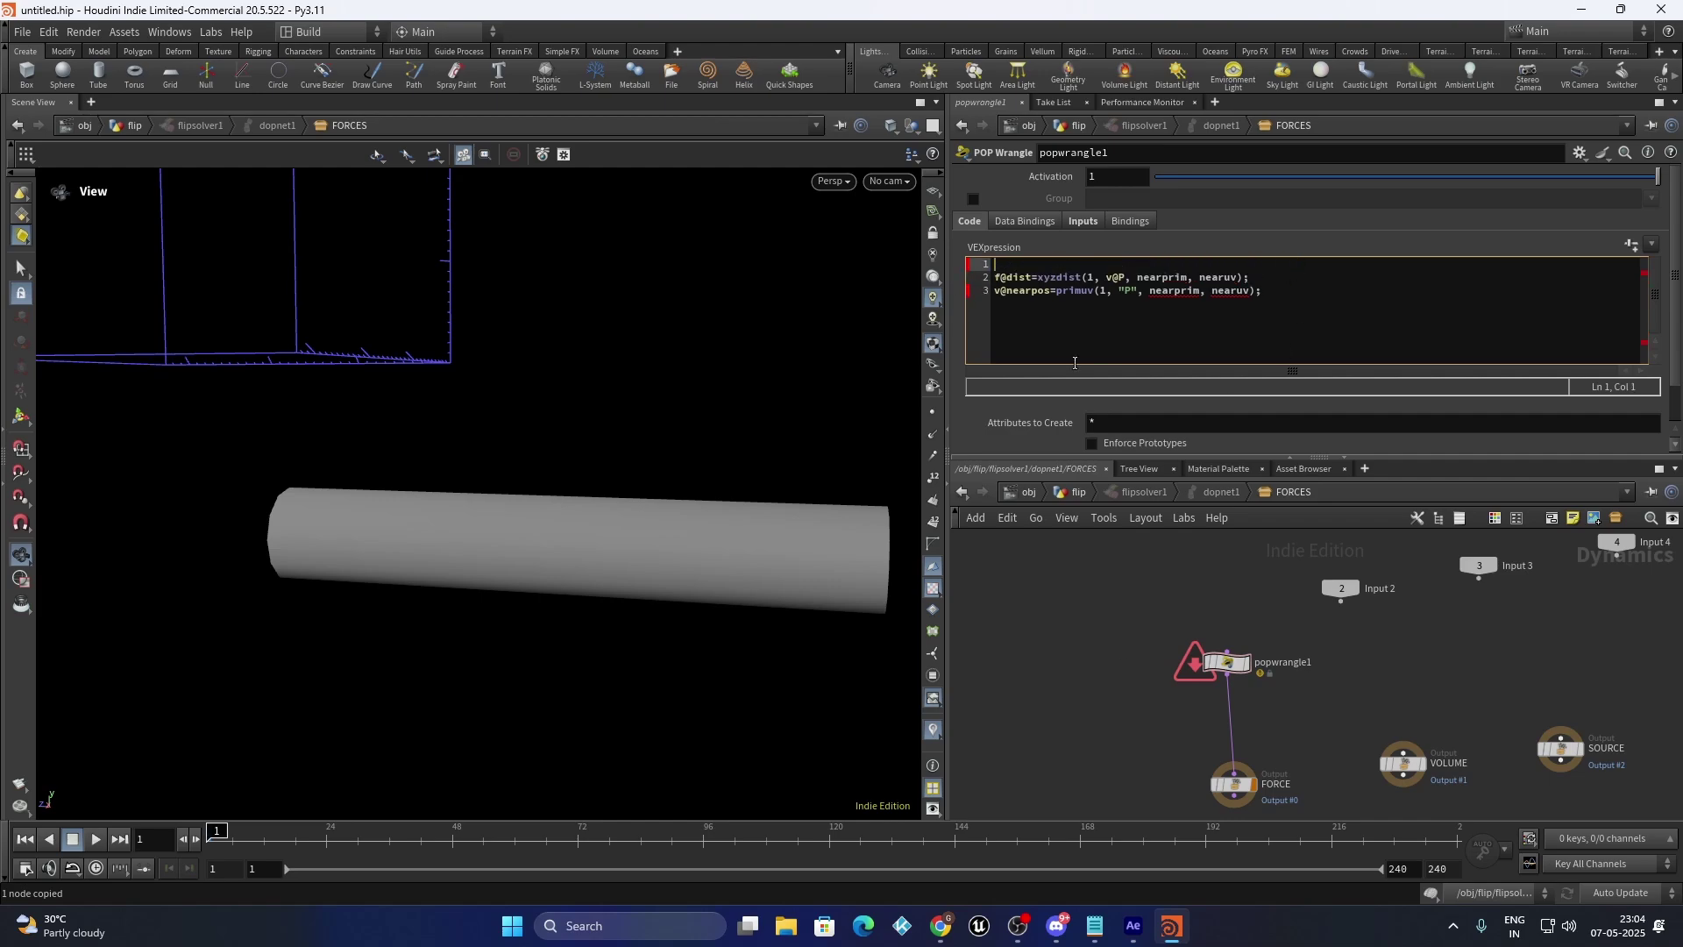
# Step: Declare int nearprim; and vector nearuv; at the top of the wrangle and apply
pyautogui.write('inr')
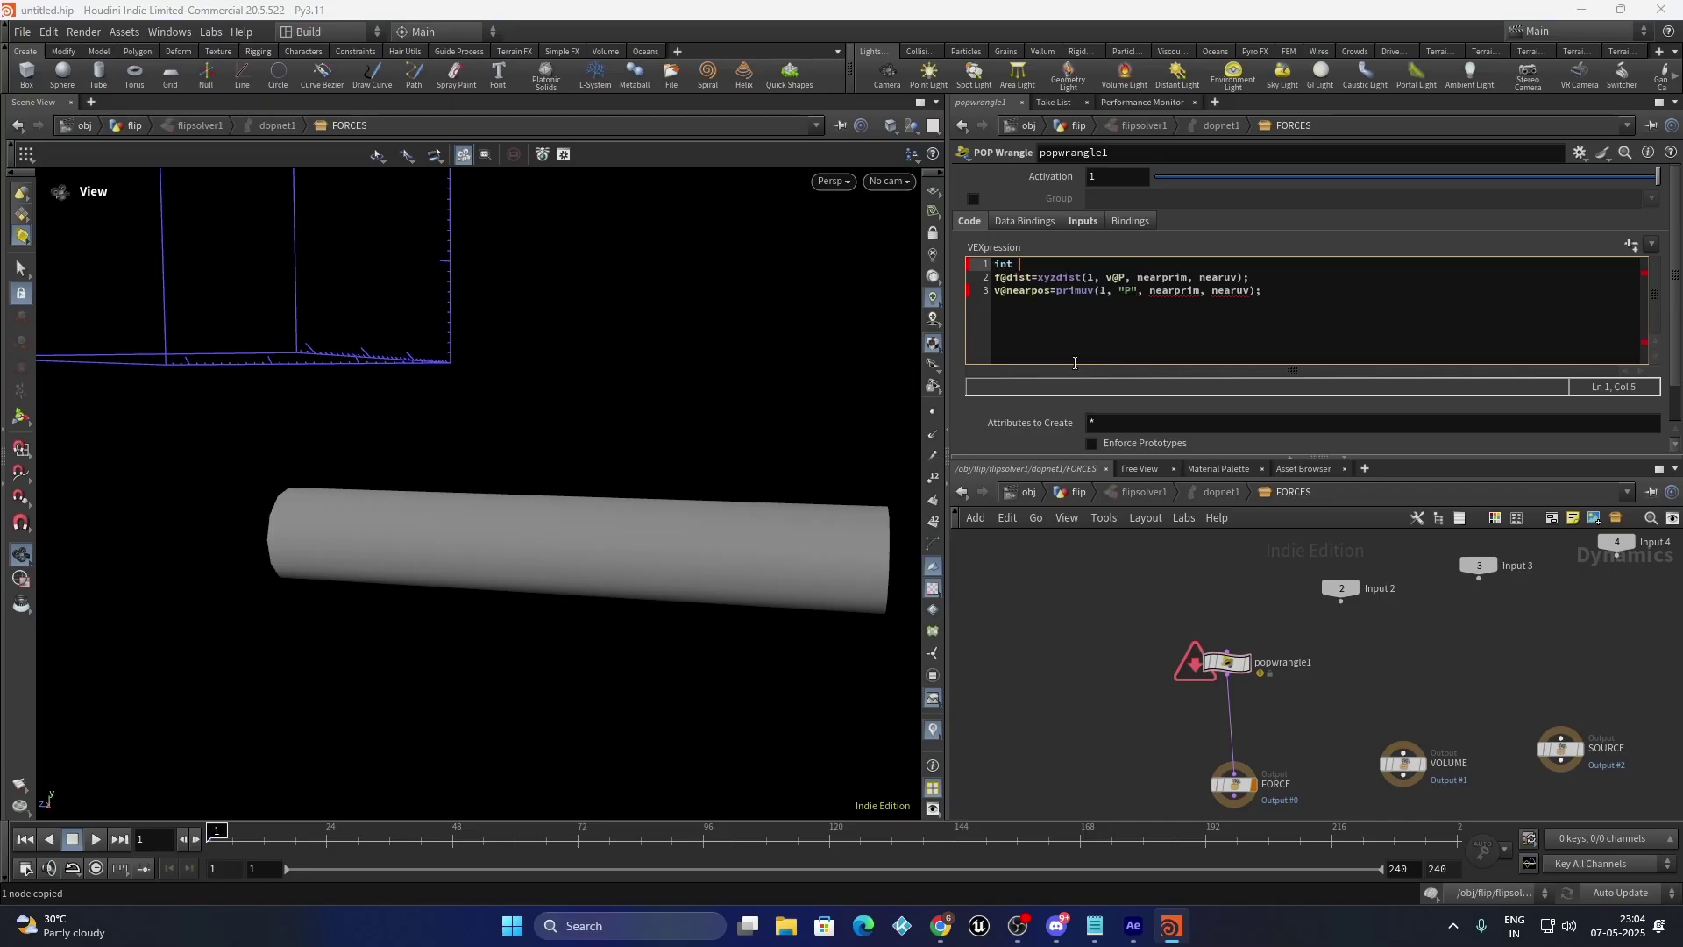
pyautogui.write(' nearprim;')
pyautogui.press('Return')
pyautogui.write('vector')
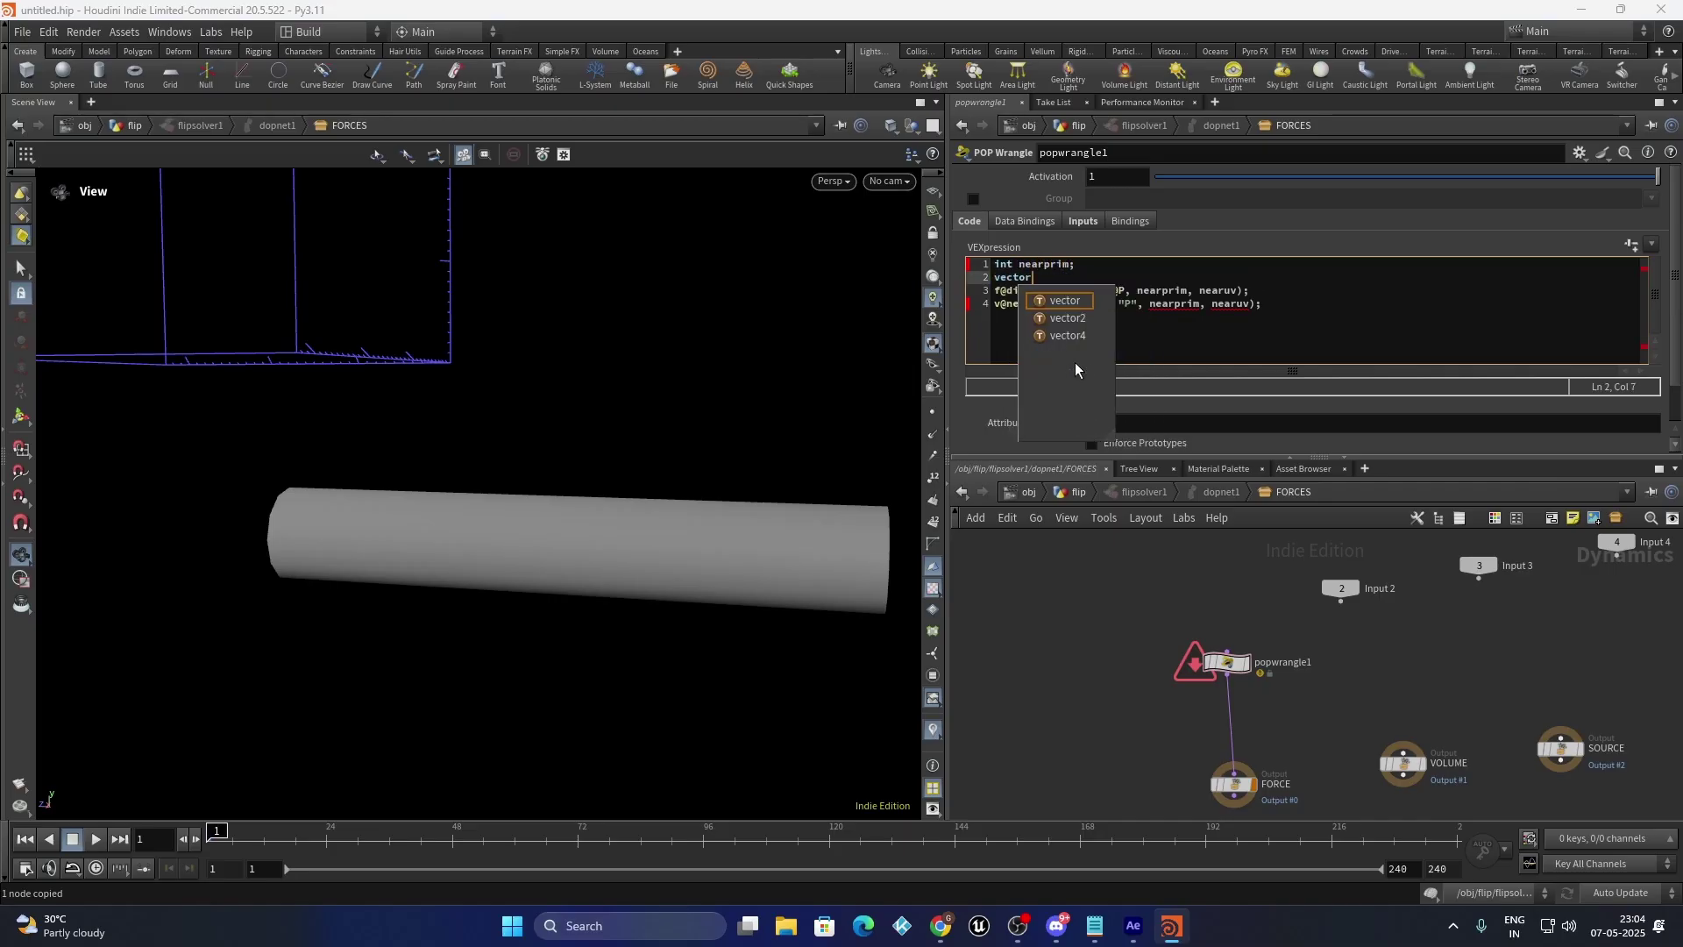
pyautogui.write(' nearuv;')
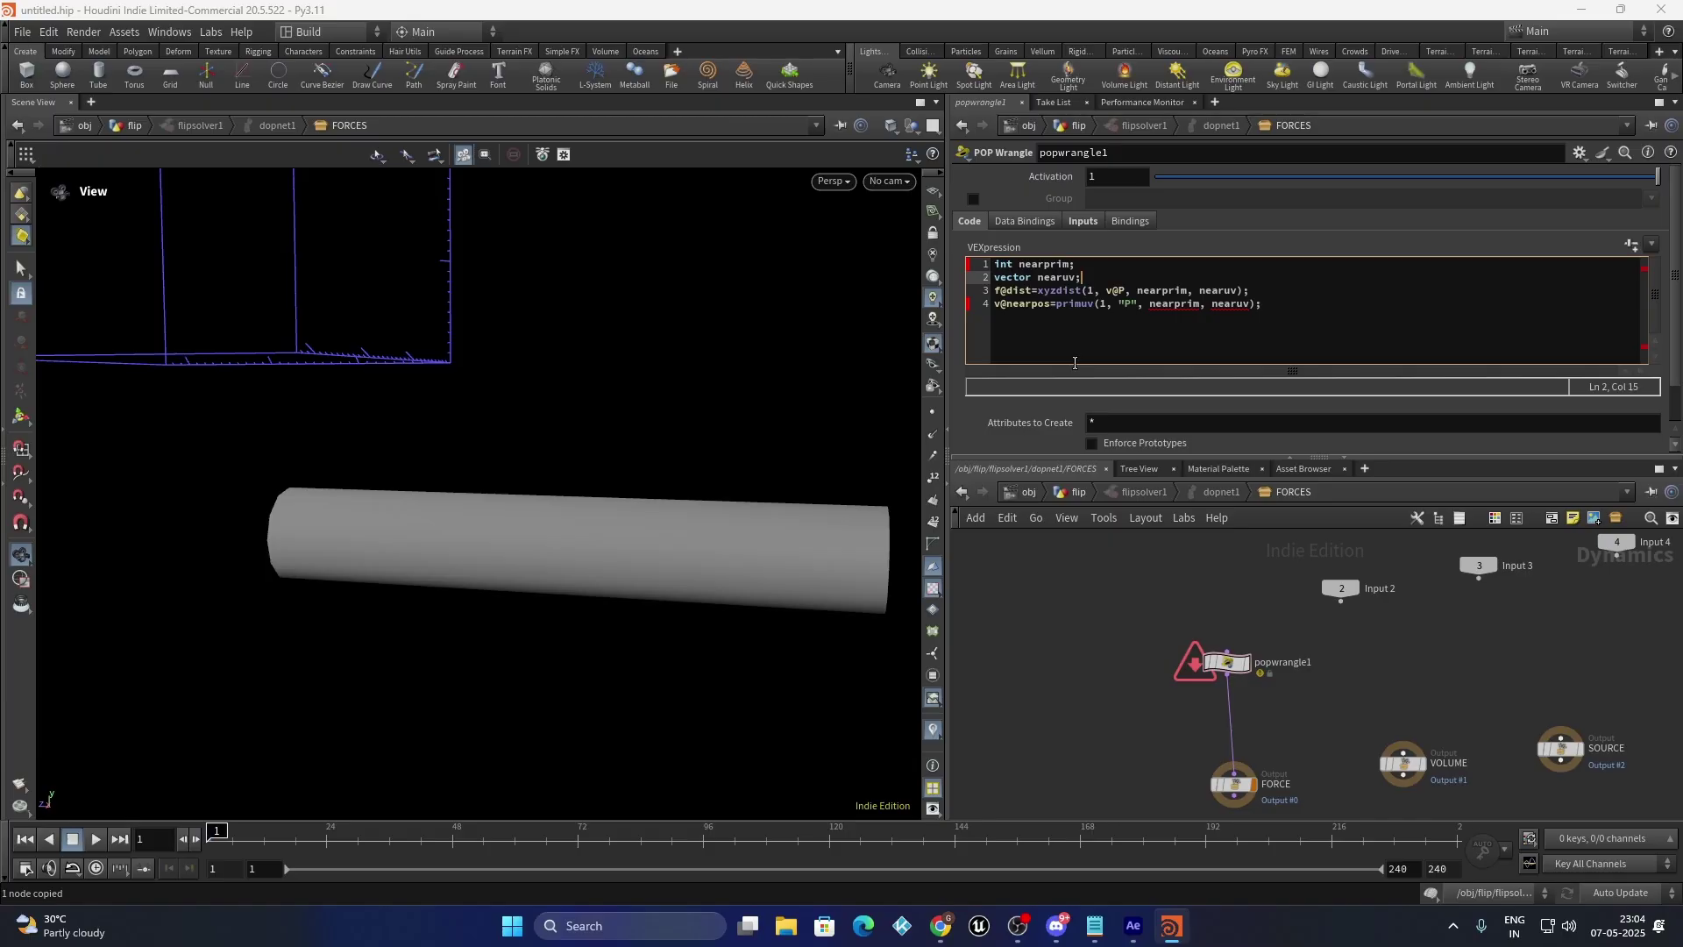
pyautogui.click(1065, 737)
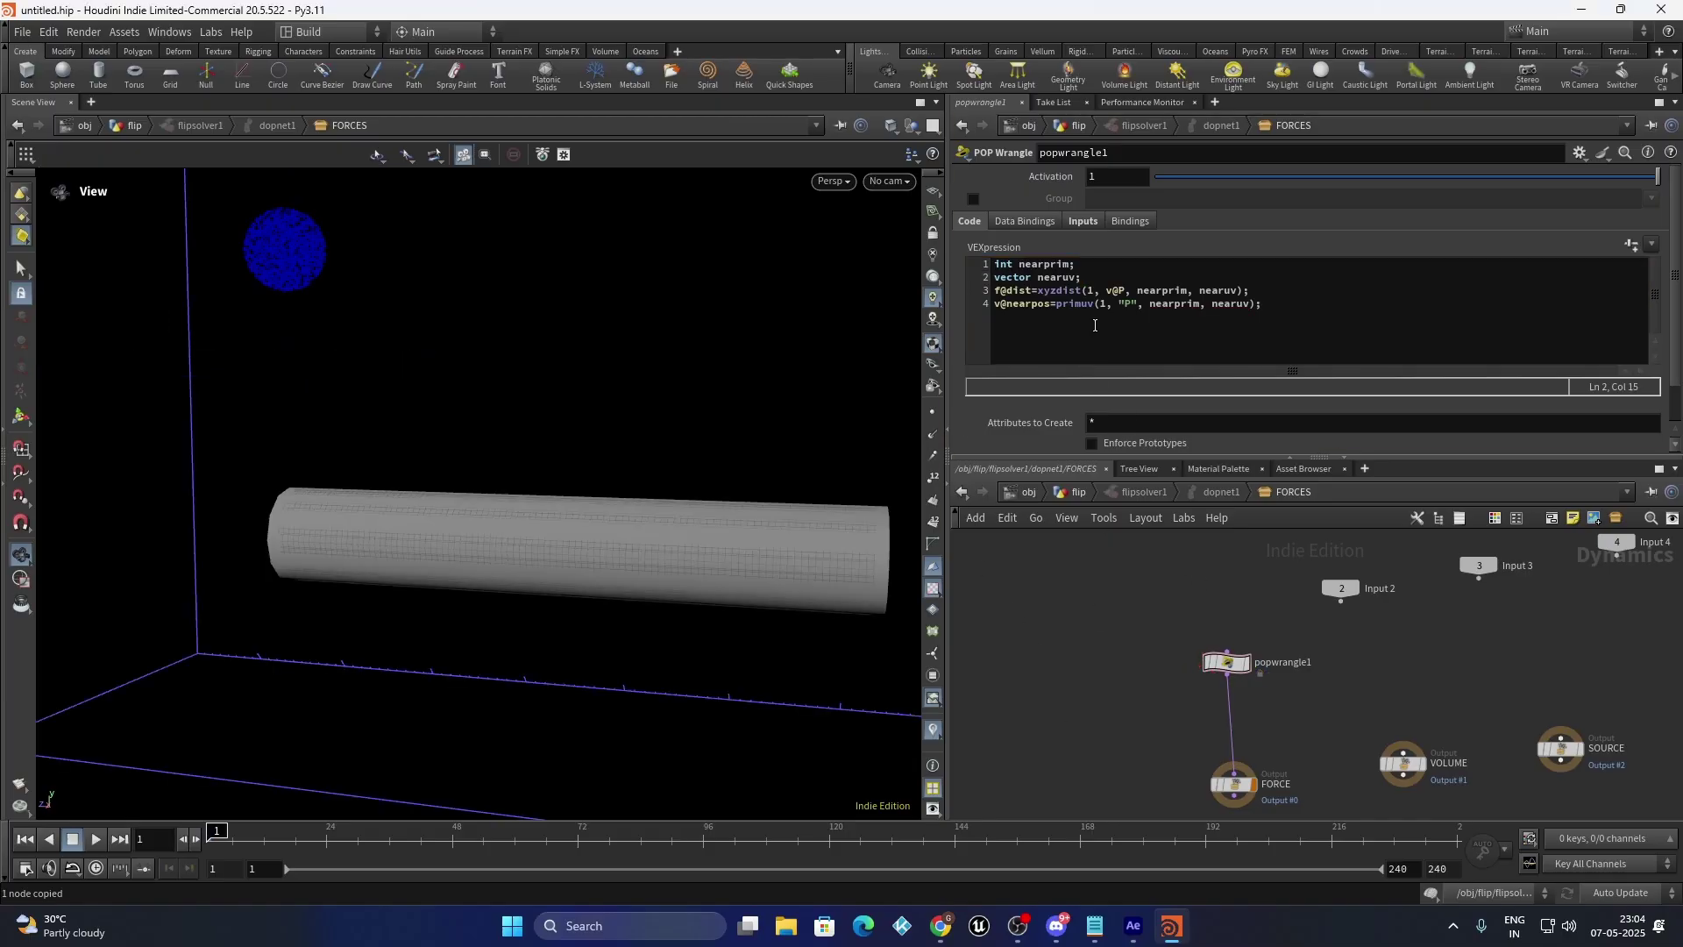
# Step: Add a line after the xyzdist line storing nearprim as the np attribute
pyautogui.click(1276, 291)
pyautogui.press('Return')
pyautogui.press('Return')
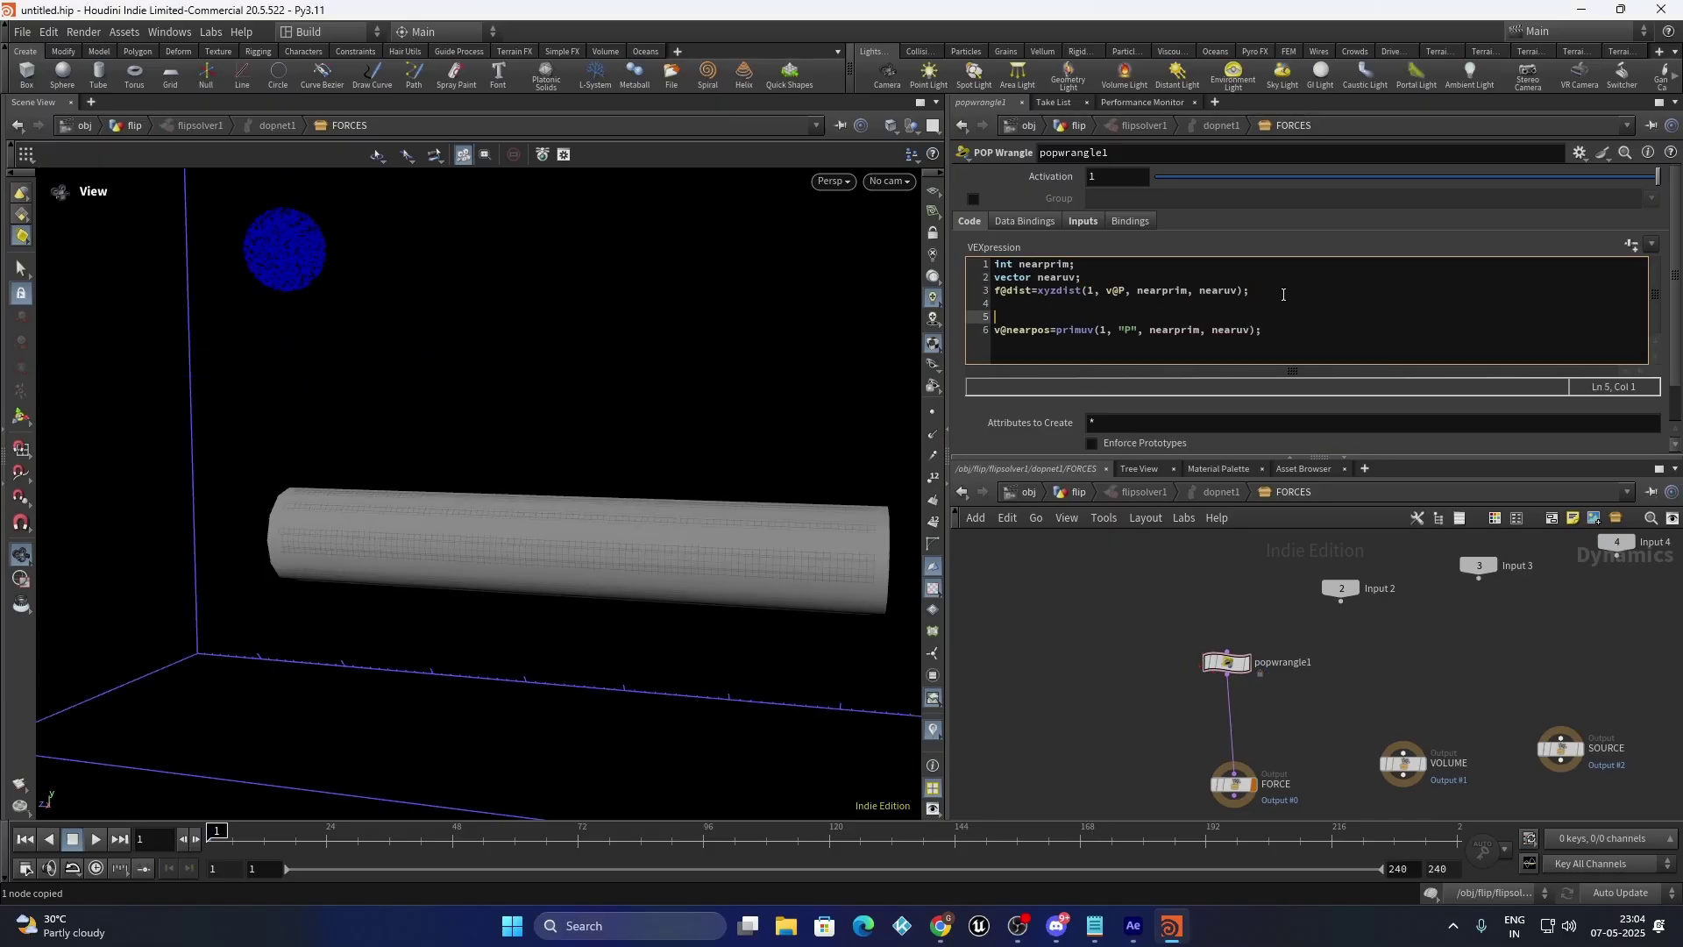
pyautogui.press('Up')
pyautogui.doubleClick(1165, 290)
pyautogui.click(1007, 305)
pyautogui.write('v@nea')
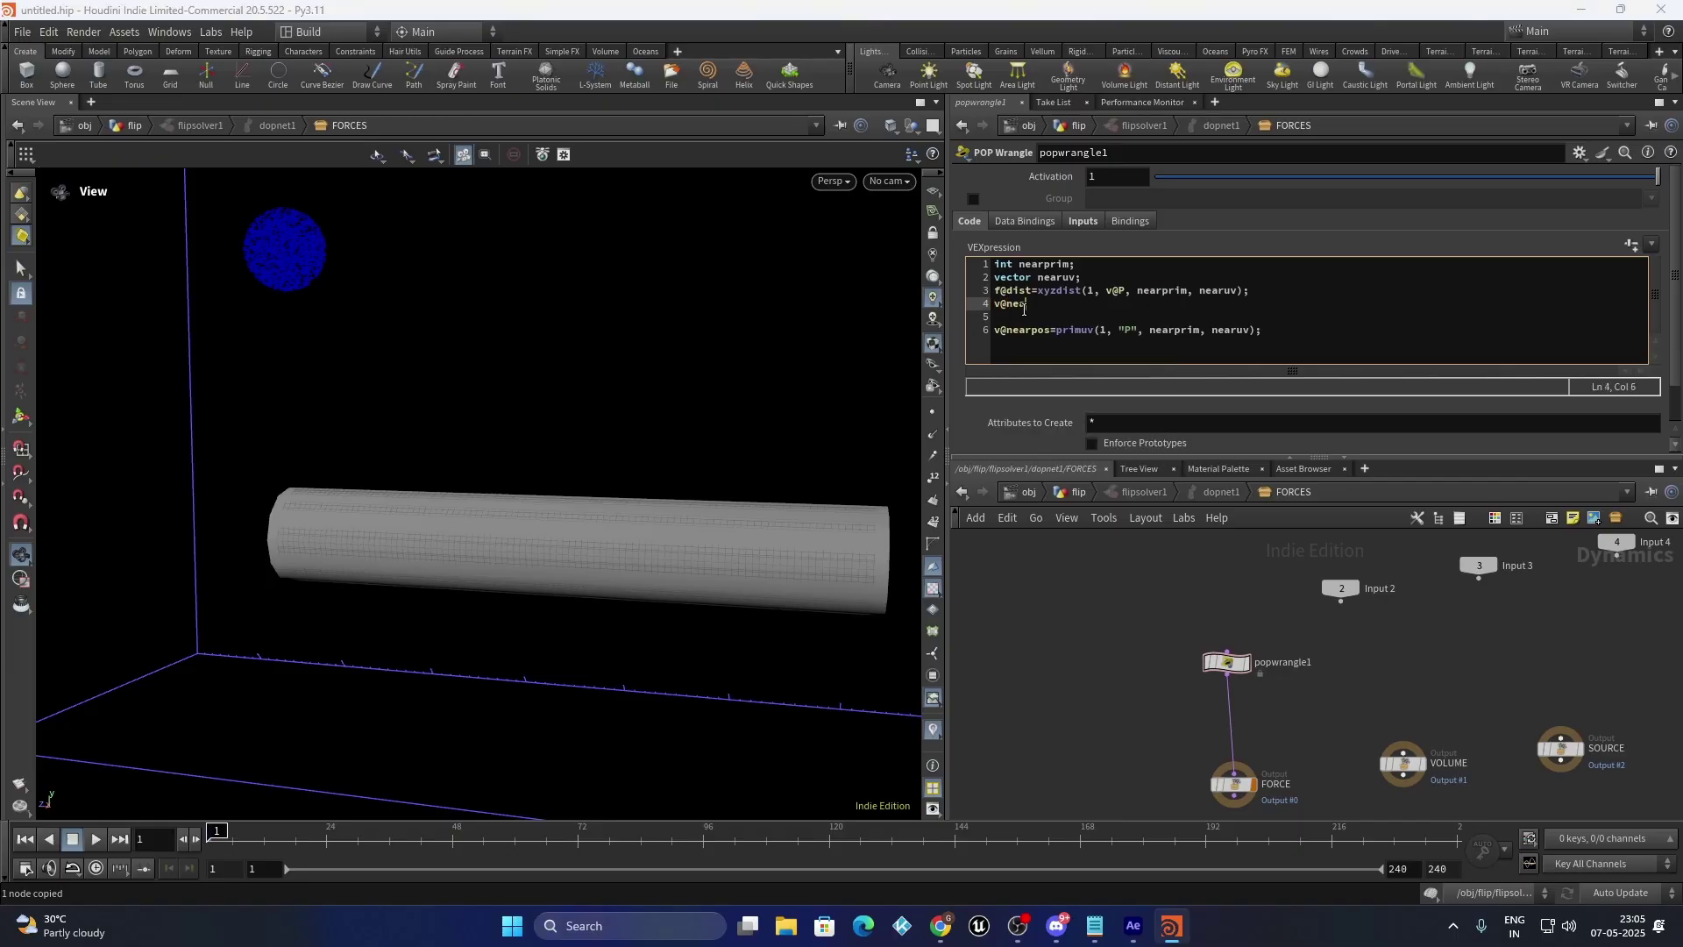
pyautogui.press('BackSpace')
pyautogui.write('p = nearprim')
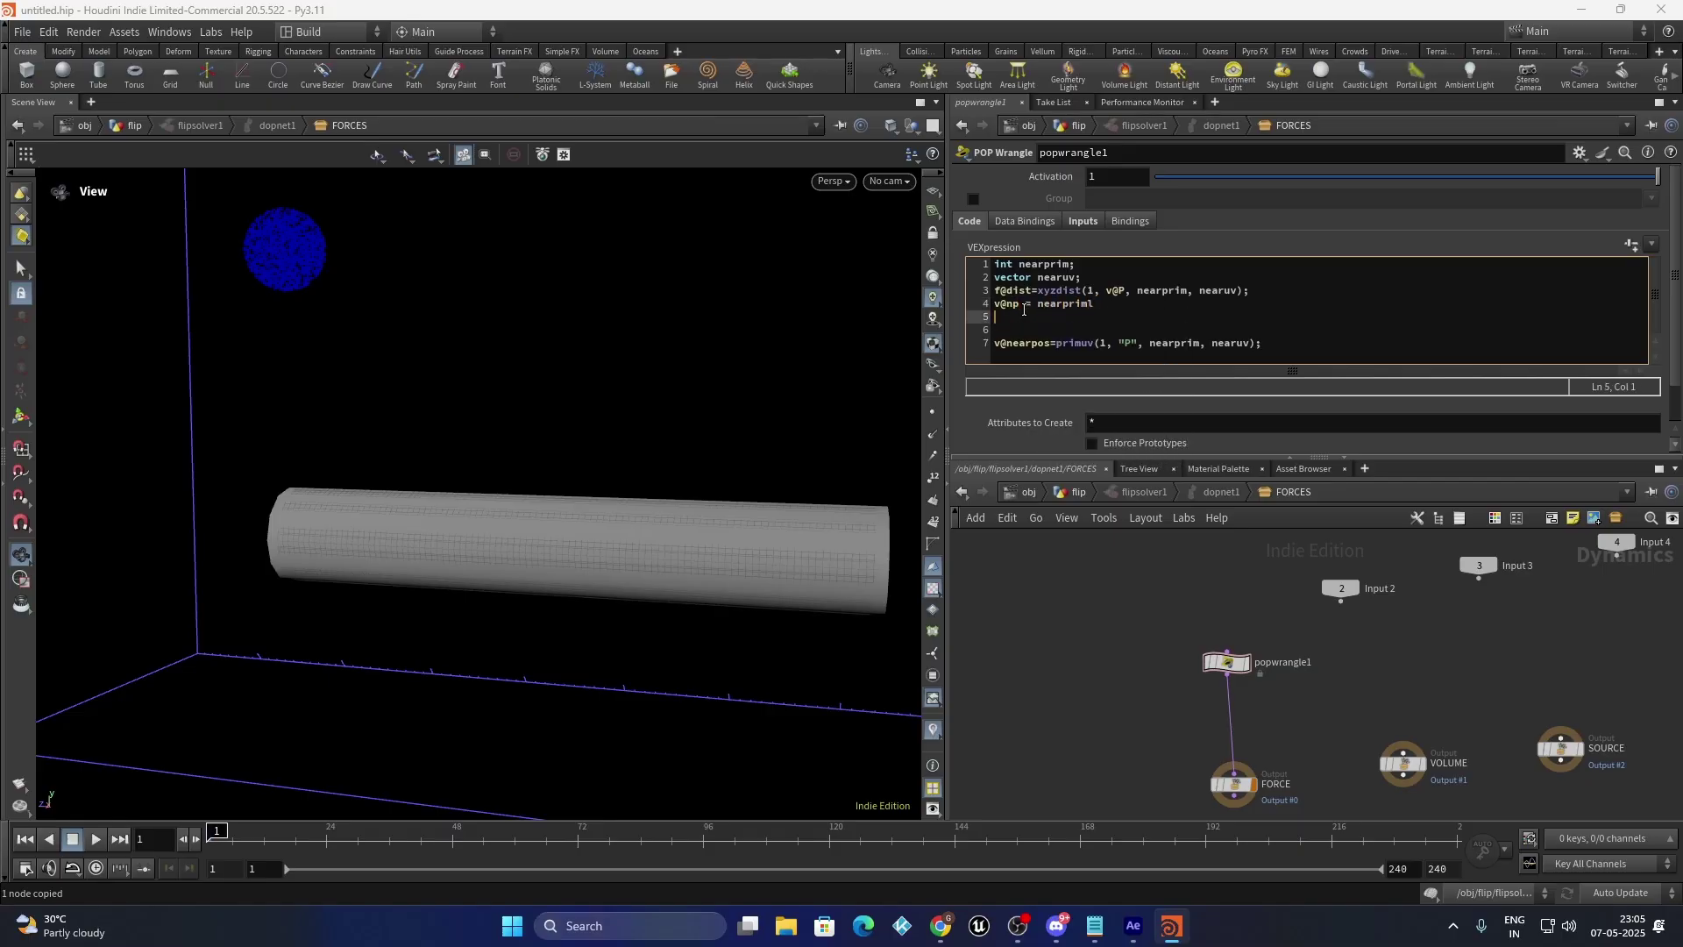
pyautogui.write(';')
pyautogui.press('Return')
# Step: Make np an integer attribute (i@np = nearprim;) and add v@nuv=nearuv; below it
pyautogui.write('v@')
pyautogui.click(1000, 302)
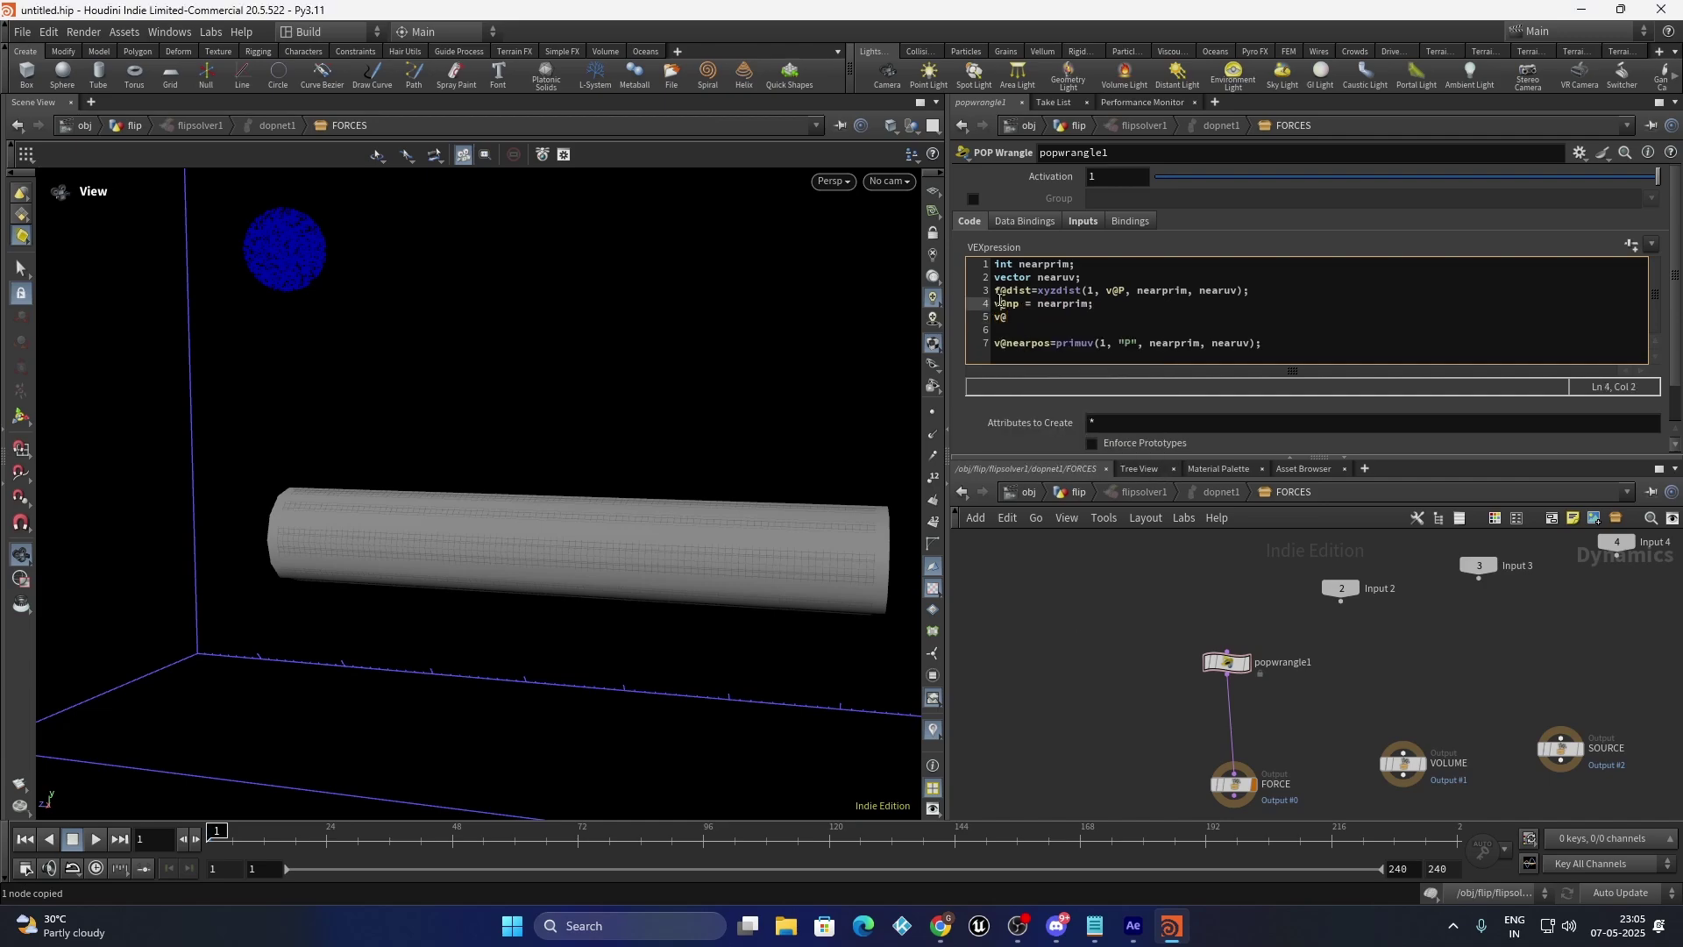
pyautogui.press('BackSpace')
pyautogui.write('i')
pyautogui.click(1024, 319)
pyautogui.write('nuv=nearus;')
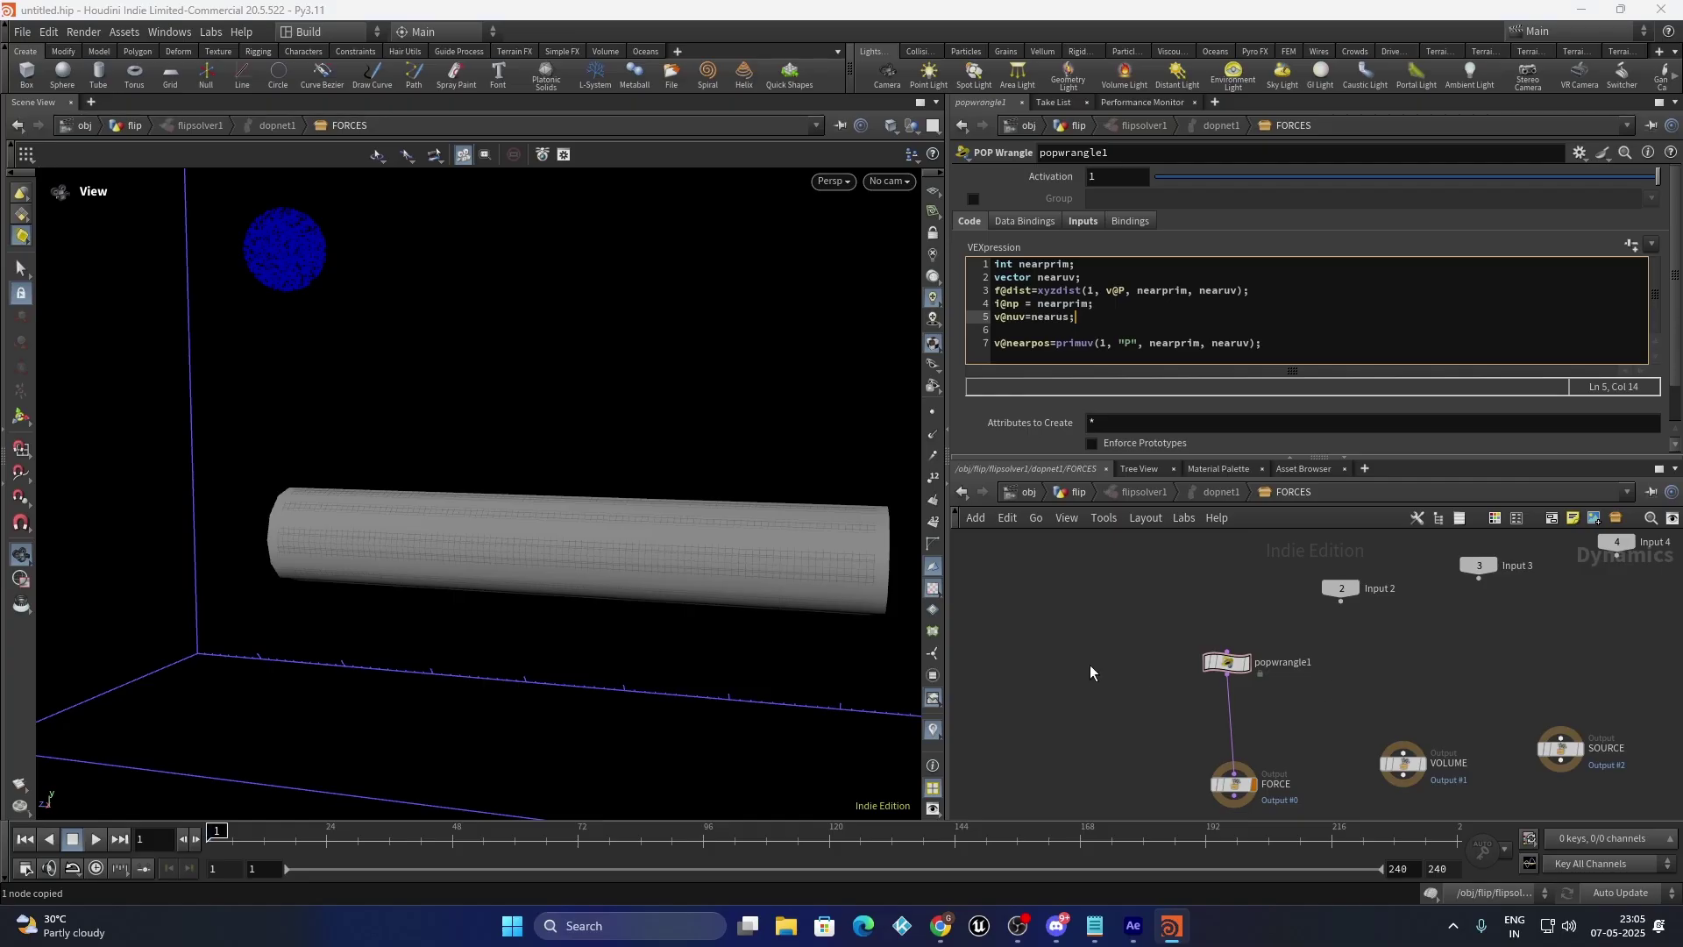
pyautogui.press('BackSpace')
pyautogui.press('BackSpace')
pyautogui.write('v;')
# Step: Add a Null node wired after flipsolver1 and set its display flag
pyautogui.click(1080, 494)
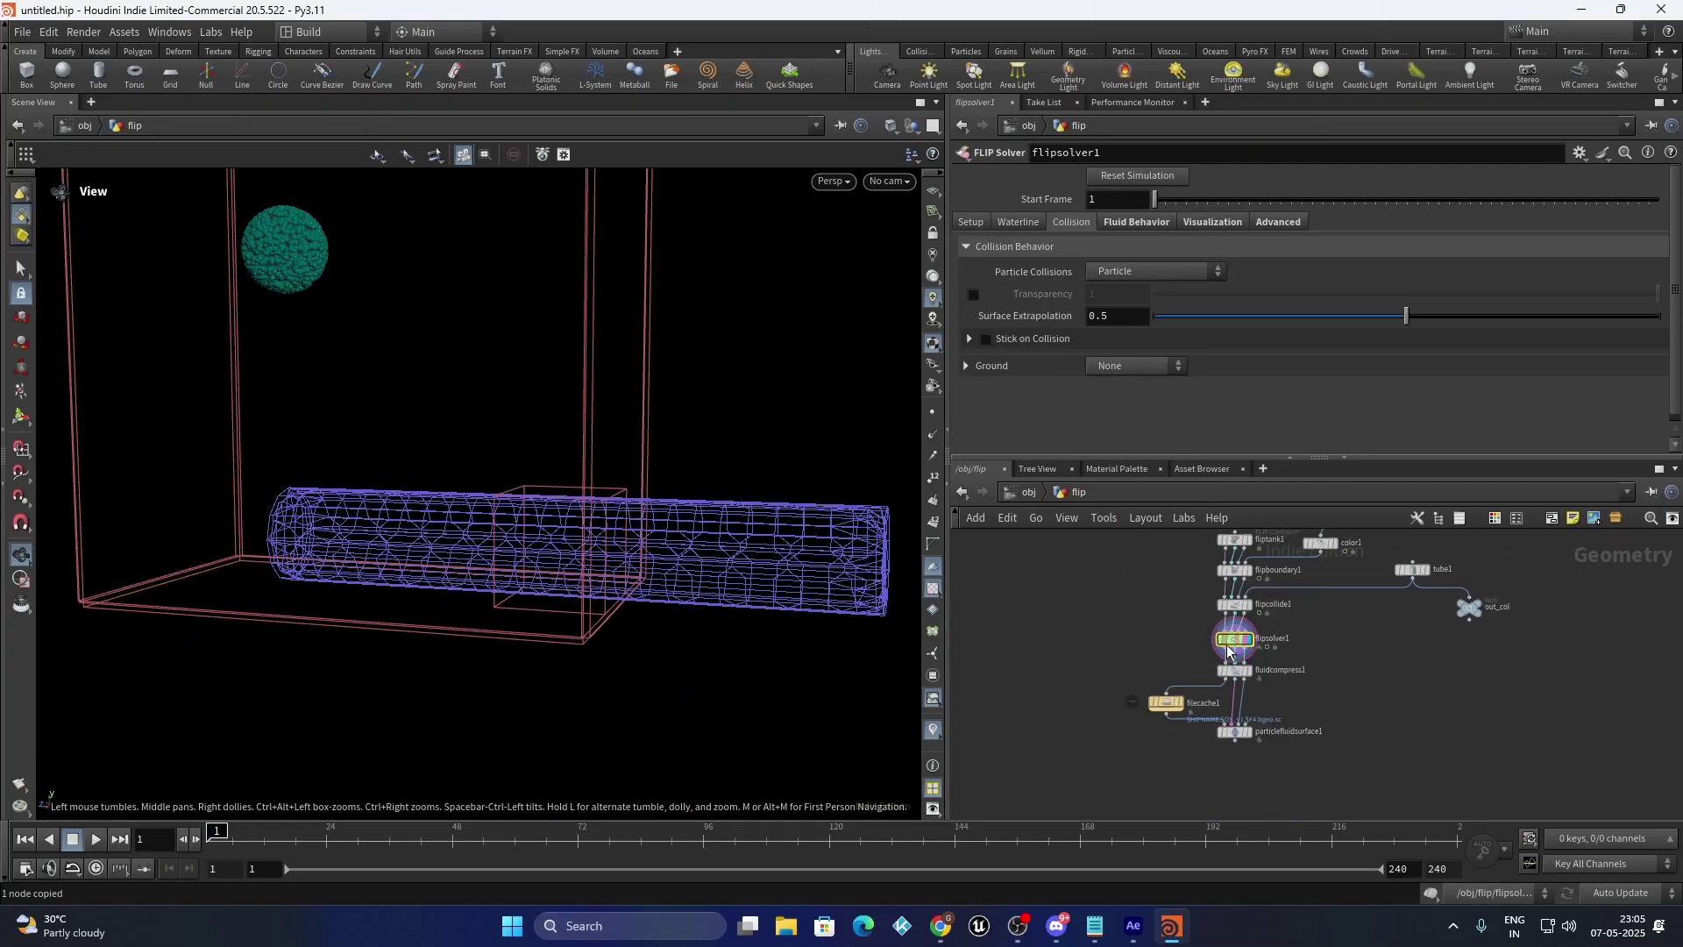
pyautogui.click(1213, 646)
pyautogui.press('Tab')
pyautogui.write('nu')
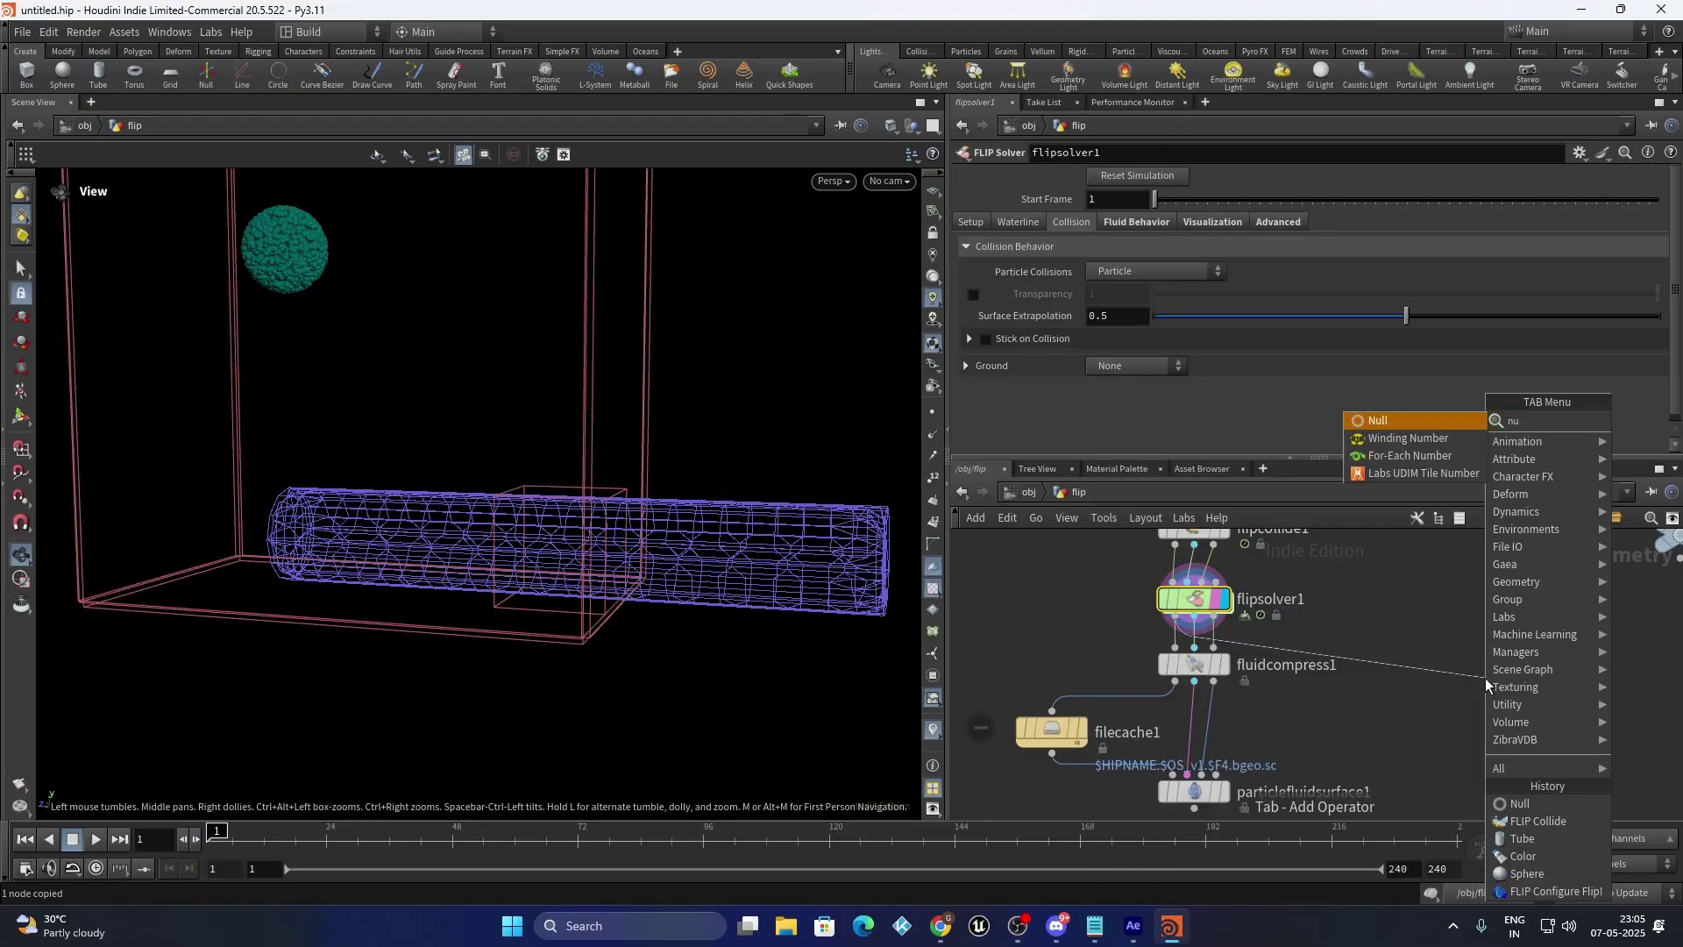
pyautogui.press('Return')
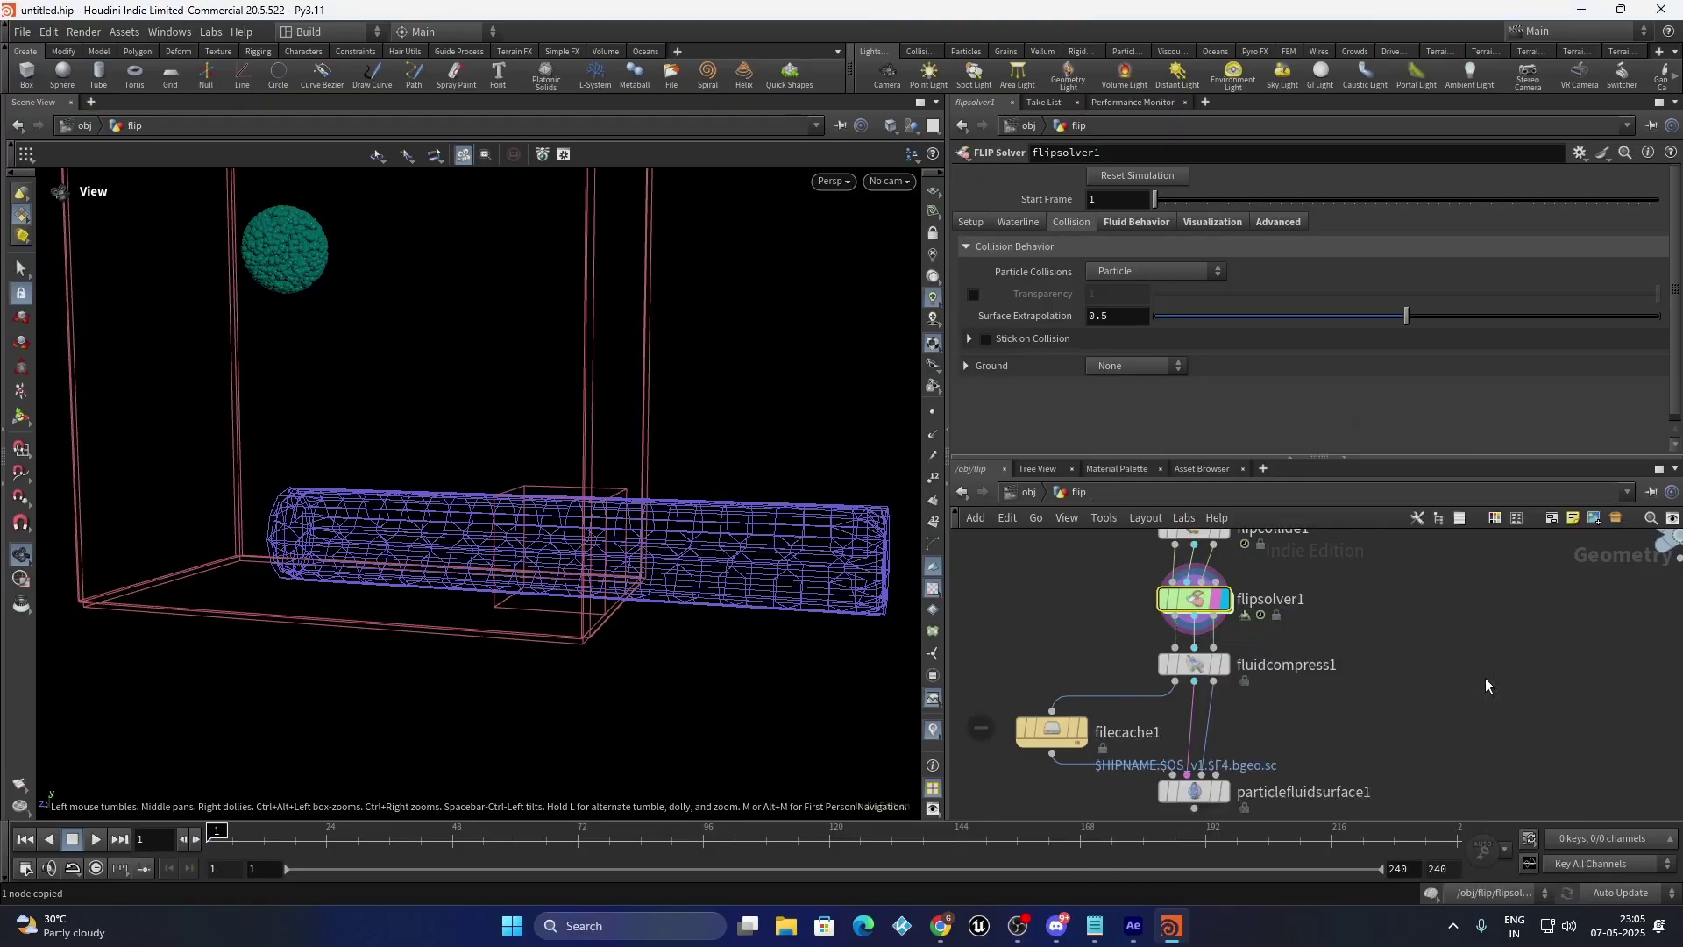
pyautogui.click(1484, 677)
pyautogui.click(1505, 674)
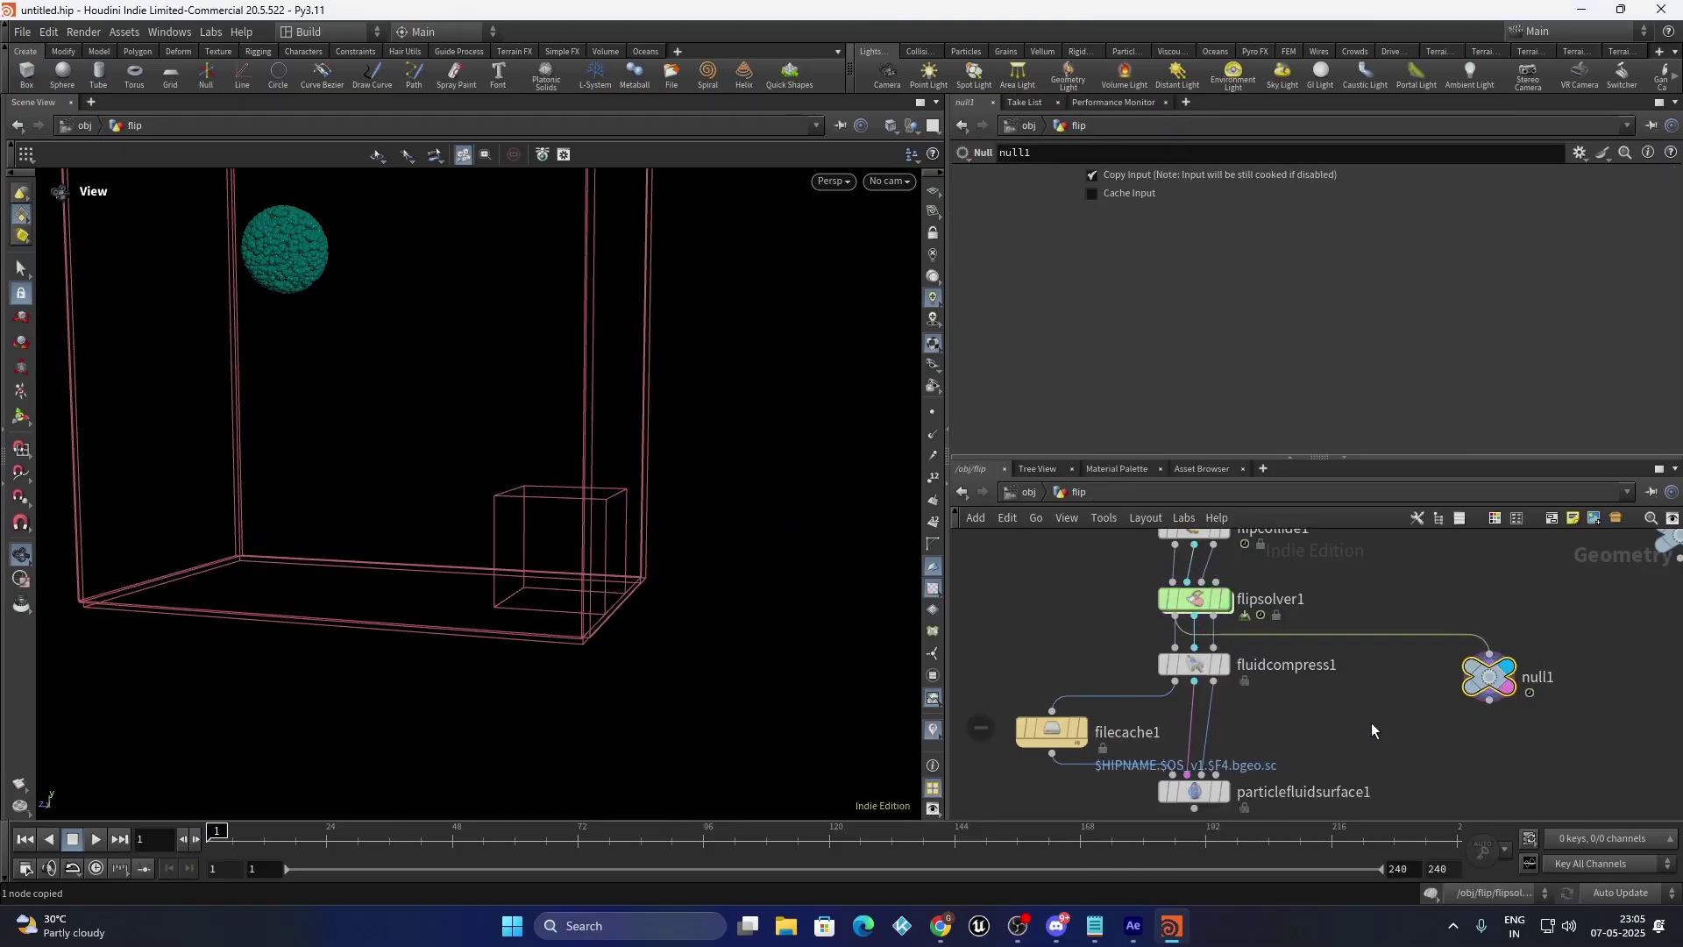
# Step: Advance to frame 3, switch to the Technical desktop, and select null1
pyautogui.click(198, 844)
pyautogui.click(198, 844)
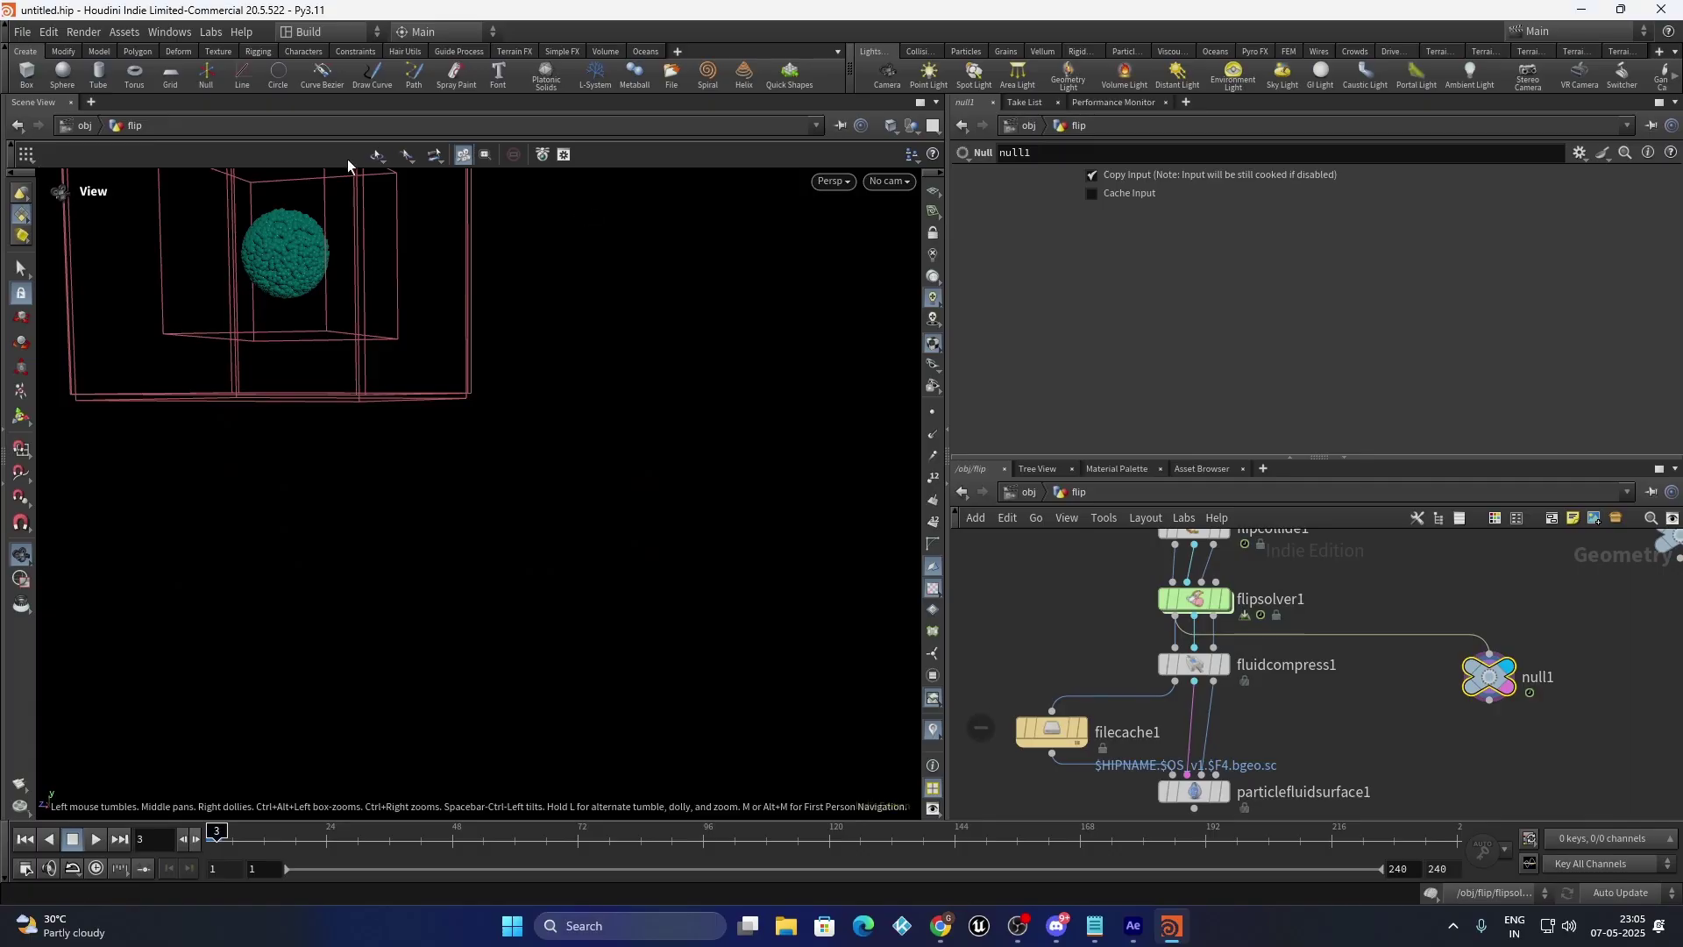
pyautogui.click(298, 31)
pyautogui.click(320, 265)
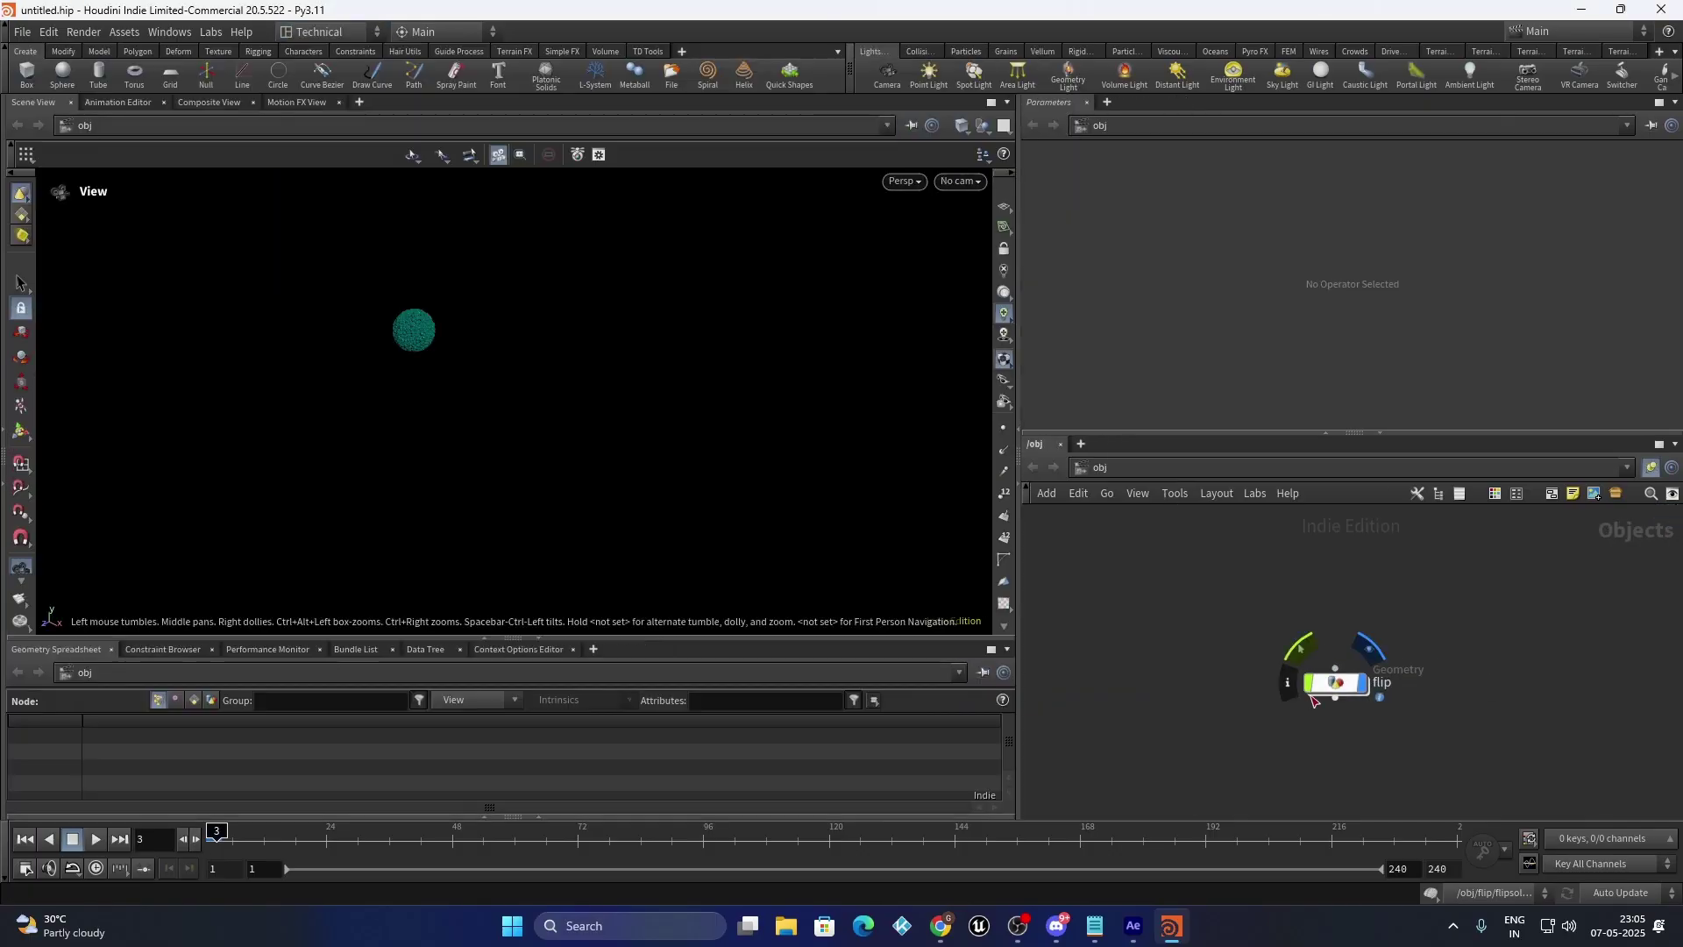
pyautogui.doubleClick(1351, 666)
pyautogui.scroll(5, 1537, 666)
pyautogui.moveTo(1446, 688); pyautogui.dragTo(1267, 797)
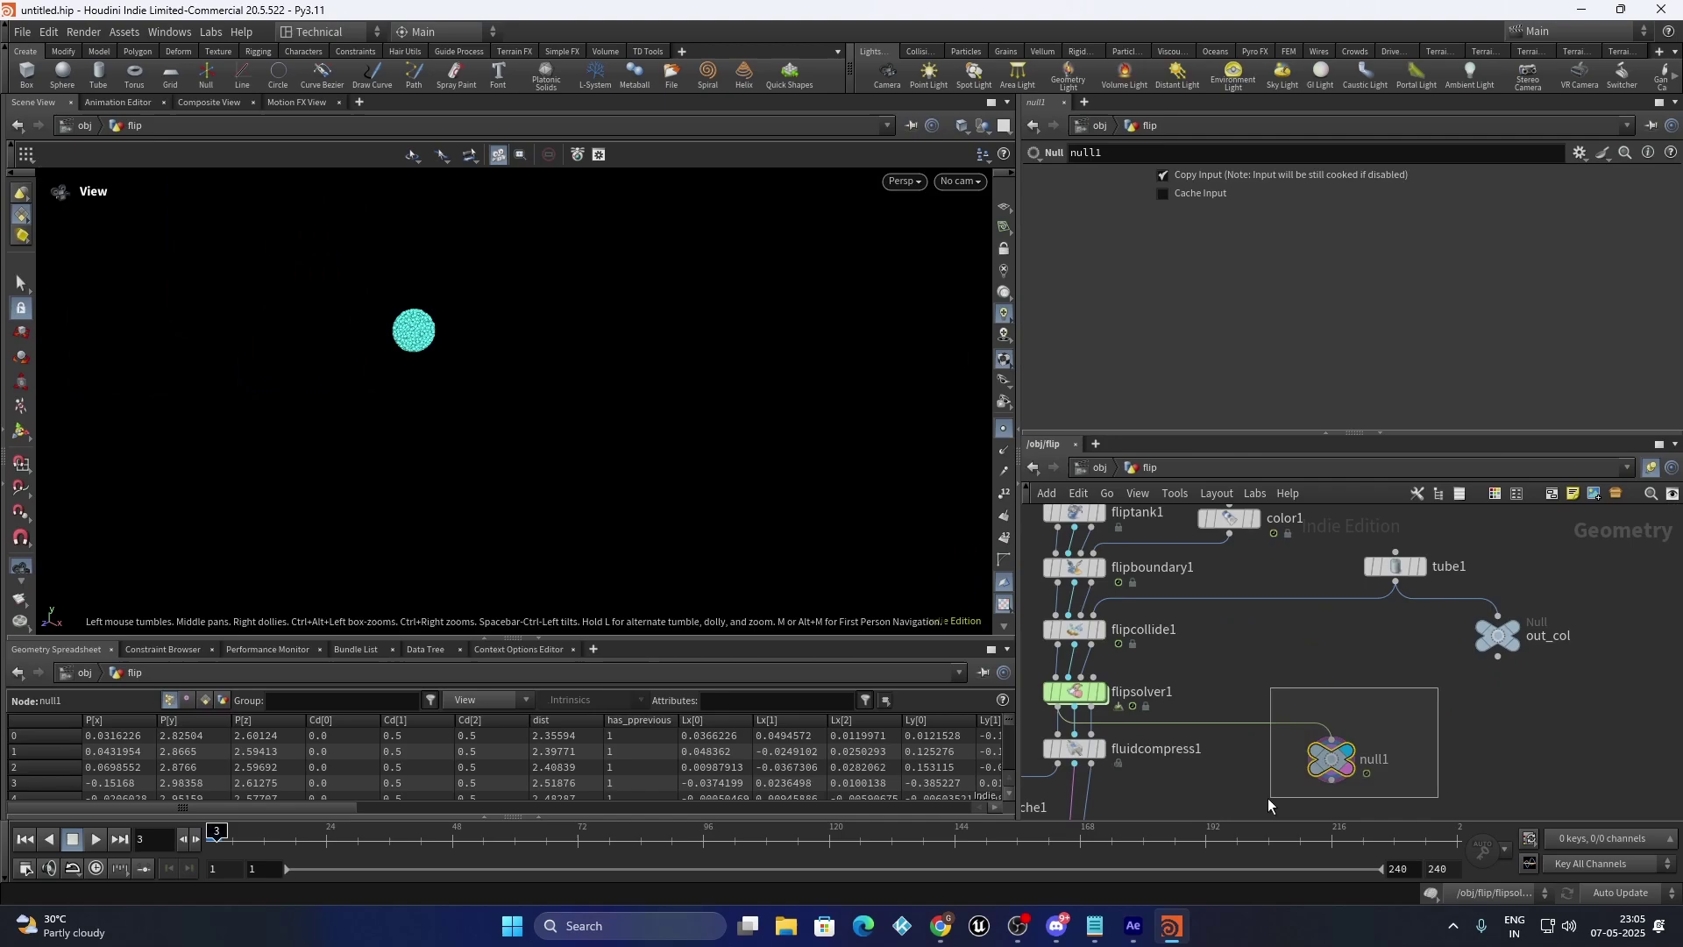
# Step: Filter the Geometry Spreadsheet to n* attributes and sort particles by np and nuv[0]
pyautogui.click(752, 700)
pyautogui.write('n')
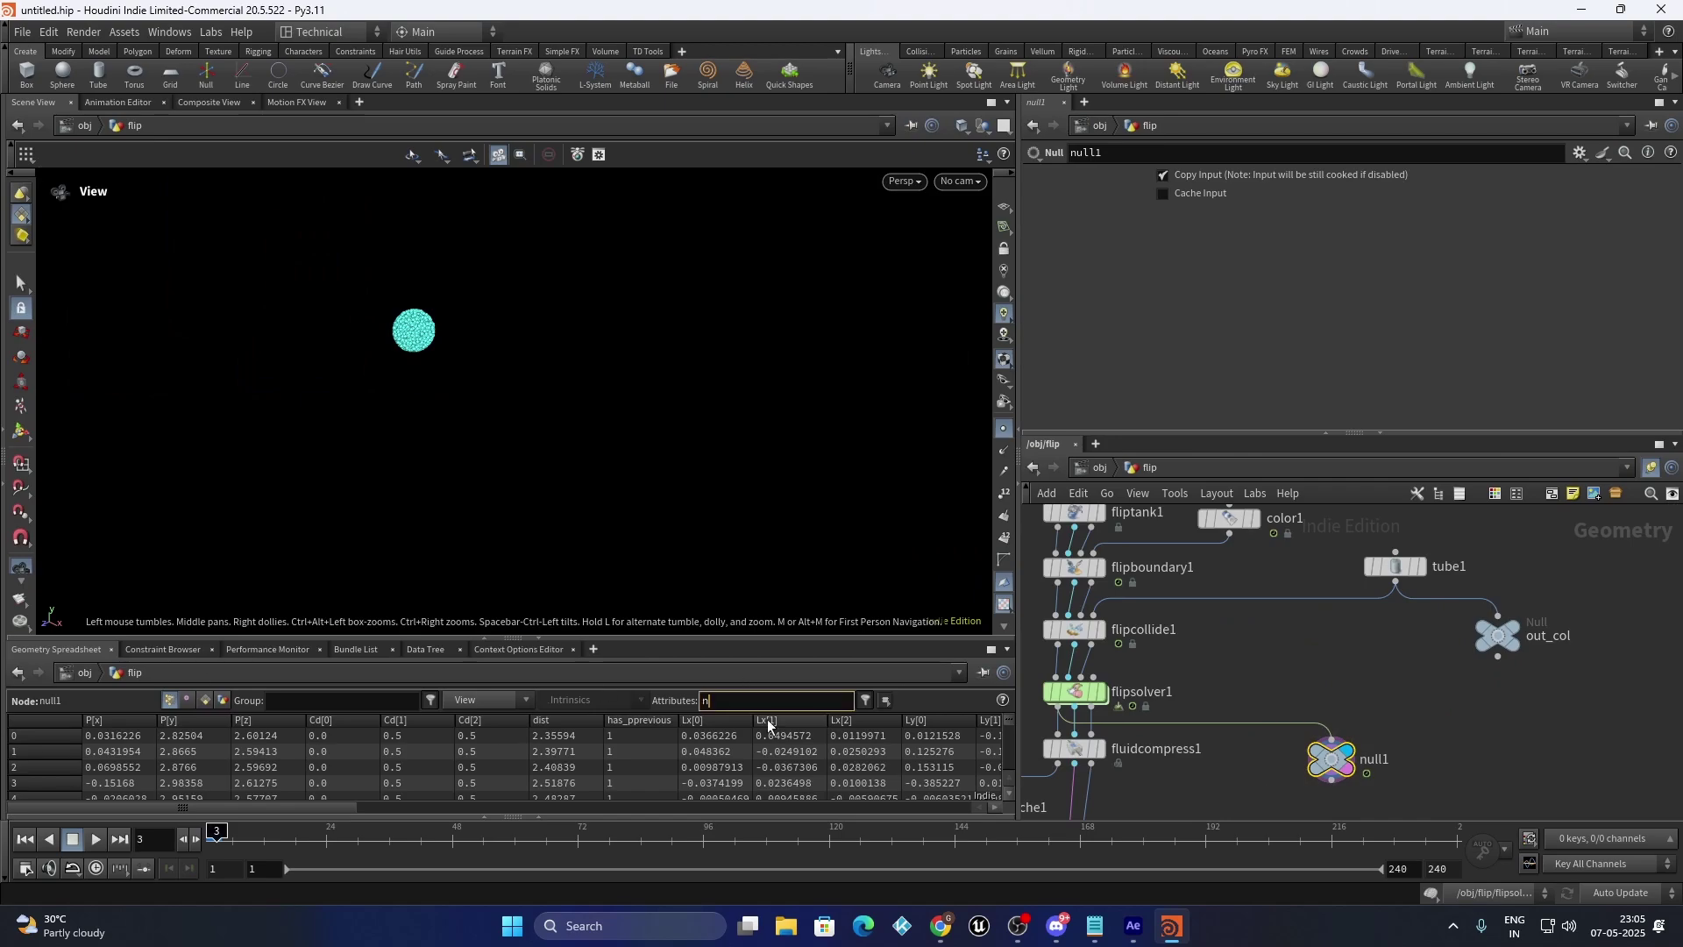
pyautogui.write('*')
pyautogui.press('Return')
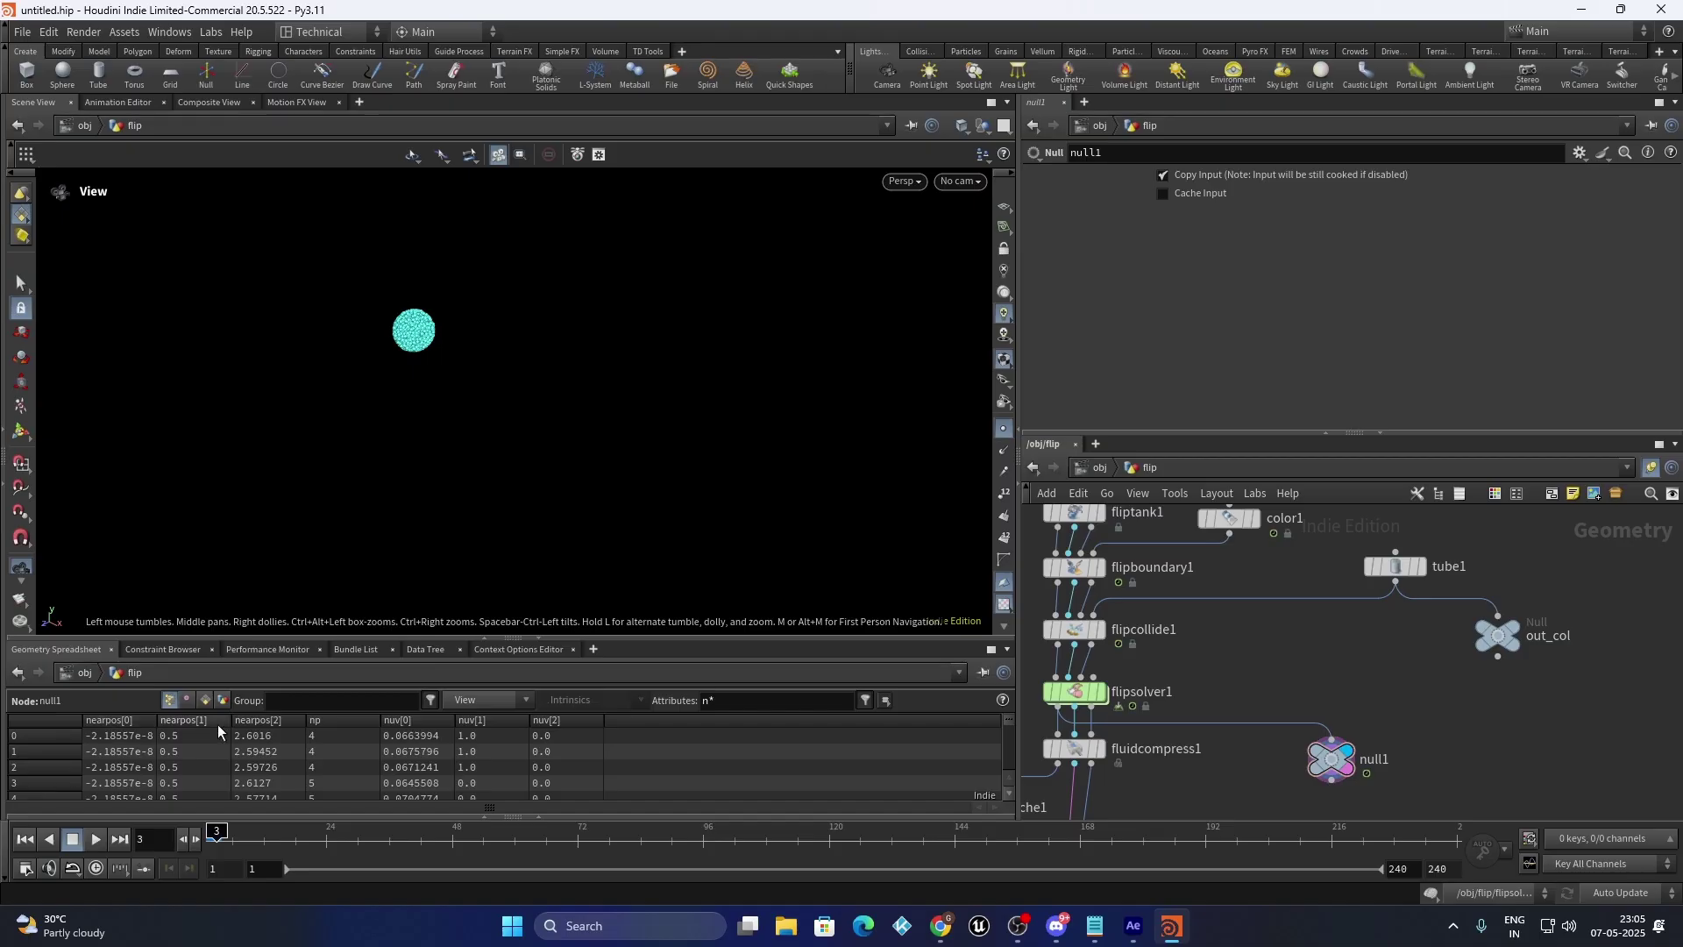
pyautogui.click(341, 717)
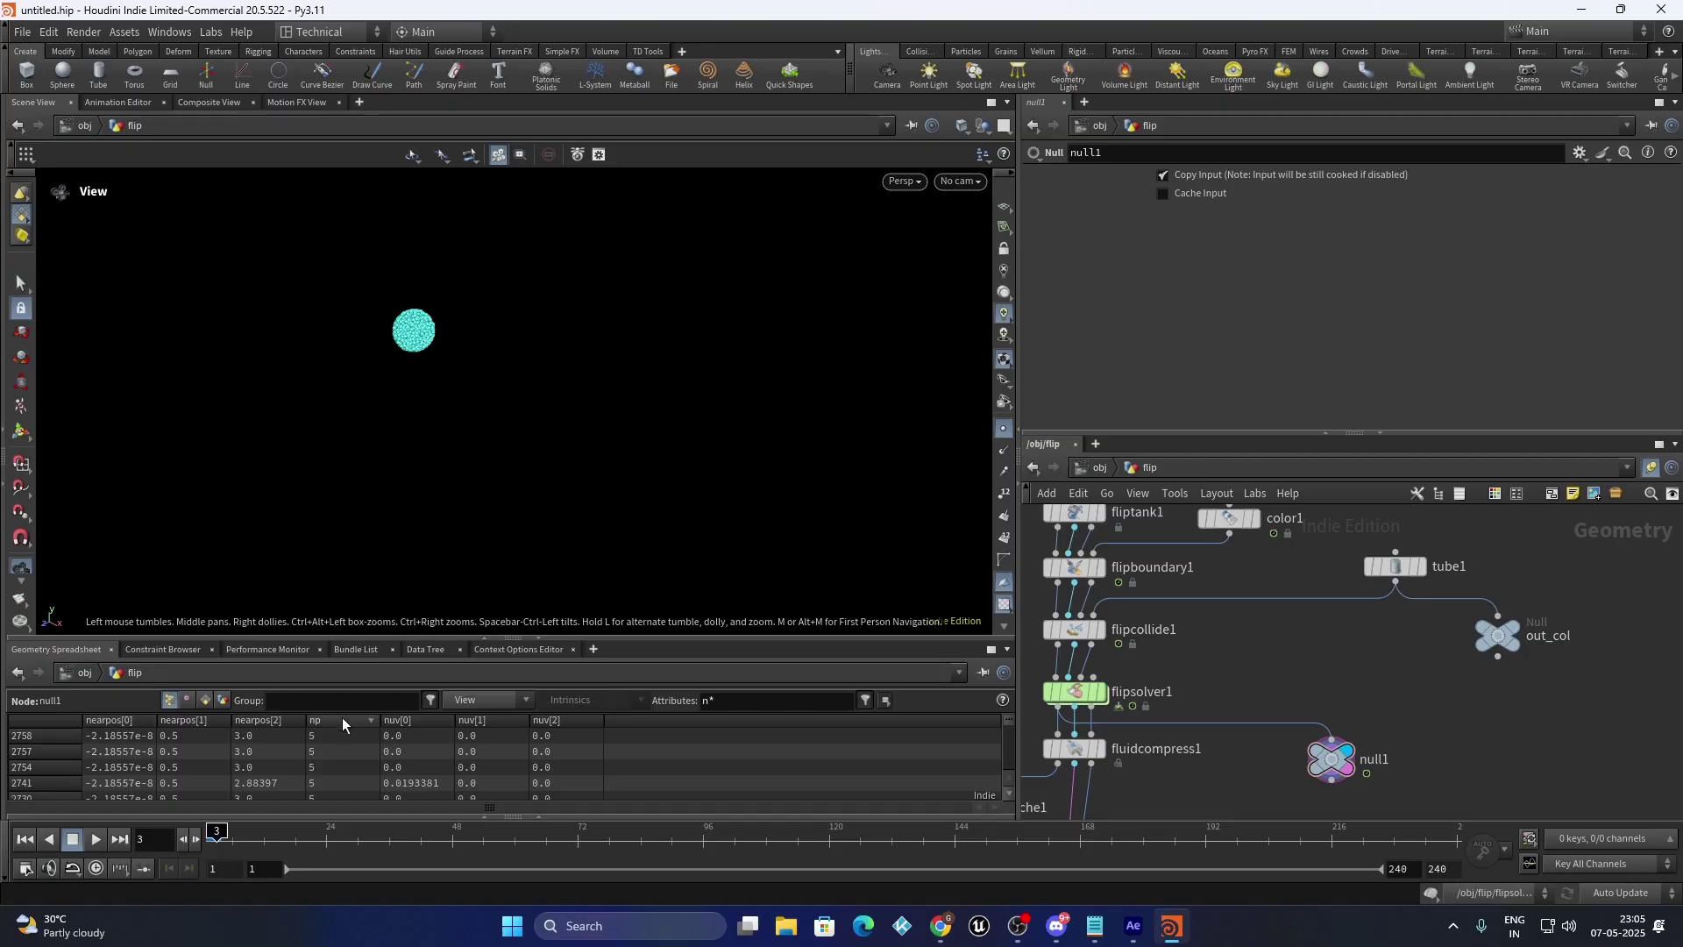
pyautogui.click(407, 720)
pyautogui.scroll(-3, 1420, 701)
pyautogui.scroll(4, 1285, 668)
pyautogui.doubleClick(1284, 669)
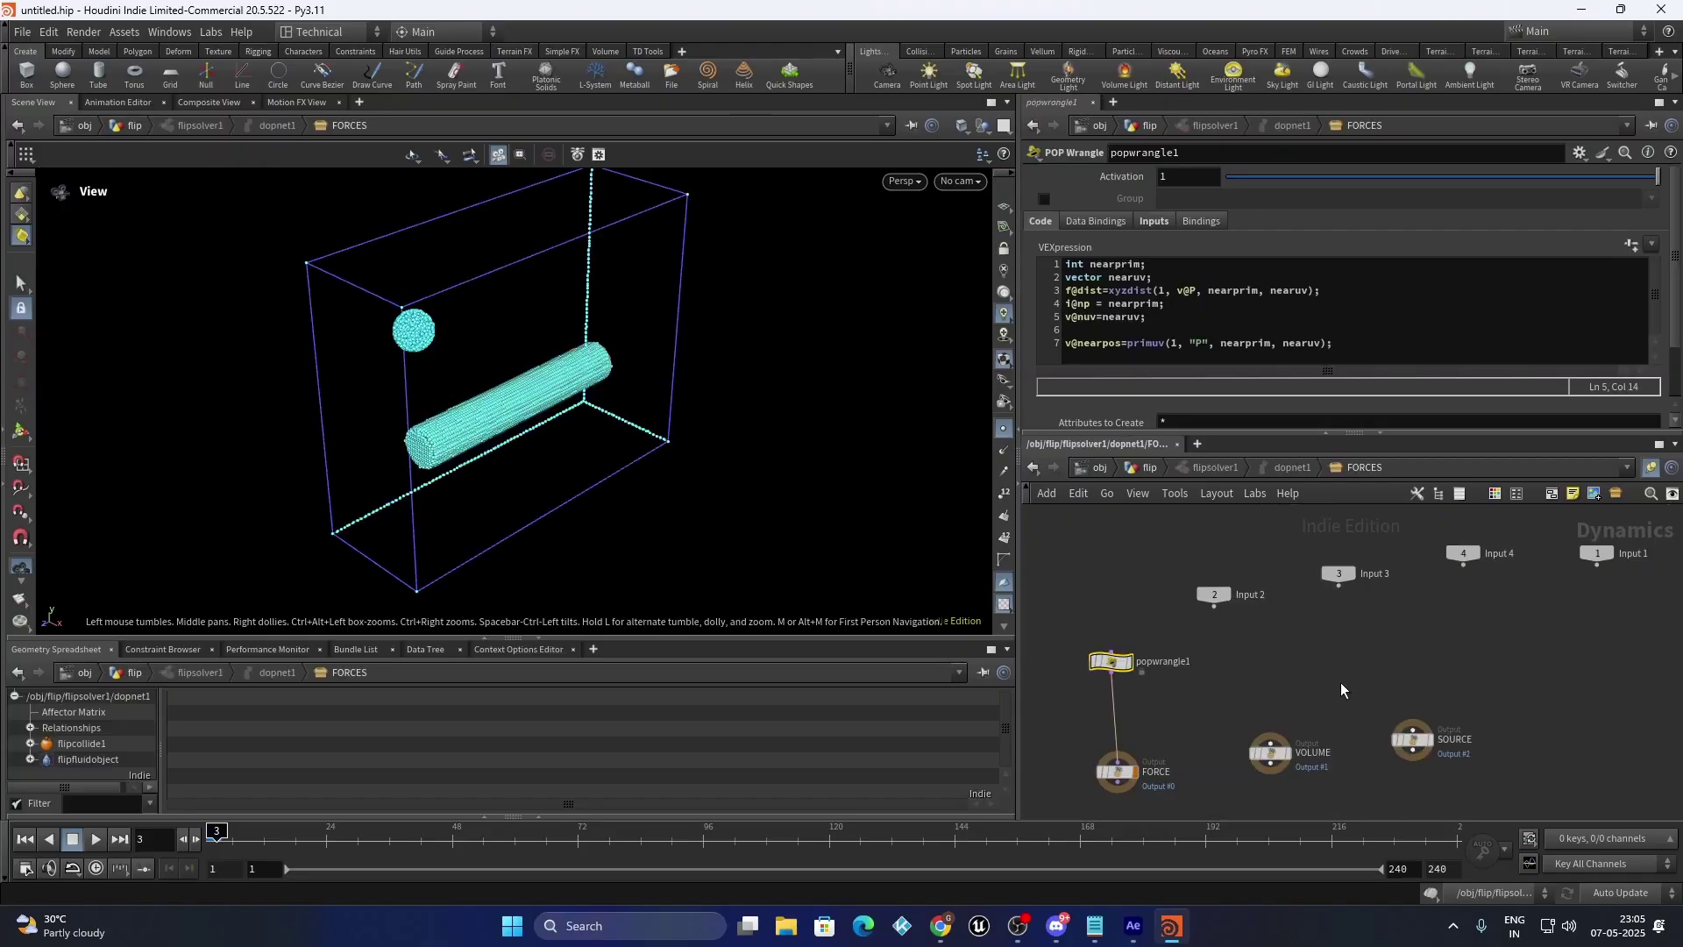
pyautogui.click(1341, 350)
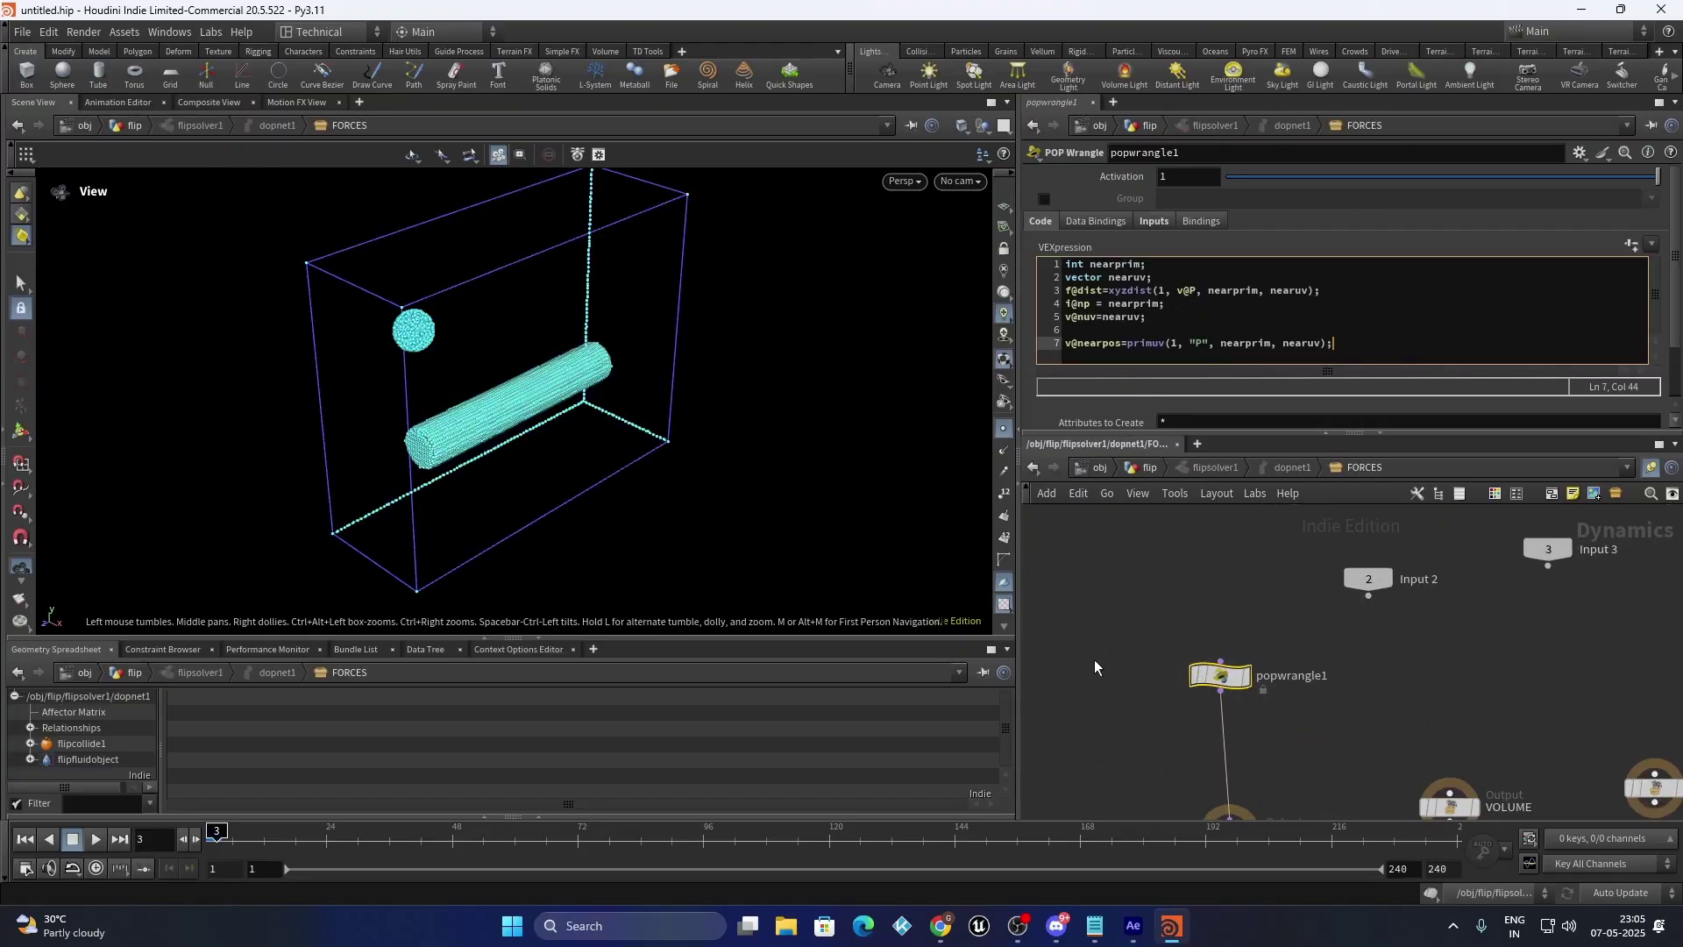
pyautogui.press('Return')
pyautogui.press('Return')
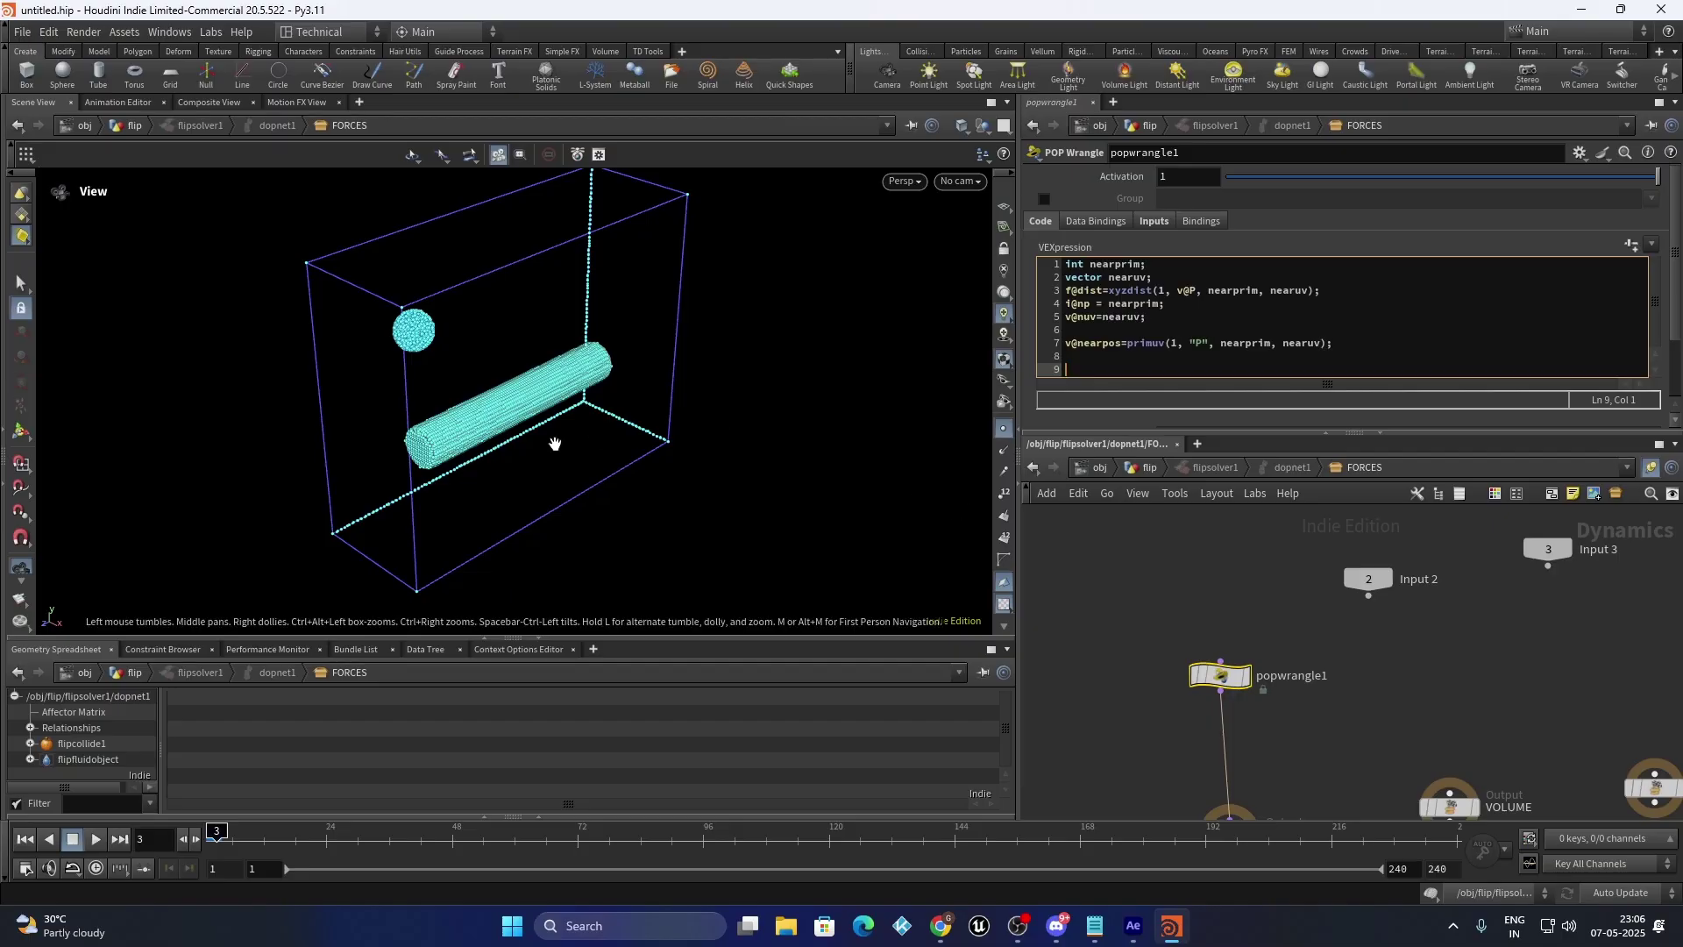
pyautogui.moveTo(555, 443); pyautogui.dragTo(491, 526)
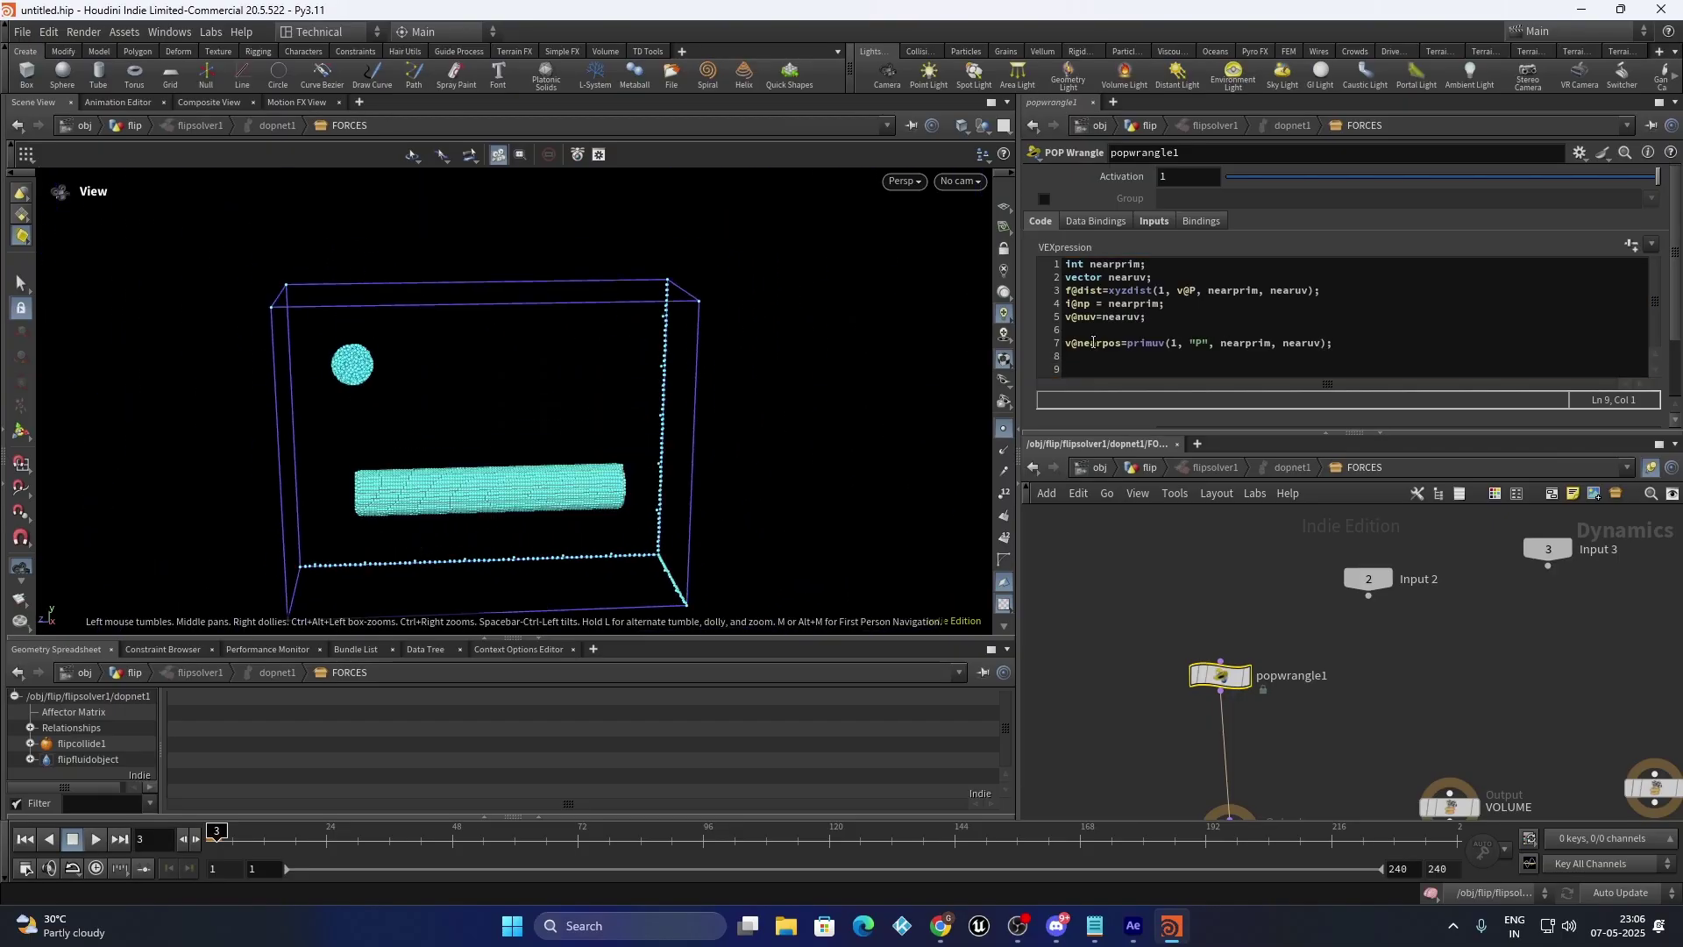
pyautogui.click(1351, 351)
pyautogui.press('Return')
pyautogui.press('Return')
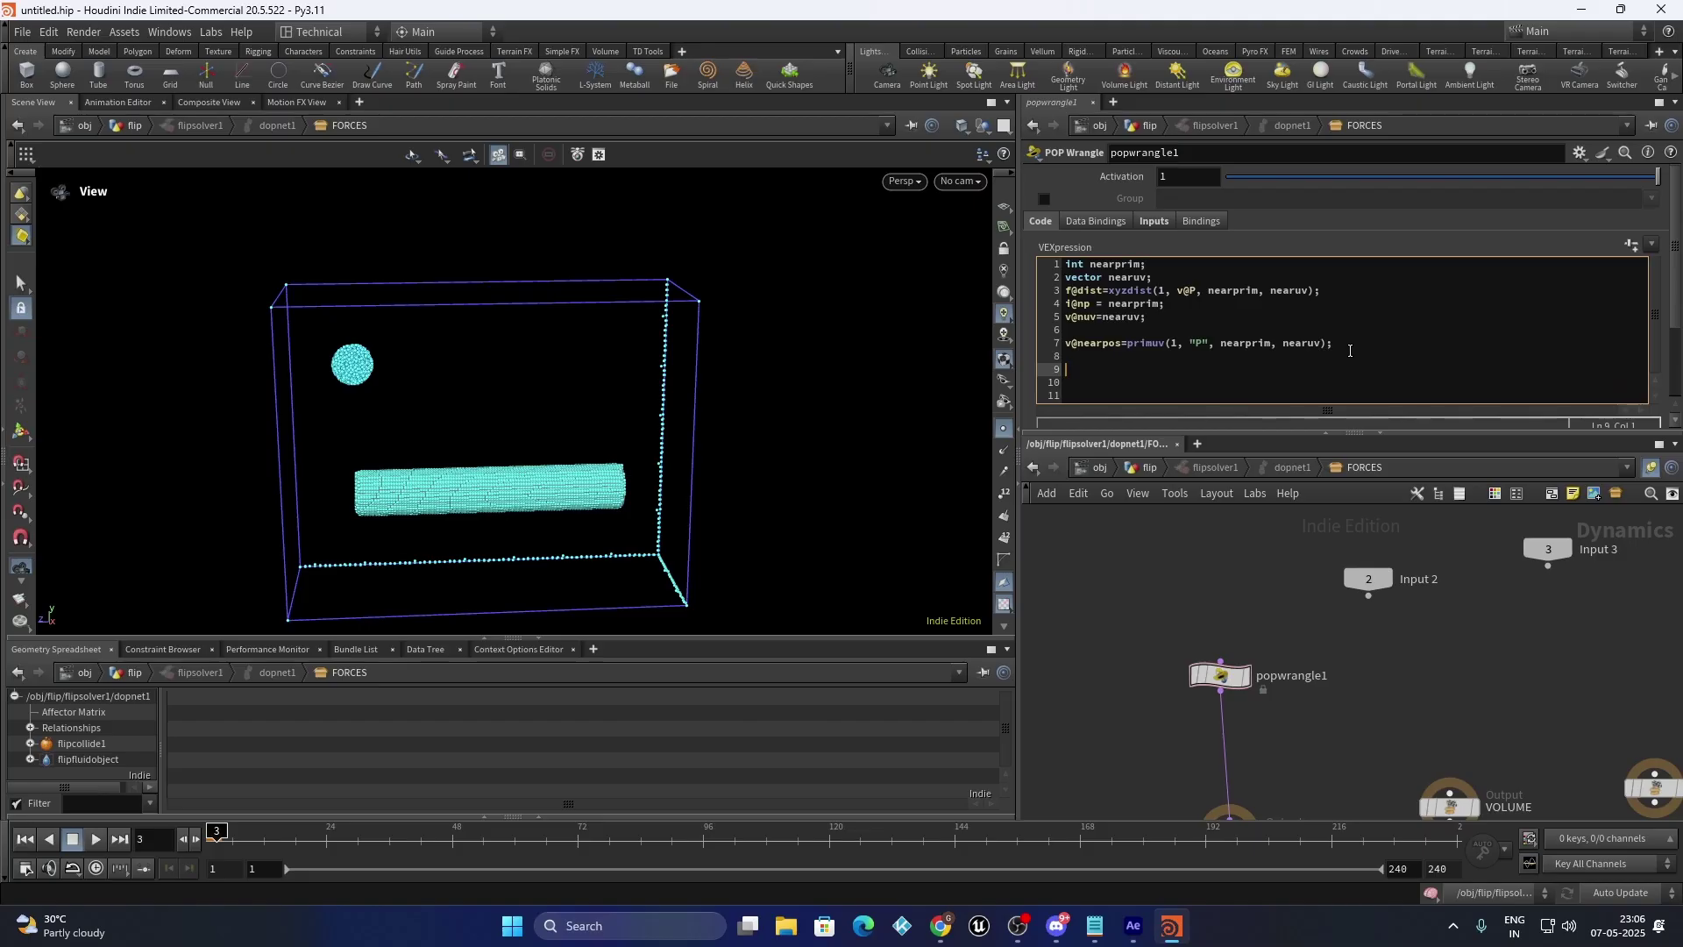
pyautogui.scroll(2, 402, 375)
pyautogui.scroll(1, 401, 375)
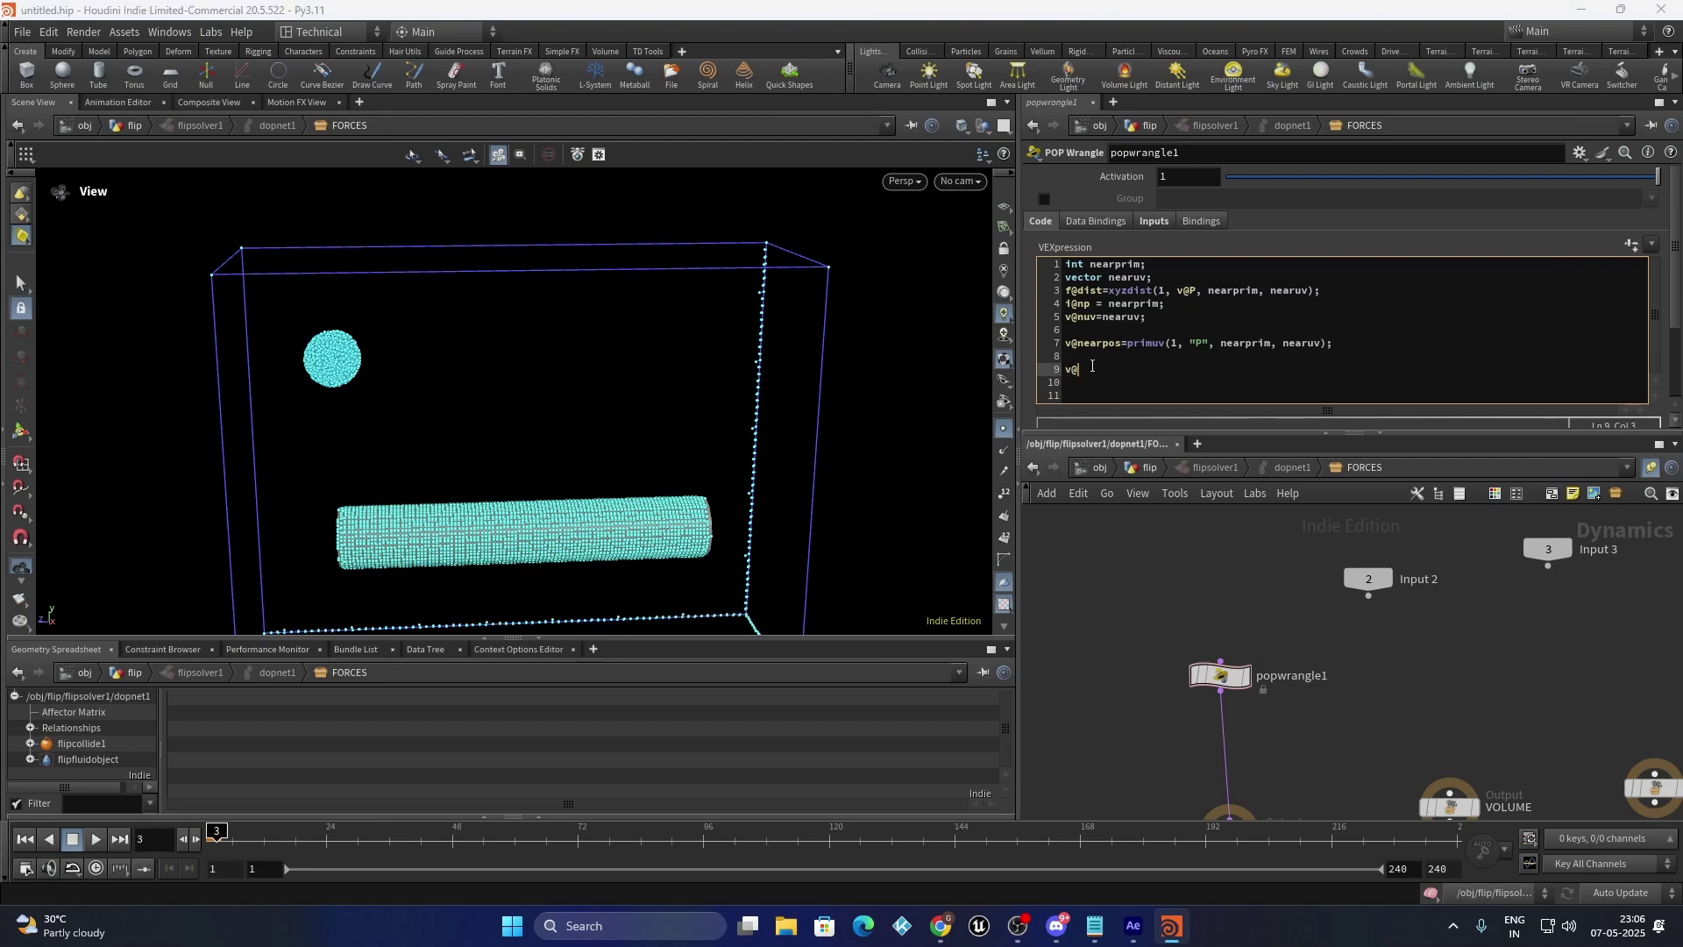
pyautogui.write('@vel=')
pyautogui.press('Left')
pyautogui.press('Left')
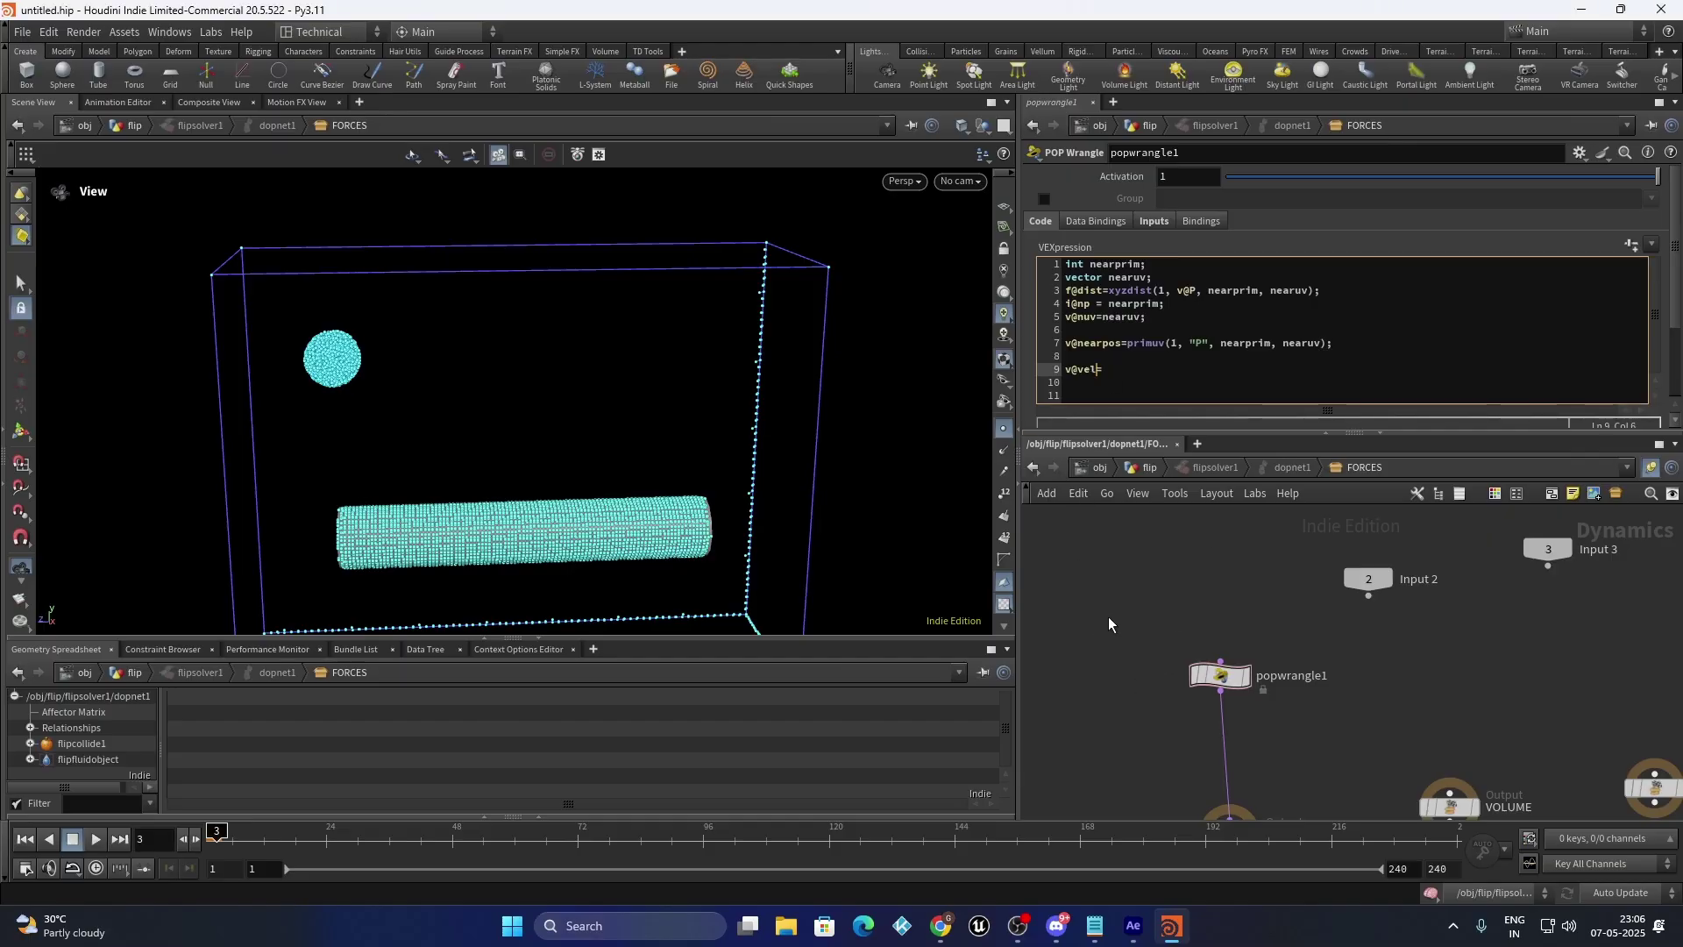
pyautogui.write('o')
pyautogui.click(1149, 374)
pyautogui.write('v@P')
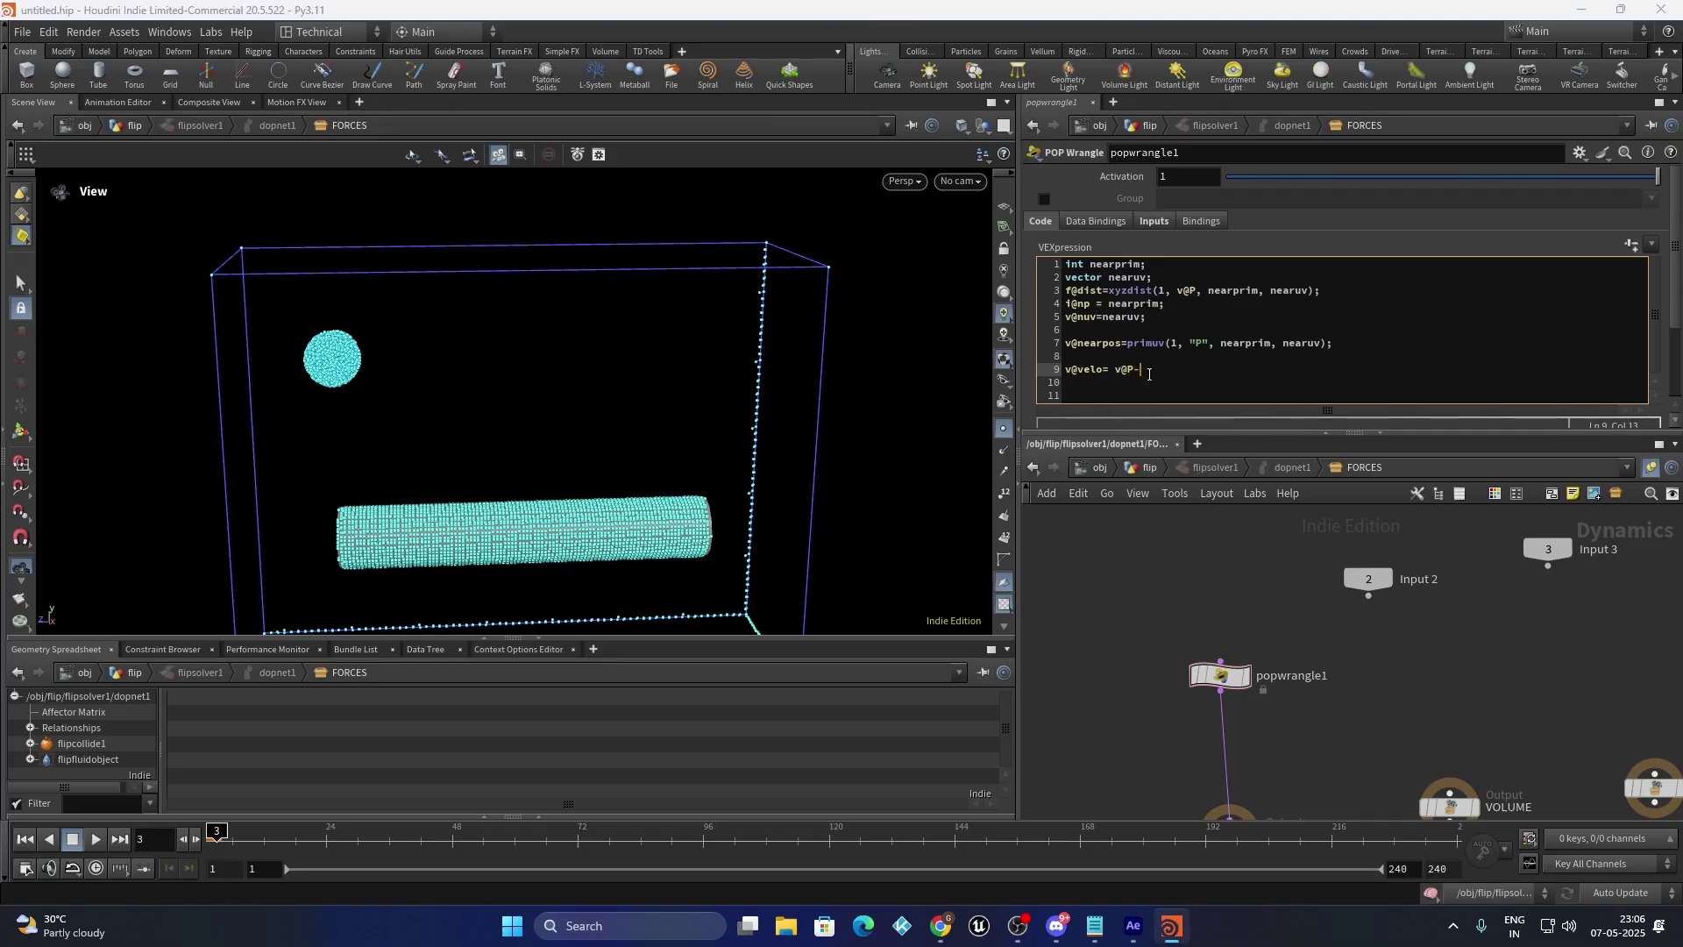
pyautogui.write('-v')
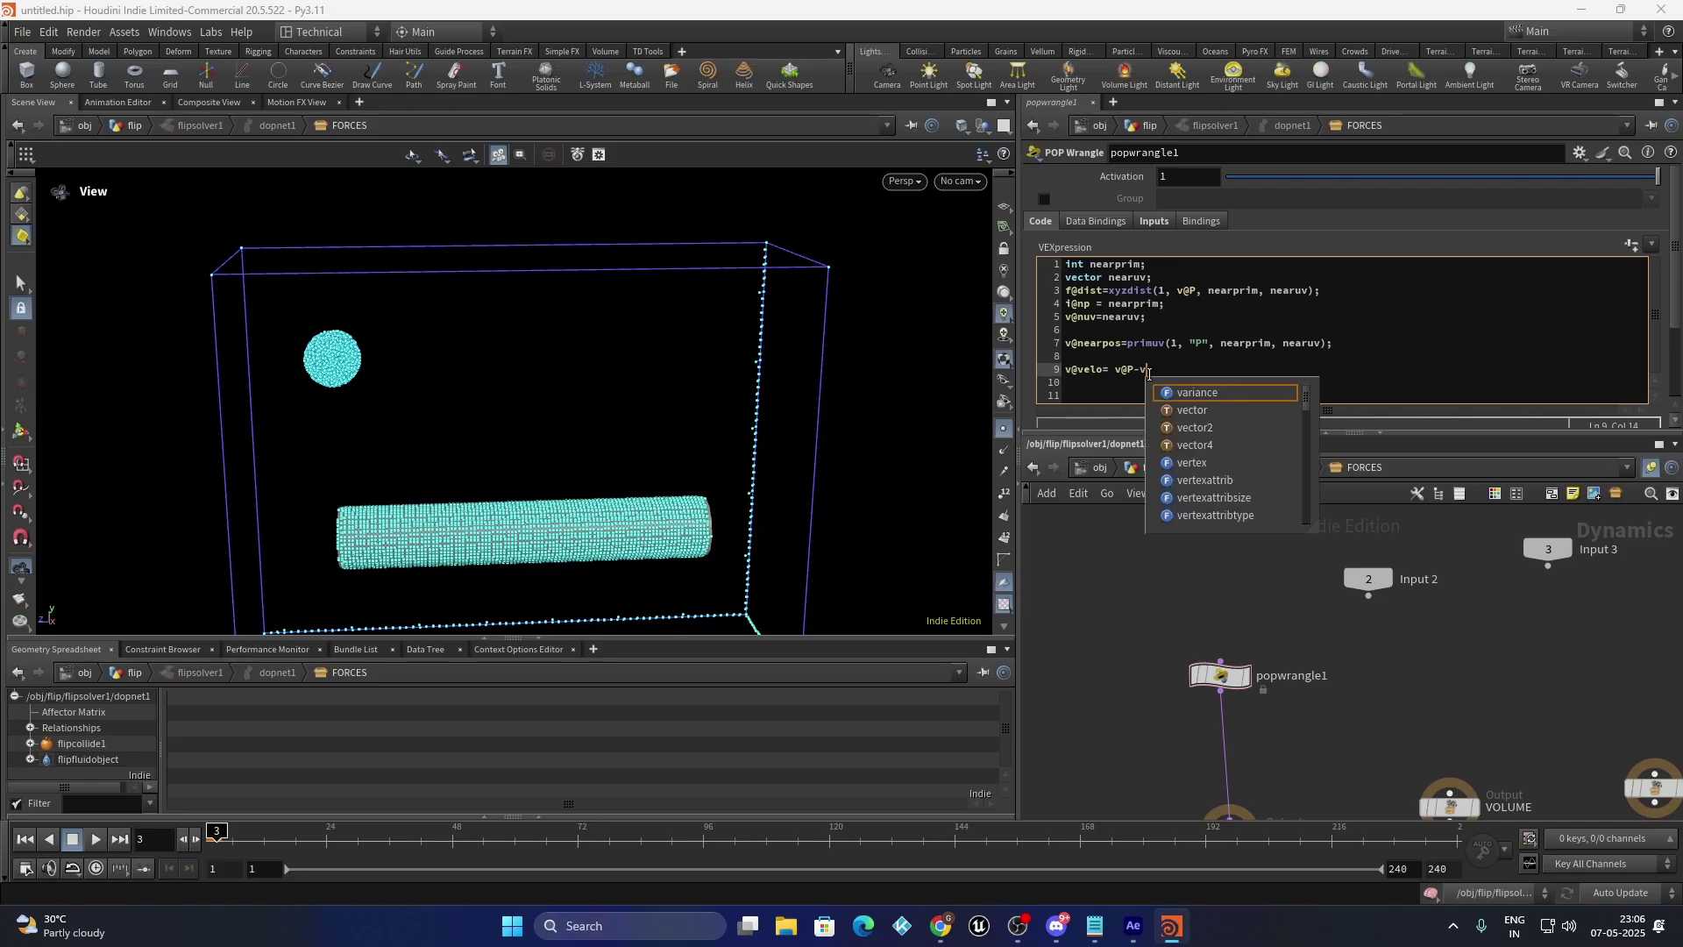
pyautogui.write('@nearpos;')
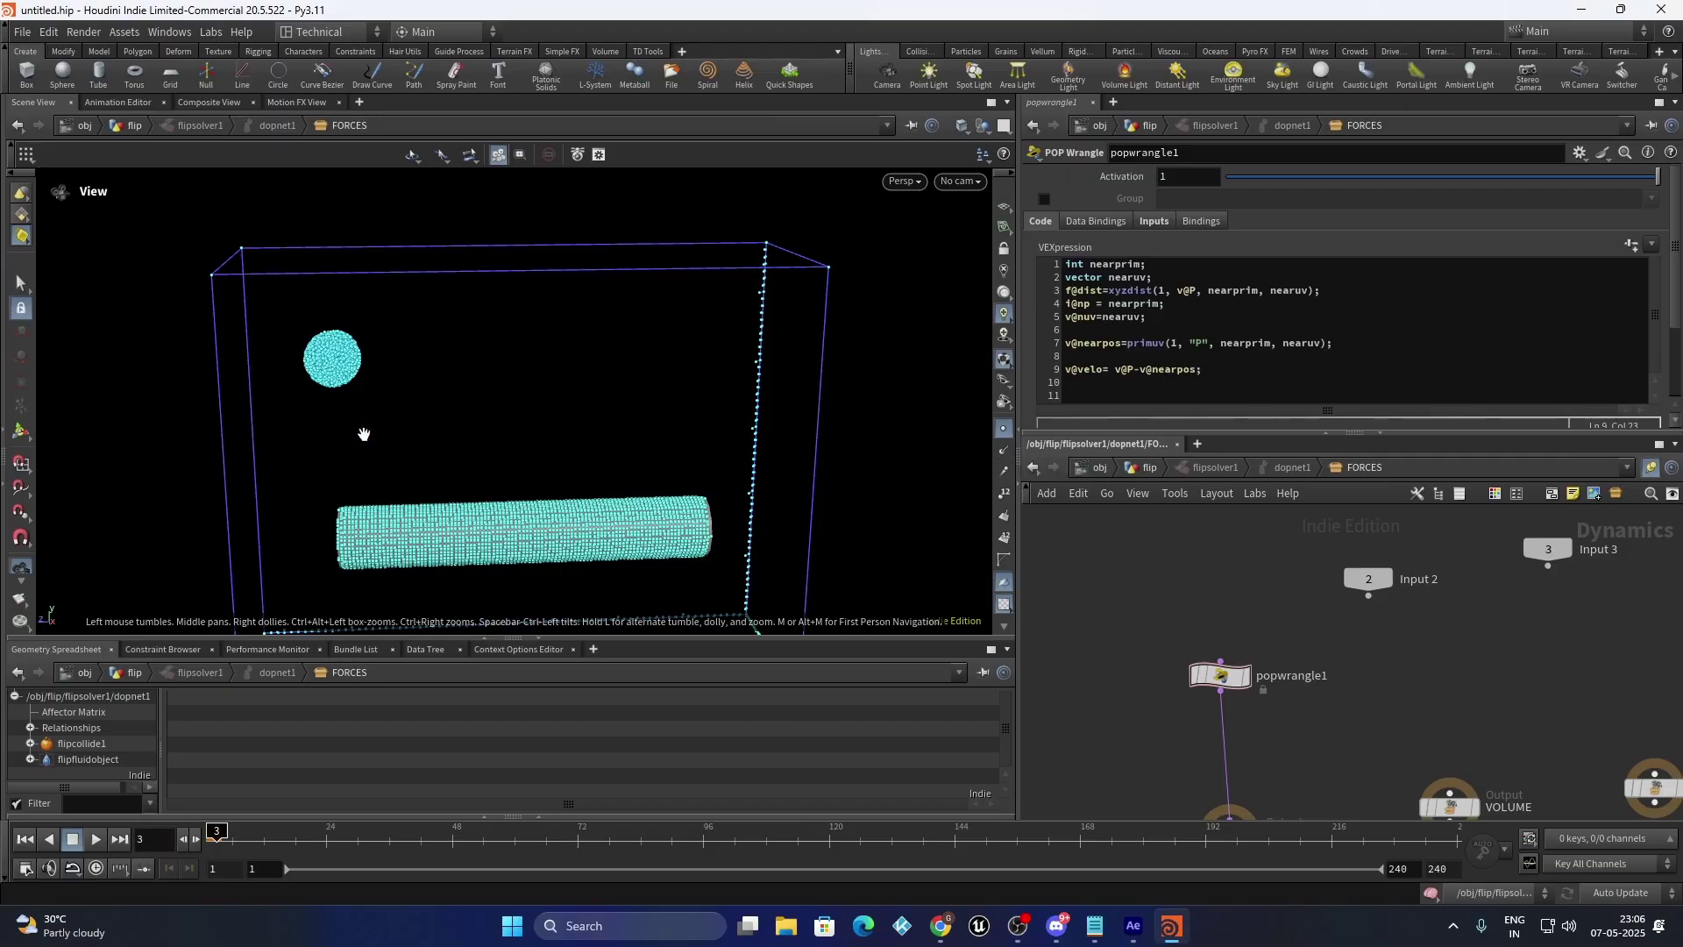
# Step: Wrap the subtraction in normalize() and add a blank line below the velo line
pyautogui.scroll(3, 335, 477)
pyautogui.scroll(-2, 335, 477)
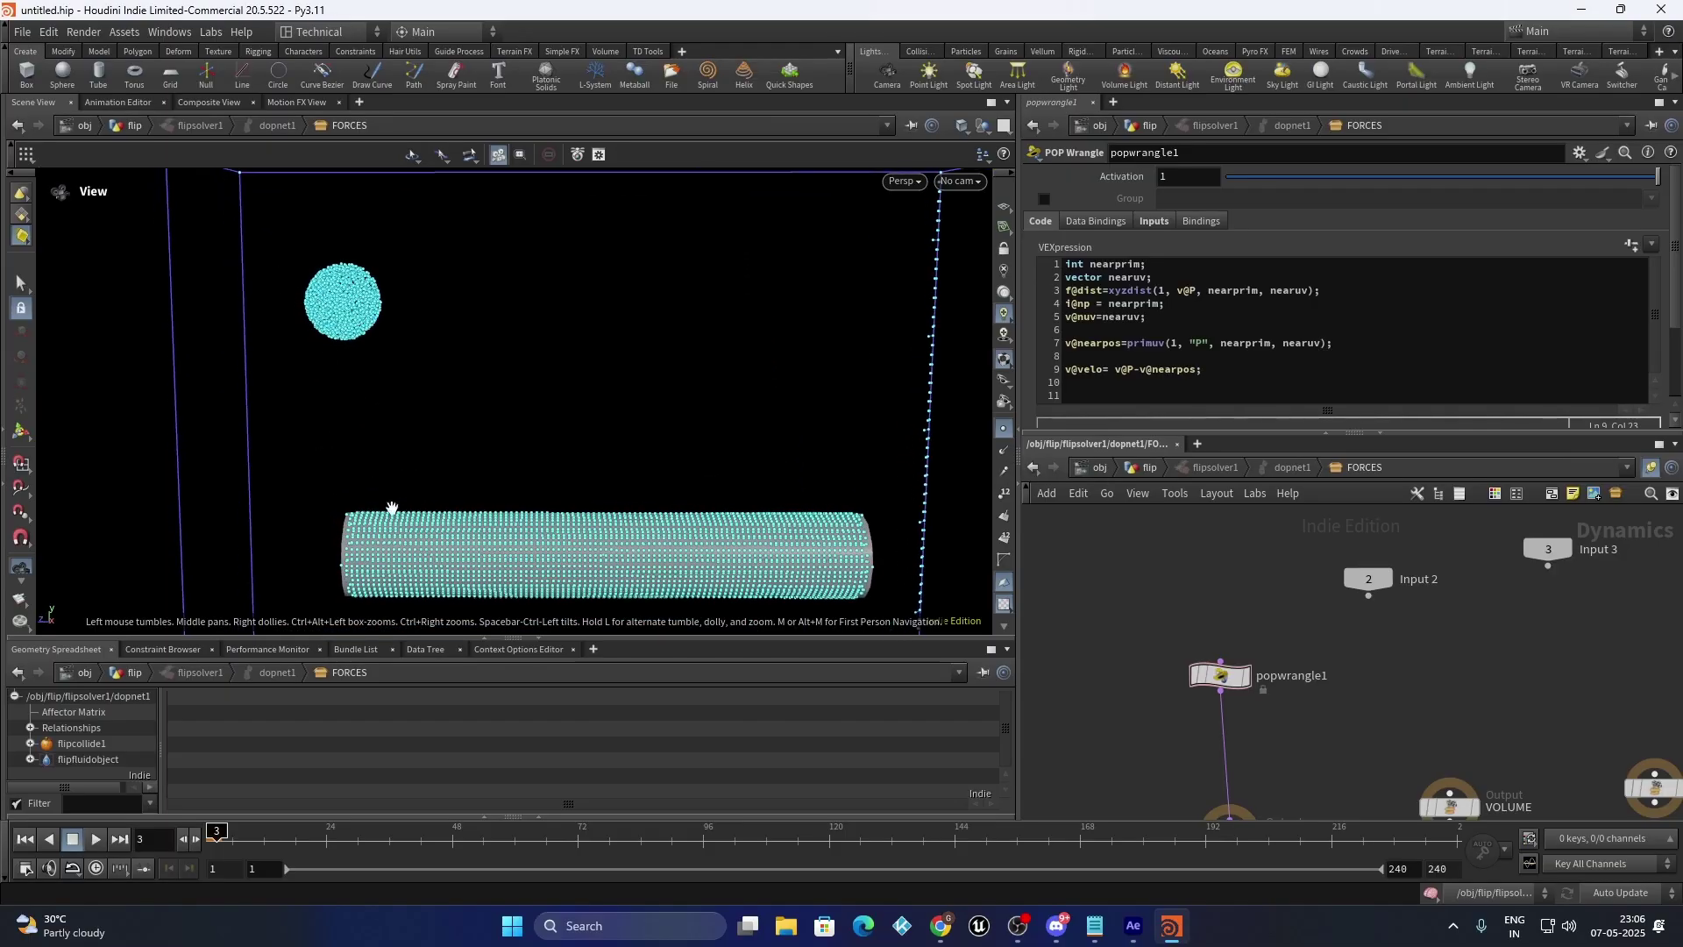
pyautogui.scroll(-3, 337, 301)
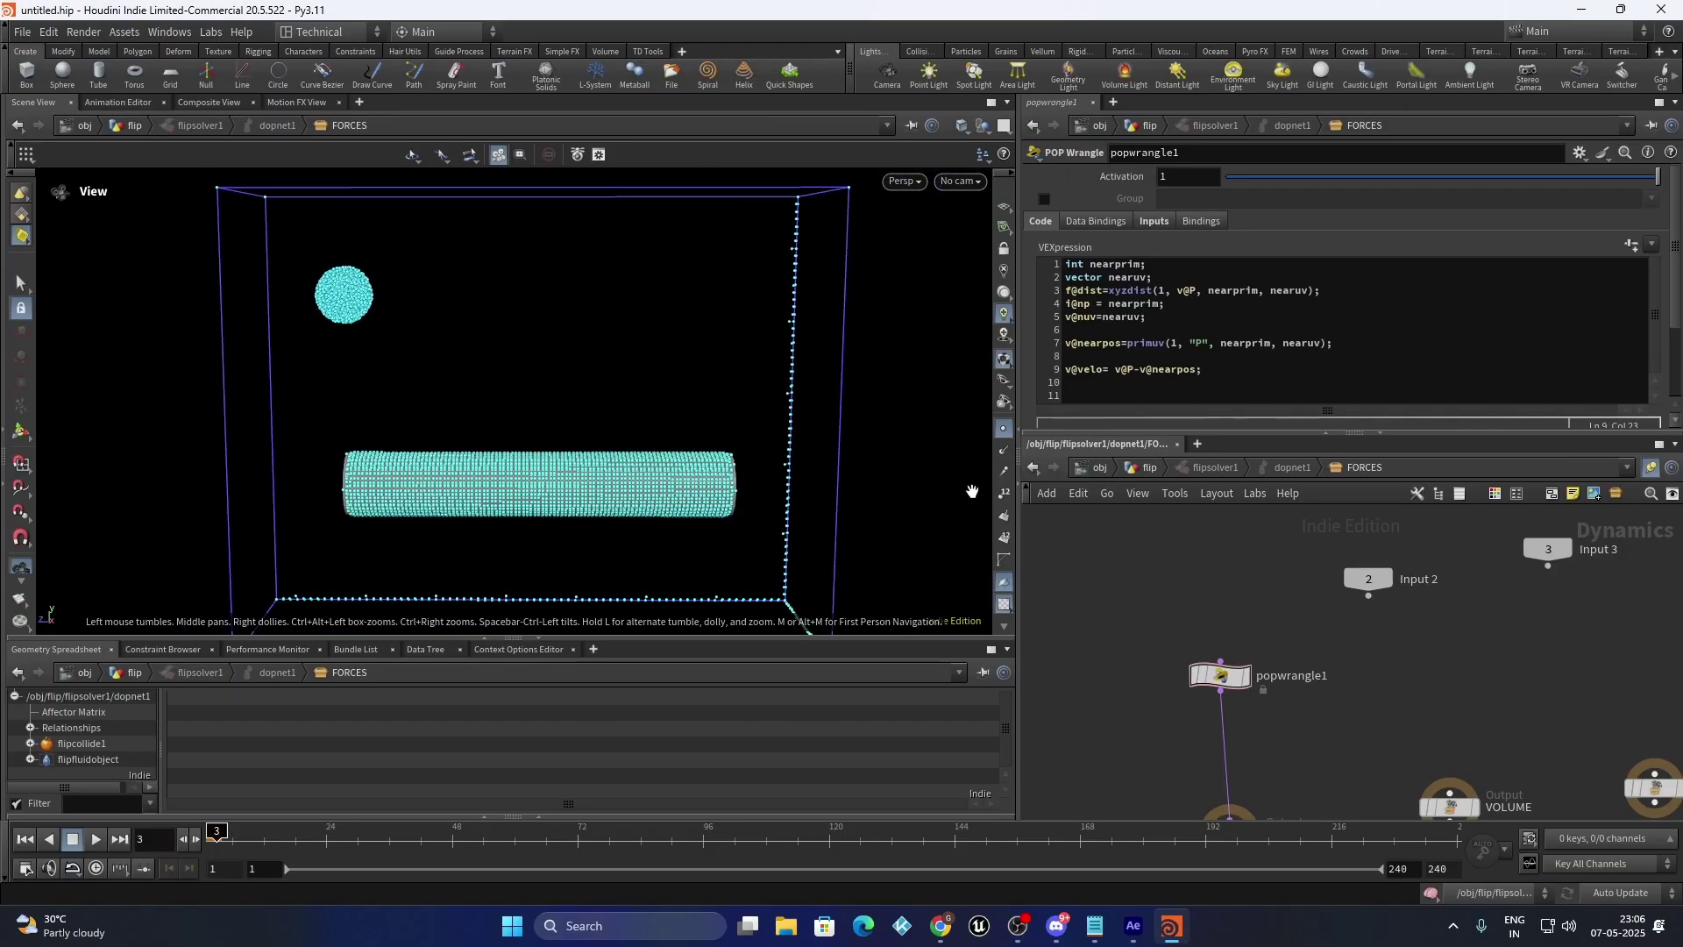
pyautogui.click(1115, 369)
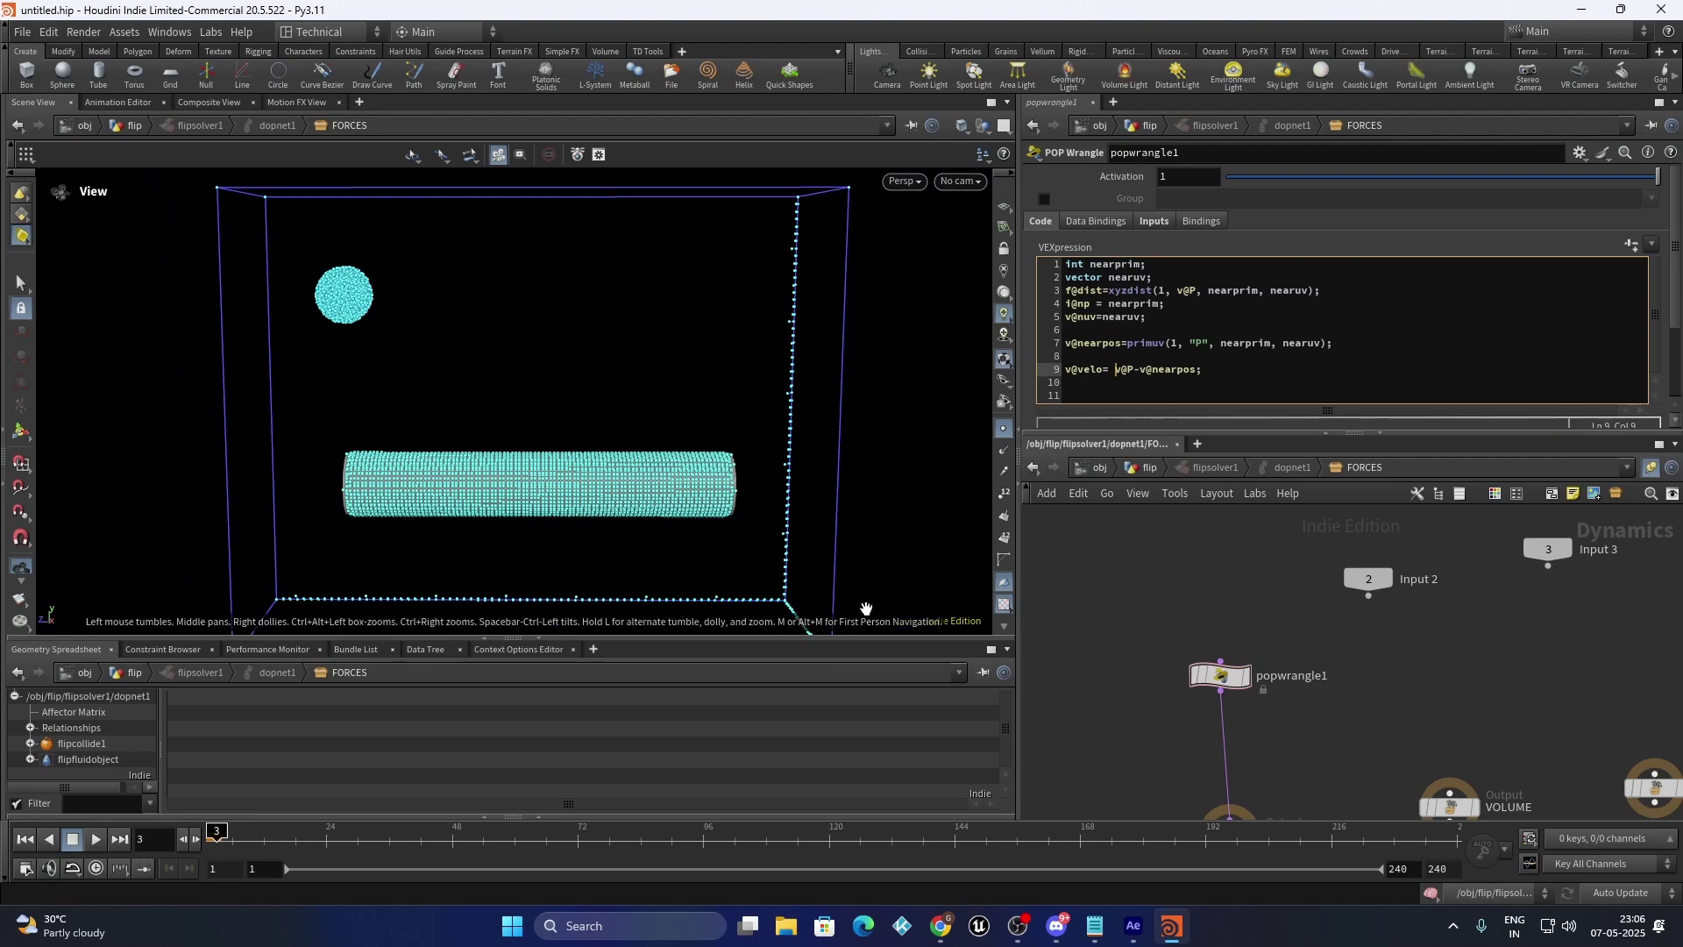
pyautogui.scroll(-4, 420, 522)
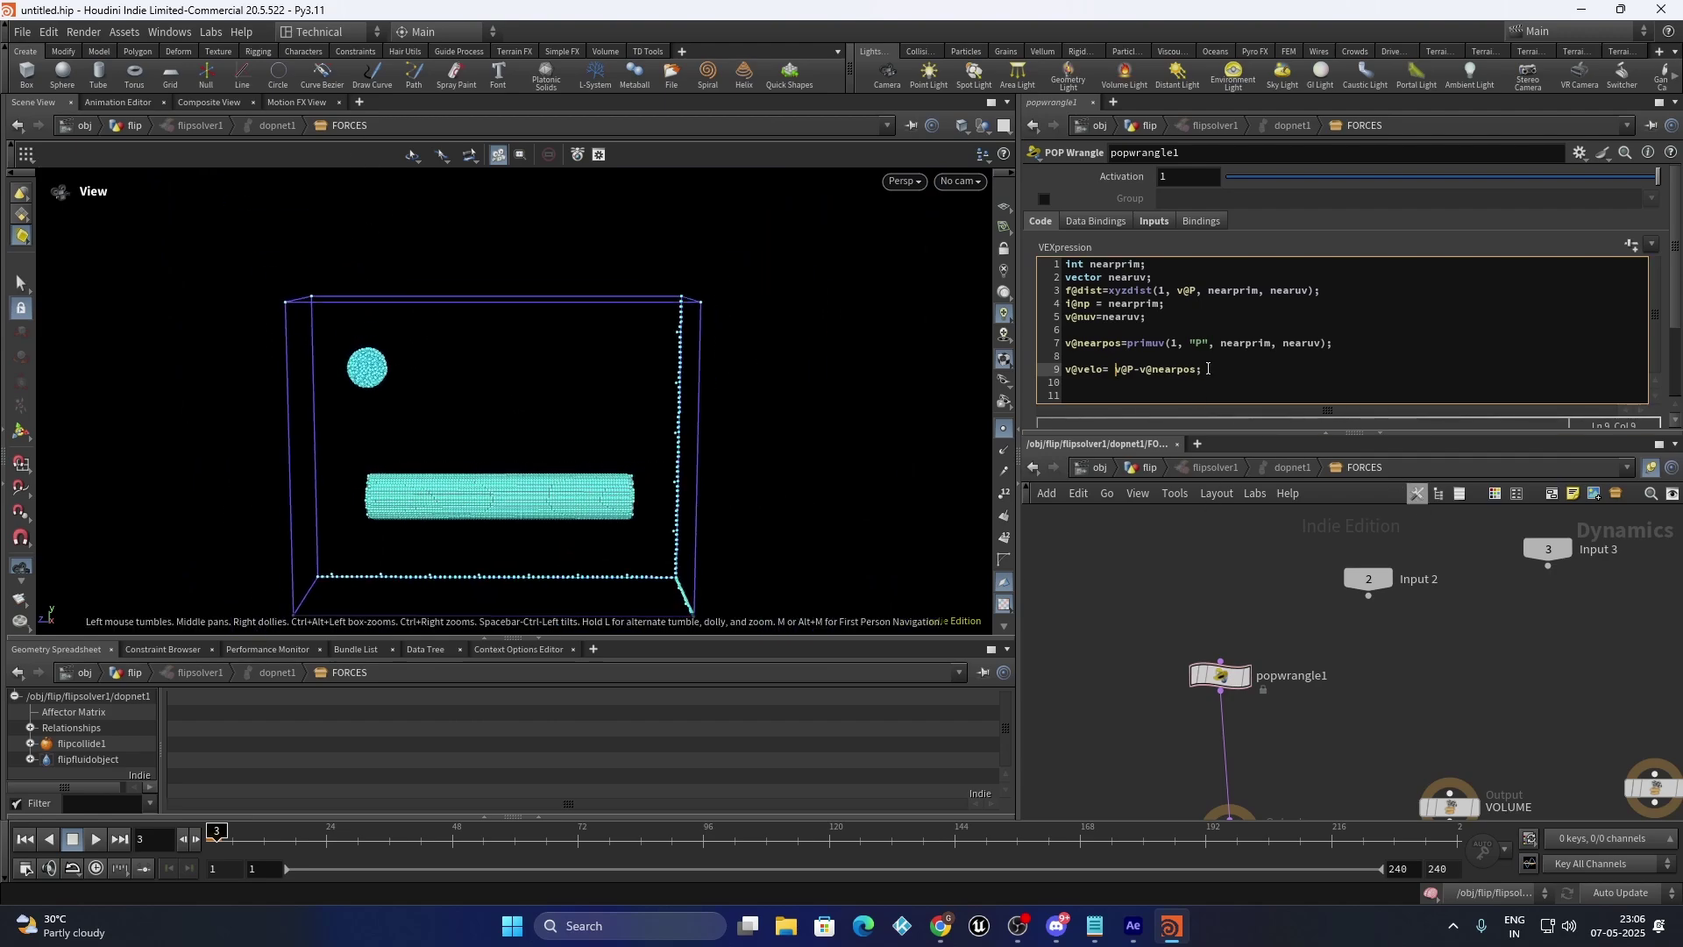
pyautogui.moveTo(1212, 369); pyautogui.dragTo(1115, 369)
pyautogui.click(1098, 369)
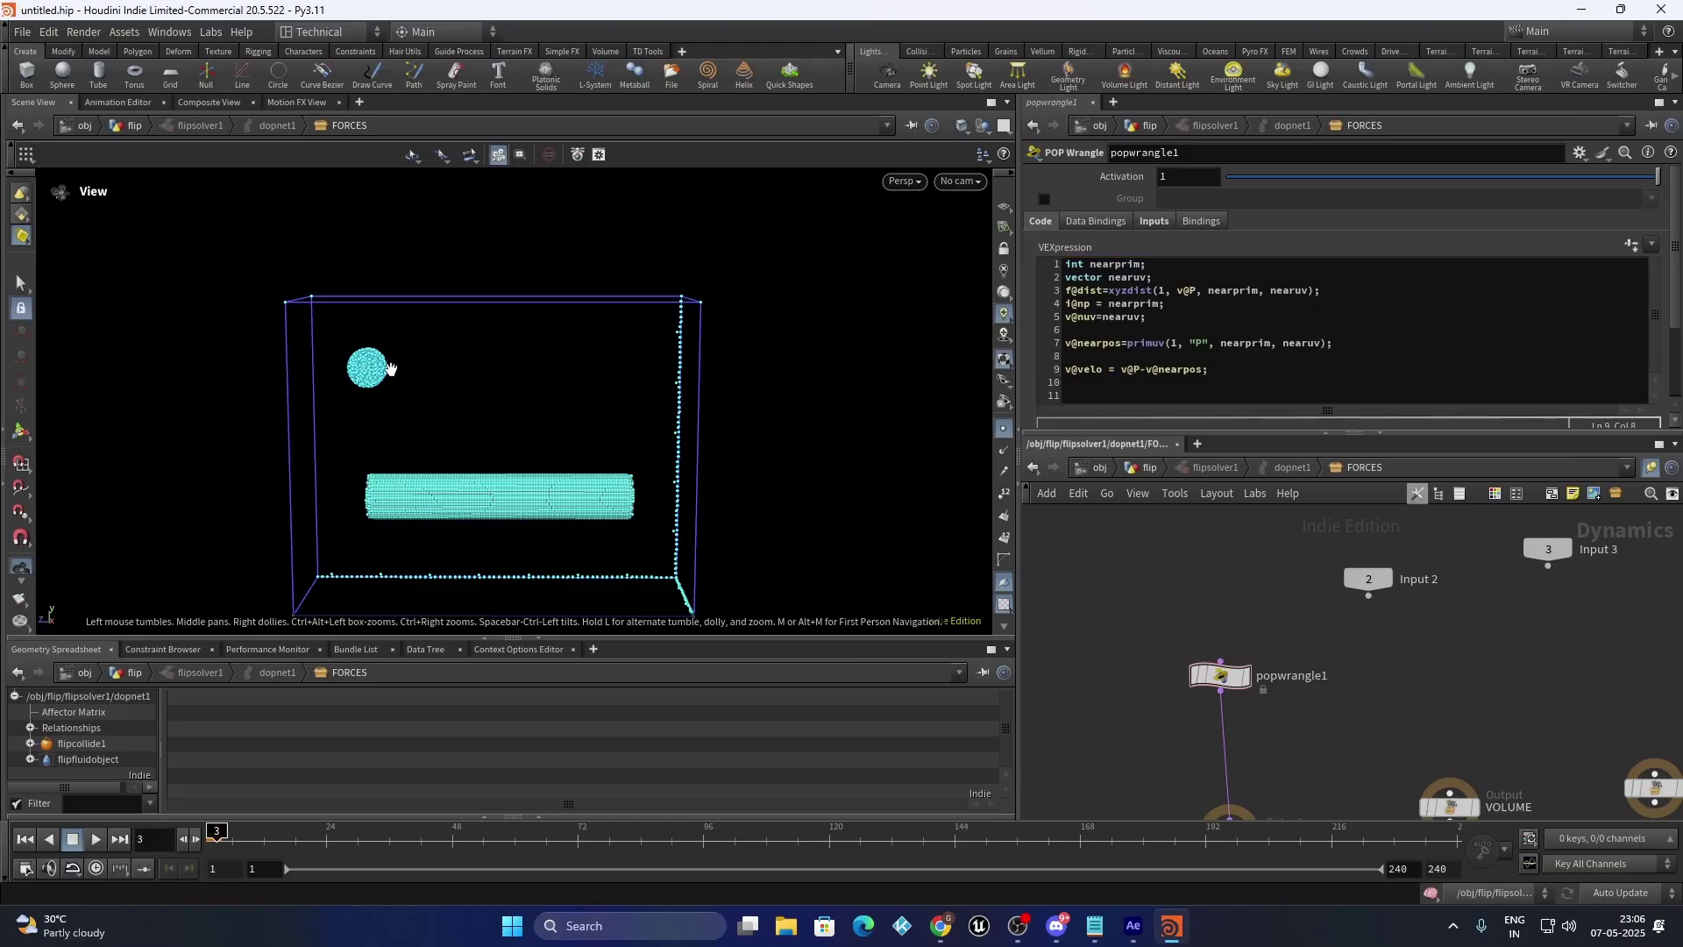
pyautogui.click(1123, 369)
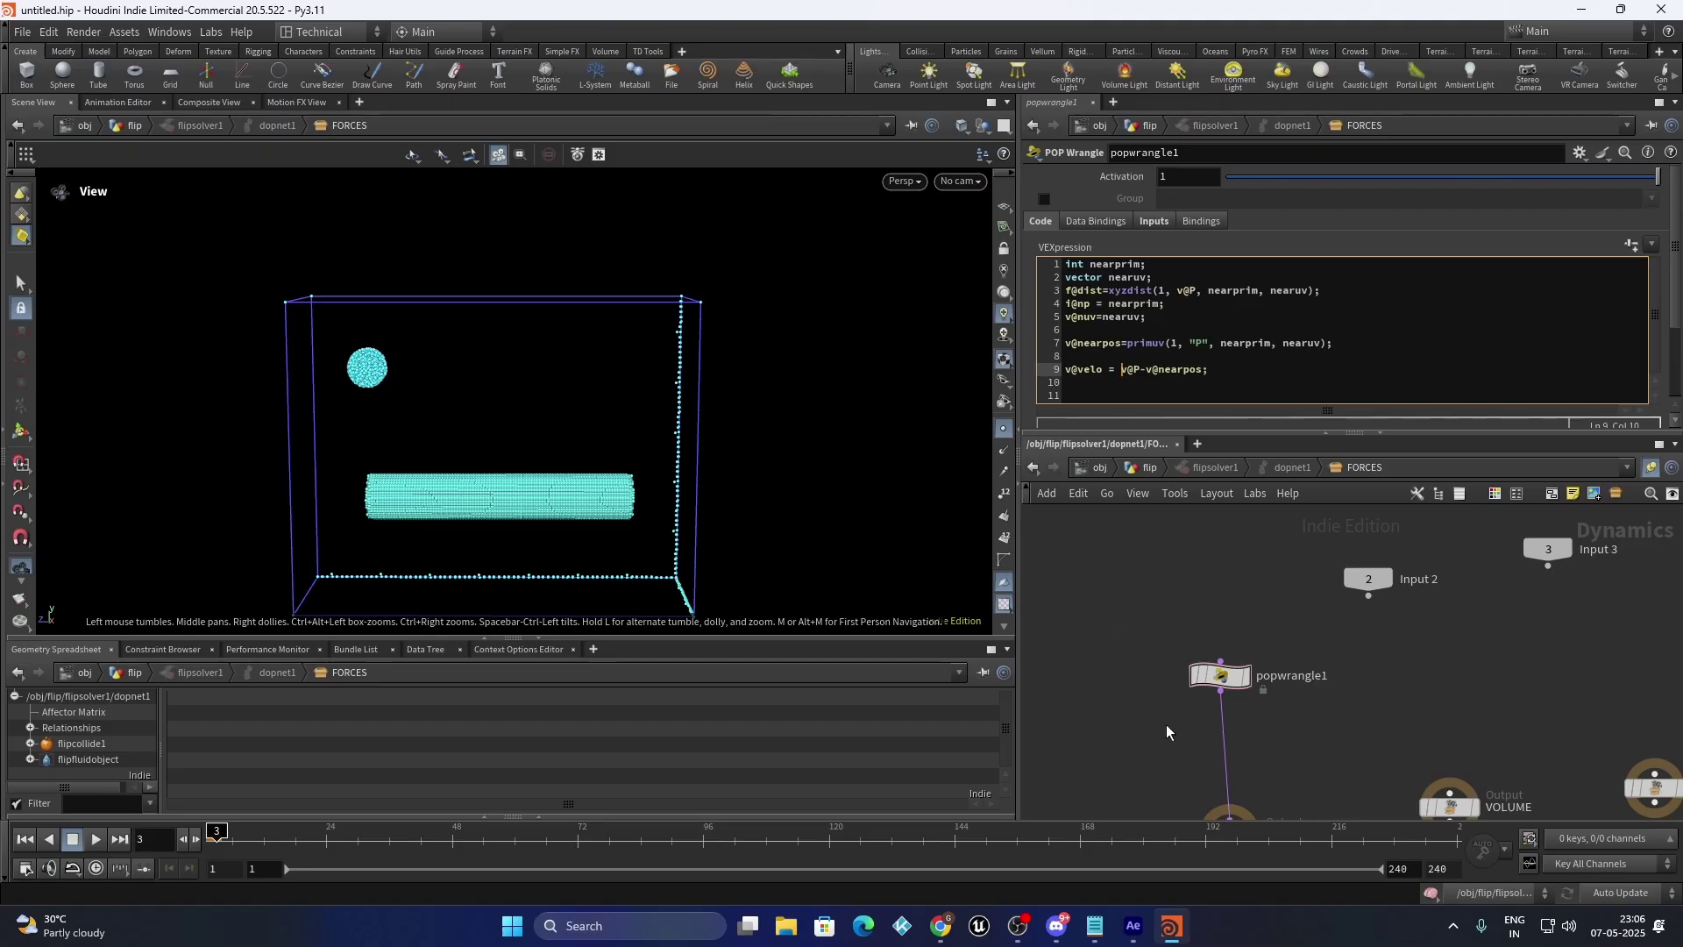
pyautogui.write('normalize(')
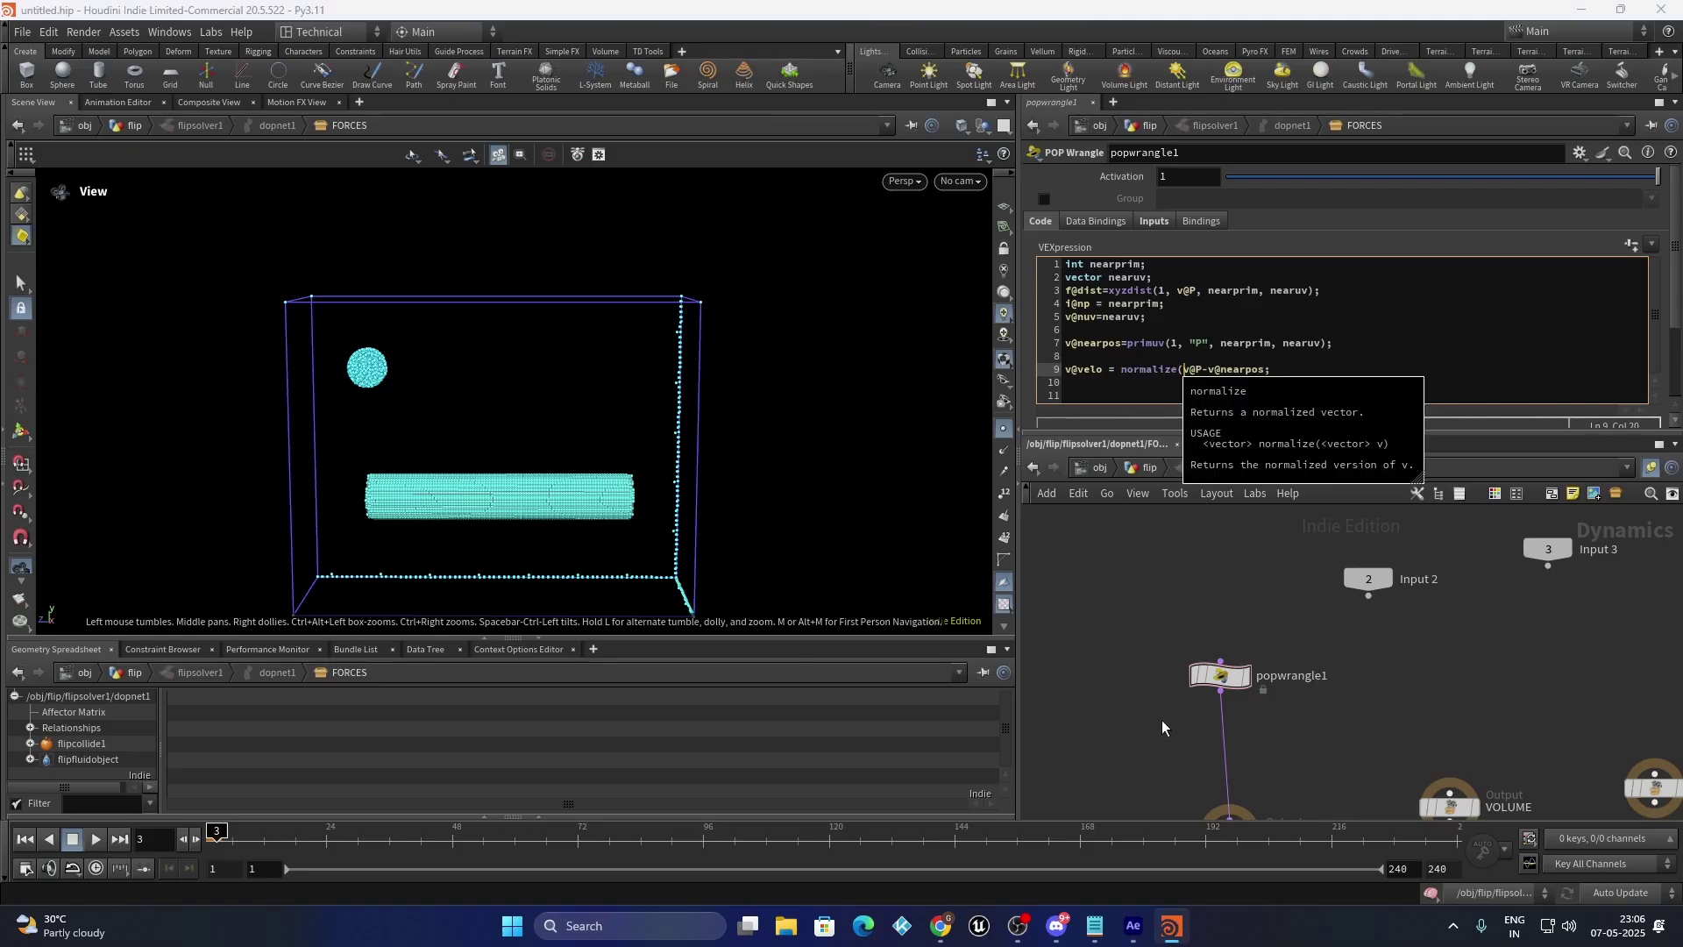
pyautogui.click(1263, 368)
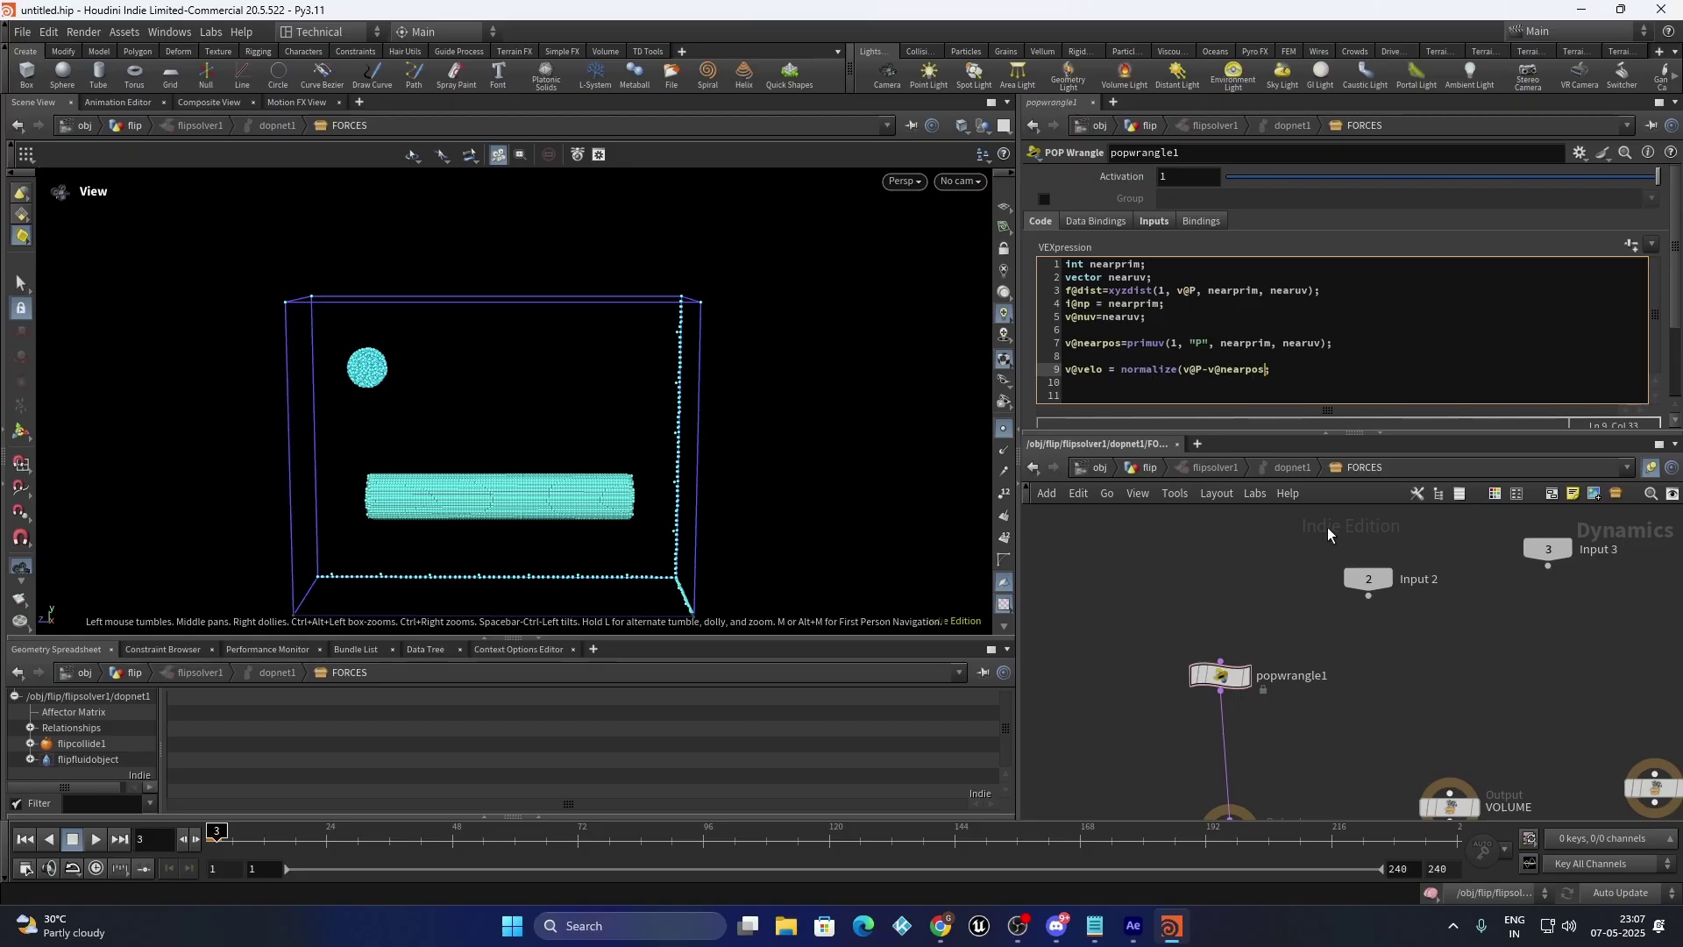
pyautogui.write(');')
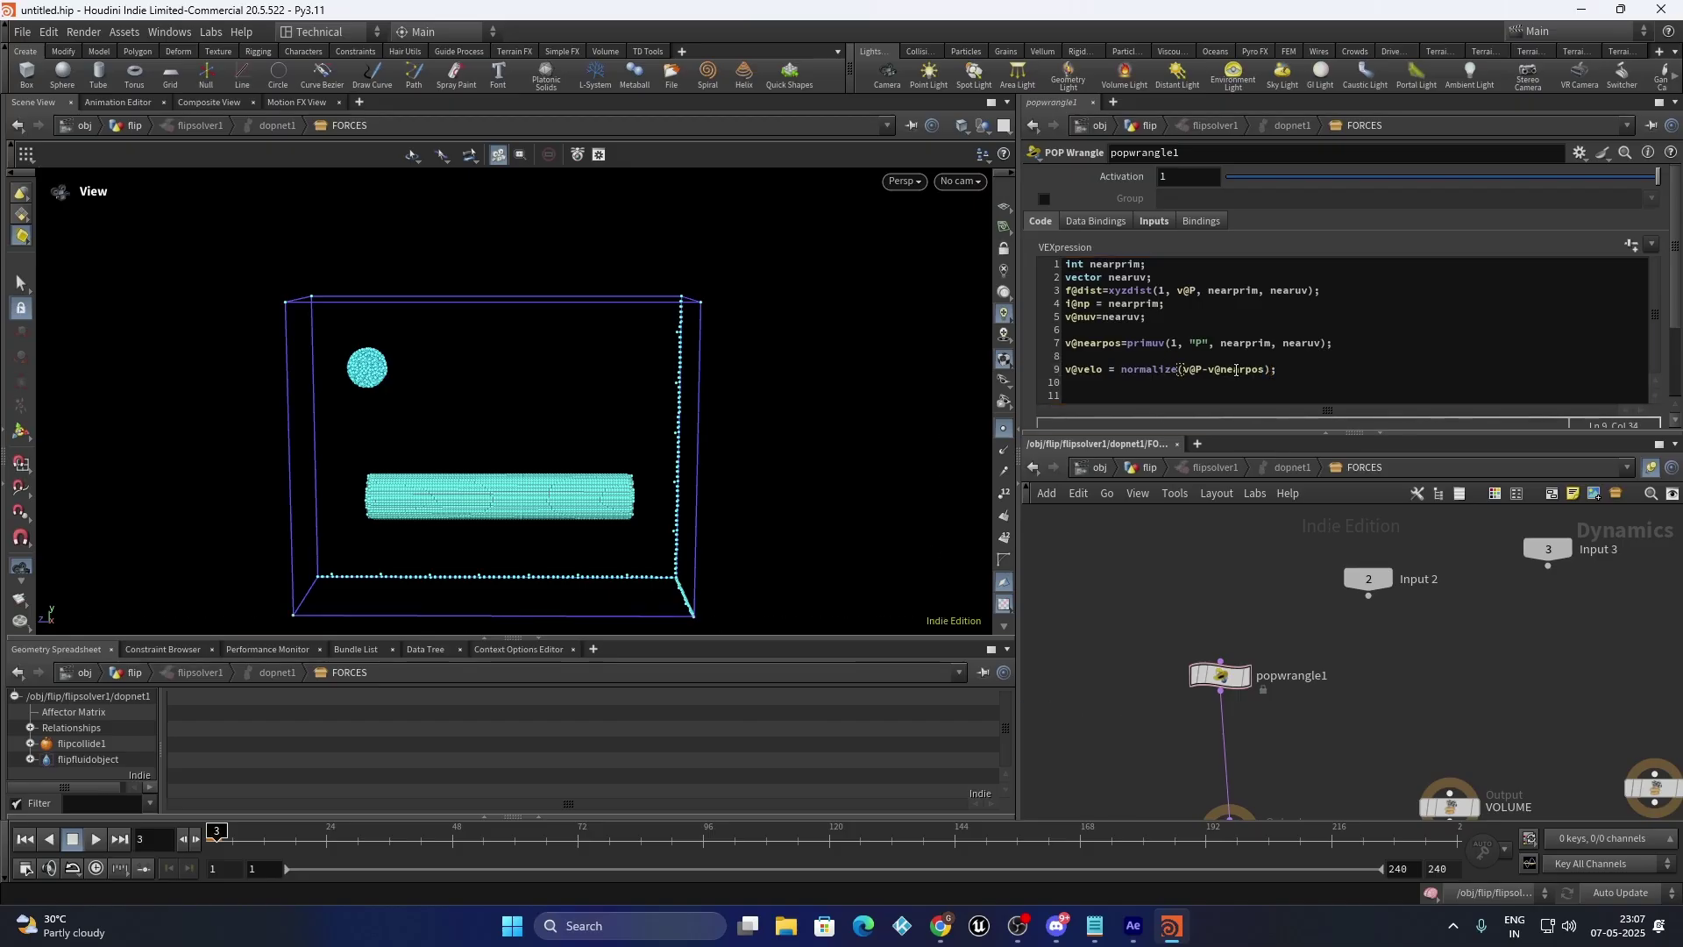
pyautogui.moveTo(1296, 374); pyautogui.dragTo(1125, 372)
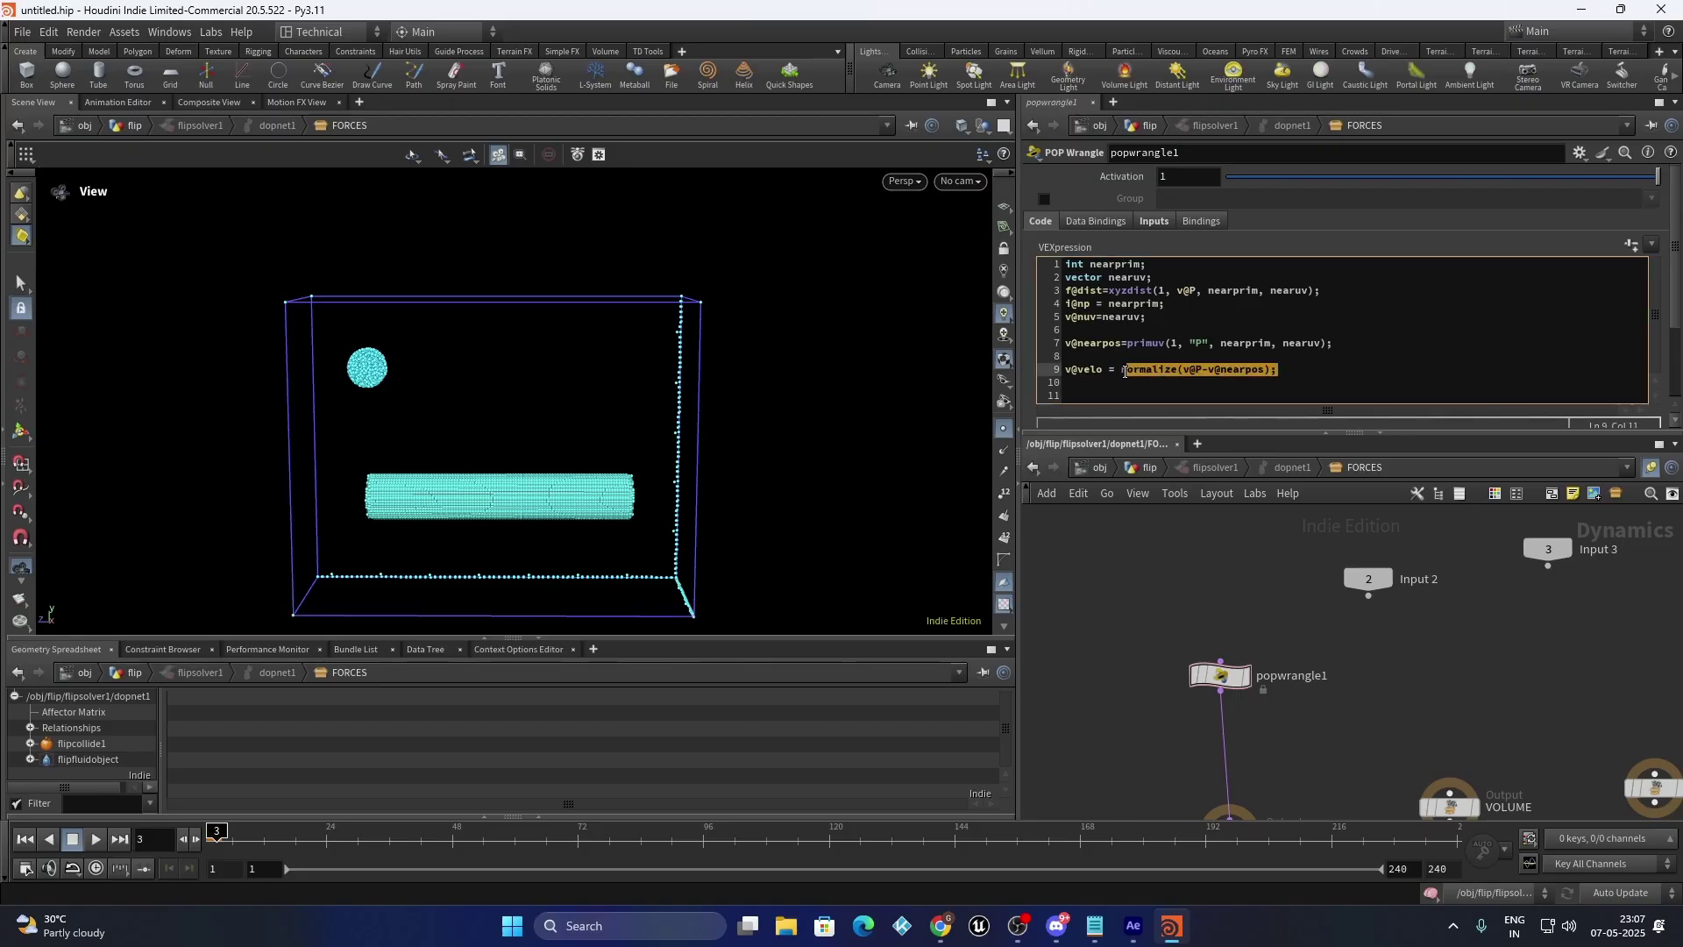
pyautogui.click(1313, 368)
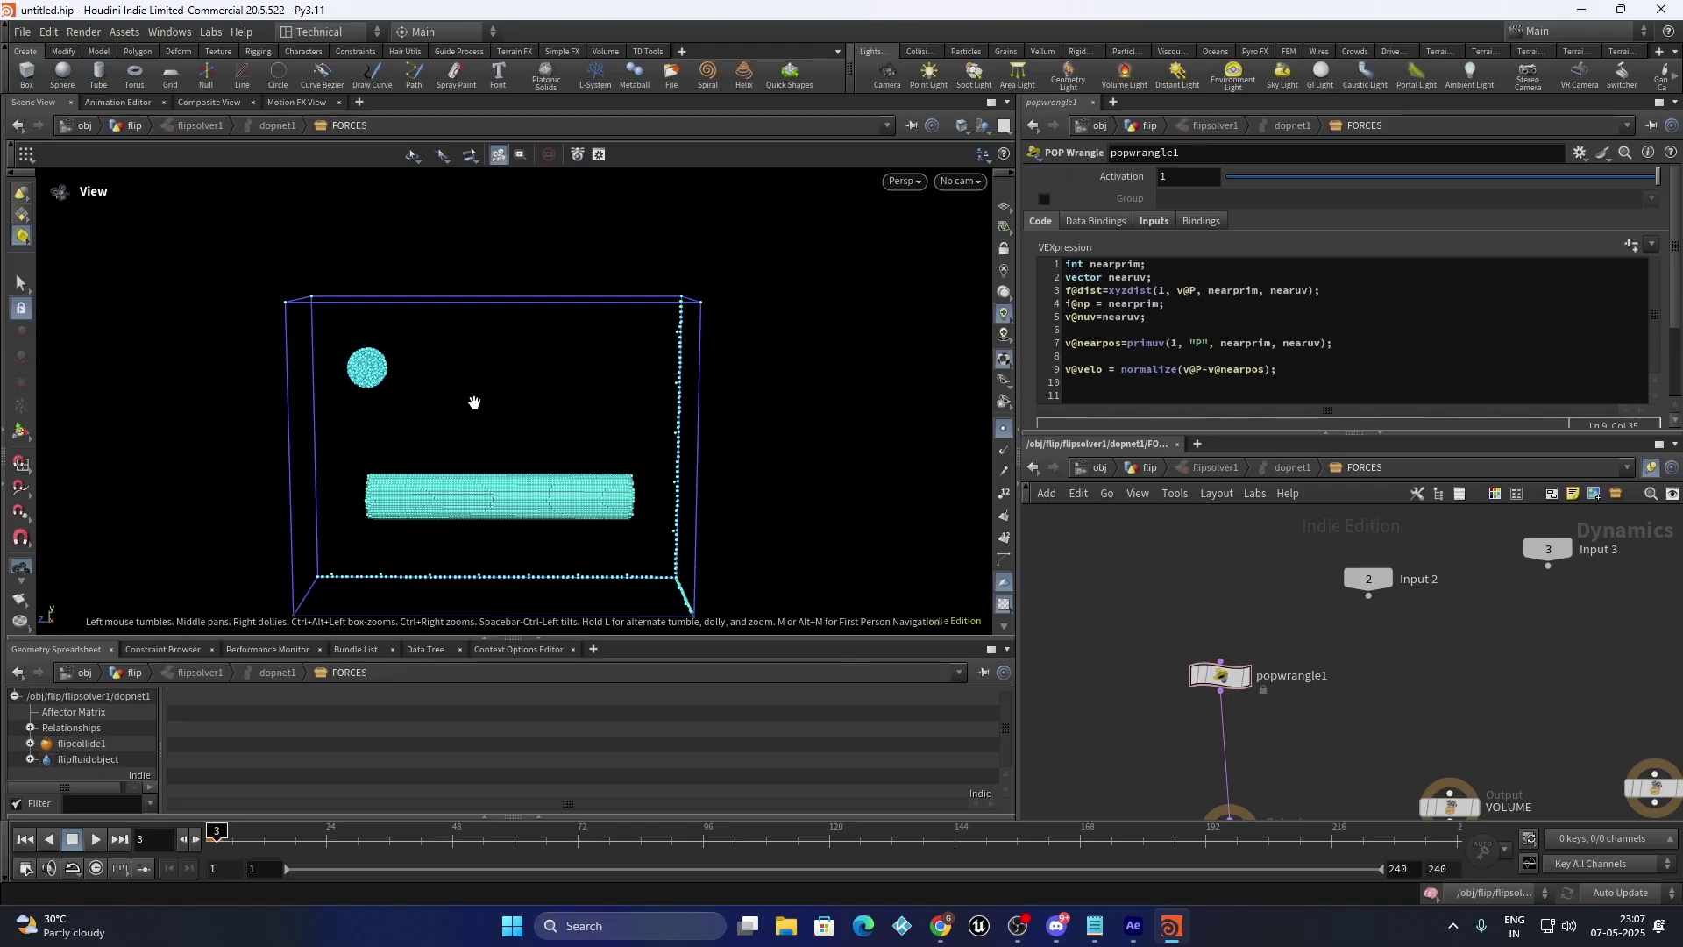
pyautogui.click(1310, 369)
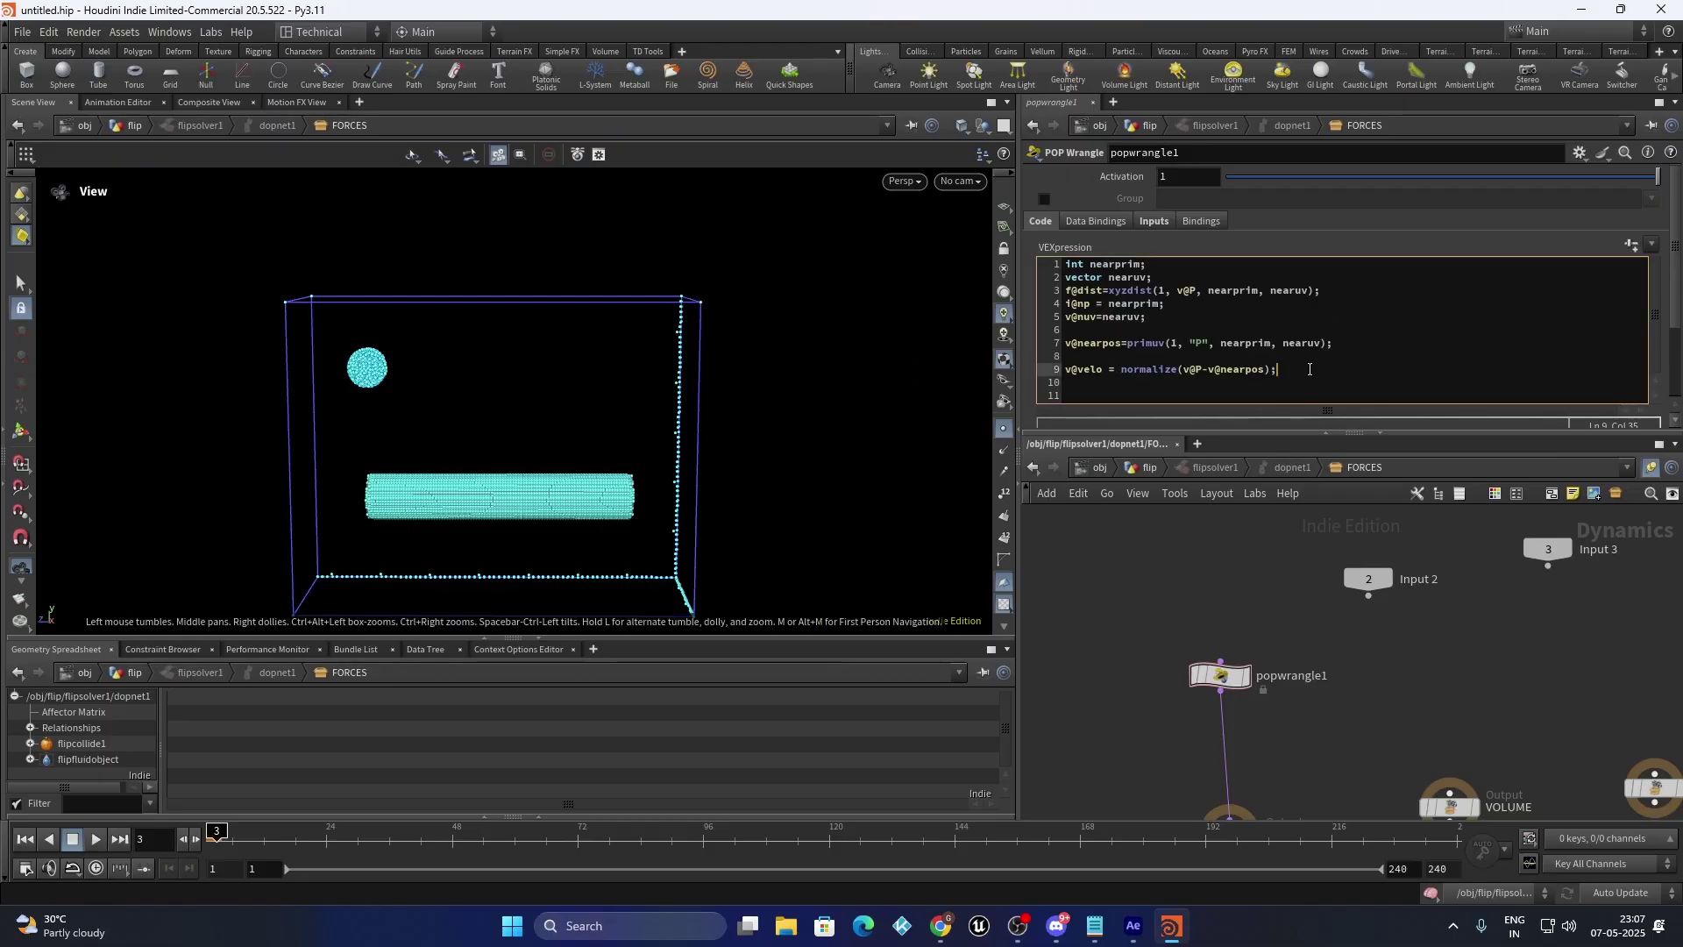
pyautogui.press('Return')
pyautogui.press('Return')
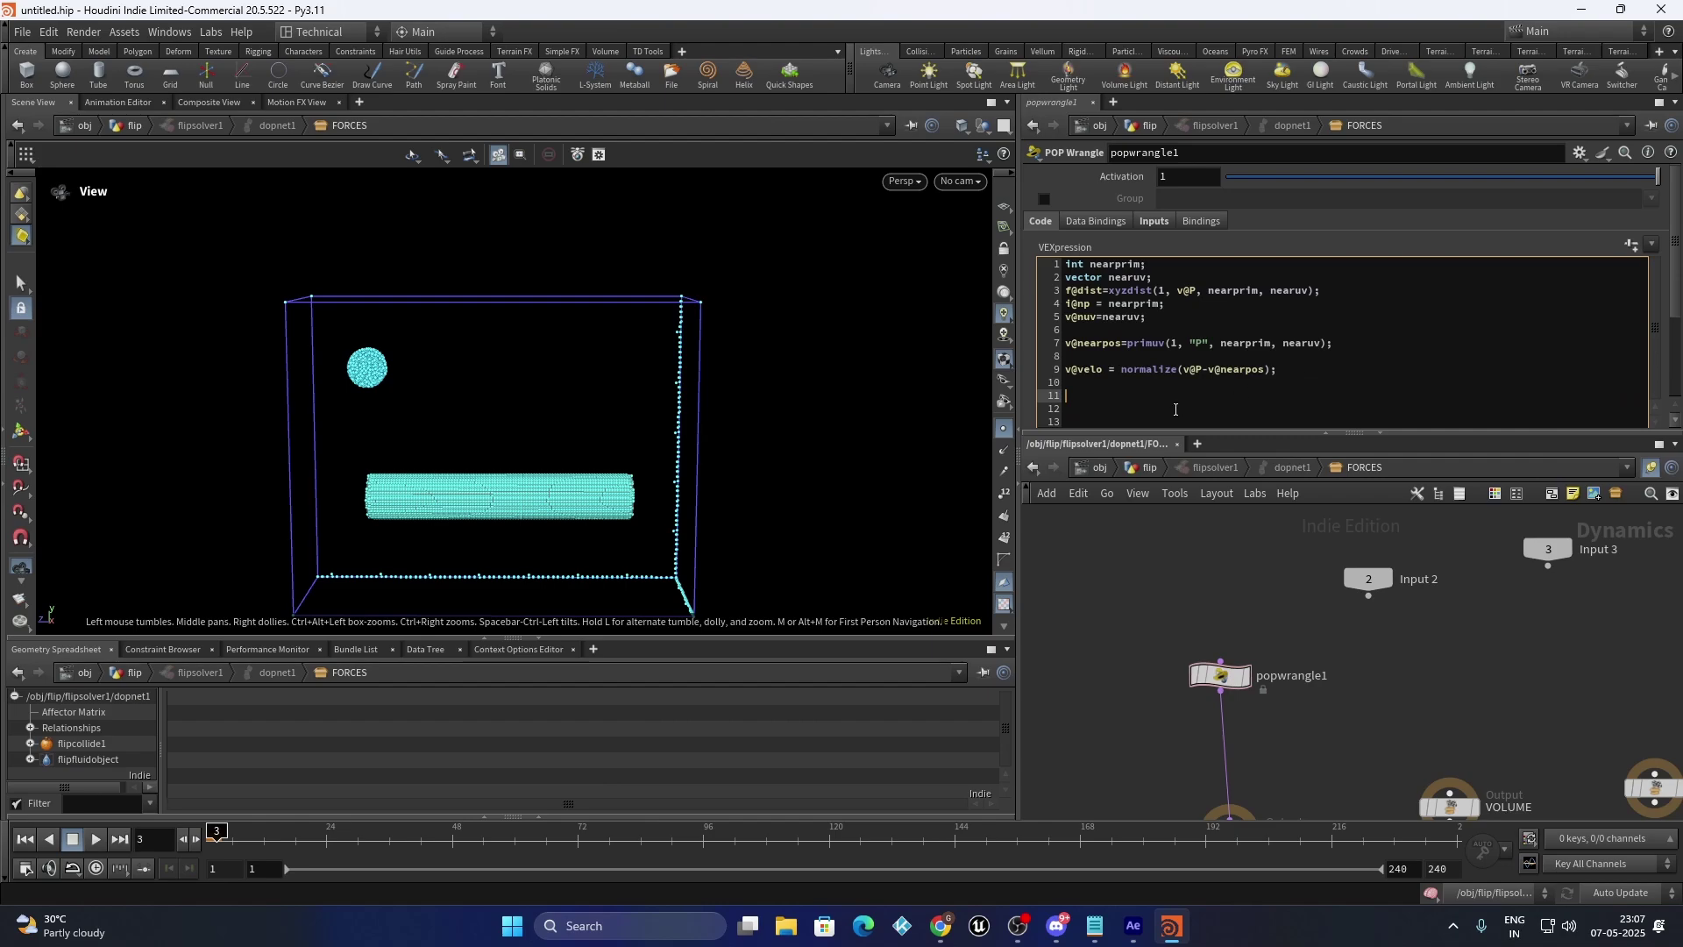
# Step: Add v@v=v@velo on line 11 to assign the direction to velocity
pyautogui.moveTo(1103, 370); pyautogui.dragTo(1088, 371)
pyautogui.click(1101, 391)
pyautogui.write('v@')
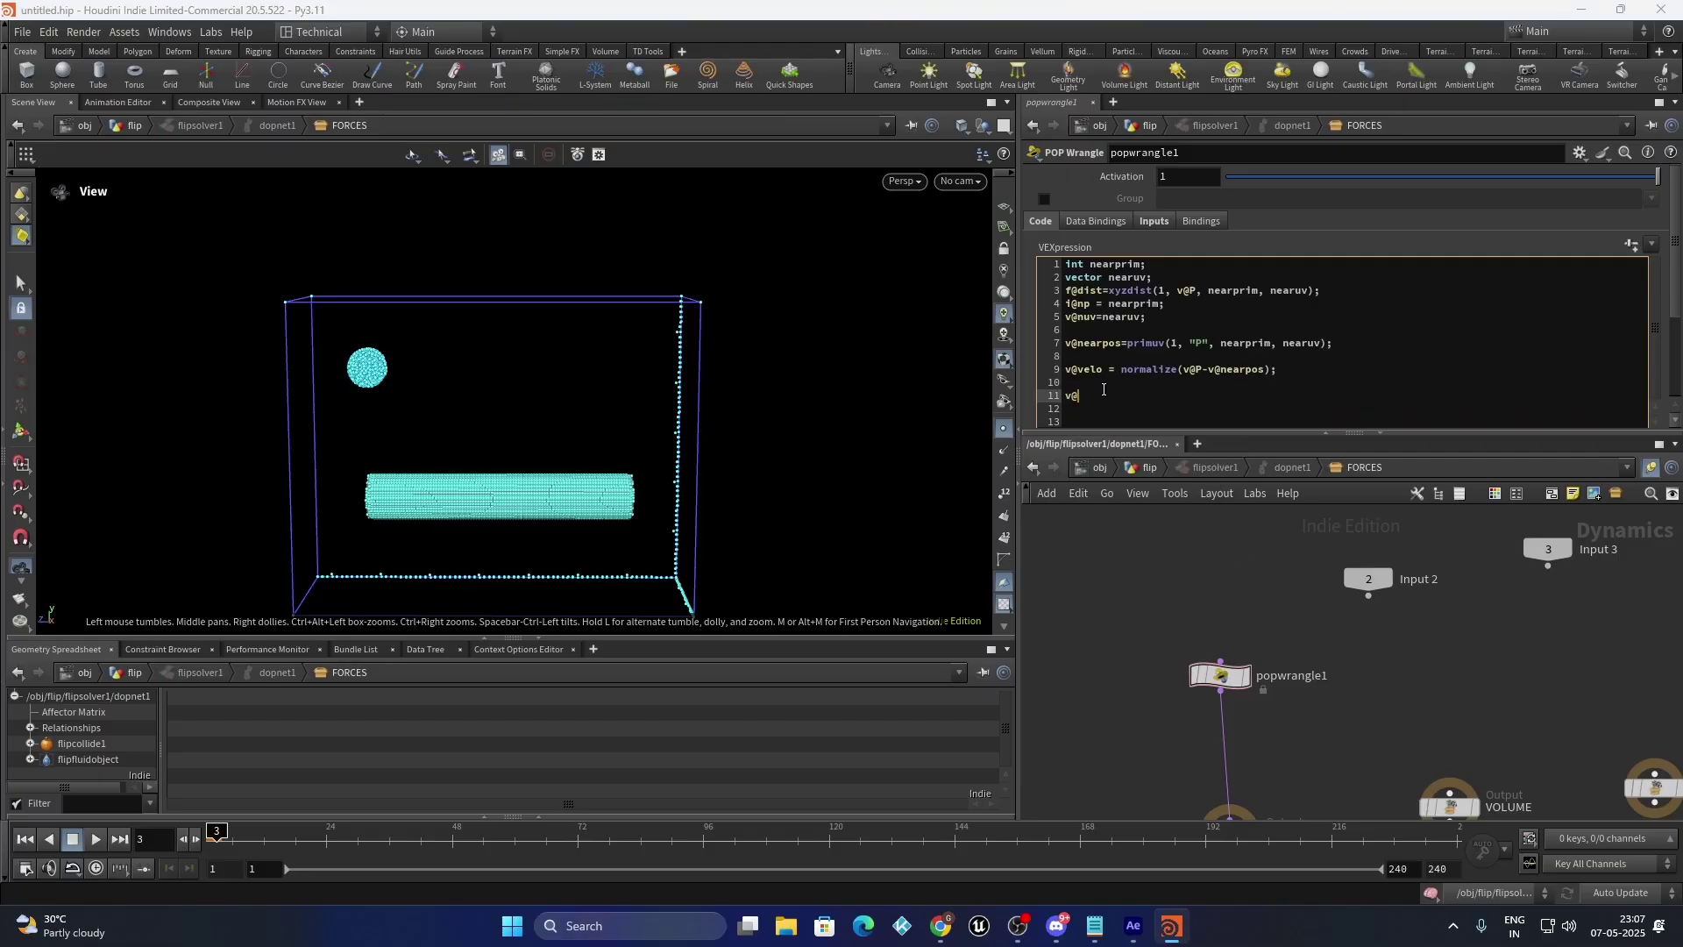
pyautogui.write('v=v@velo;')
# Step: Select null1 and play the simulation from frame 1 to check the fluid
pyautogui.click(1134, 471)
pyautogui.moveTo(1514, 672); pyautogui.dragTo(1404, 788)
pyautogui.moveTo(255, 313); pyautogui.dragTo(939, 392, button='right')
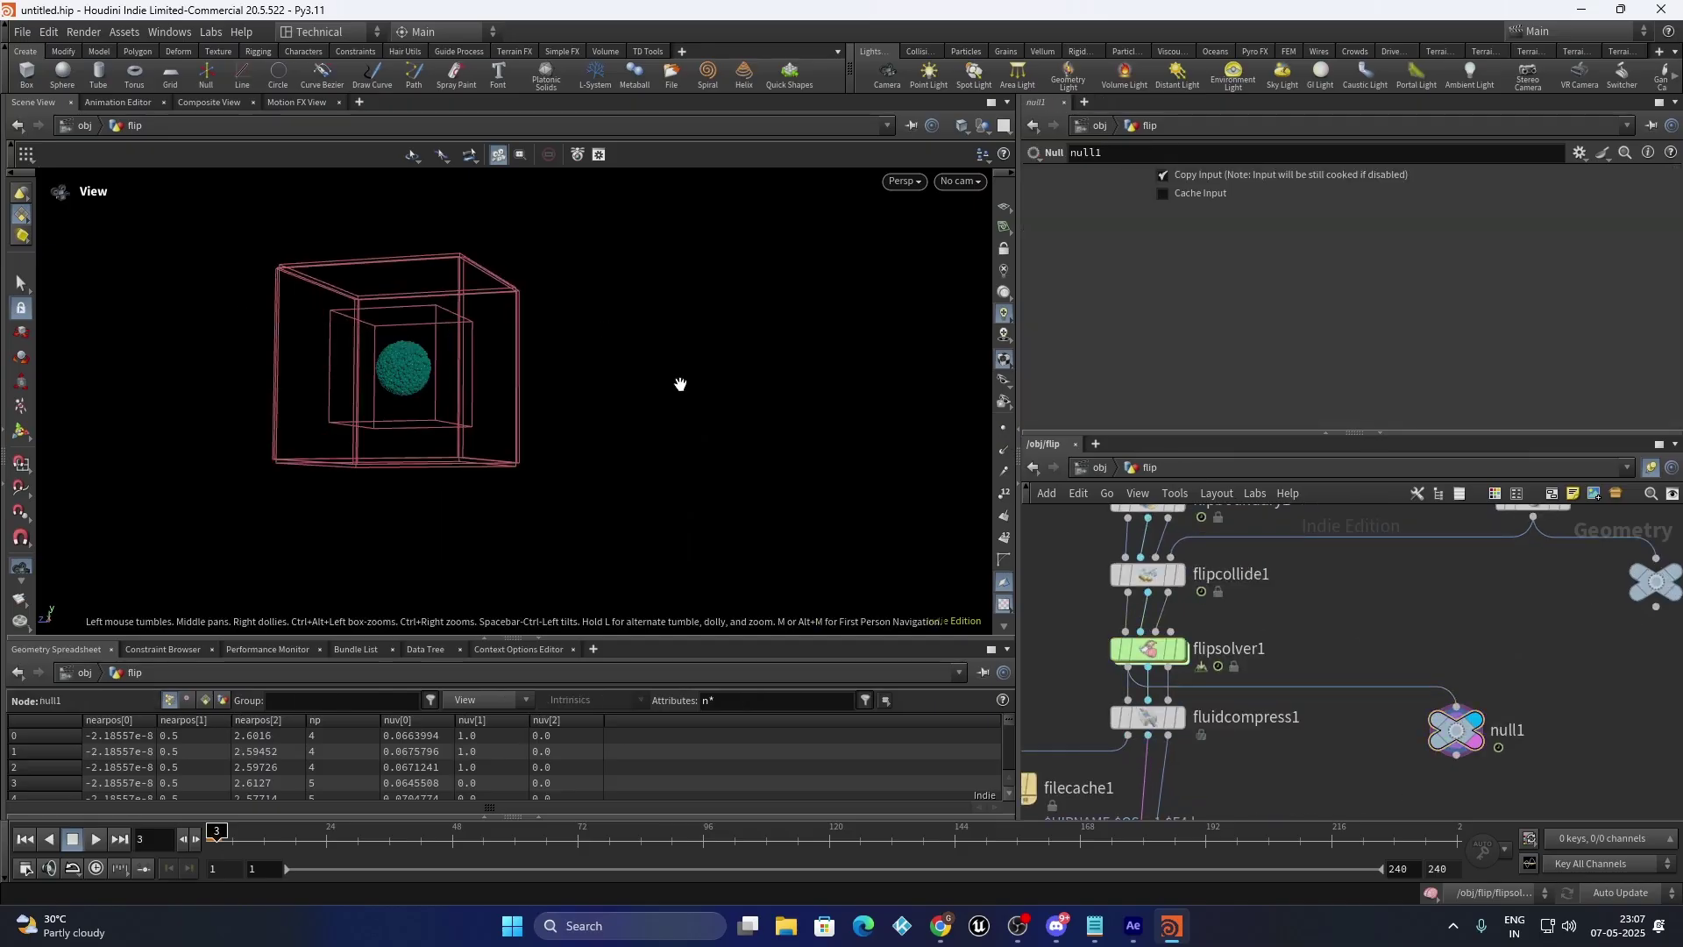
pyautogui.moveTo(680, 384); pyautogui.dragTo(442, 356, button='right')
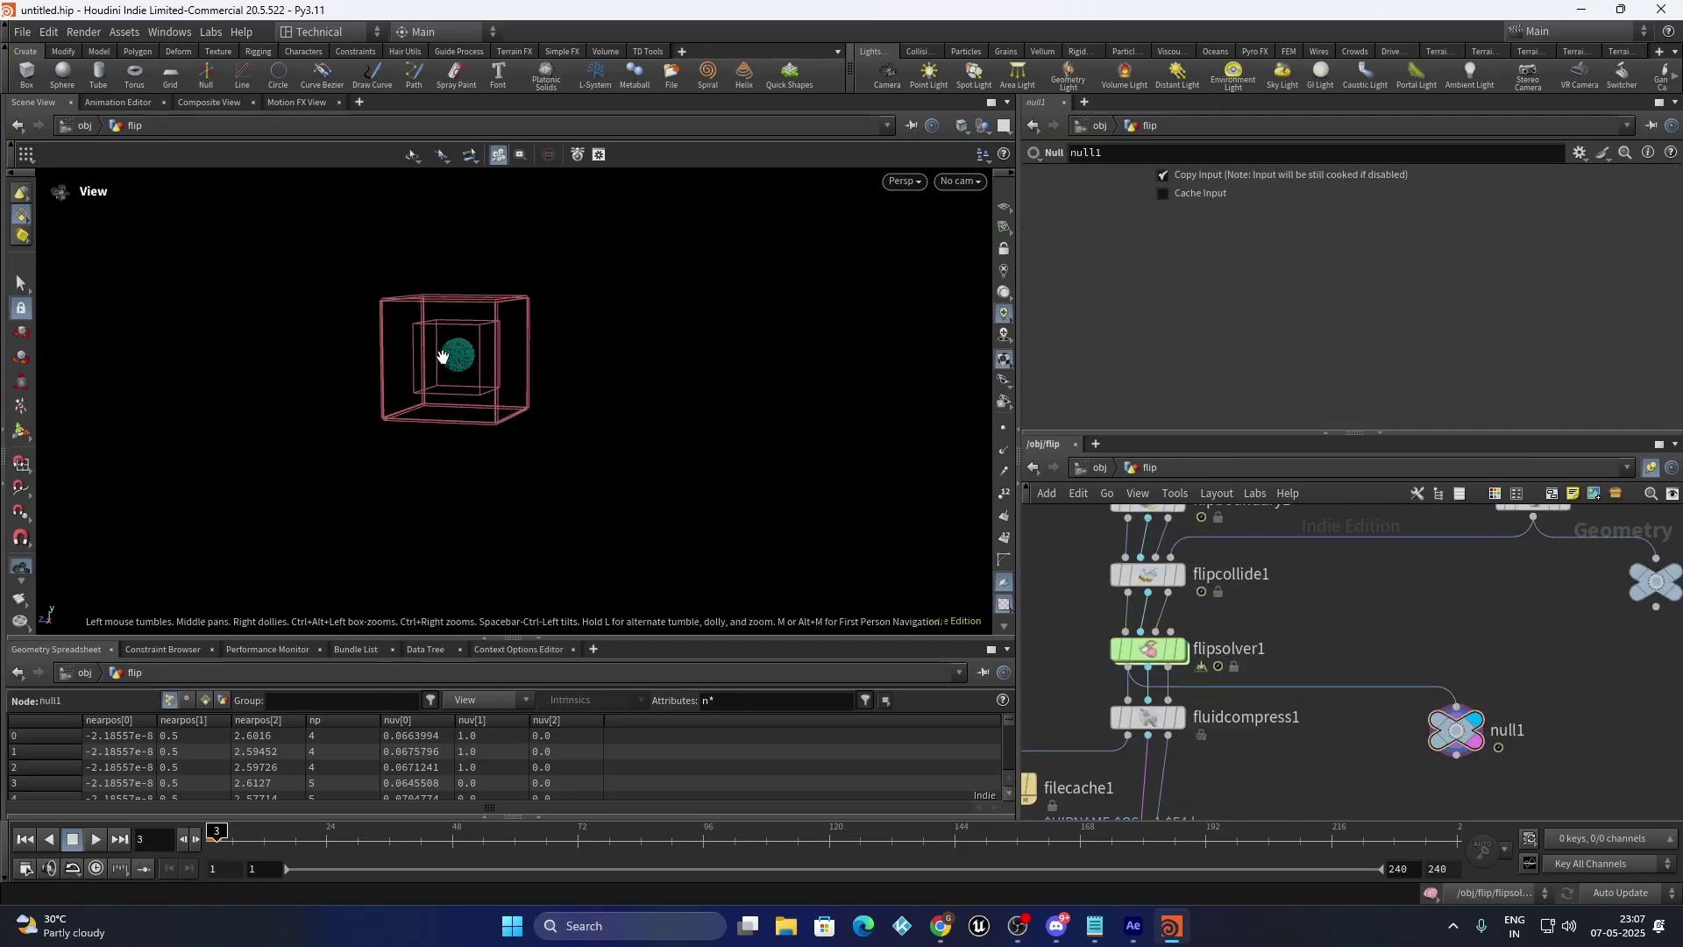
pyautogui.doubleClick(1149, 649)
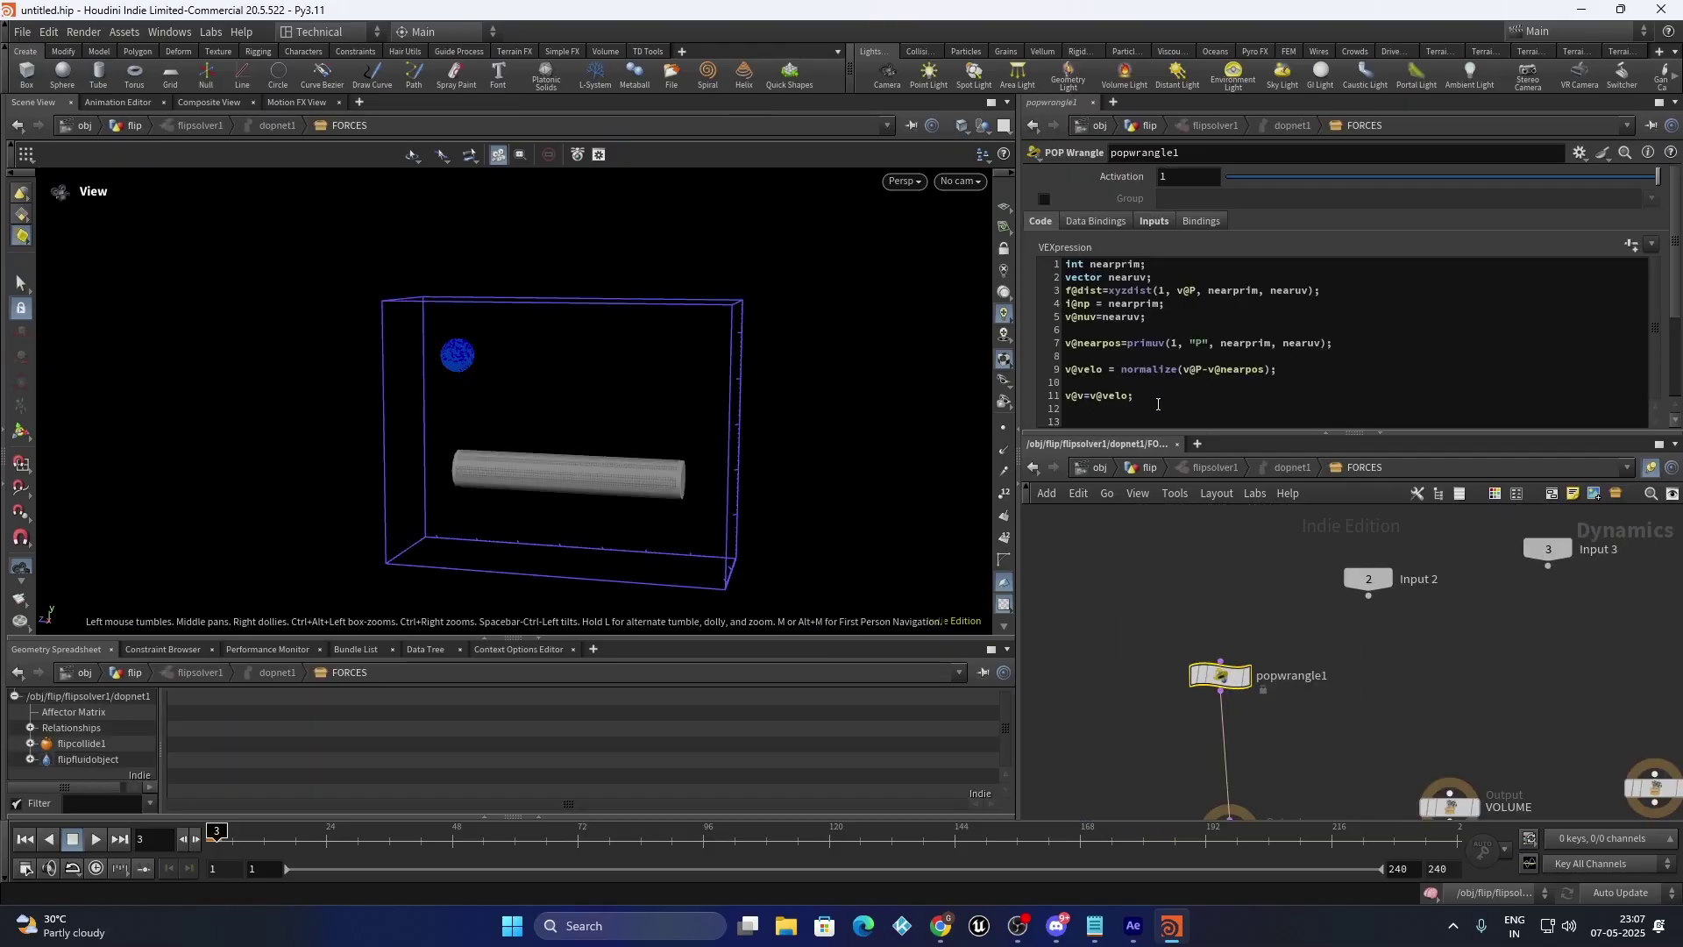
pyautogui.moveTo(1158, 404); pyautogui.dragTo(1016, 387)
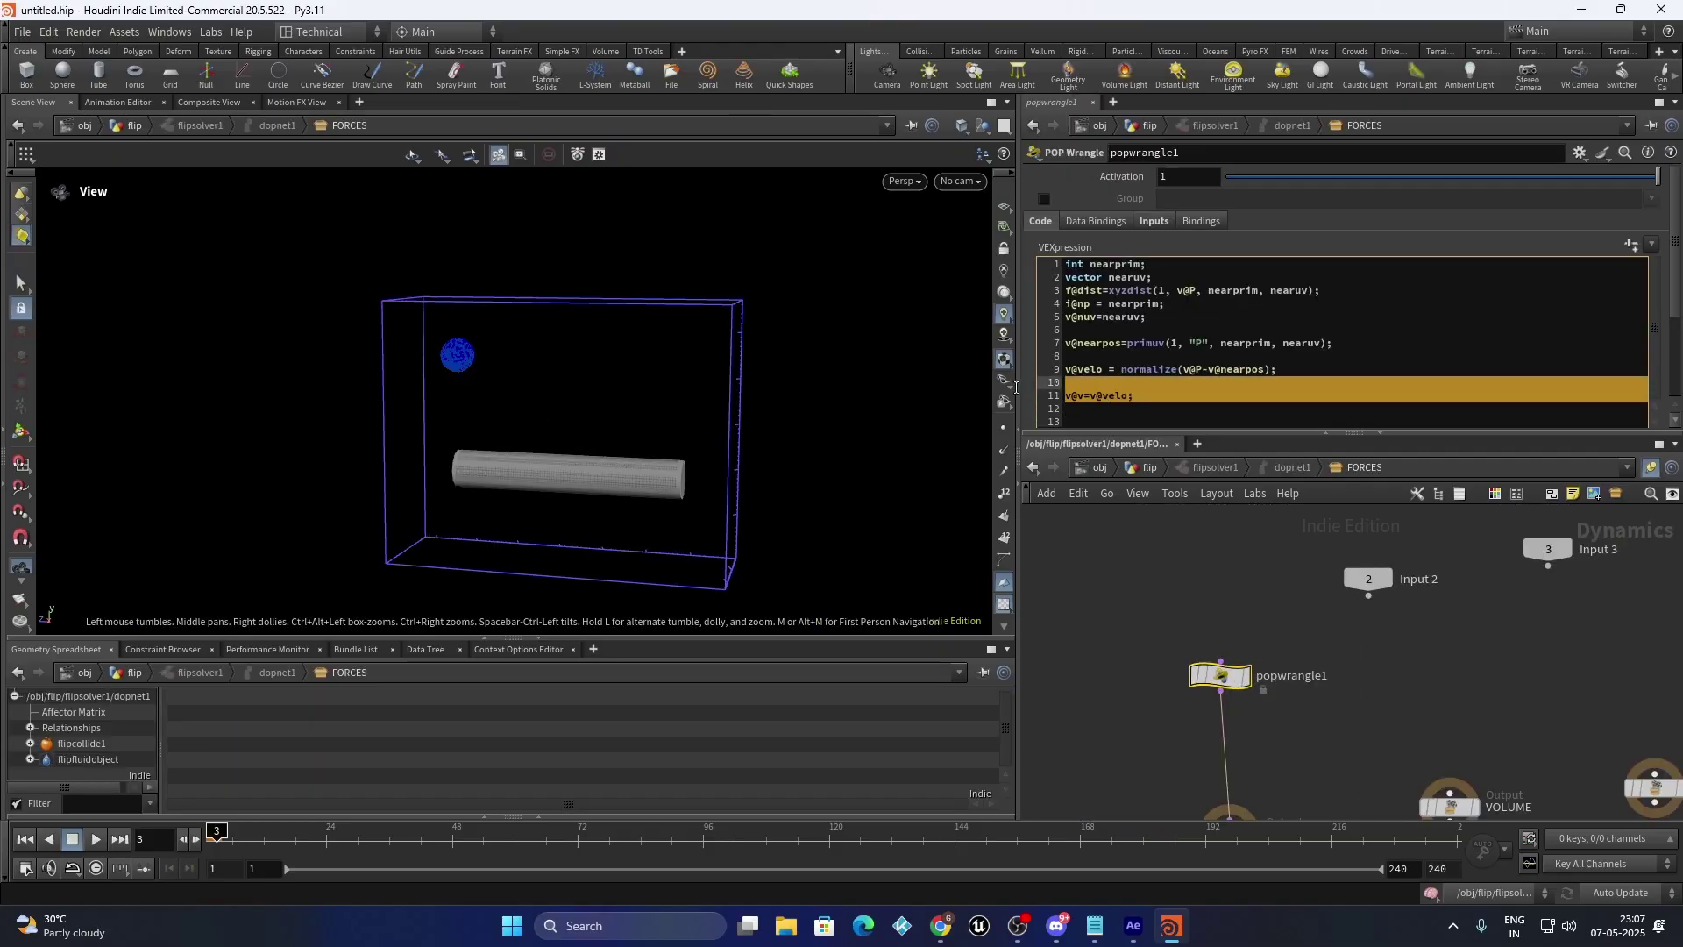
pyautogui.click(1148, 467)
pyautogui.press('h')
pyautogui.click(1309, 692)
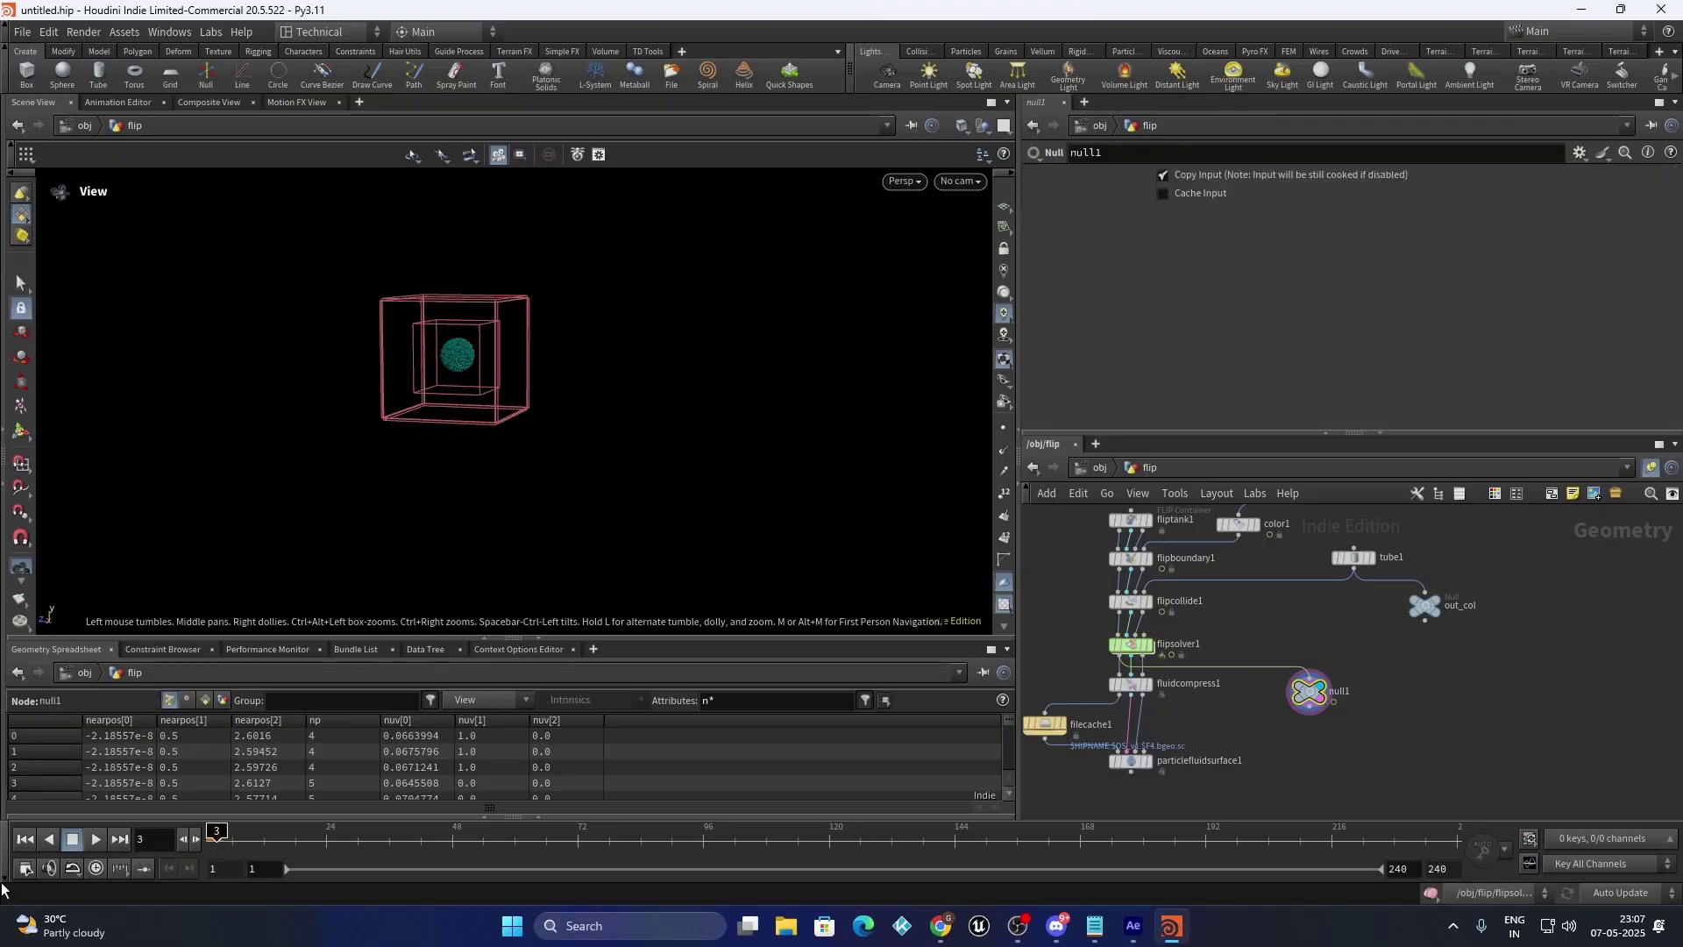
pyautogui.click(25, 839)
pyautogui.click(95, 841)
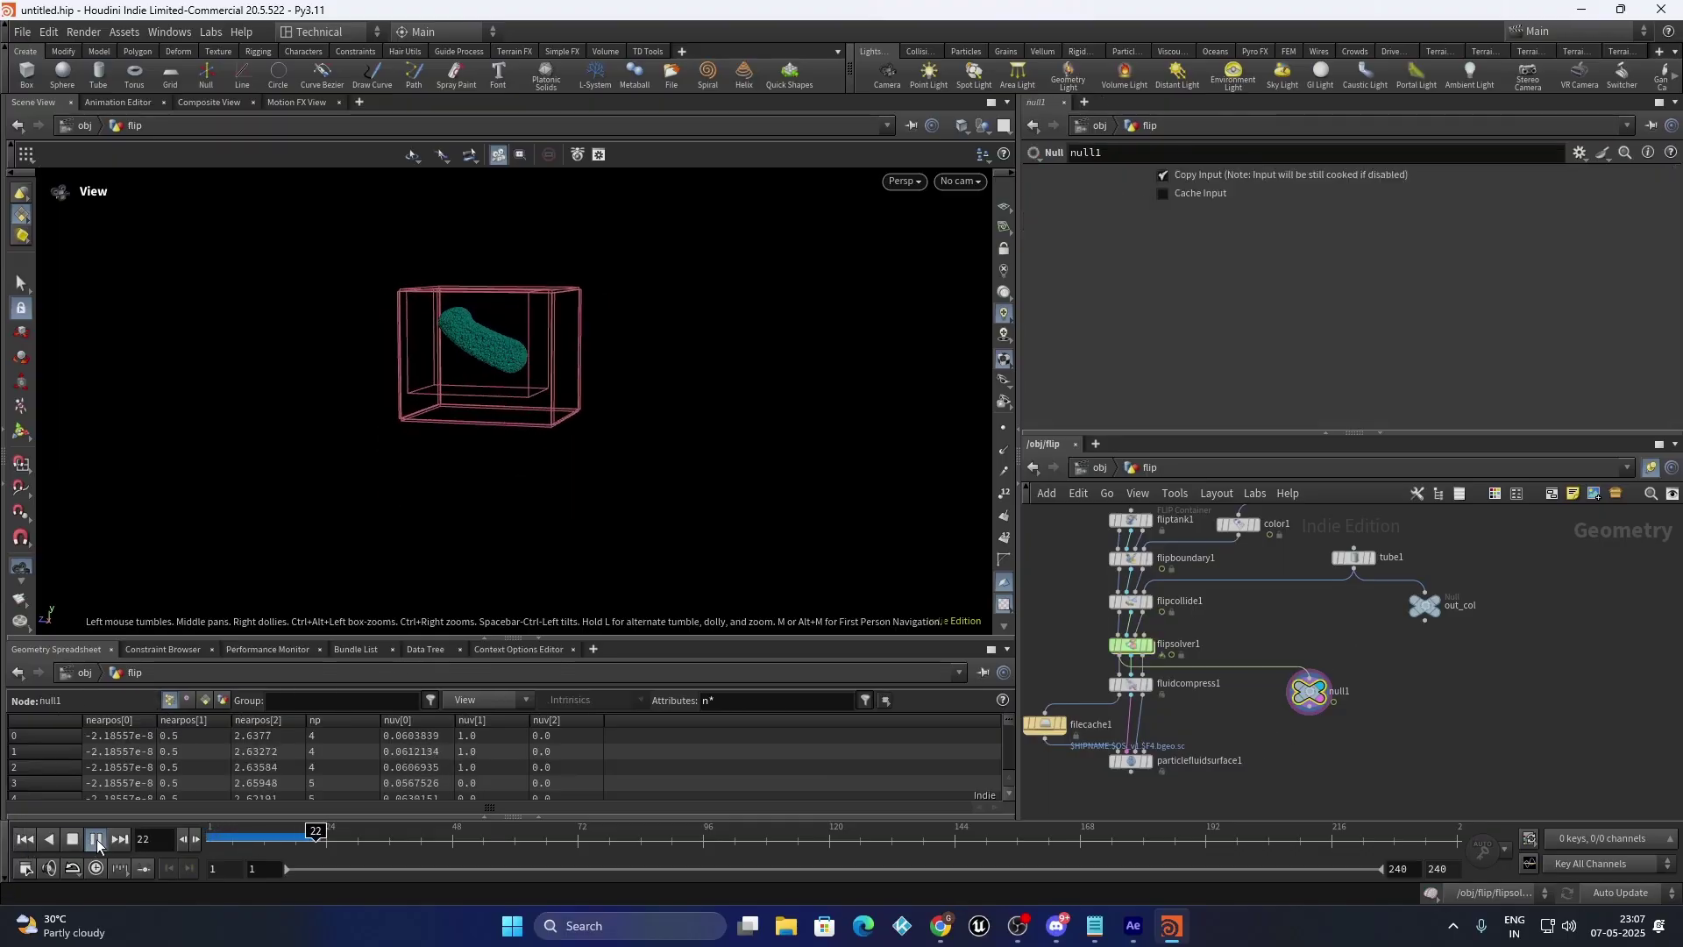
pyautogui.click(95, 840)
pyautogui.scroll(3, 1118, 649)
# Step: Change line 9 to normalize(v@nearpos-v@P) so velocity points toward the tube
pyautogui.doubleClick(1118, 649)
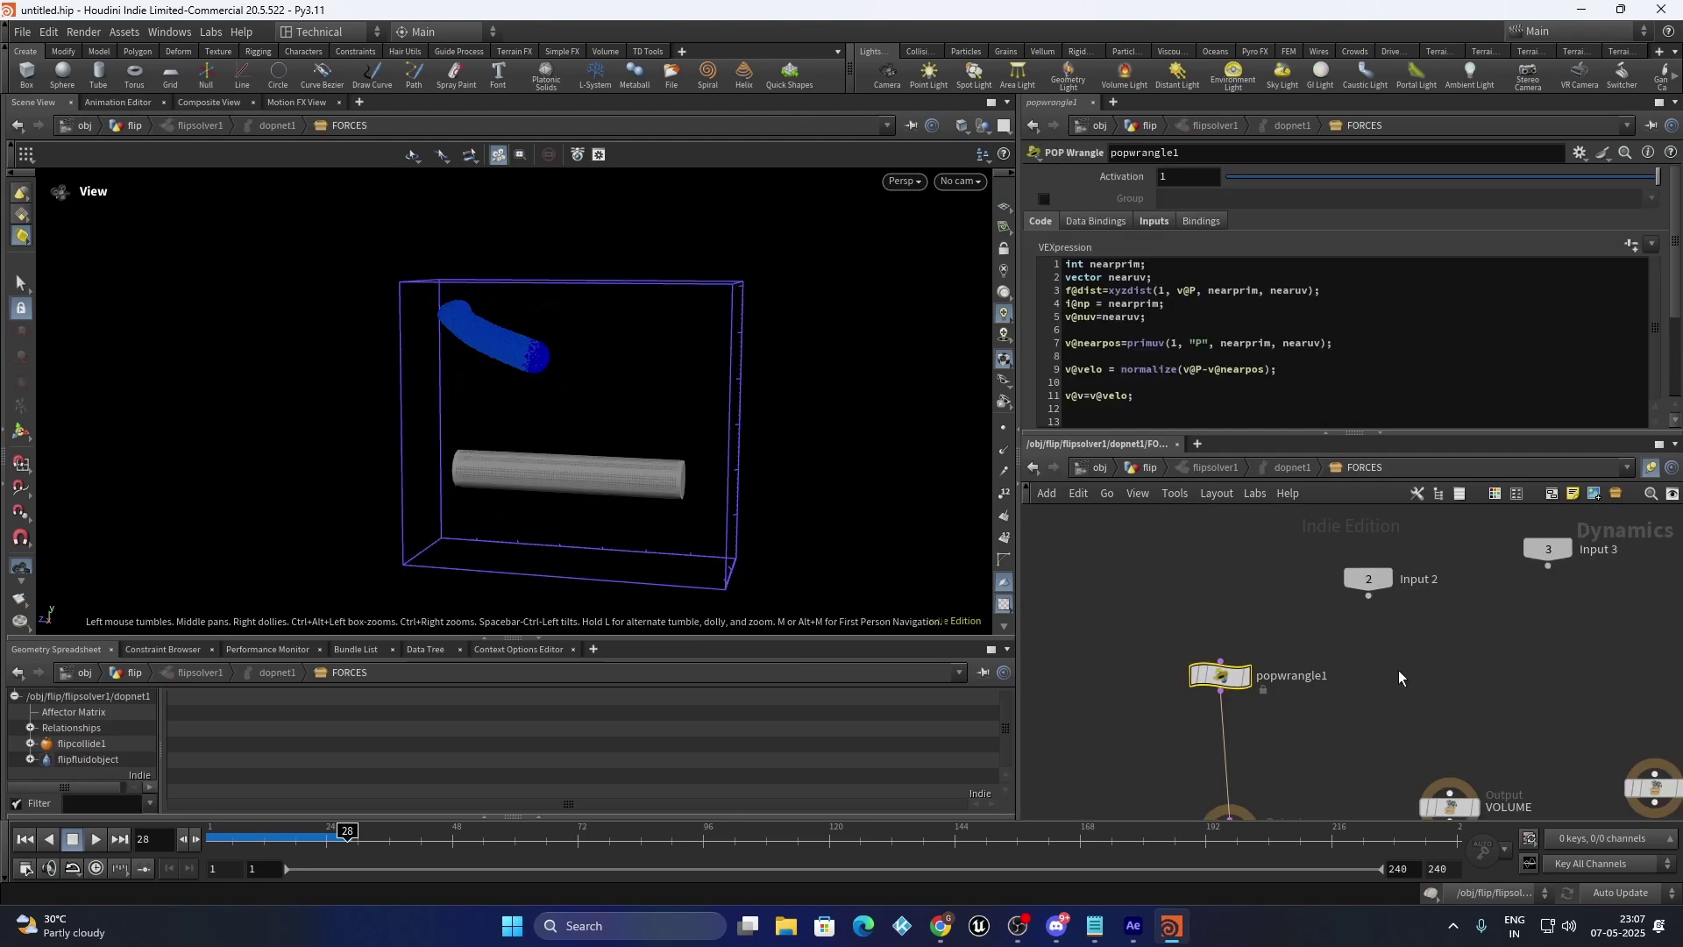
pyautogui.click(1206, 372)
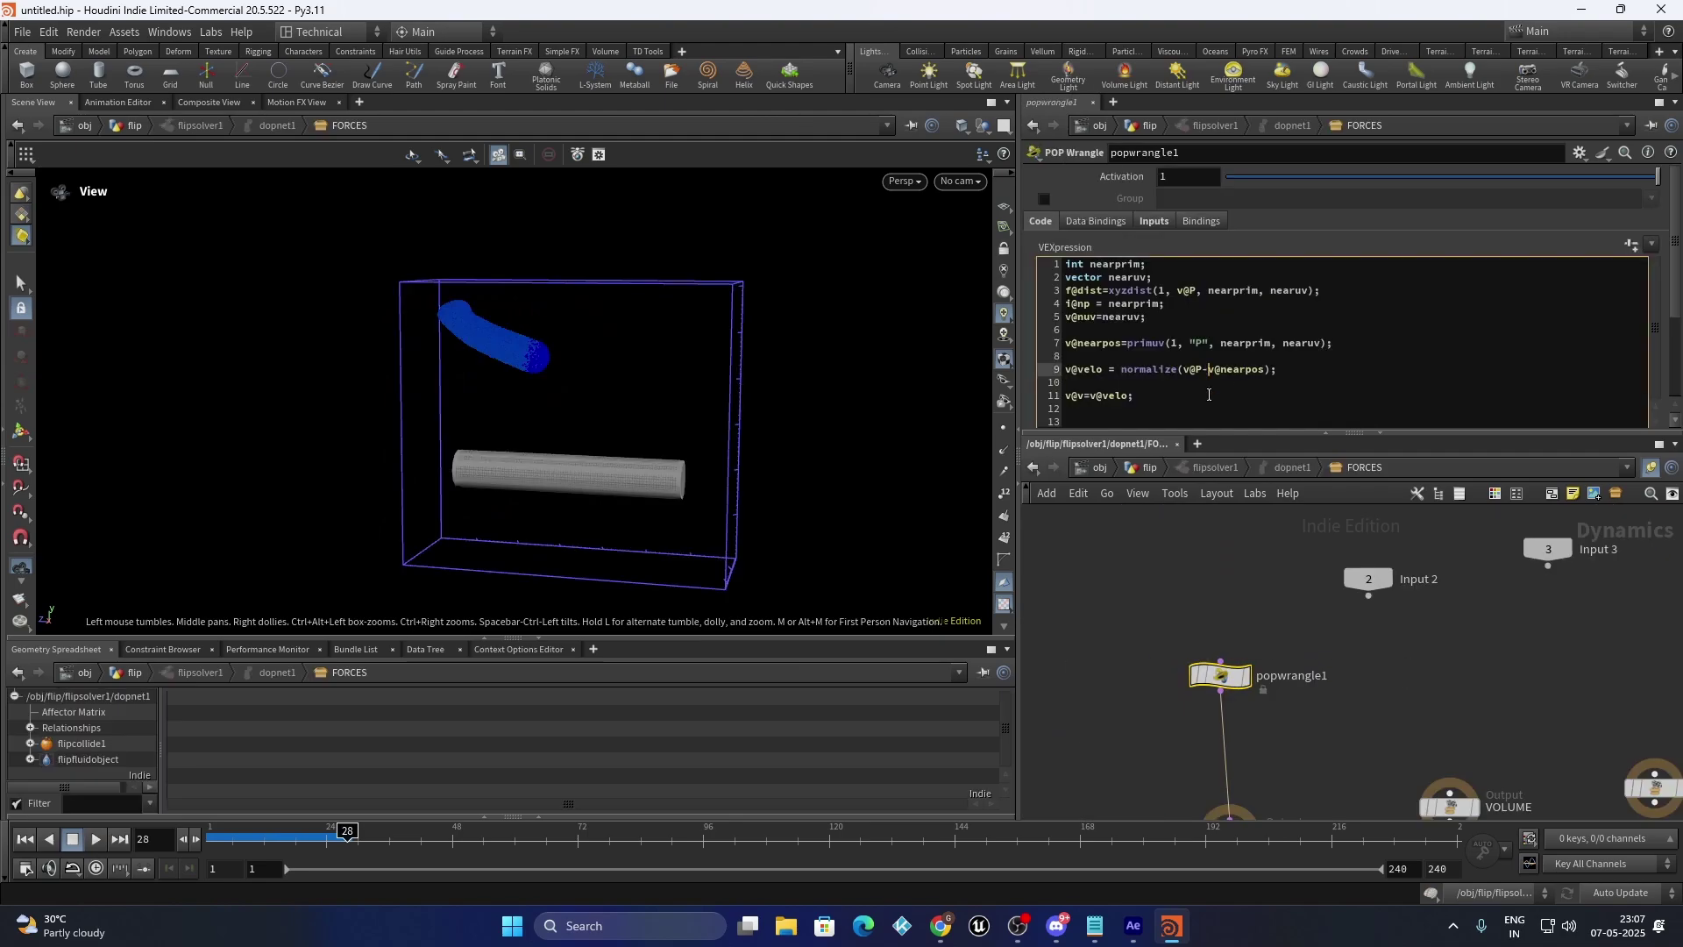
pyautogui.press('BackSpace')
pyautogui.press('BackSpace')
pyautogui.press('BackSpace')
pyautogui.press('BackSpace')
pyautogui.write('-v@P')
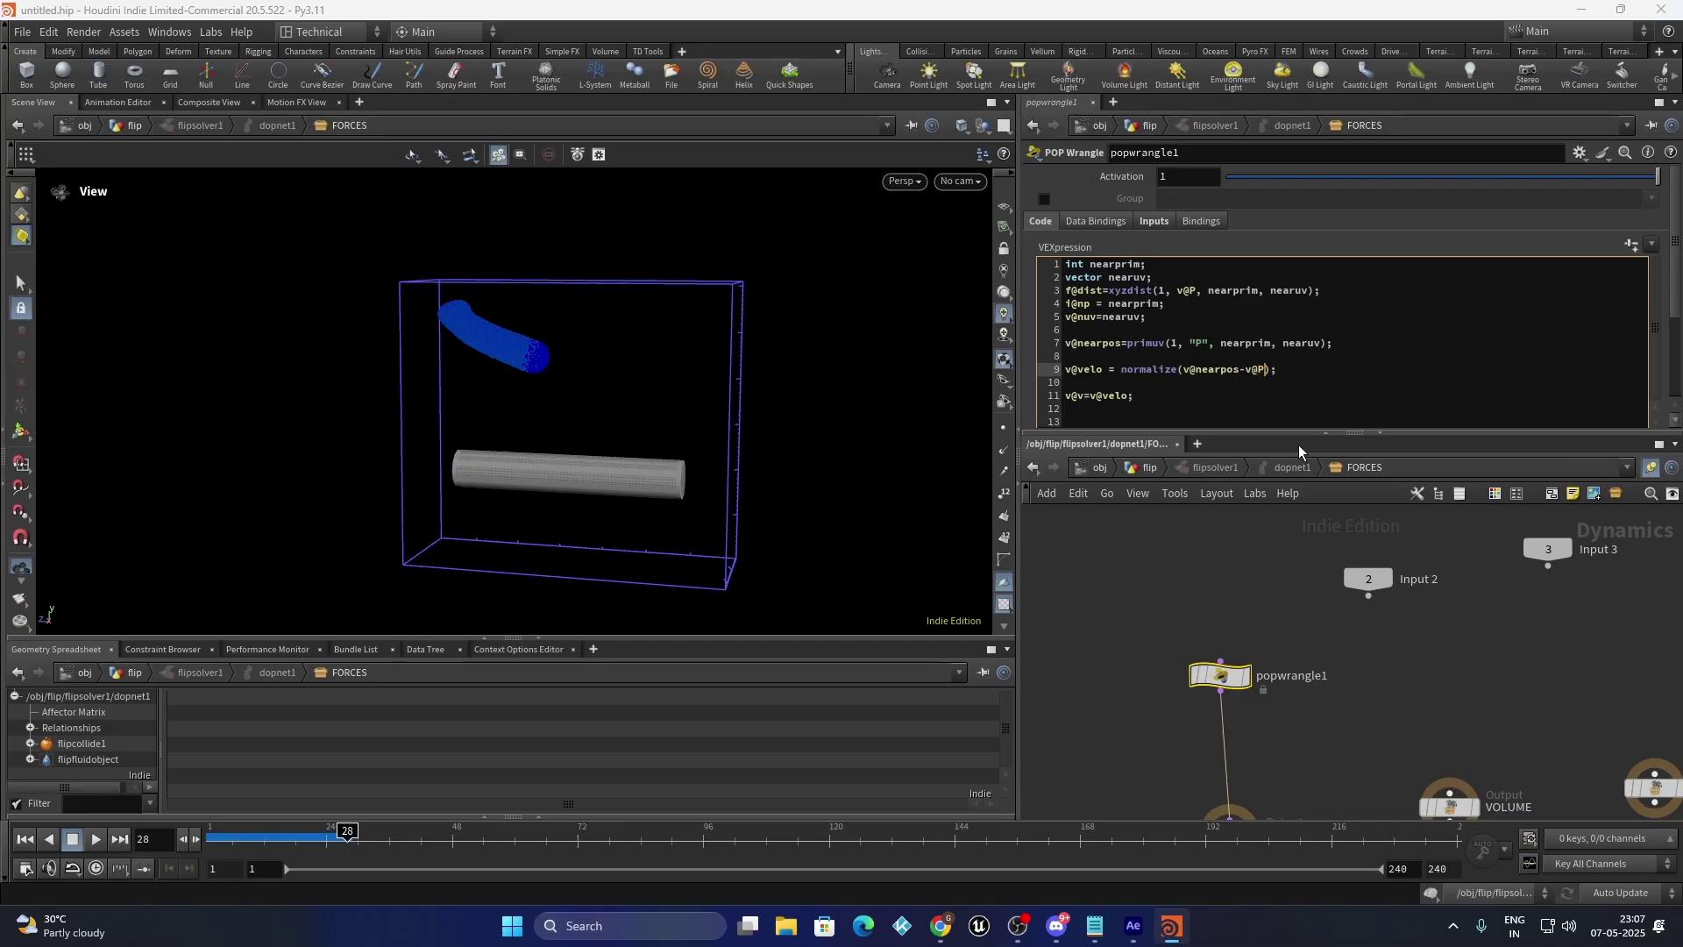
# Step: Replay the sim from frame 1 with the tube collider shown, orbiting to inspect the fluid around it
pyautogui.press('u')
pyautogui.press('u')
pyautogui.press('u')
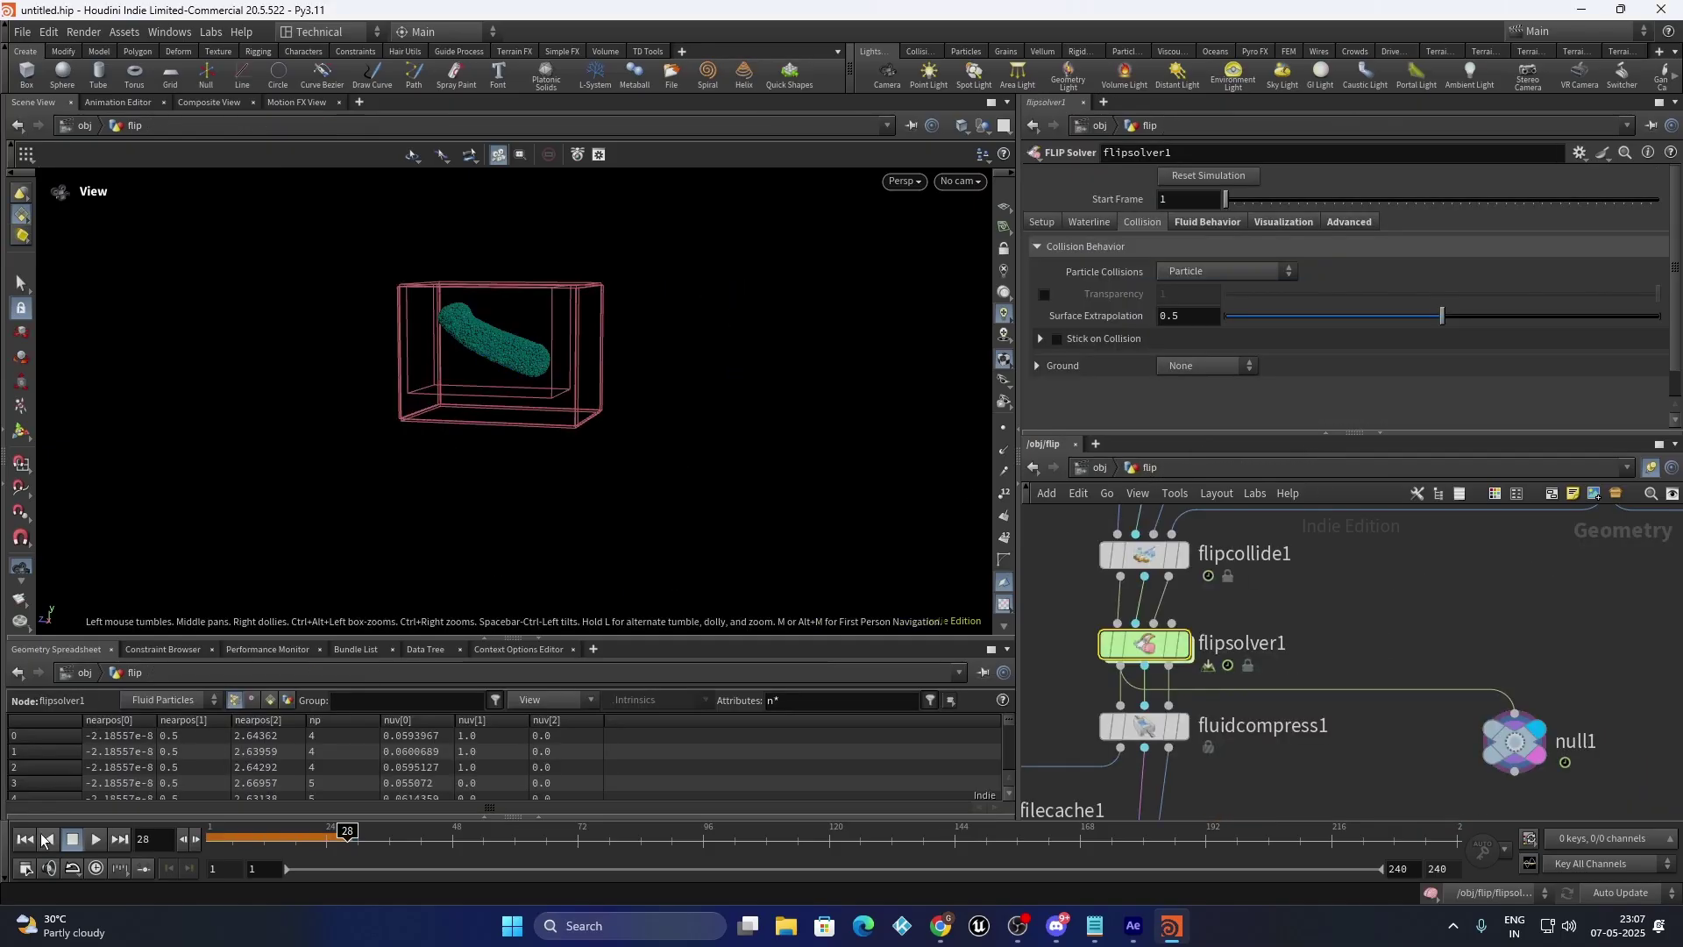
pyautogui.click(24, 839)
pyautogui.click(96, 839)
pyautogui.scroll(-6, 1264, 763)
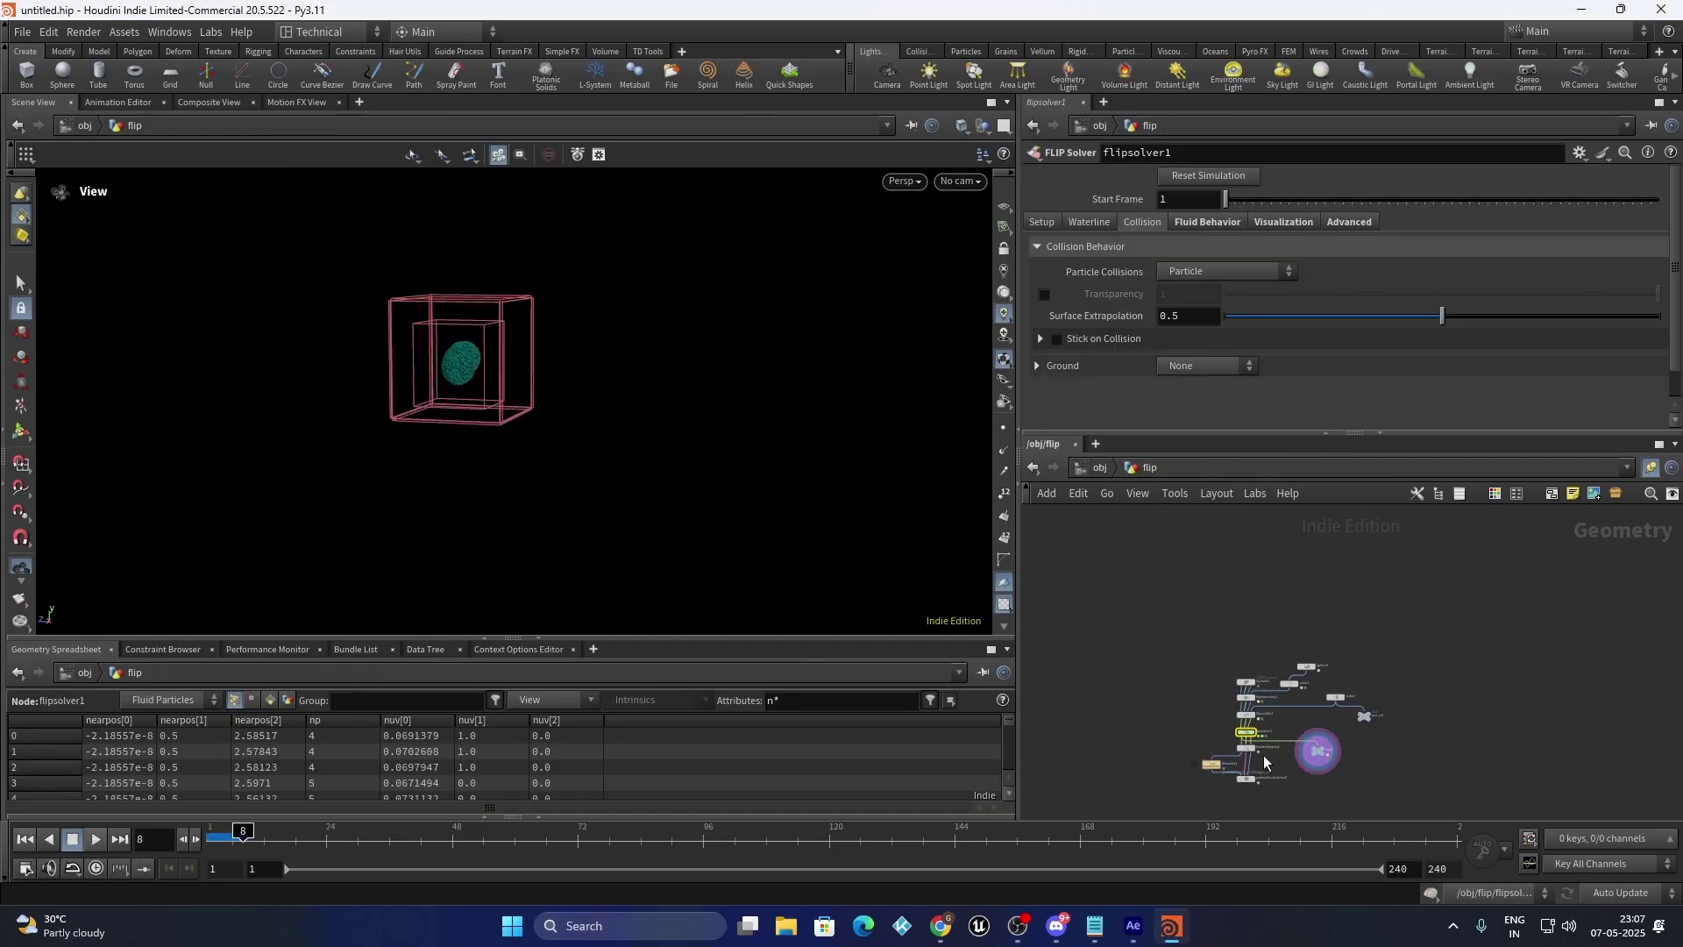
pyautogui.scroll(6, 1264, 762)
pyautogui.click(1336, 745)
pyautogui.moveTo(338, 350); pyautogui.dragTo(438, 390)
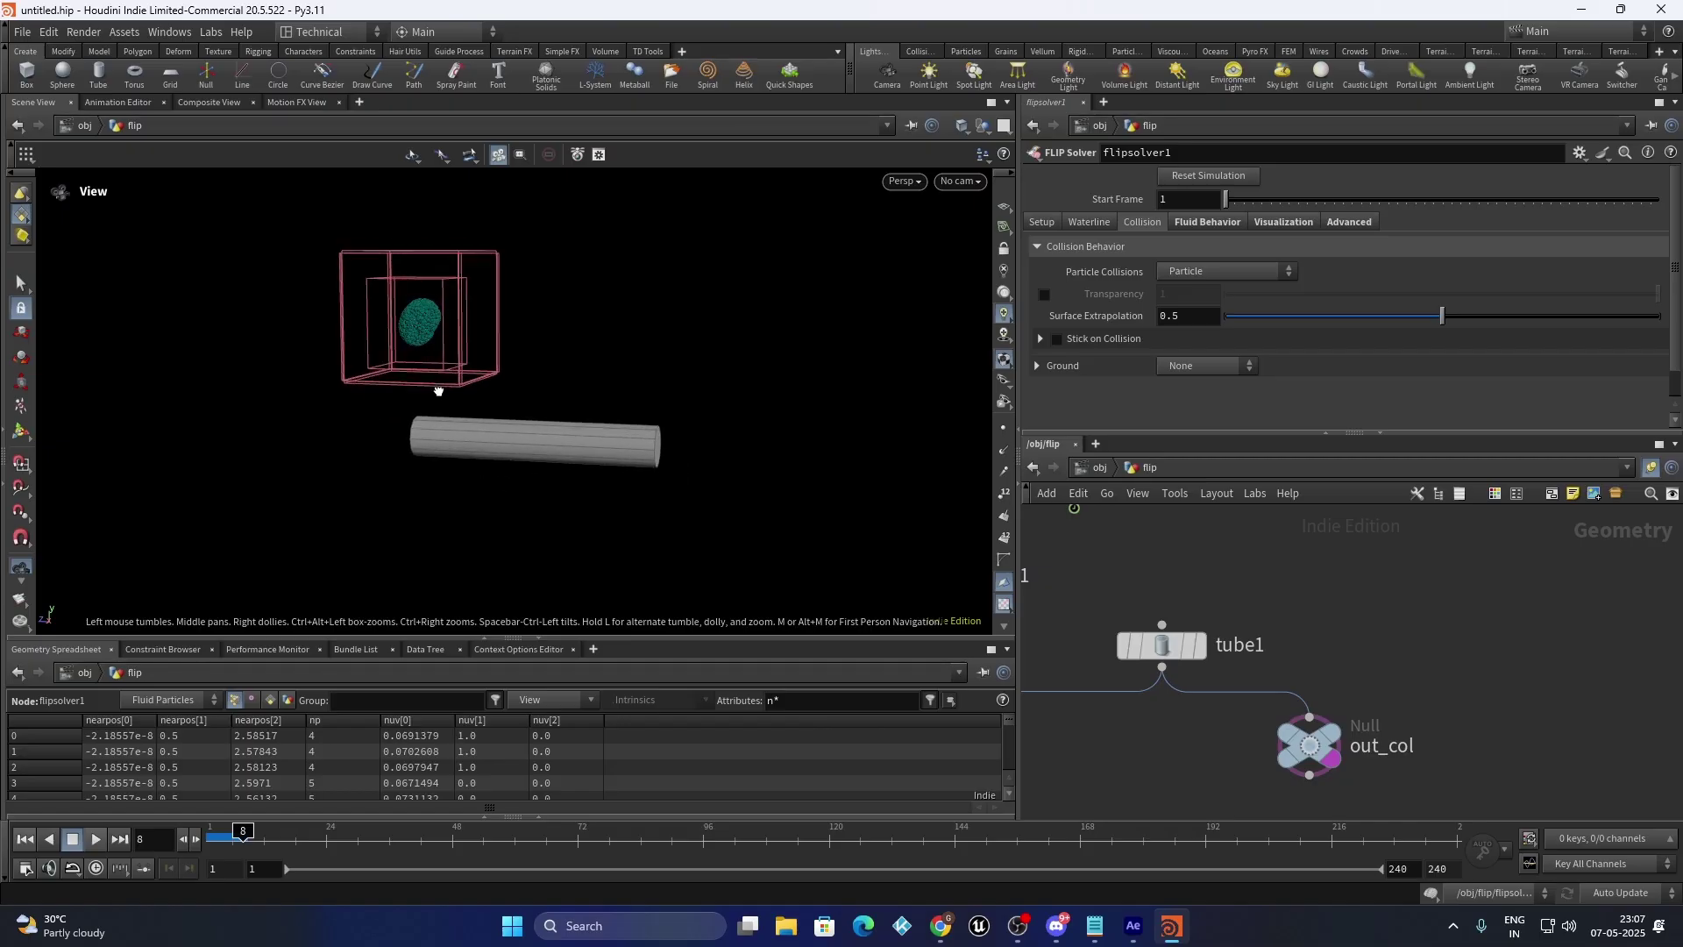
pyautogui.click(91, 841)
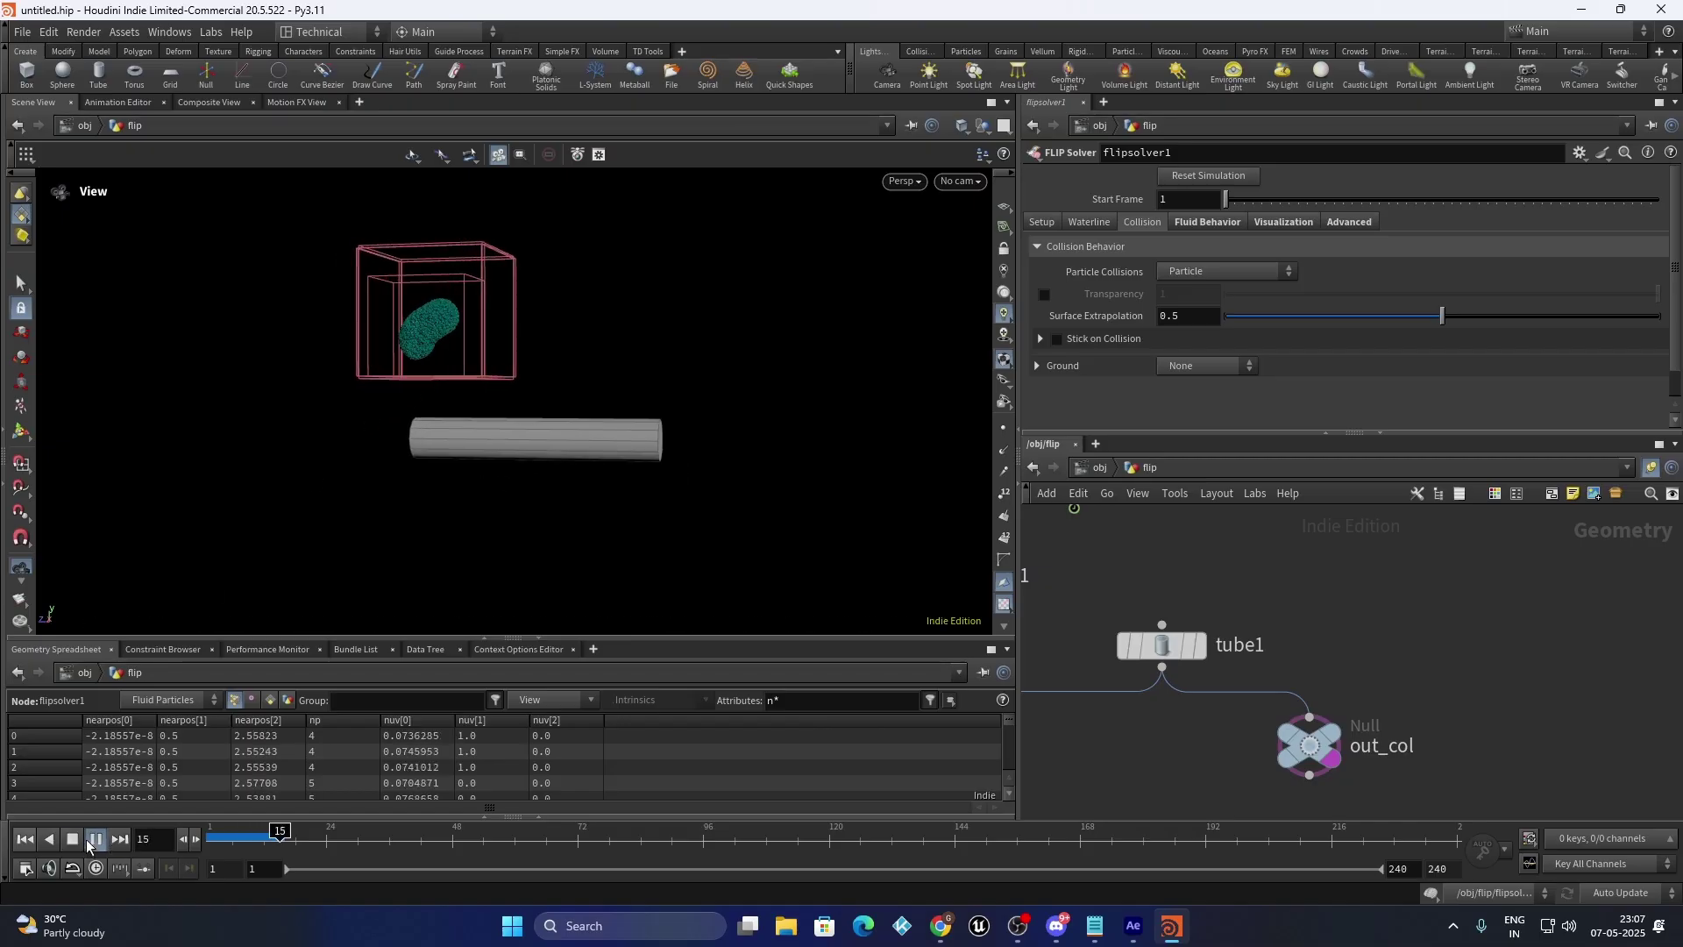
pyautogui.moveTo(444, 331); pyautogui.dragTo(438, 390)
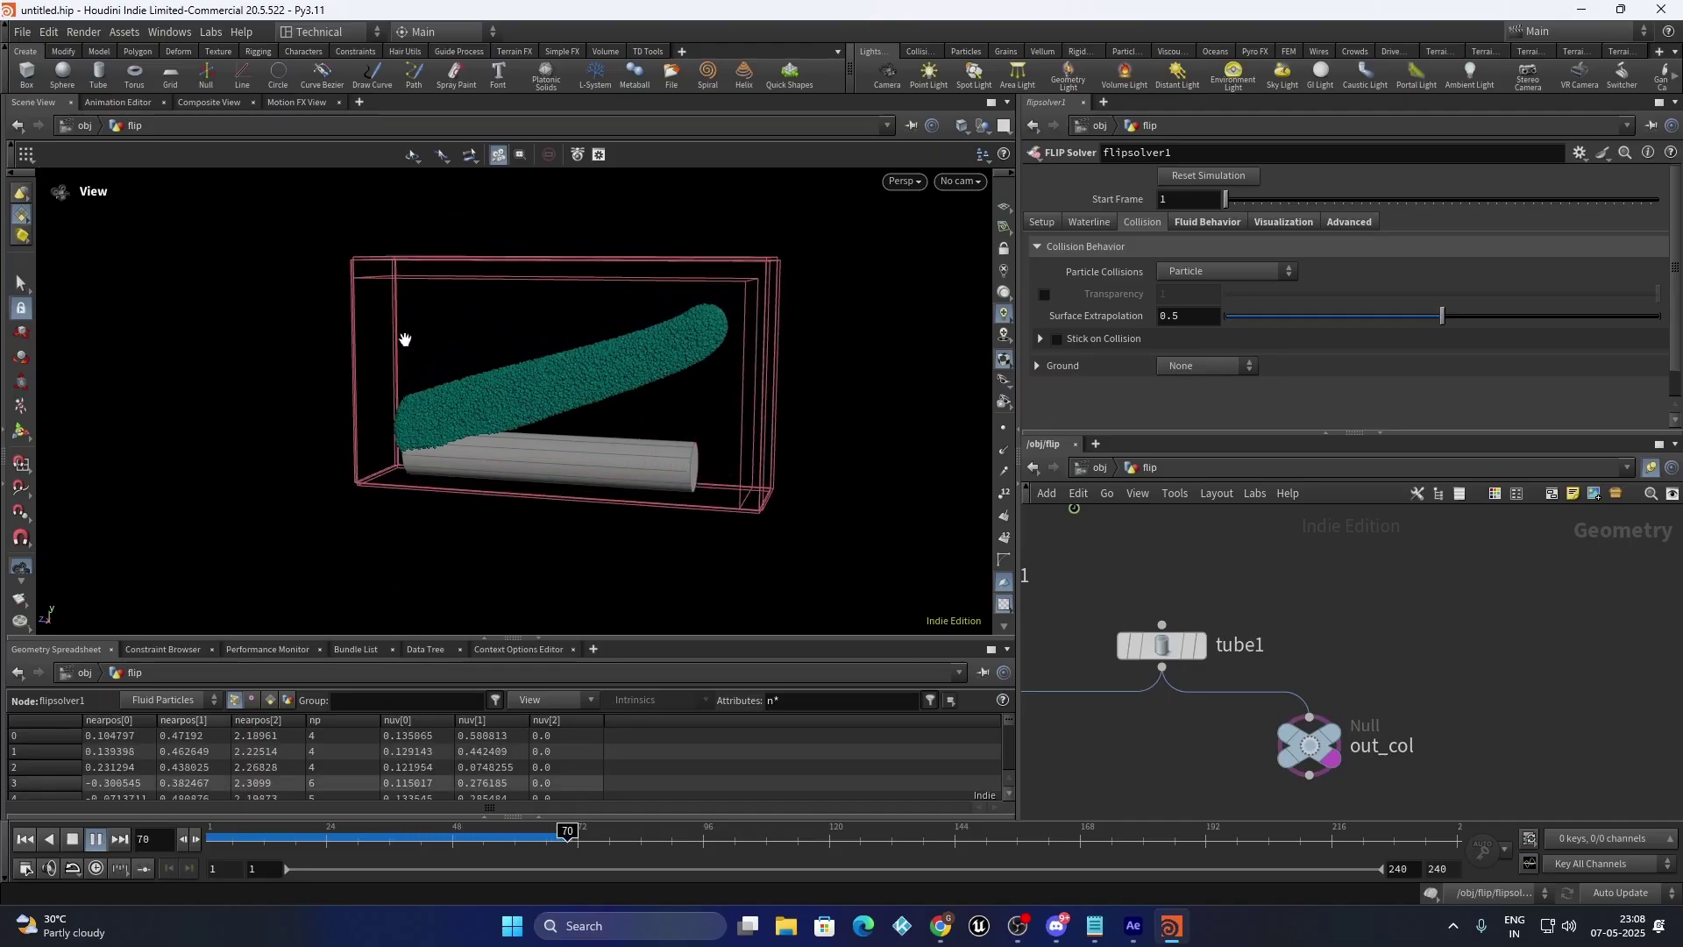
pyautogui.moveTo(492, 413); pyautogui.dragTo(353, 368)
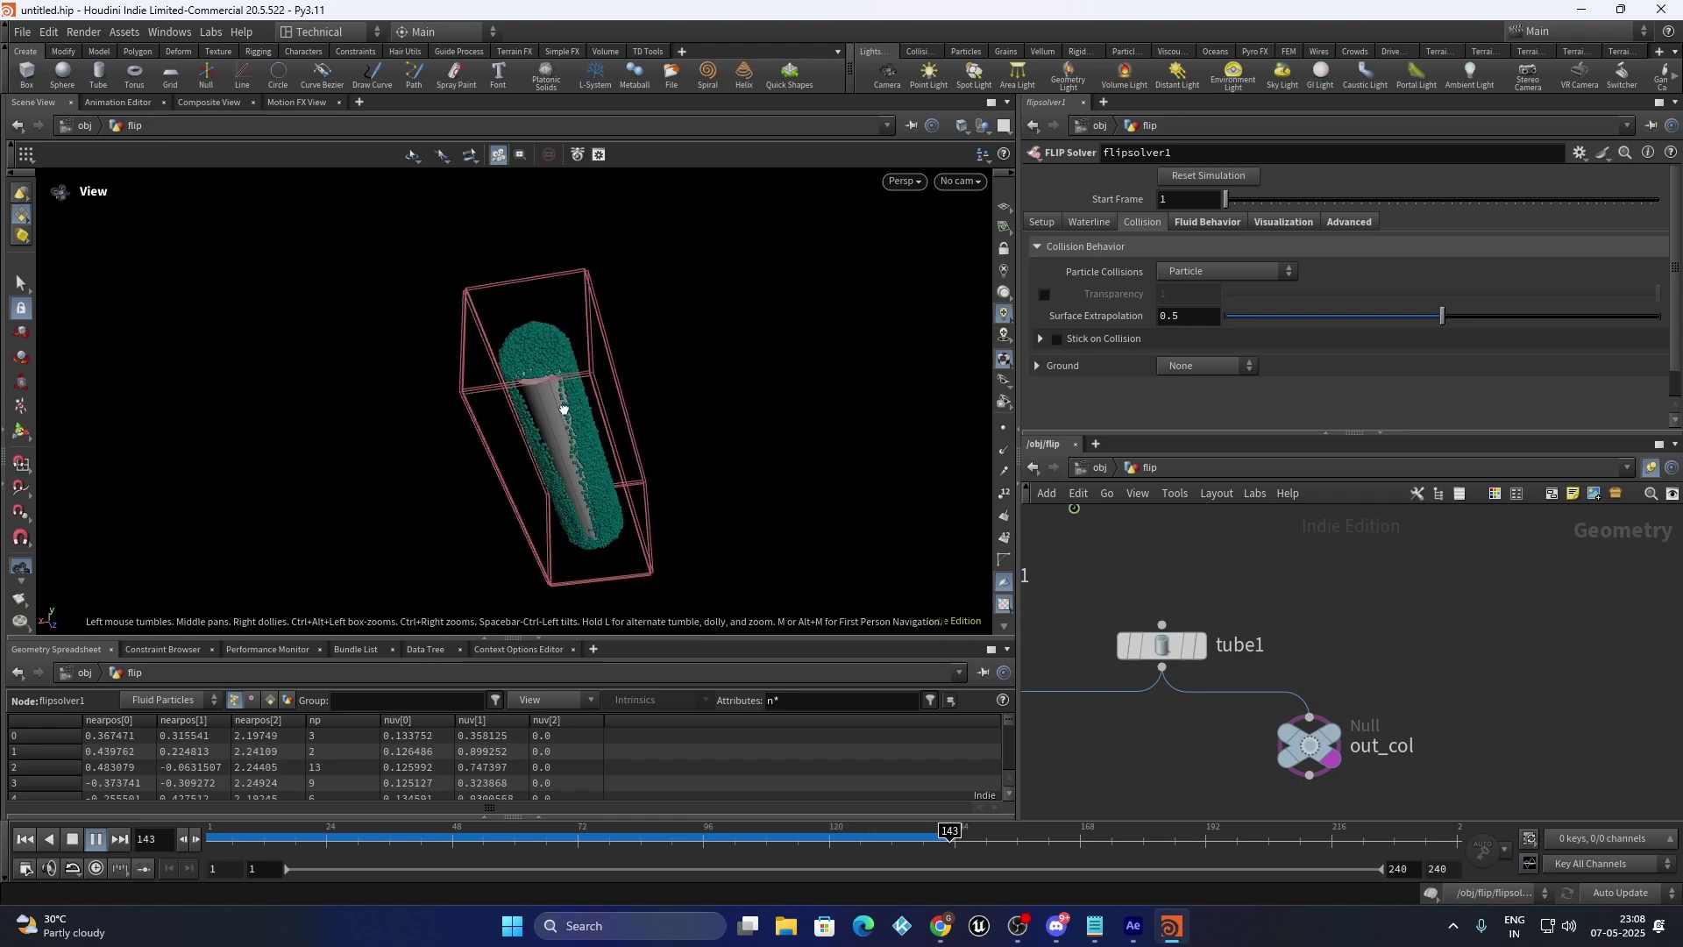
pyautogui.moveTo(564, 408); pyautogui.dragTo(639, 481)
pyautogui.moveTo(413, 285); pyautogui.dragTo(443, 449)
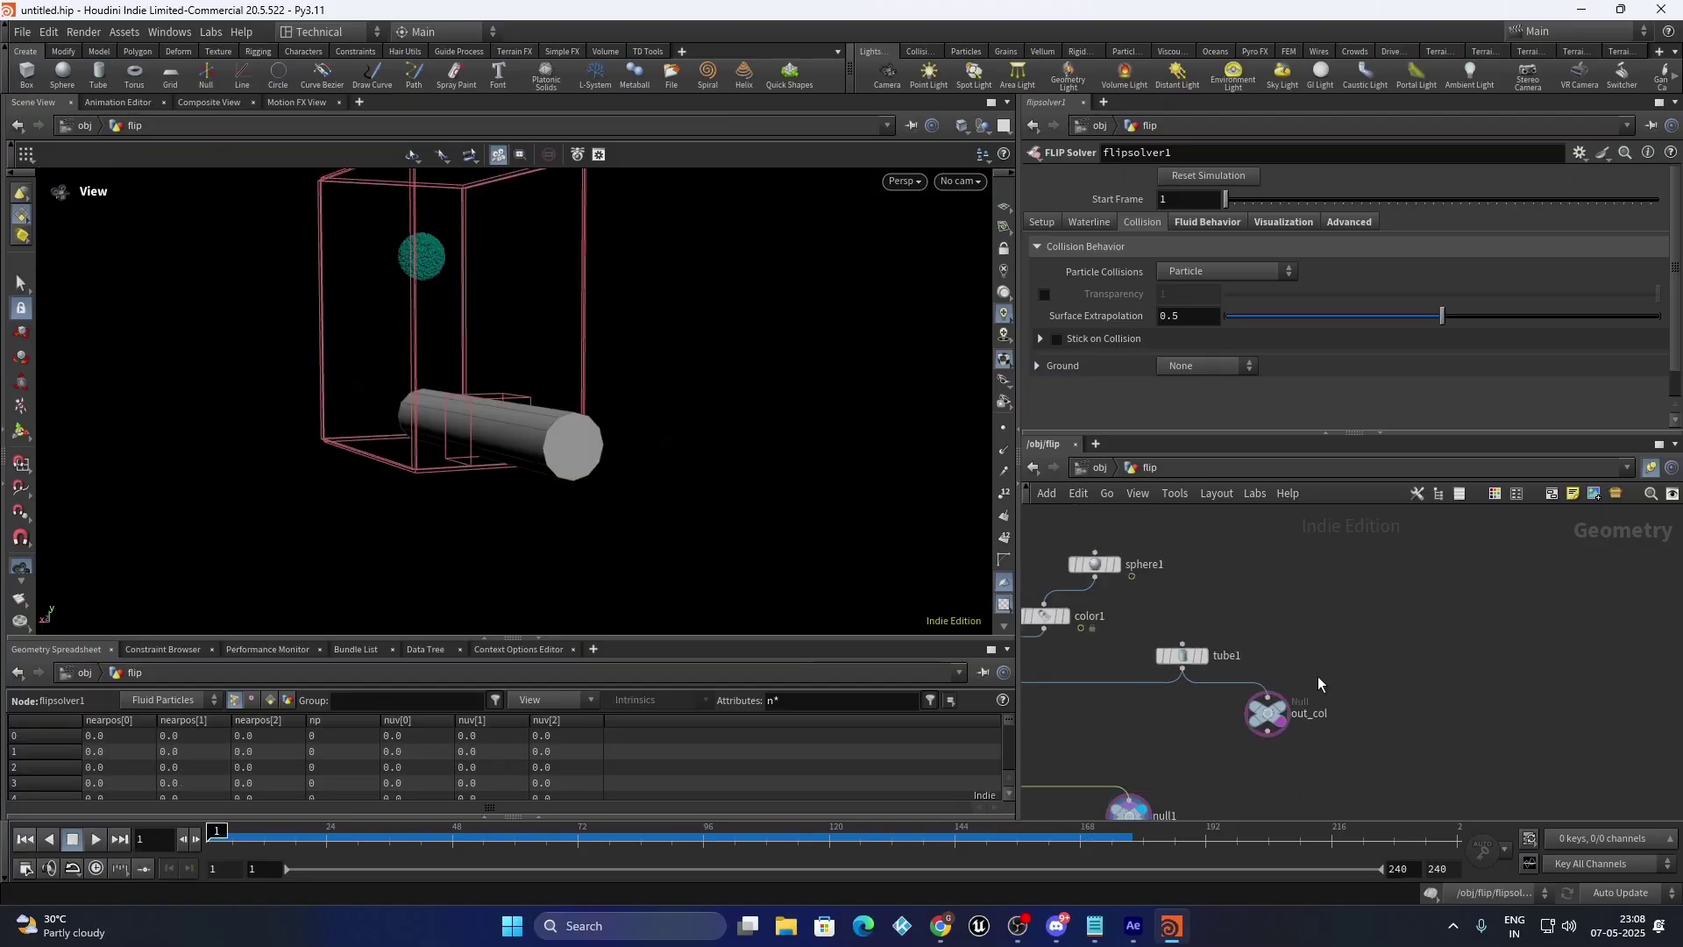
pyautogui.moveTo(1318, 683); pyautogui.dragTo(1531, 542, button='middle')
# Step: Replace line 11 with f@strength=fit(f@dist,0,0.1,0,1);
pyautogui.scroll(5, 1052, 596)
pyautogui.doubleClick(1052, 596)
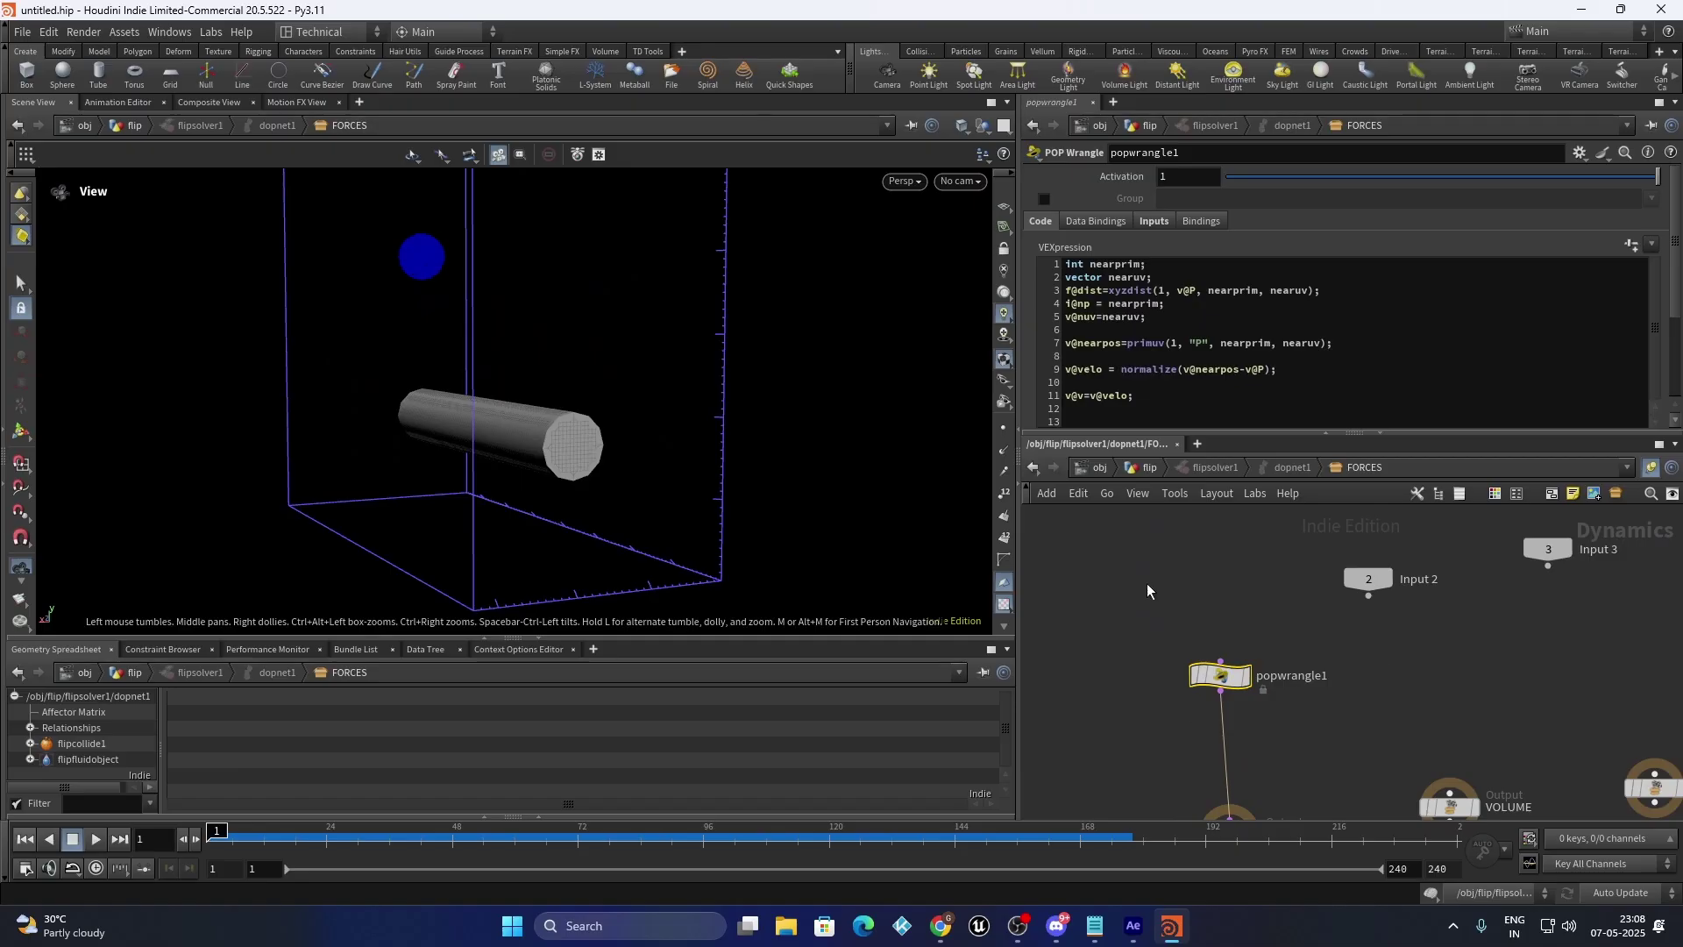
pyautogui.moveTo(1103, 290); pyautogui.dragTo(1035, 287)
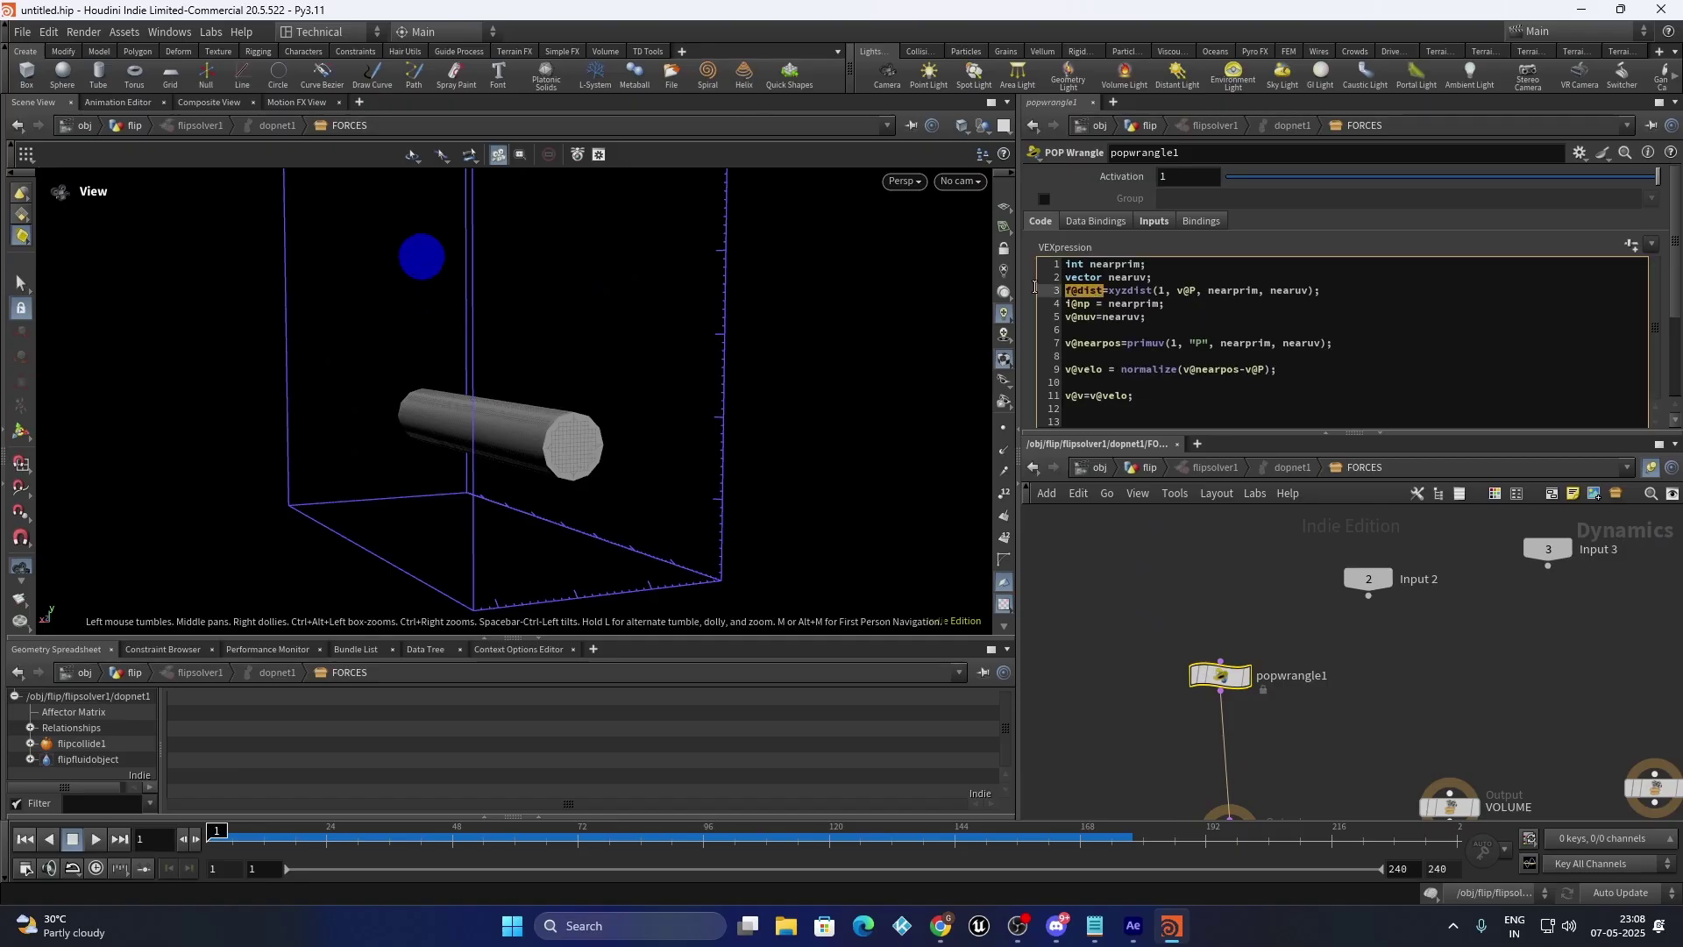
pyautogui.click(1347, 295)
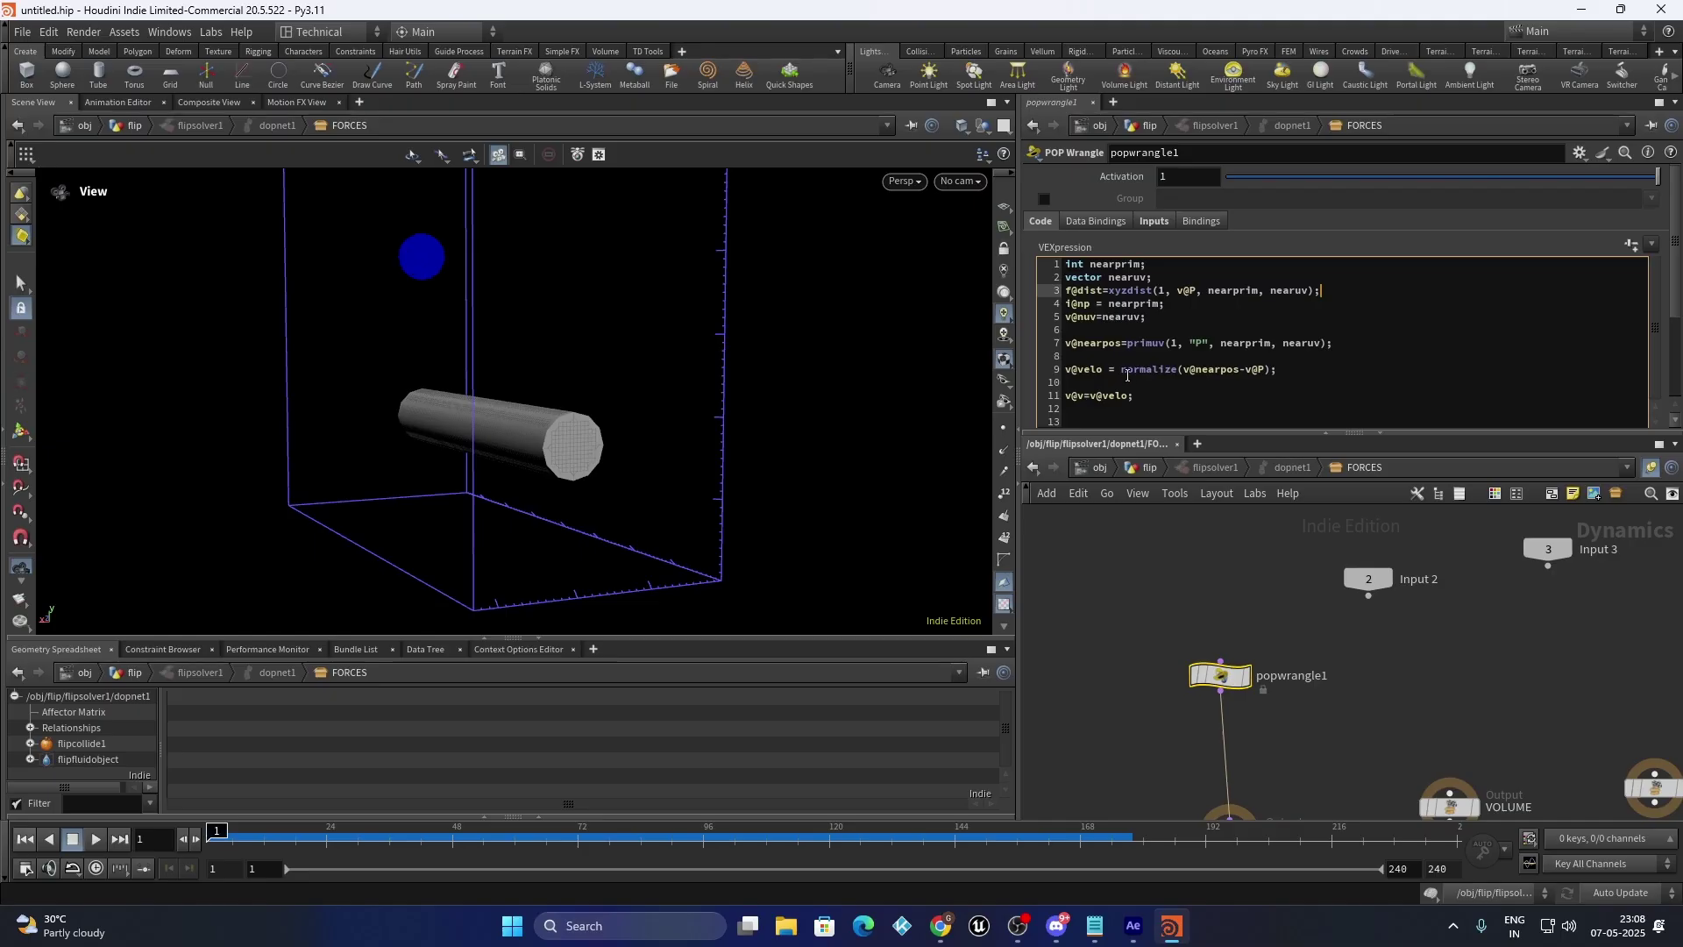
pyautogui.moveTo(1151, 399); pyautogui.dragTo(1008, 402)
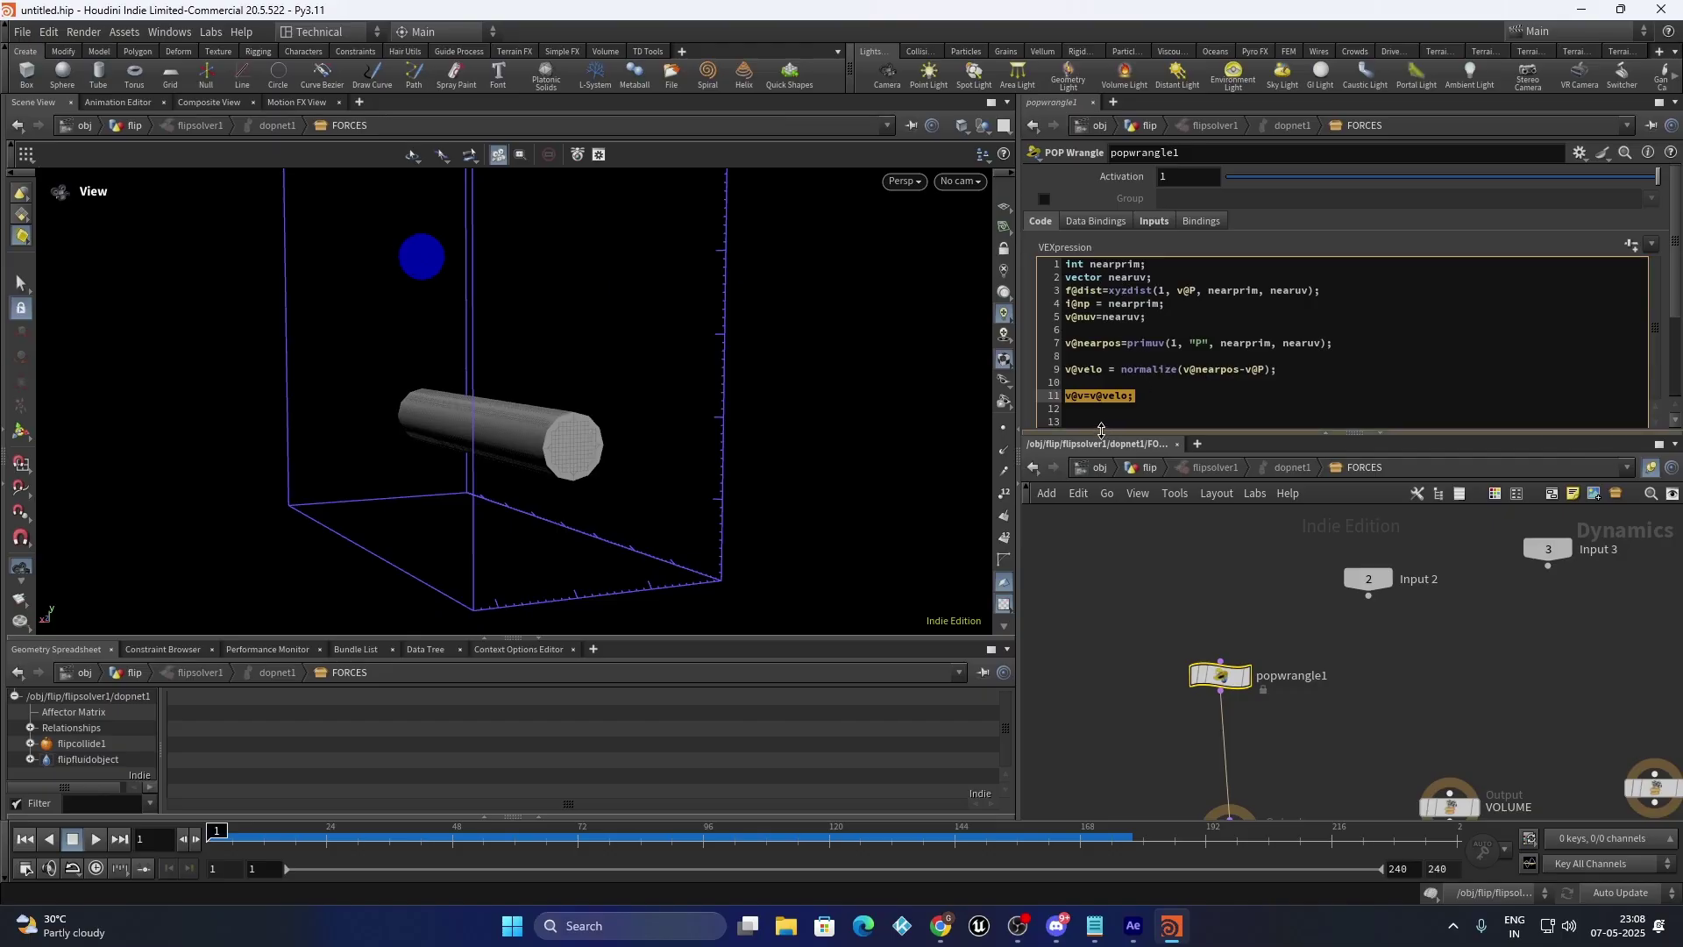
pyautogui.write('f')
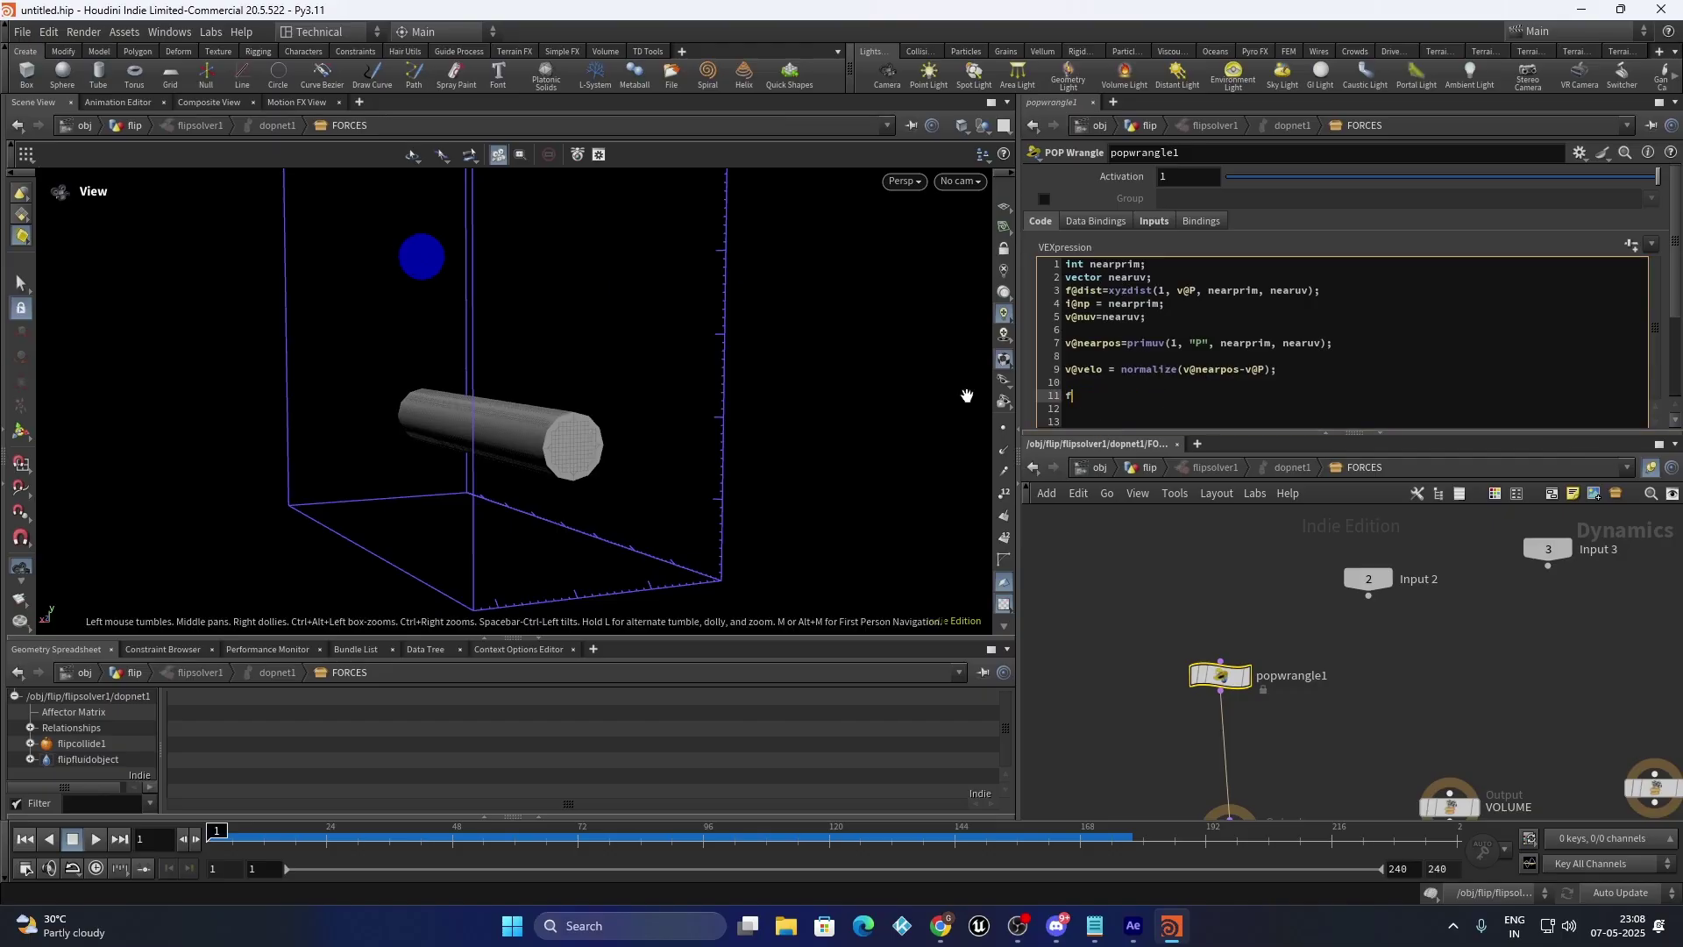
pyautogui.write('@strength')
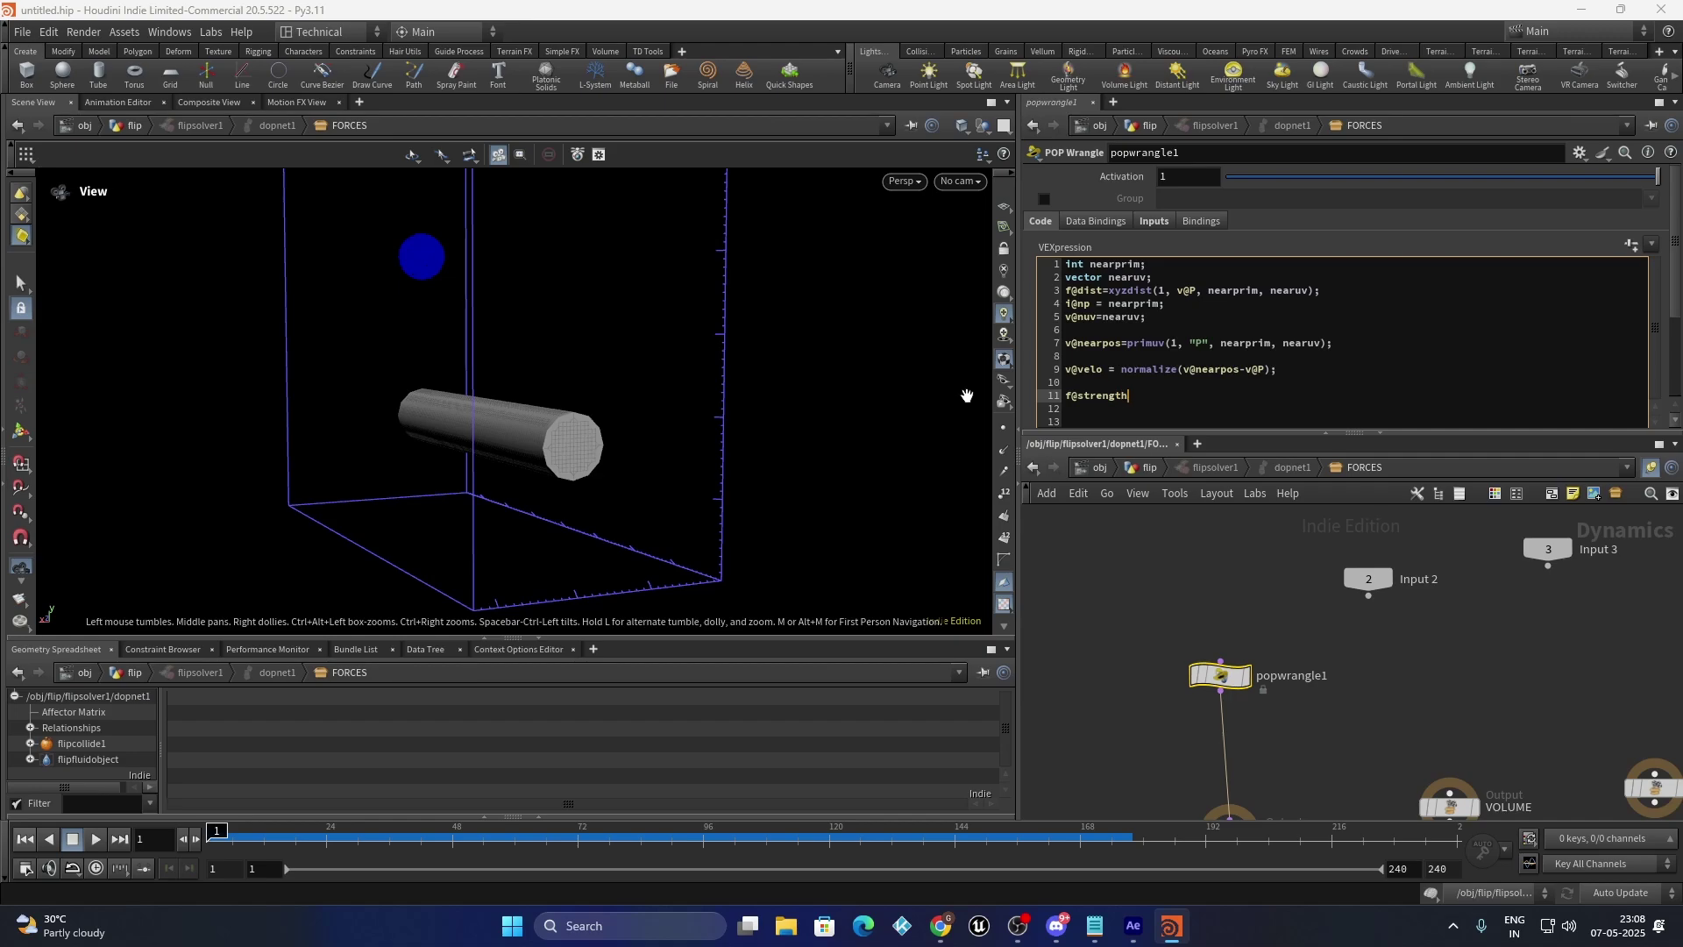
pyautogui.write('=fit(f@d')
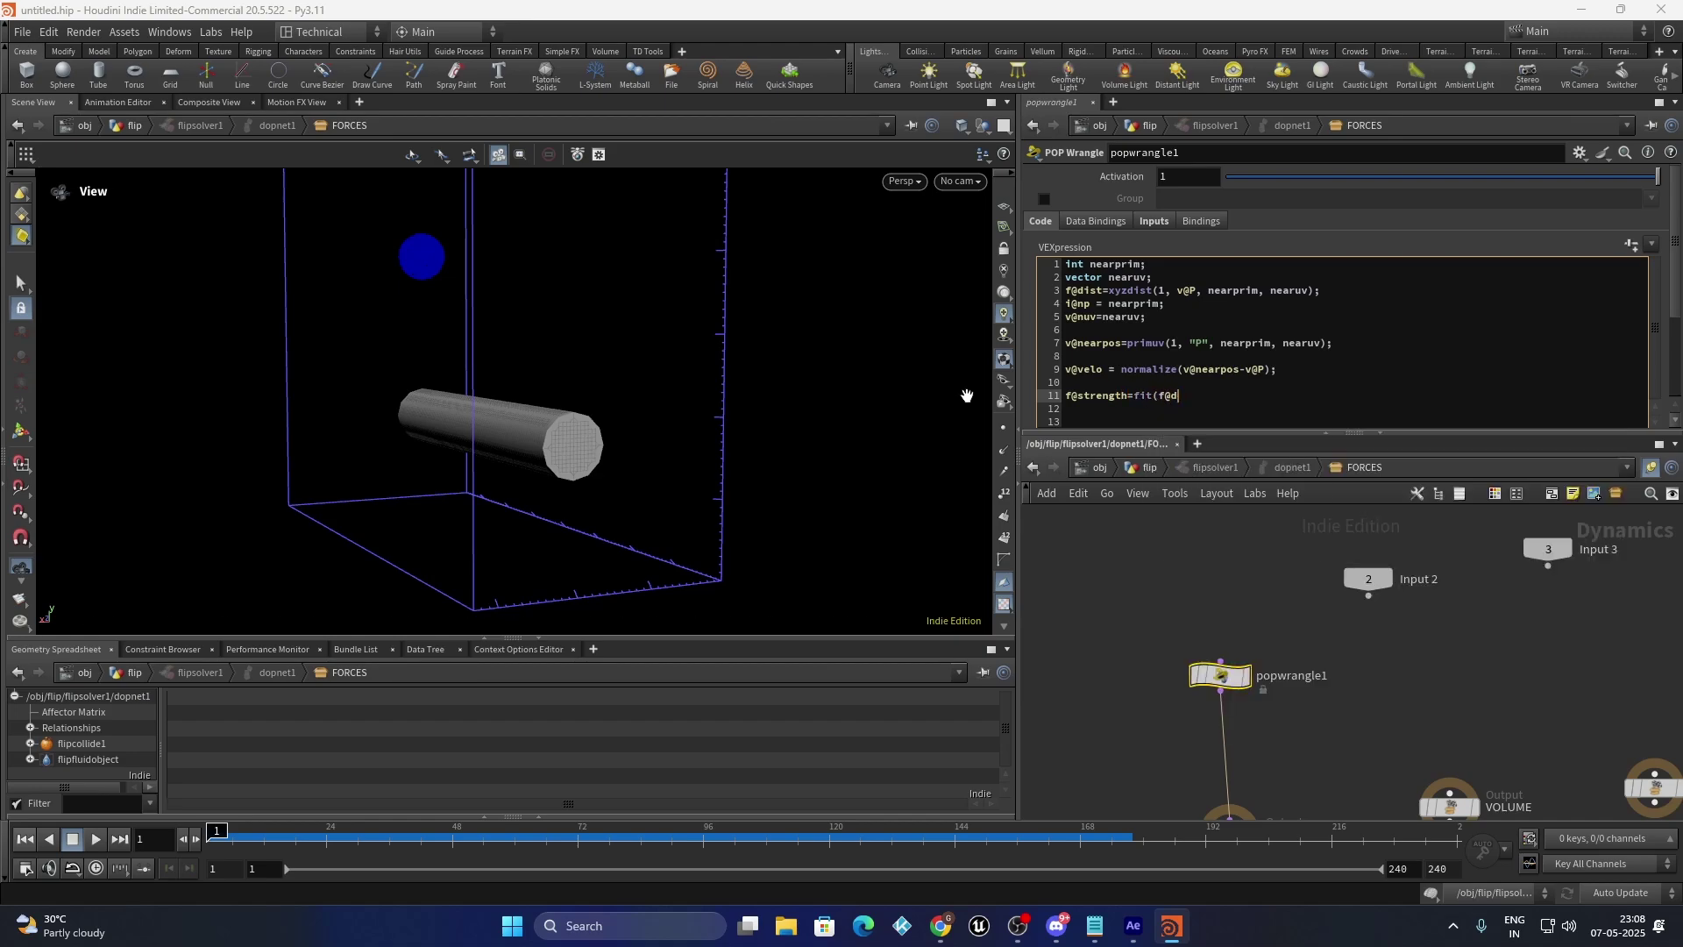
pyautogui.write('ist,0,0.1,0,1')
pyautogui.write(');')
pyautogui.press('Return')
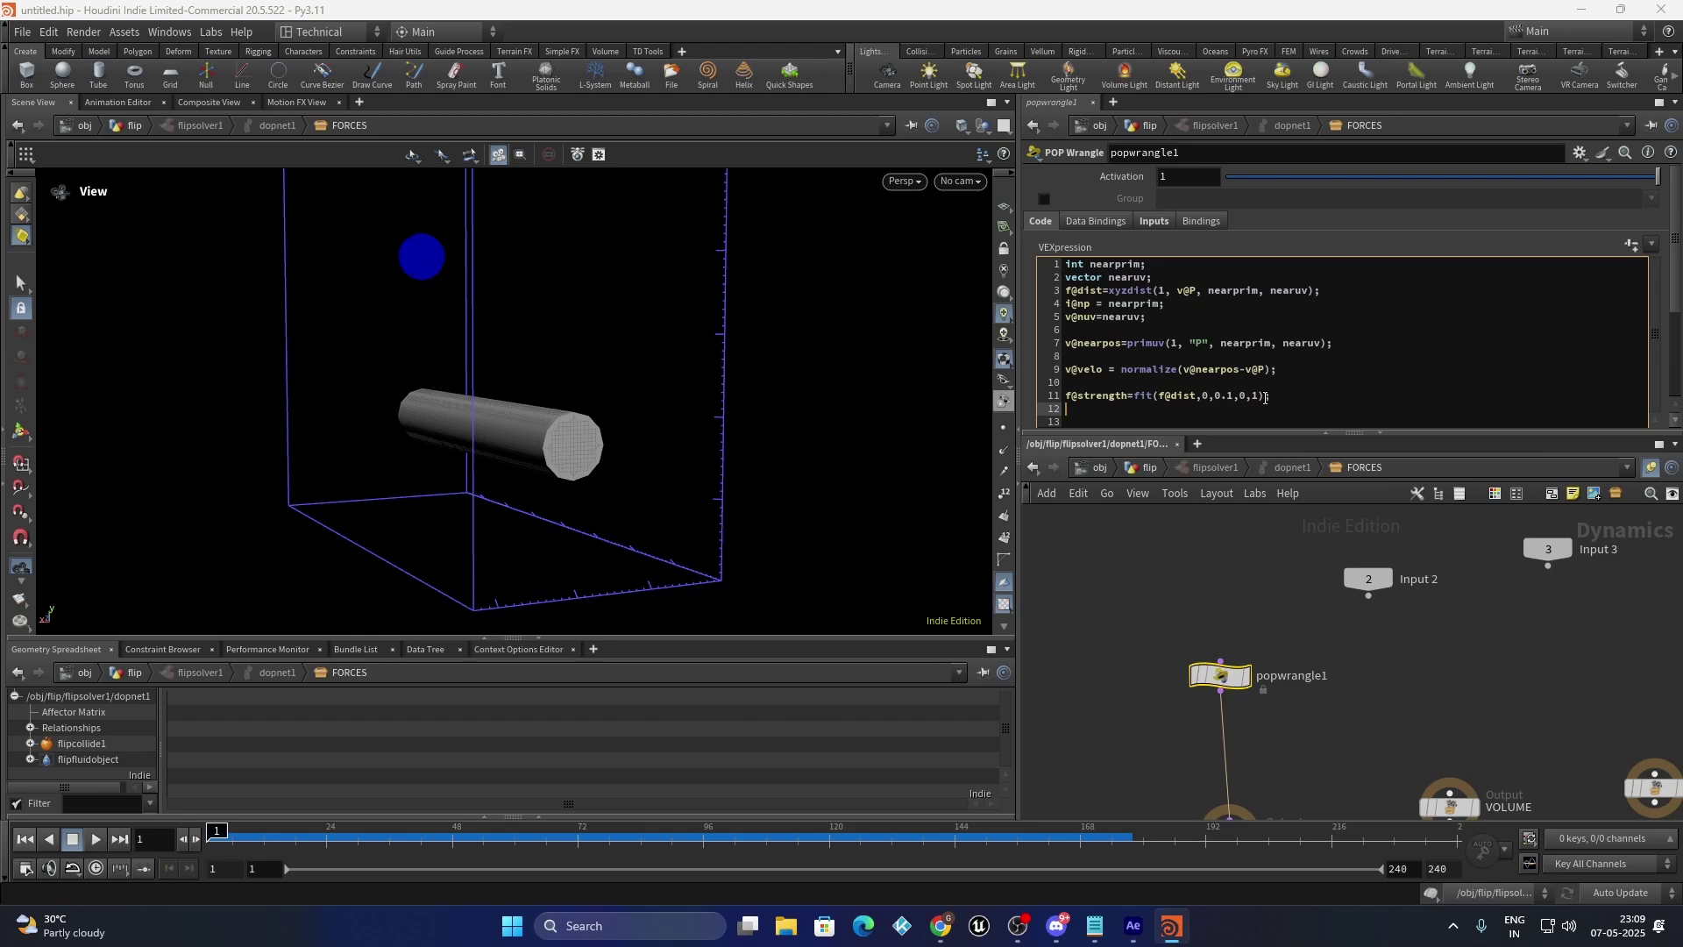
# Step: Add v@v = lerp(v@v, v@velo, f@strength); below the strength line
pyautogui.write('v@v = lerp(')
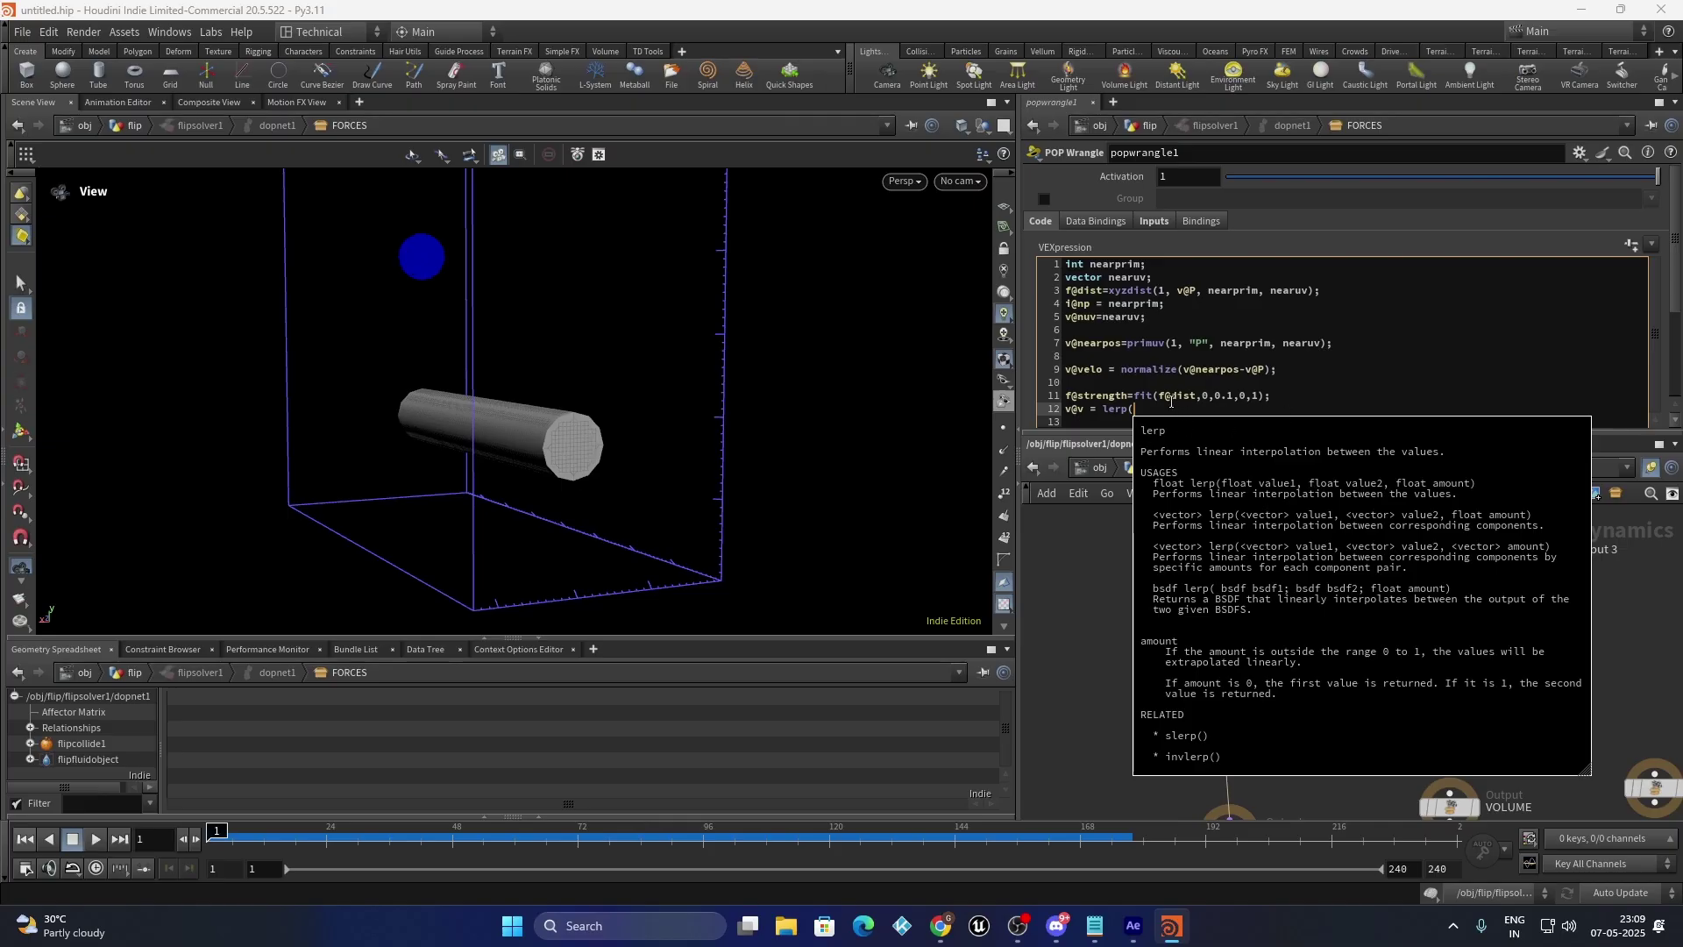
pyautogui.press('Escape')
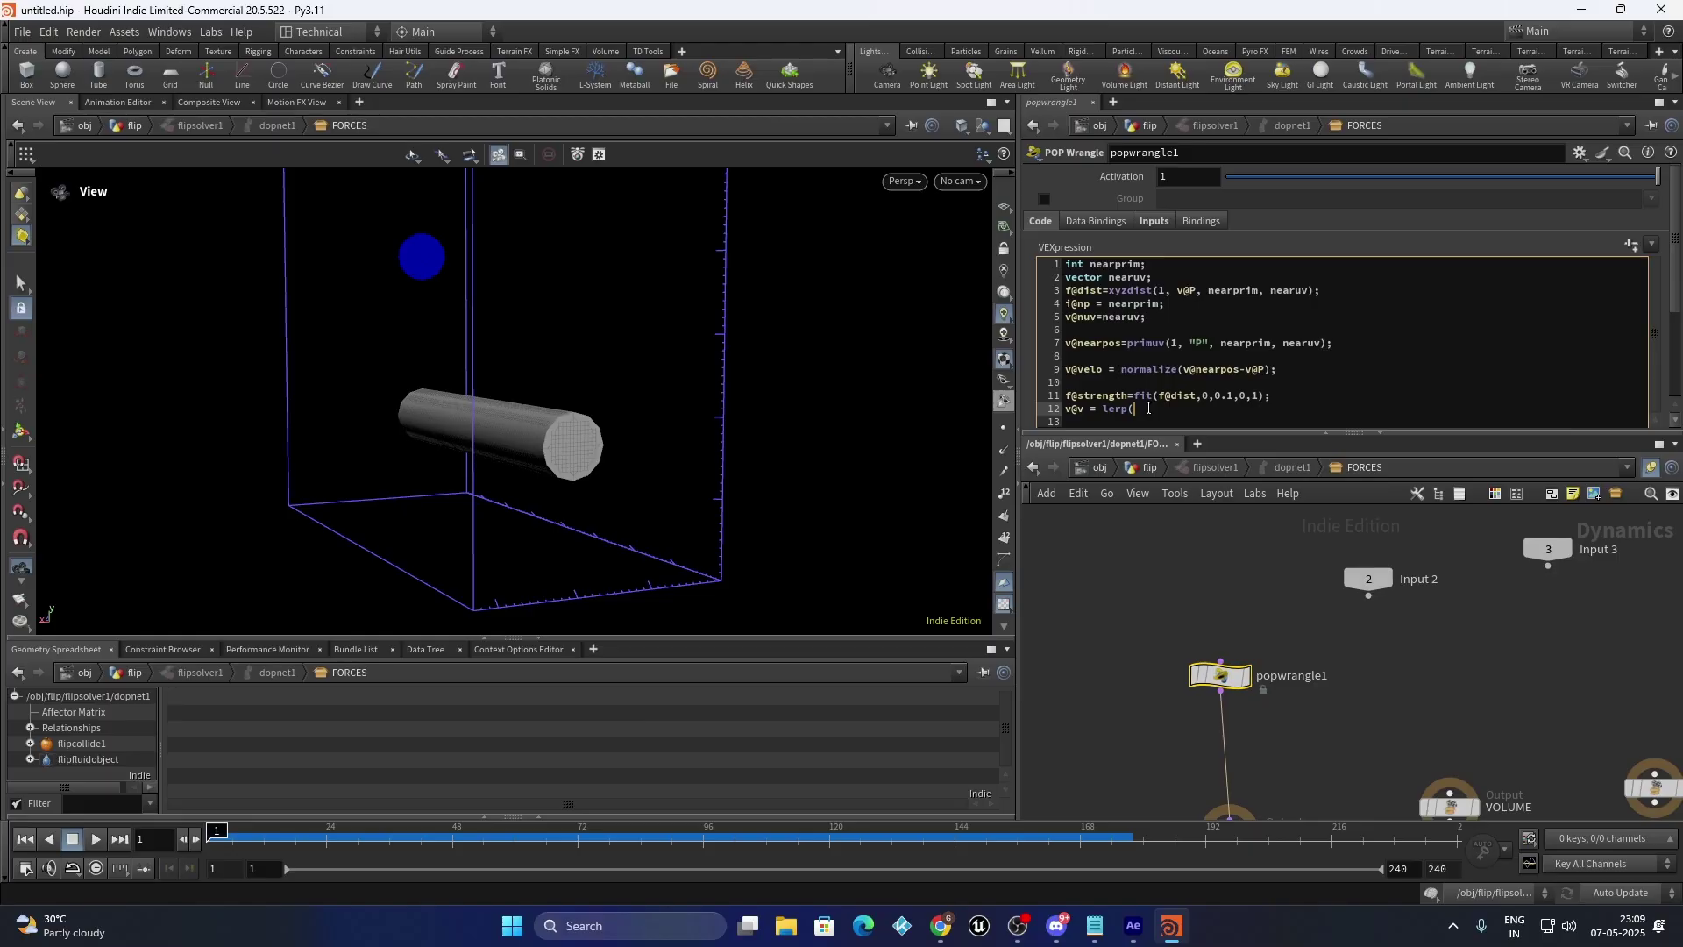
pyautogui.write('@')
pyautogui.press('Escape')
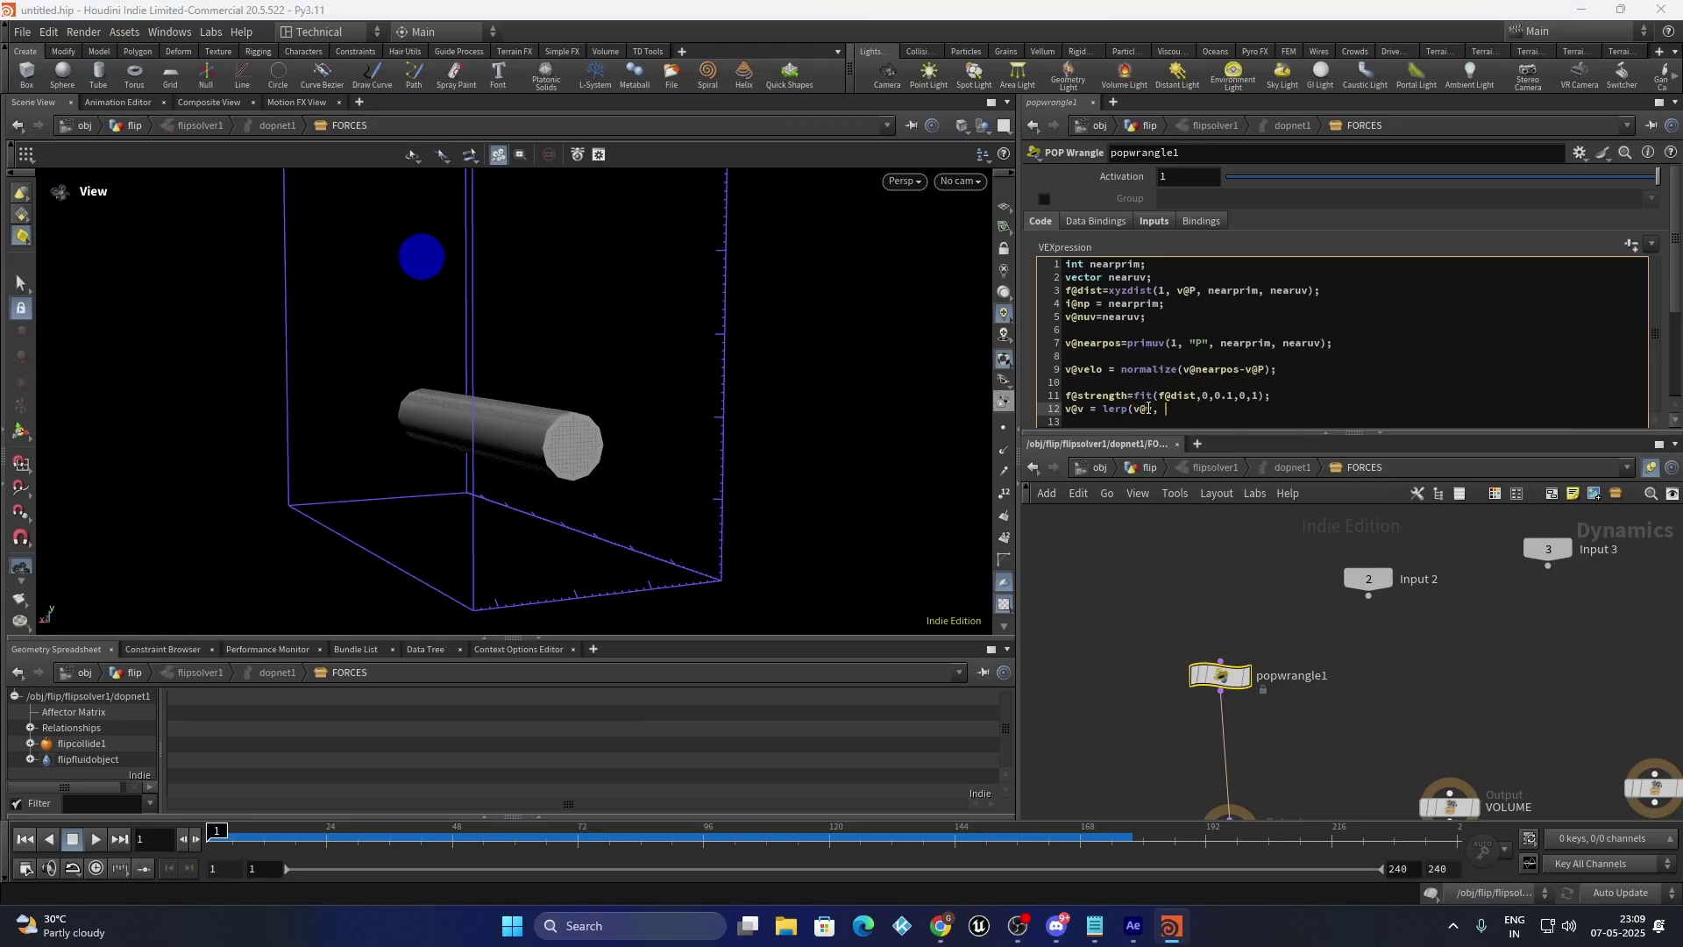
pyautogui.write('v, v@velo, f@strength);')
# Step: Change line 11's fit target range to 1, 0 so strength reads fit(f@dist,0,0.1,1,0)
pyautogui.click(1106, 663)
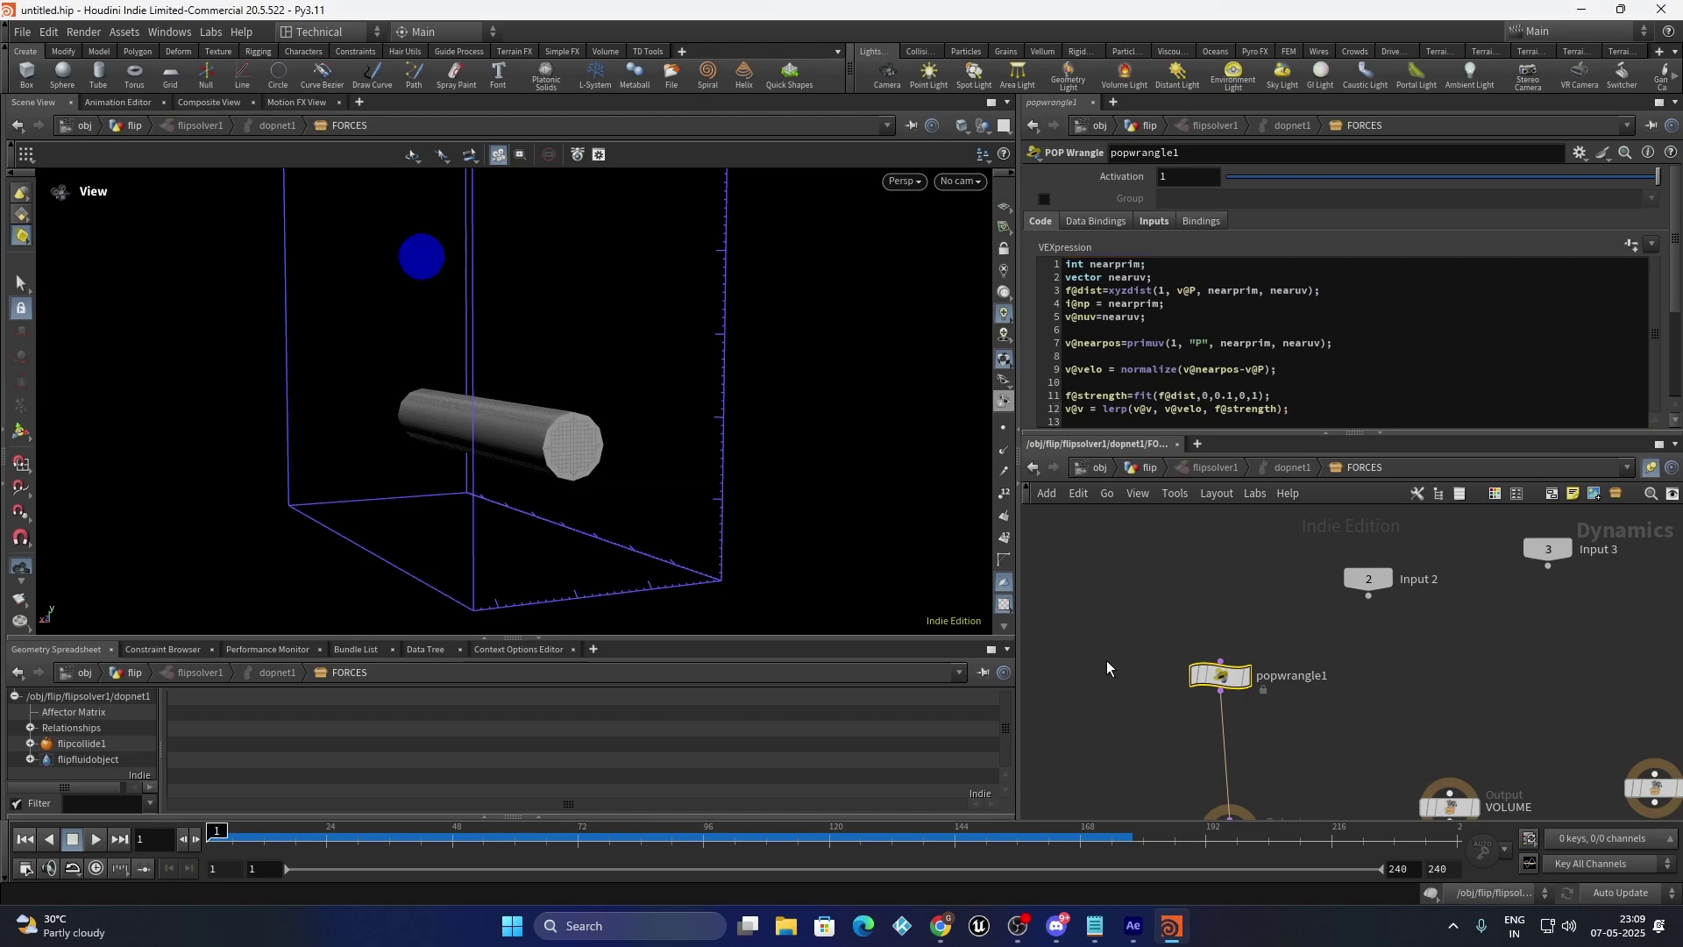
pyautogui.doubleClick(1240, 395)
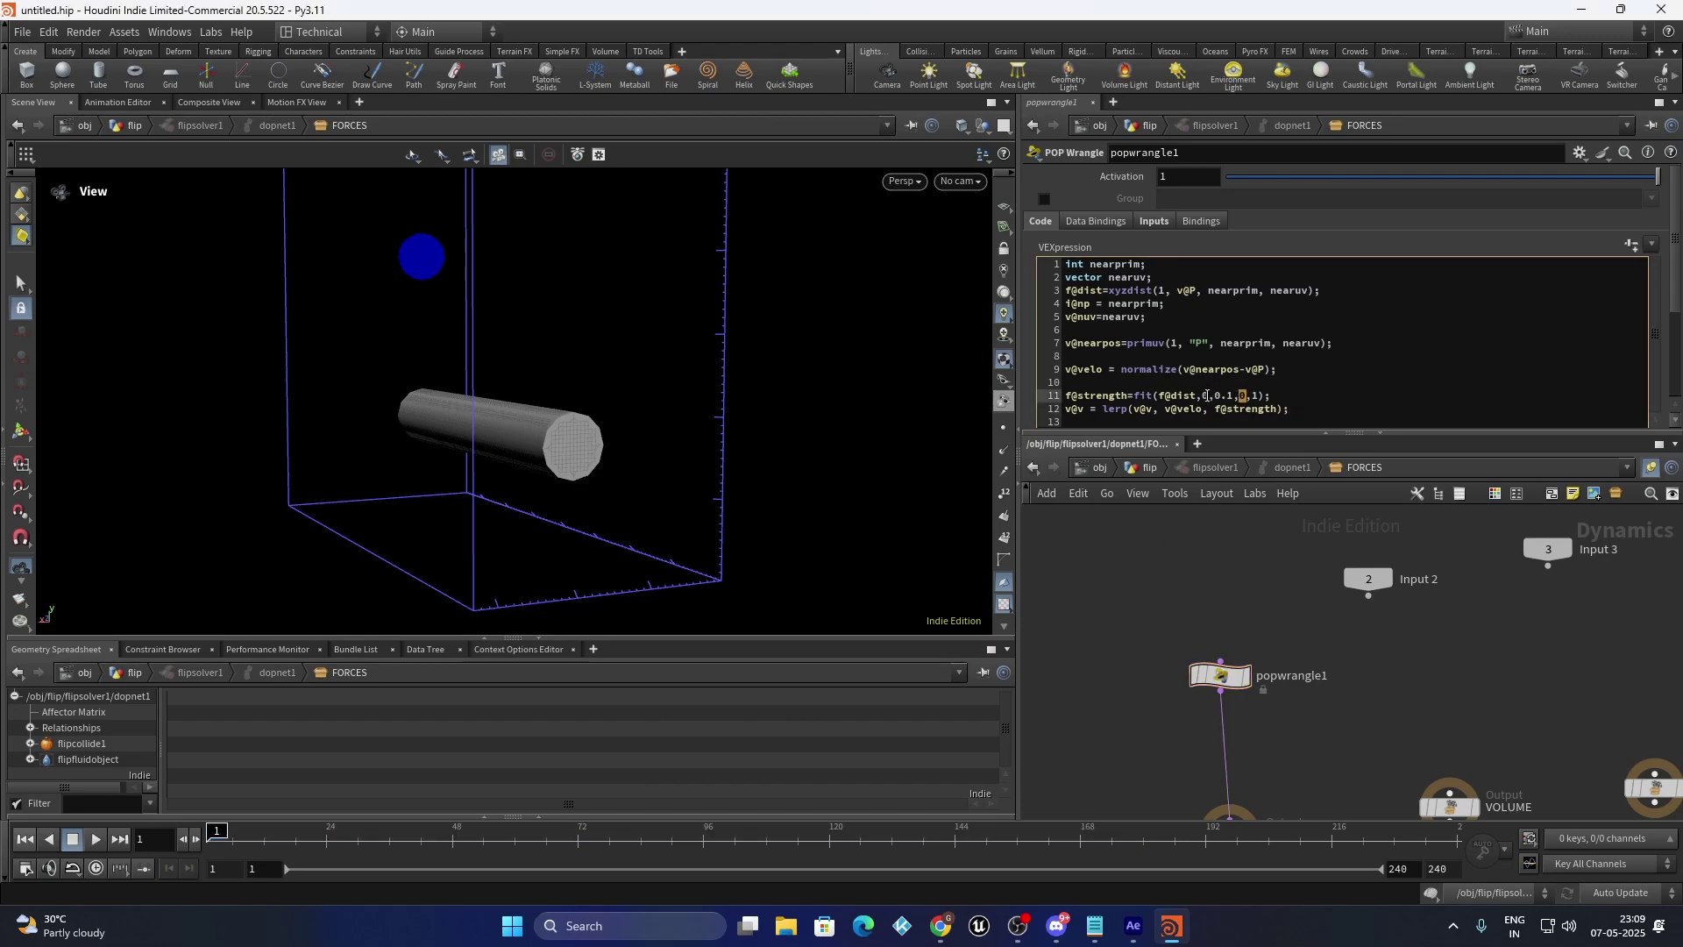
pyautogui.doubleClick(1205, 396)
pyautogui.click(1246, 397)
pyautogui.doubleClick(1241, 395)
pyautogui.write('1')
pyautogui.doubleClick(1255, 395)
pyautogui.write('0')
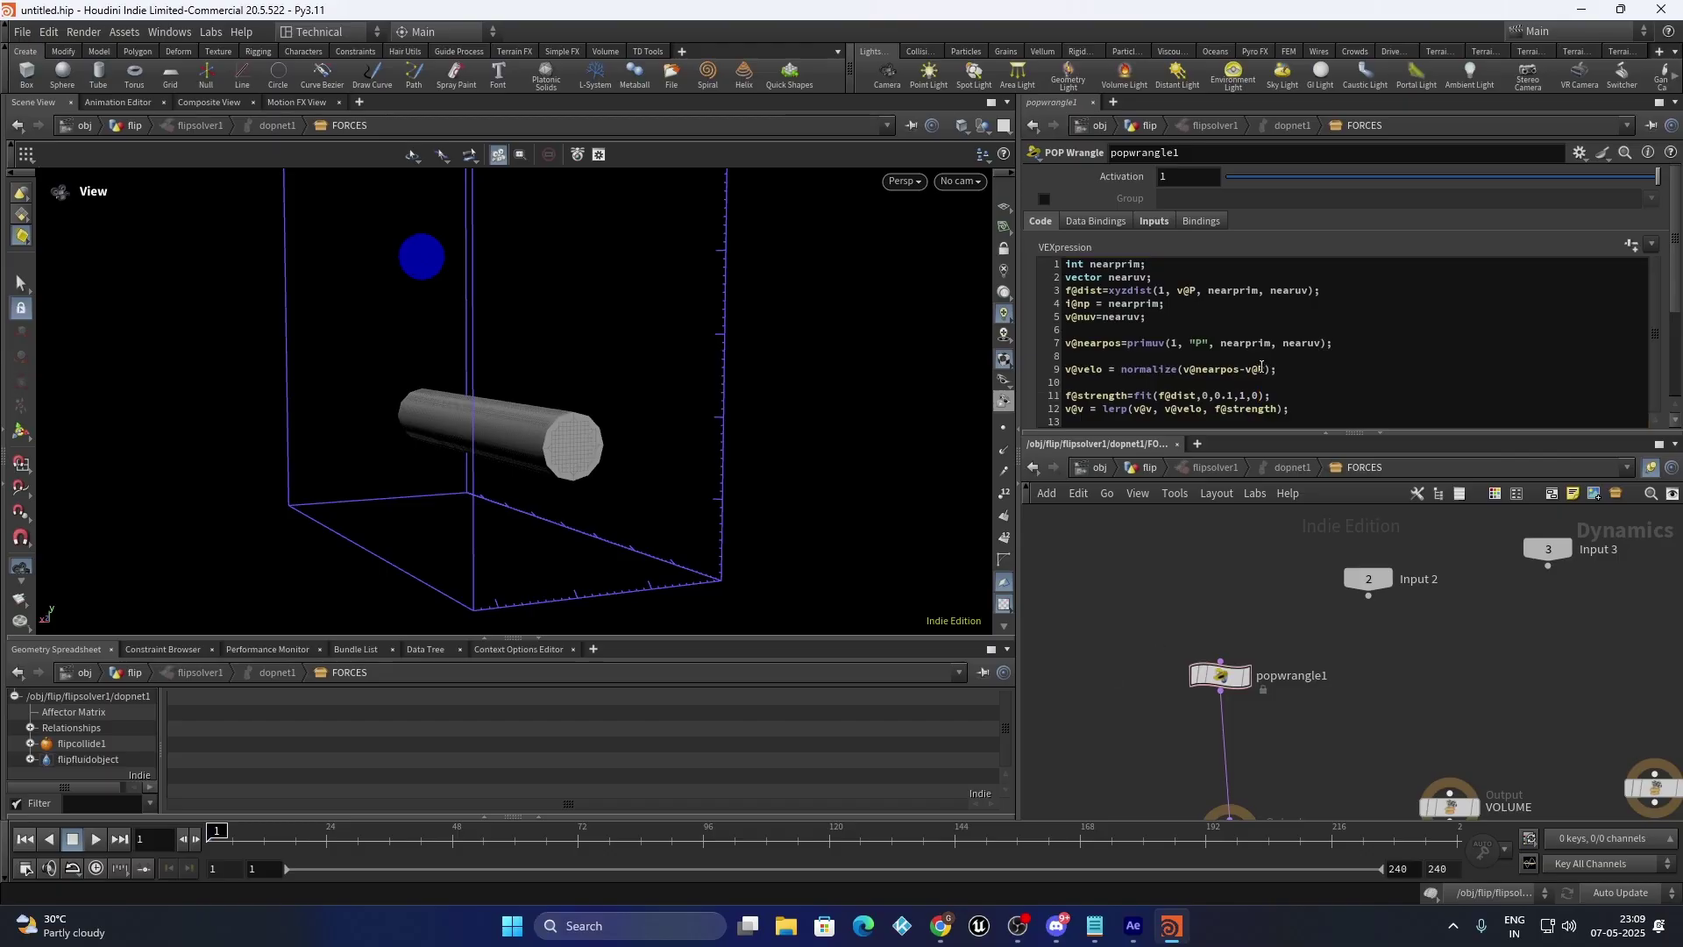
# Step: Review the reversed fit range, the 0.1 threshold and the lerp line, then commit the code
pyautogui.doubleClick(1204, 396)
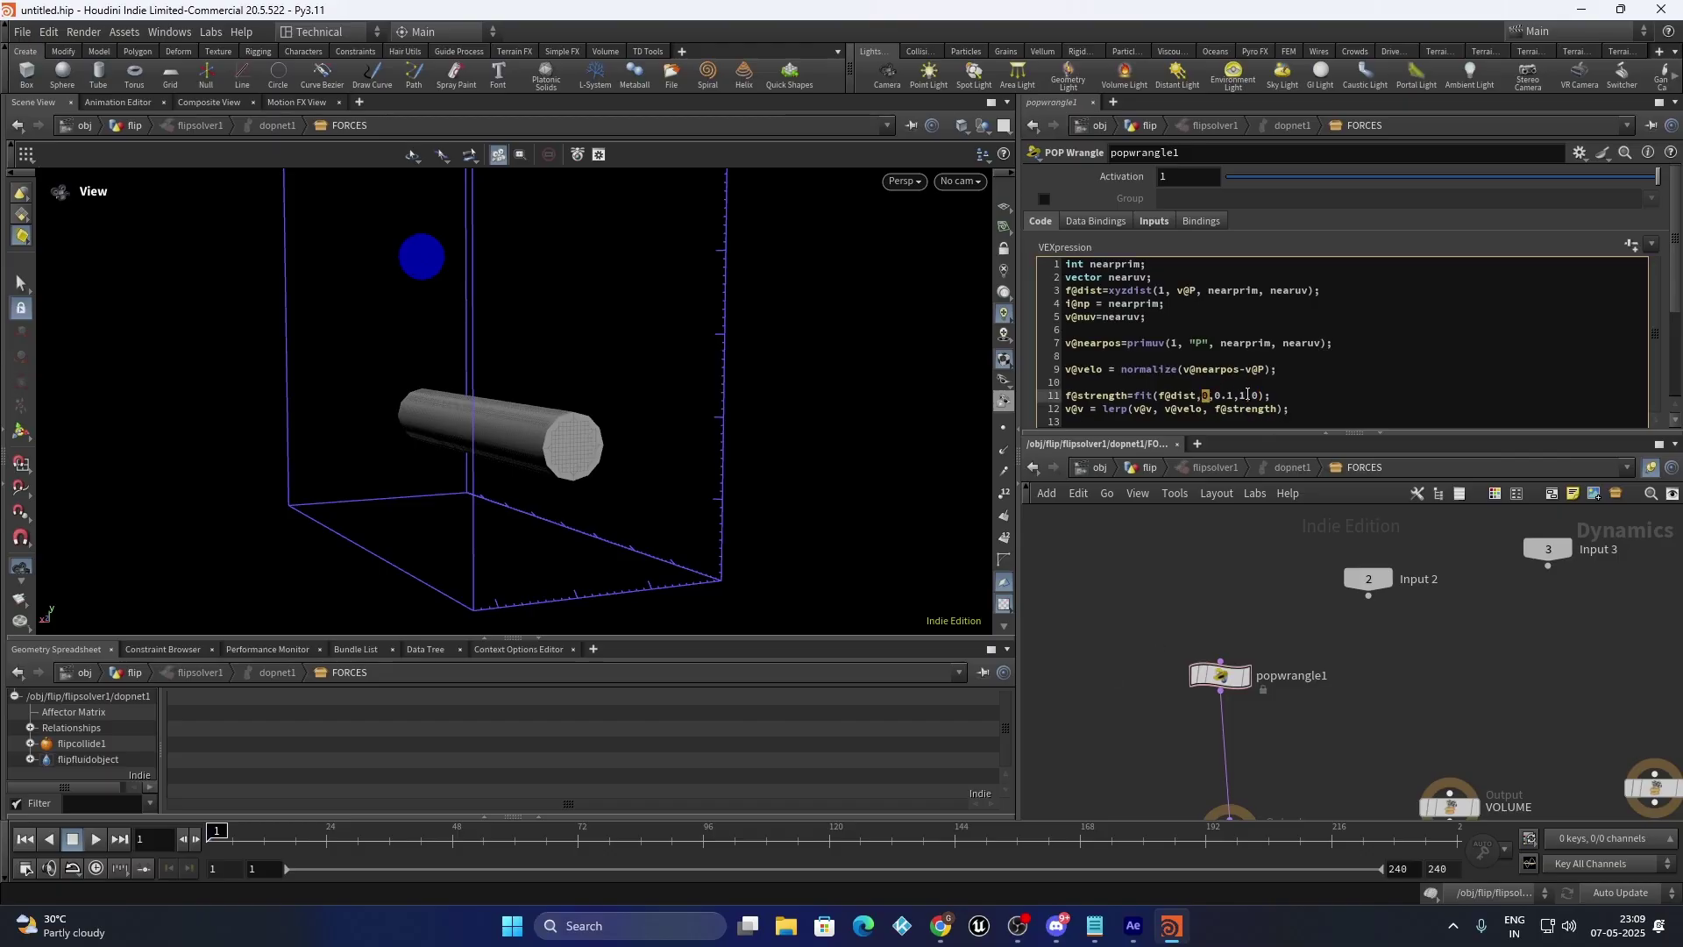
pyautogui.doubleClick(1240, 396)
pyautogui.moveTo(1204, 411); pyautogui.dragTo(1163, 411)
pyautogui.moveTo(1294, 371); pyautogui.dragTo(1064, 369)
pyautogui.moveTo(1236, 395); pyautogui.dragTo(1135, 409)
pyautogui.click(1316, 409)
pyautogui.click(1118, 675)
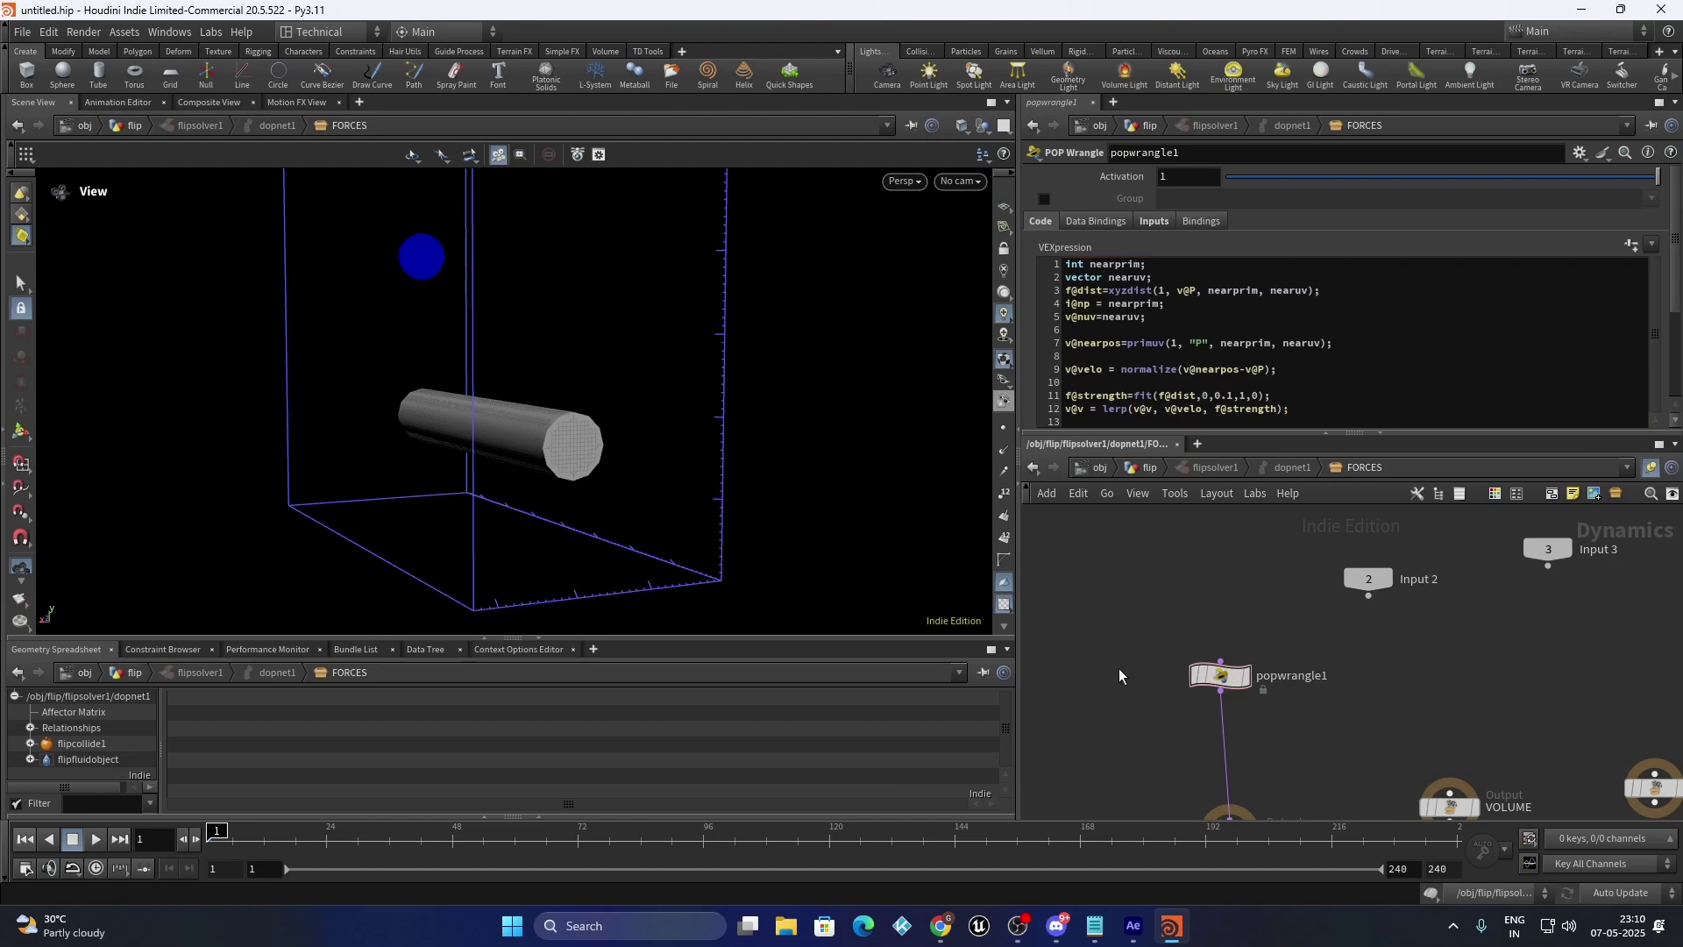
# Step: Back in the flip network, display null1's fluid with the out_col tube and play the sim
pyautogui.click(1144, 467)
pyautogui.scroll(3, 1349, 684)
pyautogui.click(1339, 680)
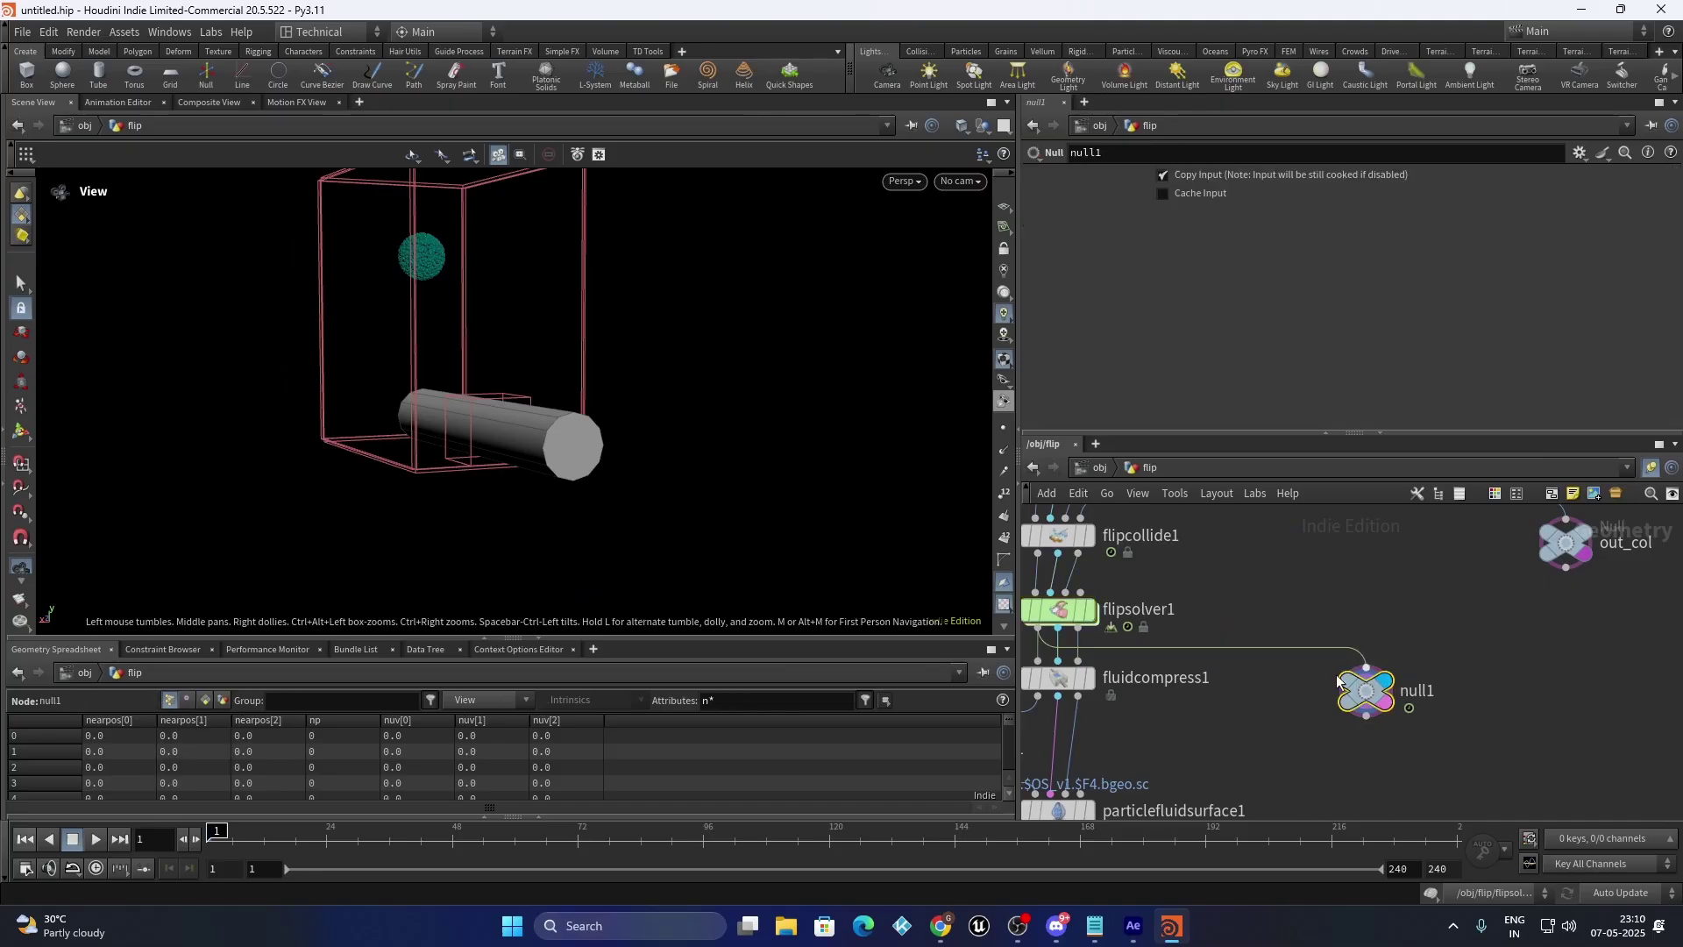
pyautogui.click(1389, 693)
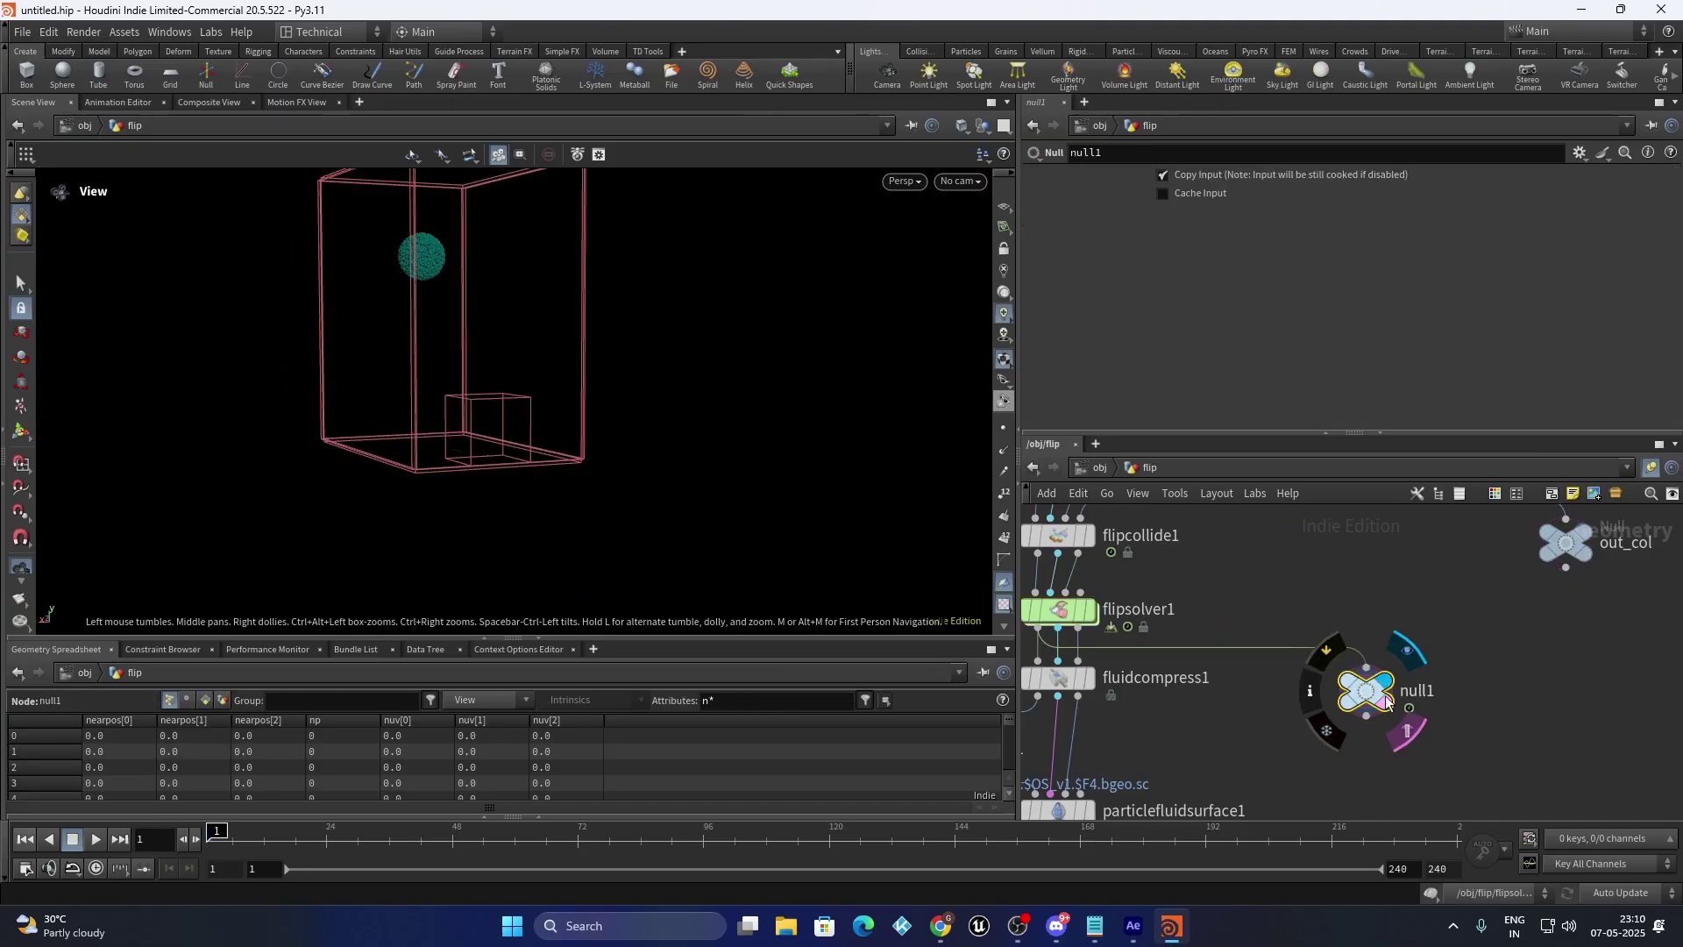
pyautogui.click(1575, 554)
pyautogui.scroll(5, 387, 342)
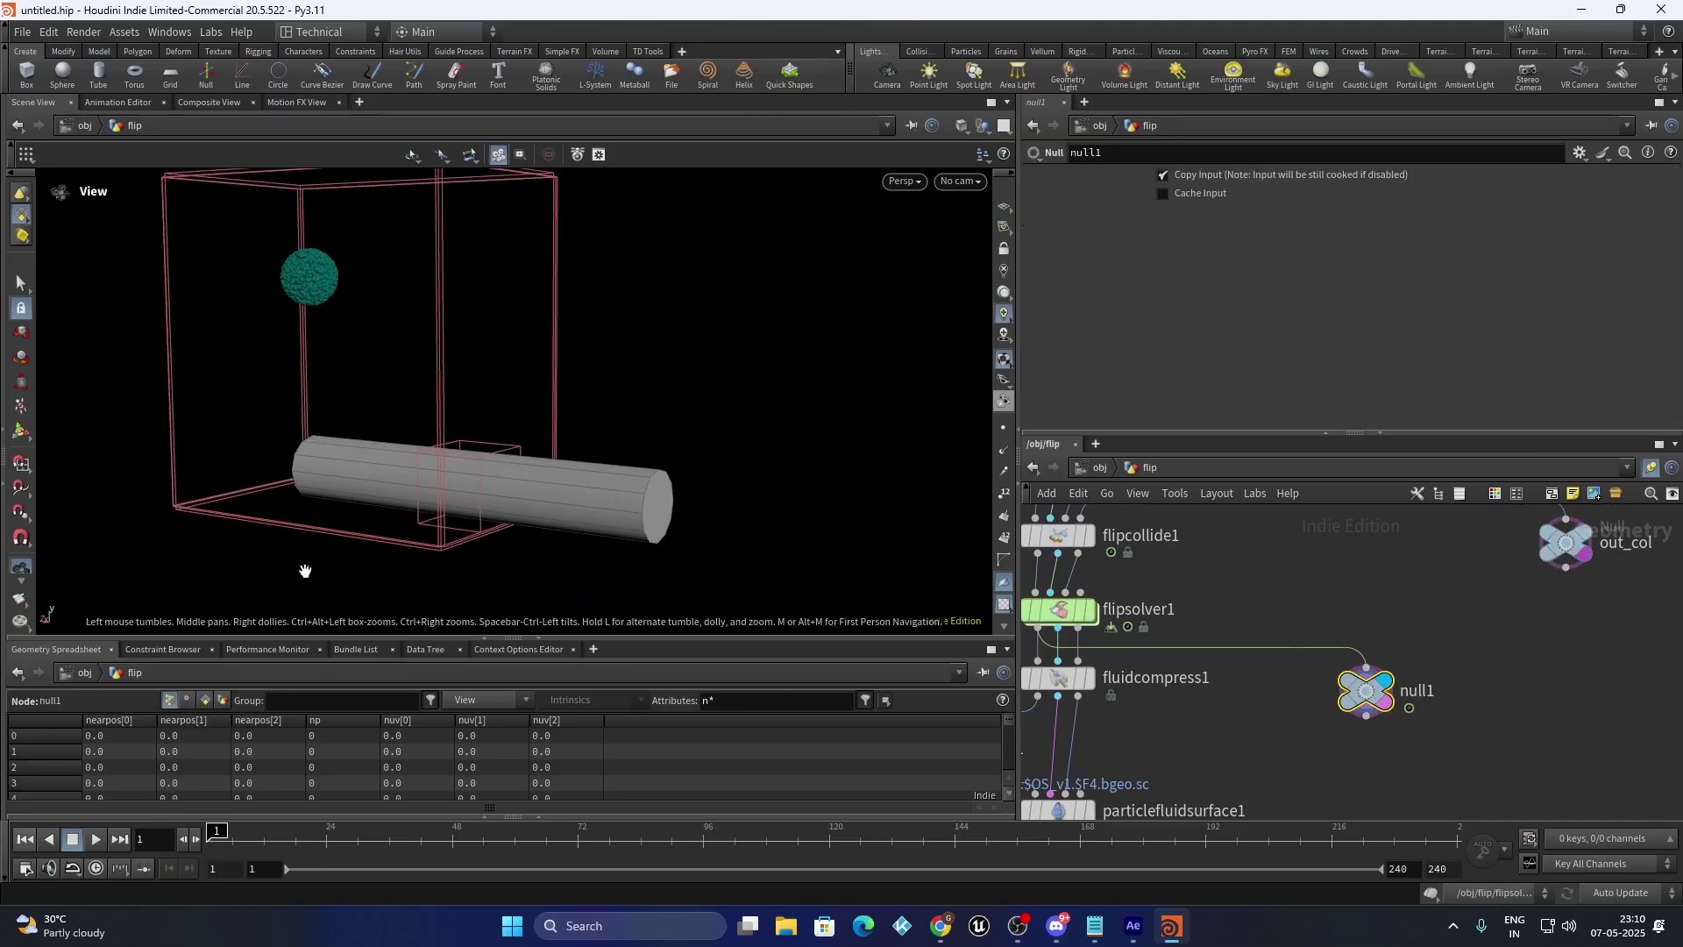
pyautogui.click(96, 838)
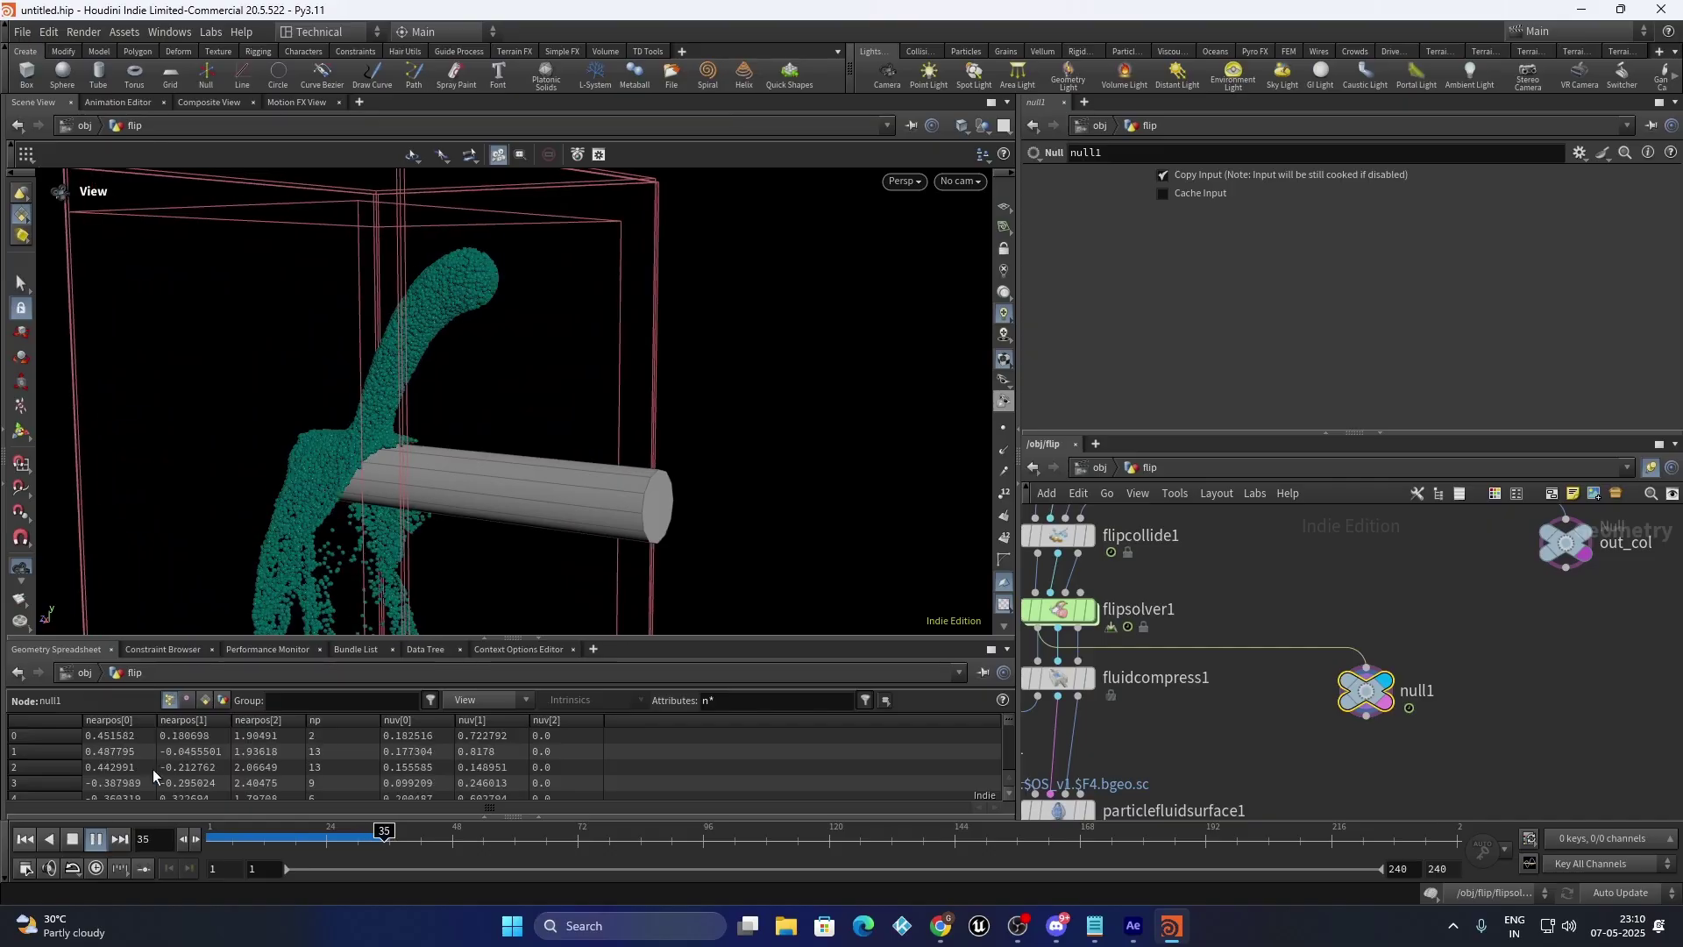
# Step: Stop and rewind the sim to frame 1, then enter flipsolver1's FORCES network
pyautogui.press('Up')
pyautogui.moveTo(338, 451); pyautogui.dragTo(188, 442)
pyautogui.moveTo(276, 503); pyautogui.dragTo(242, 450)
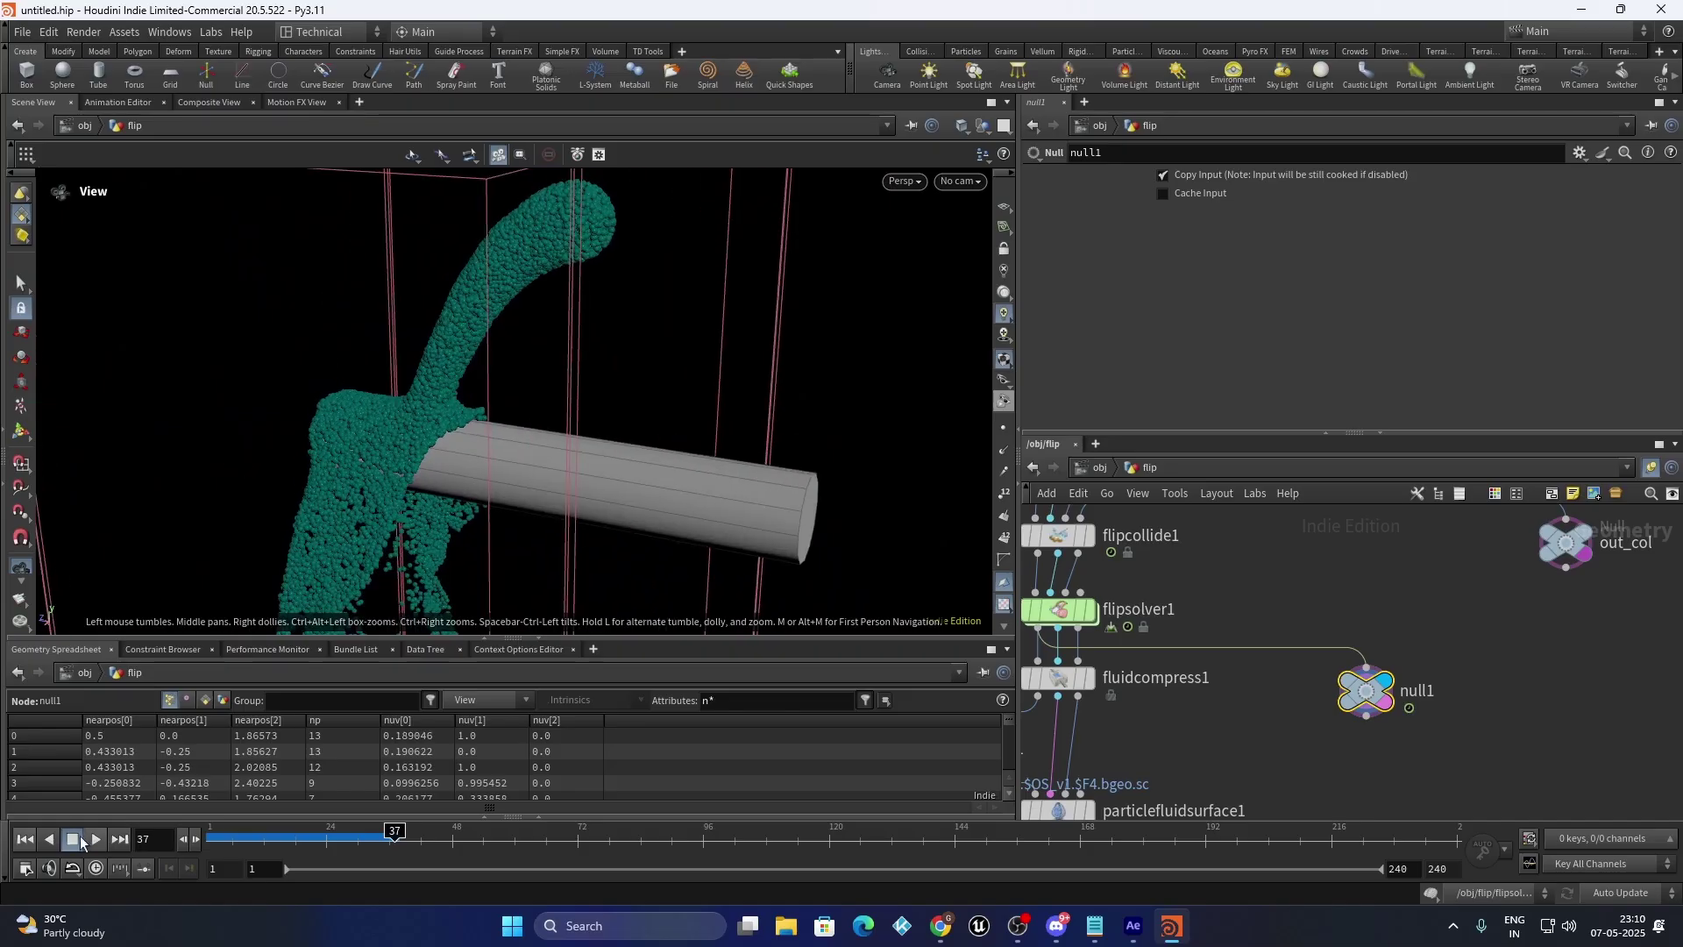
pyautogui.click(26, 839)
pyautogui.doubleClick(1059, 610)
pyautogui.doubleClick(1155, 641)
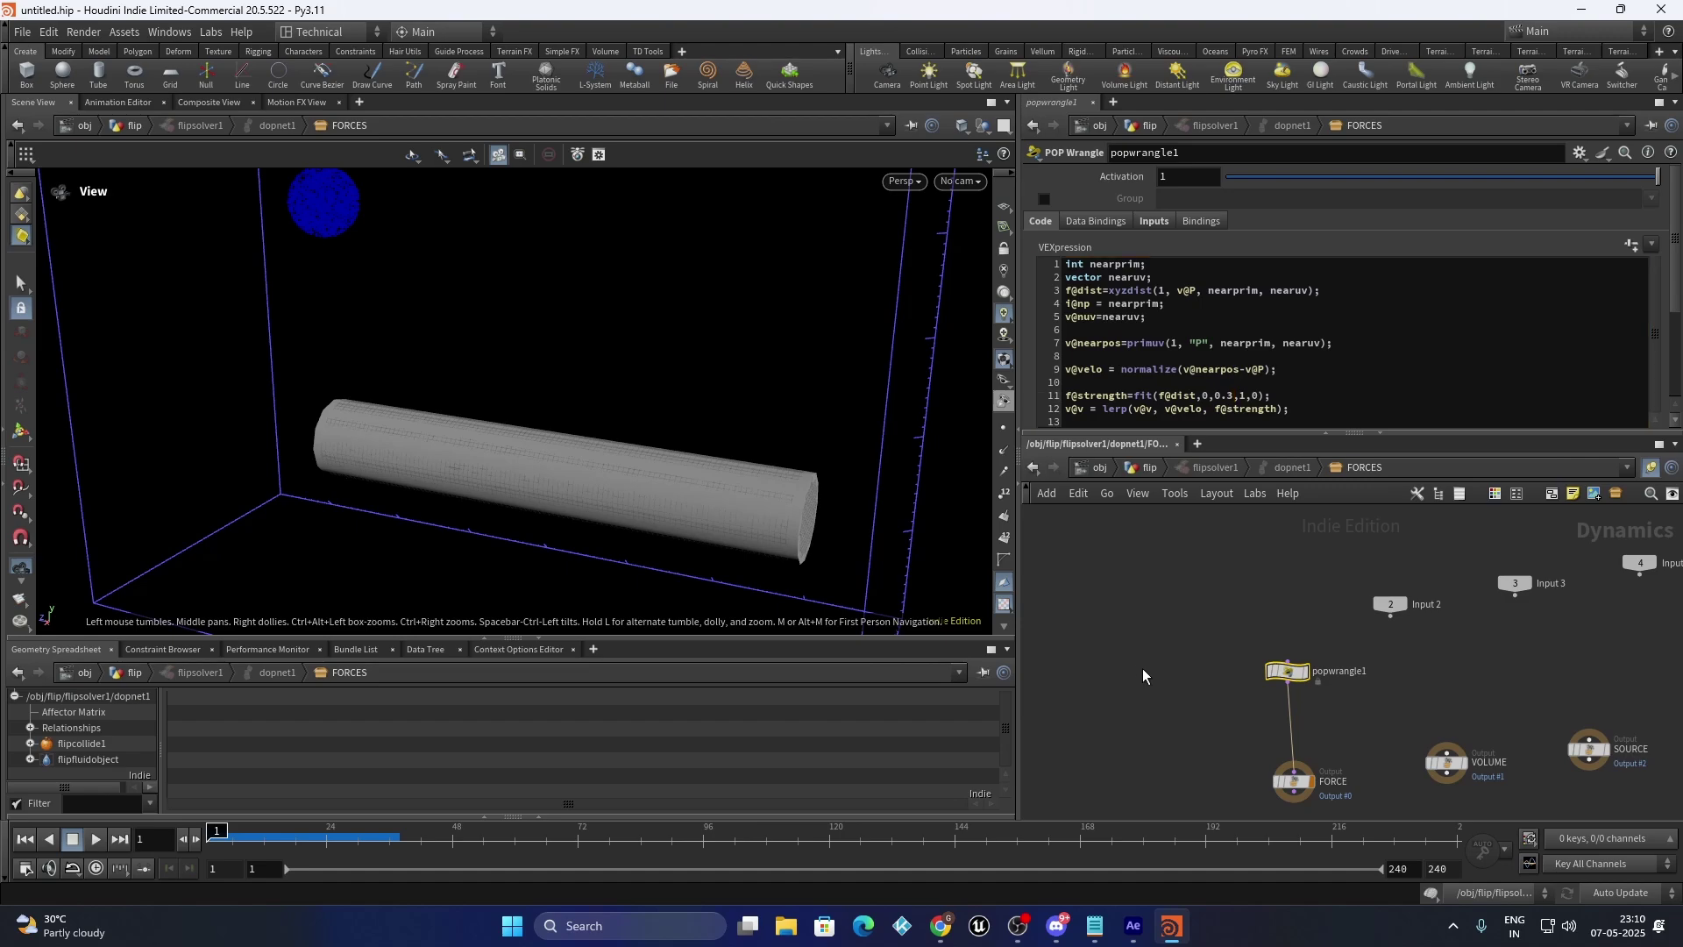
# Step: Return to /obj/flip and play the sim, orbiting the fluid, pausing at frame 46
pyautogui.press('u')
pyautogui.press('u')
pyautogui.press('u')
pyautogui.moveTo(371, 473); pyautogui.dragTo(3, 940)
pyautogui.click(94, 840)
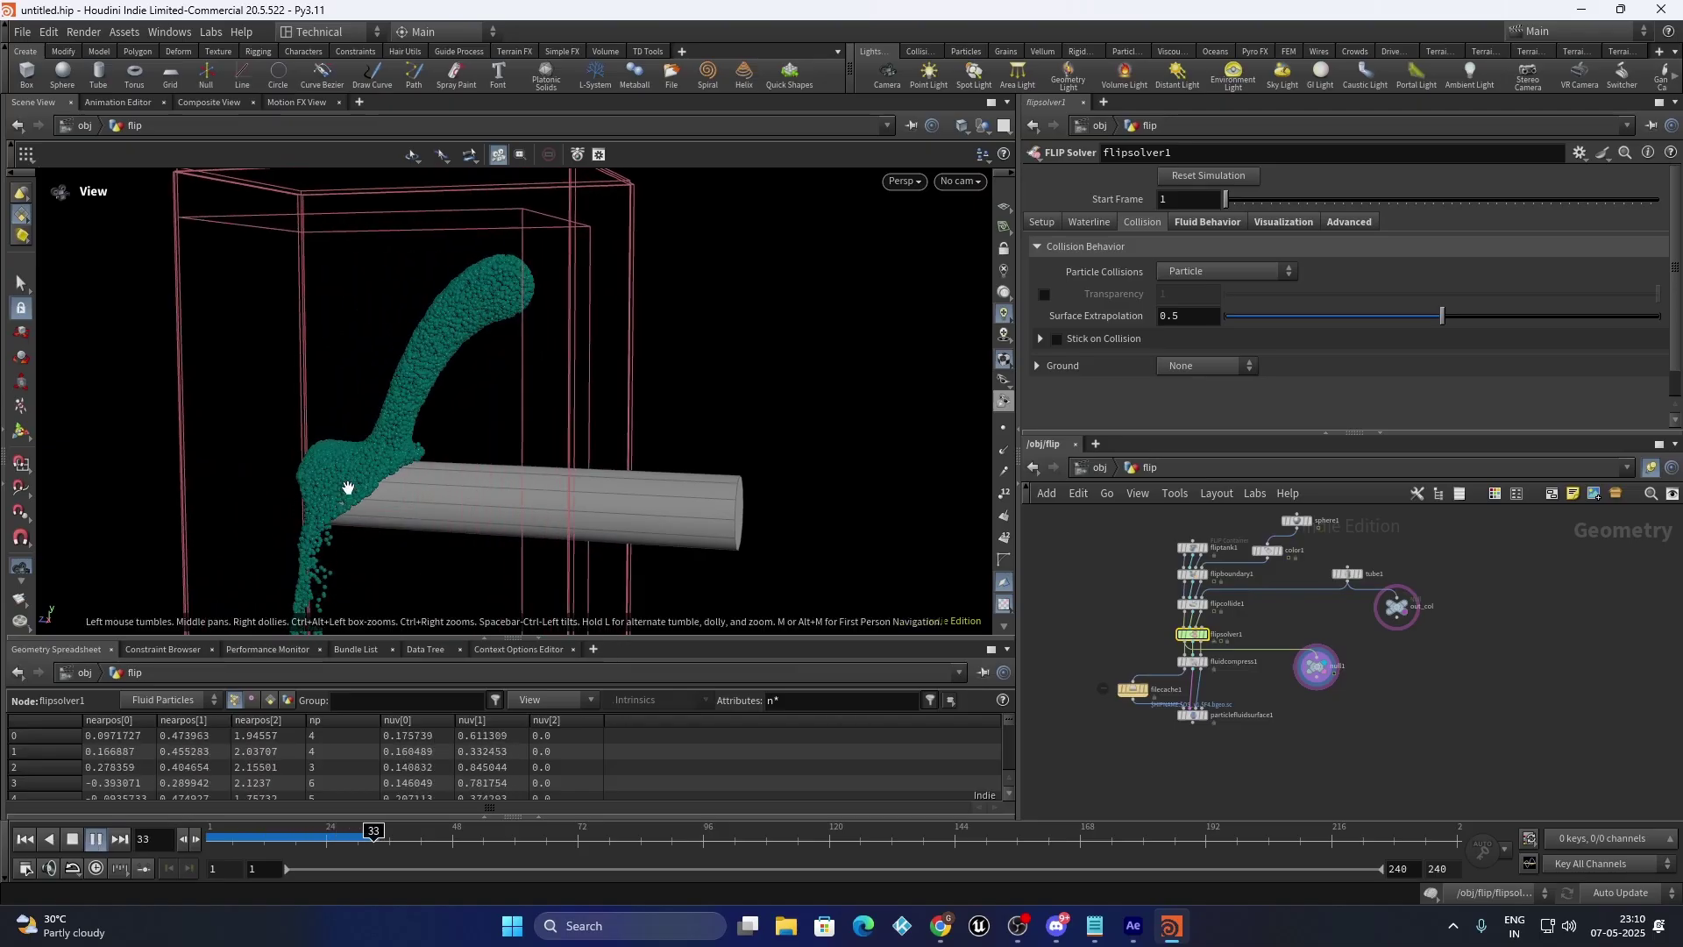
pyautogui.moveTo(350, 484); pyautogui.dragTo(471, 511)
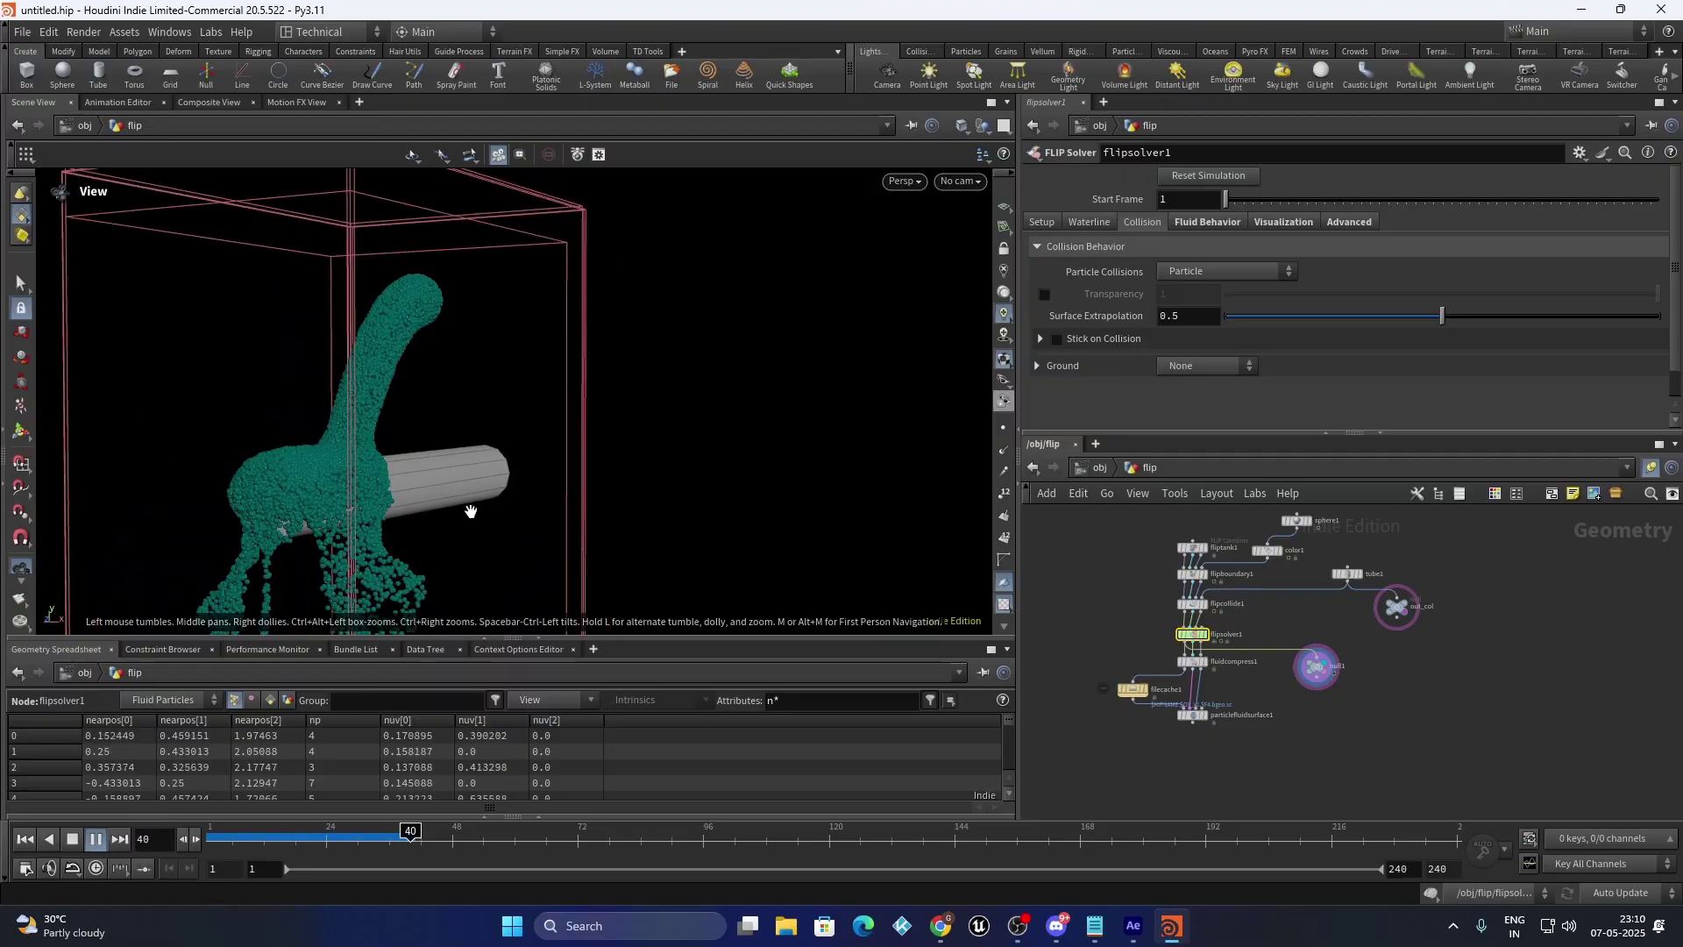
pyautogui.click(94, 843)
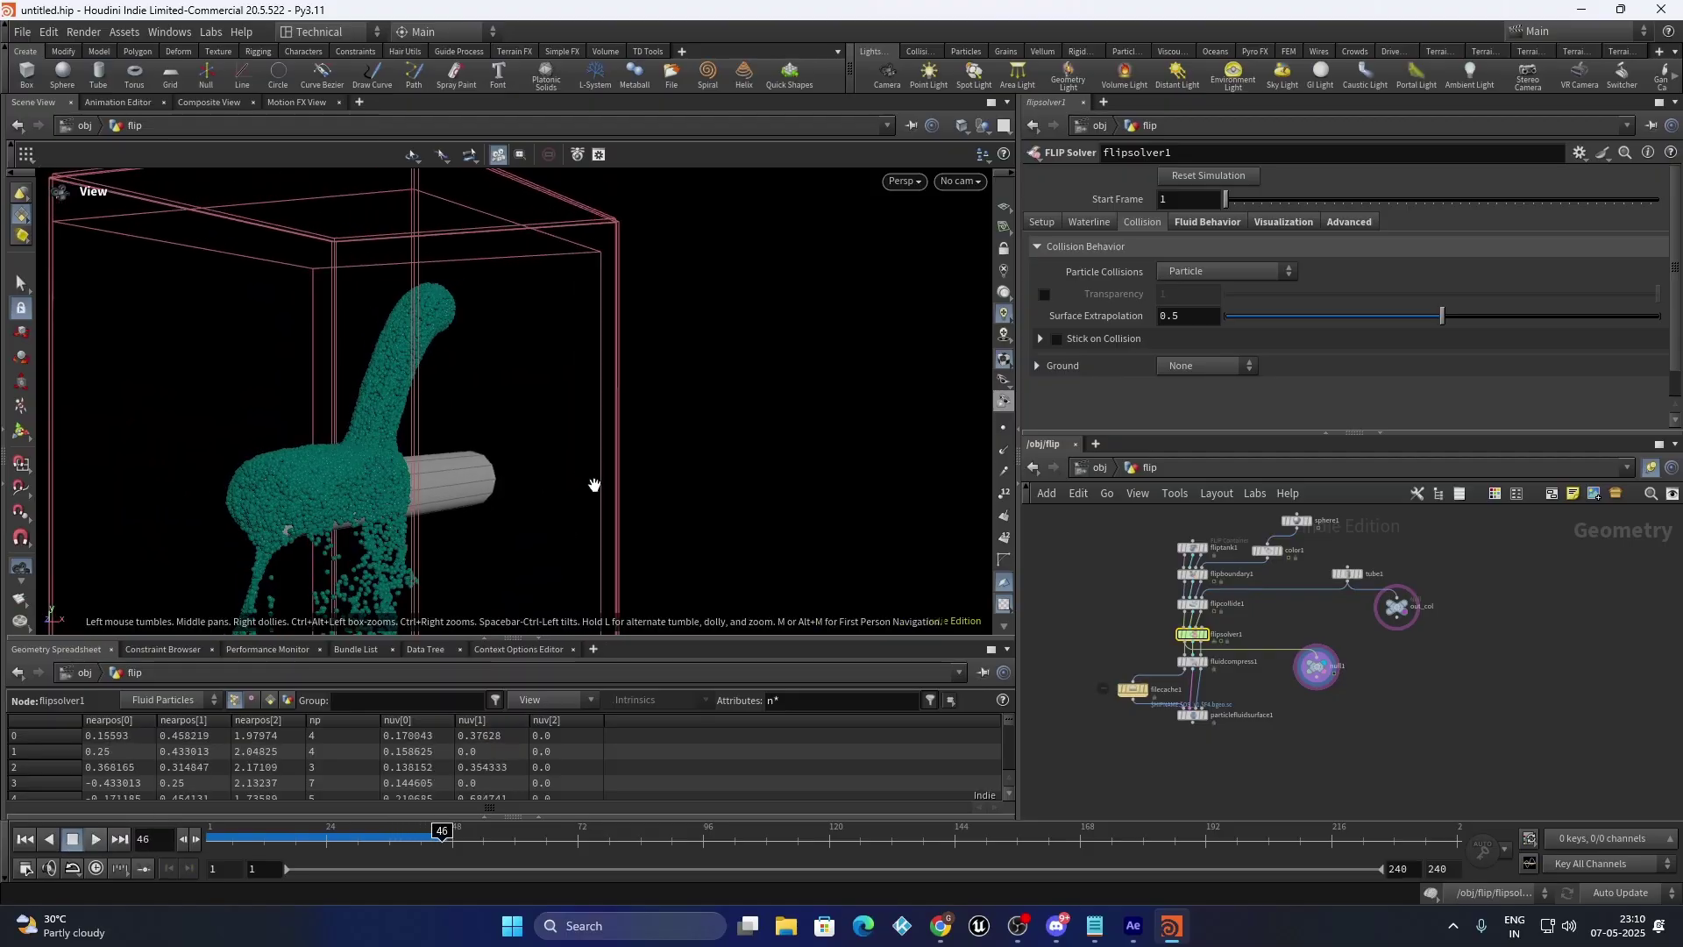
# Step: Revisit the FORCES wrangle code, then show null1's output rewound to frame 1
pyautogui.moveTo(355, 479)
pyautogui.mouseDown()
pyautogui.moveTo(60, 451)
pyautogui.moveTo(76, 518)
pyautogui.moveTo(344, 481)
pyautogui.mouseUp()
pyautogui.doubleClick(1192, 634)
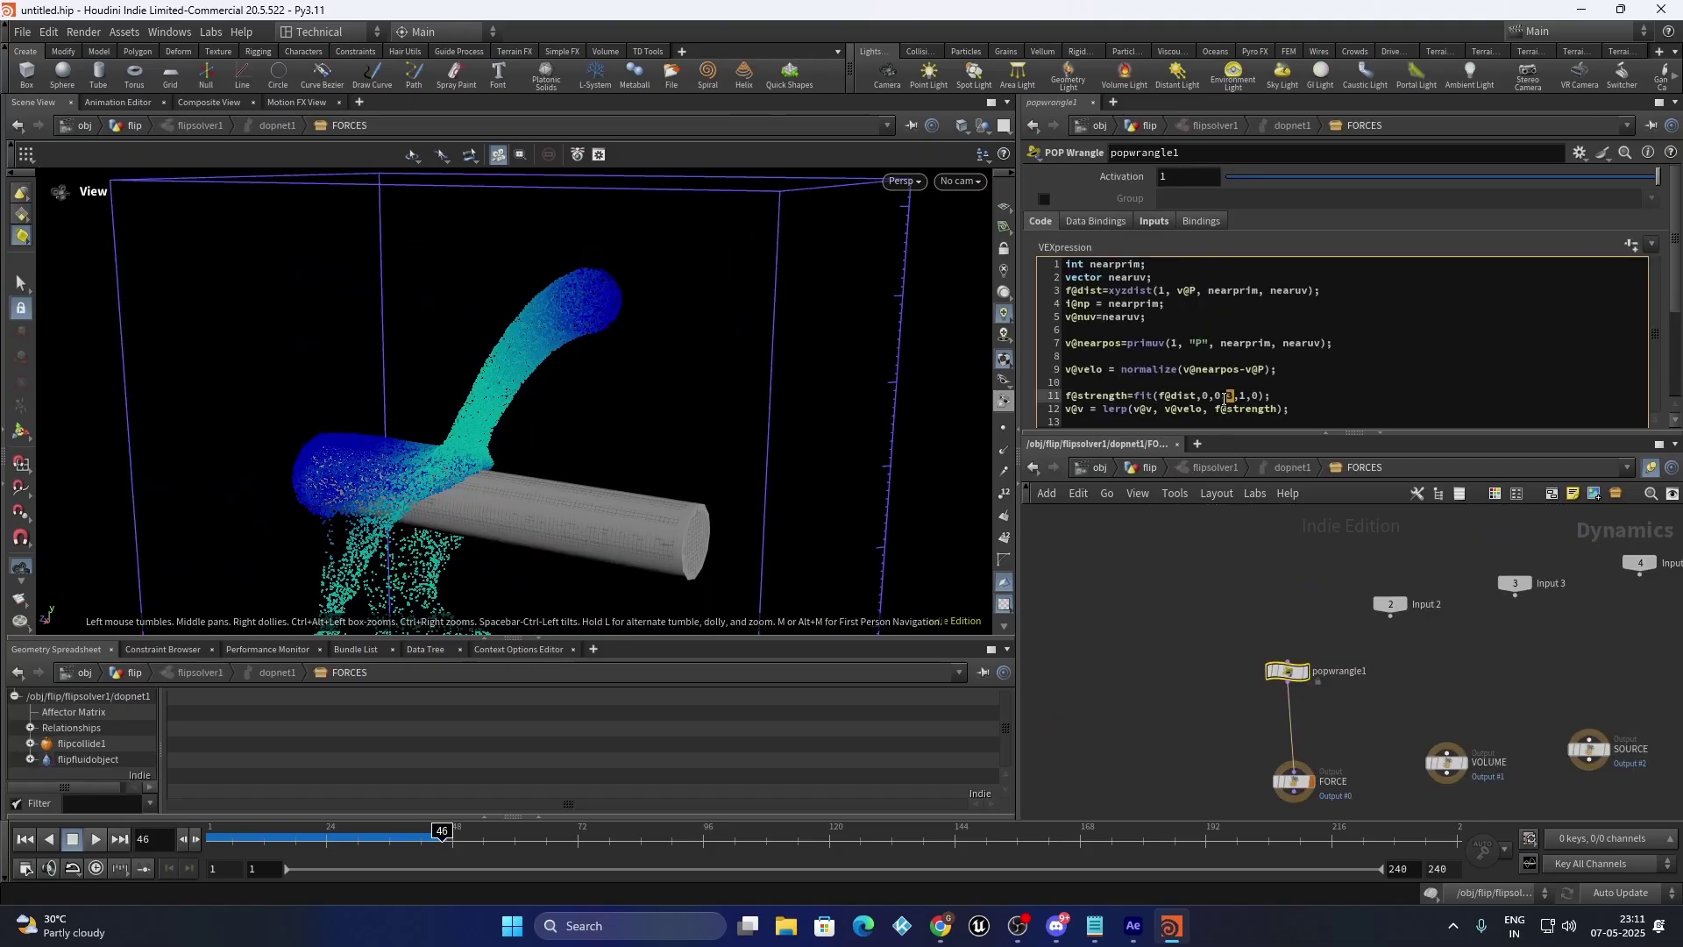
pyautogui.click(1147, 467)
pyautogui.click(1370, 708)
pyautogui.moveTo(101, 590); pyautogui.dragTo(298, 492)
pyautogui.click(24, 839)
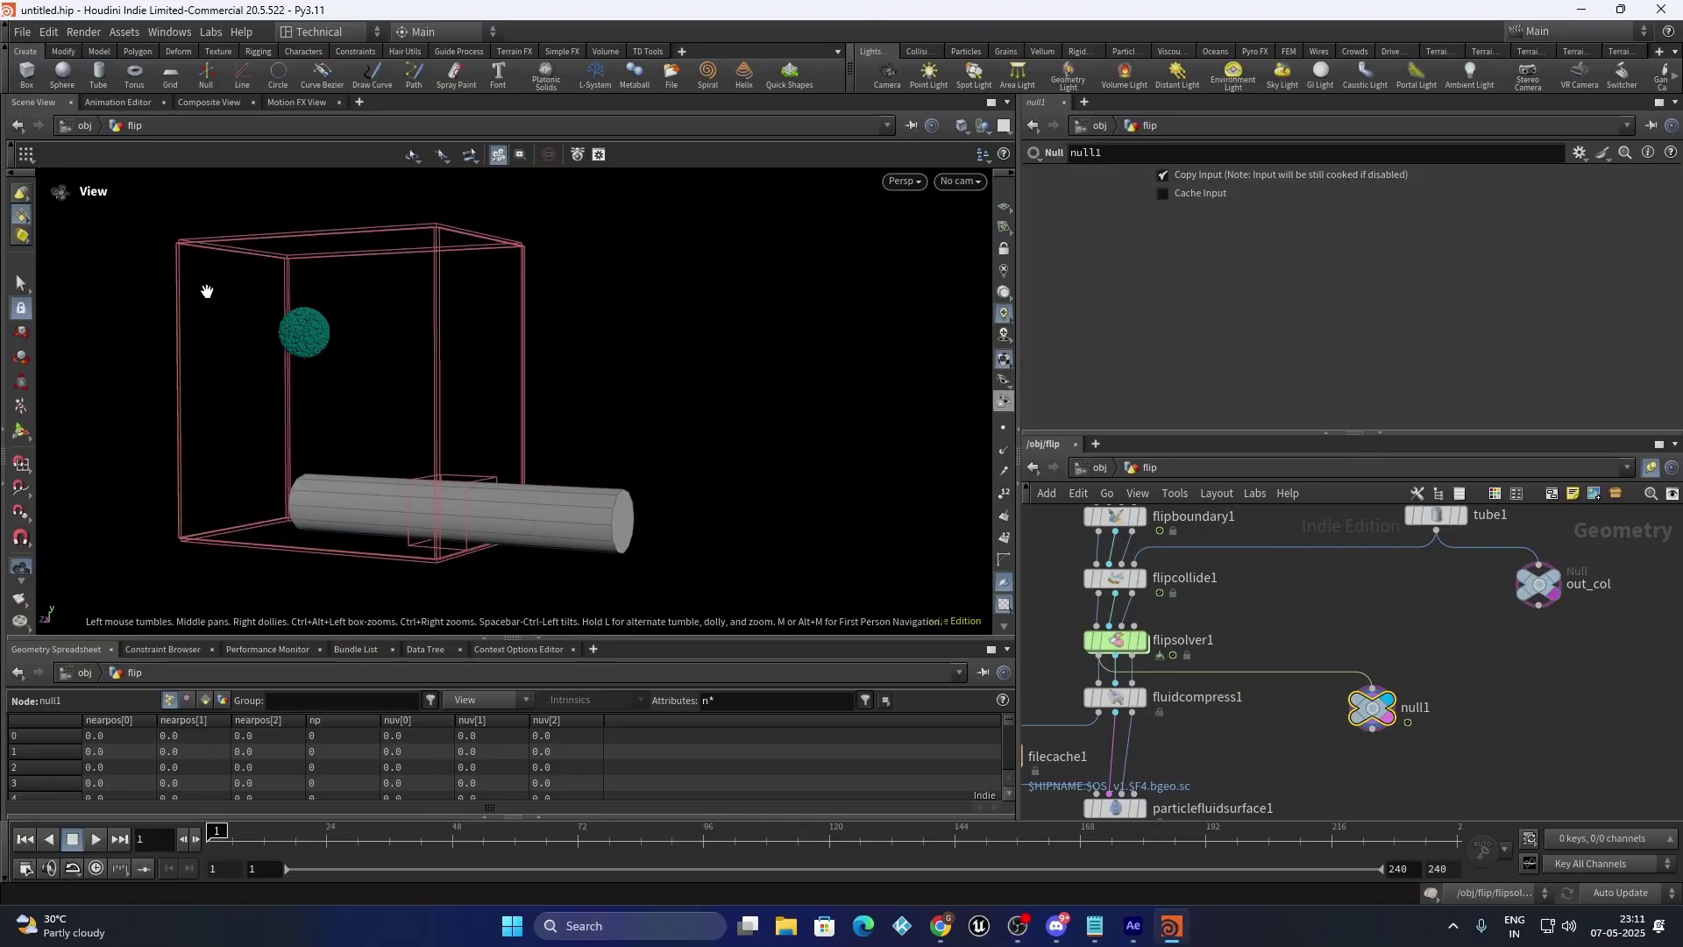
# Step: Play the sim from frame 1, orbiting the fluid along the tube, and scrub to about frame 81
pyautogui.click(95, 840)
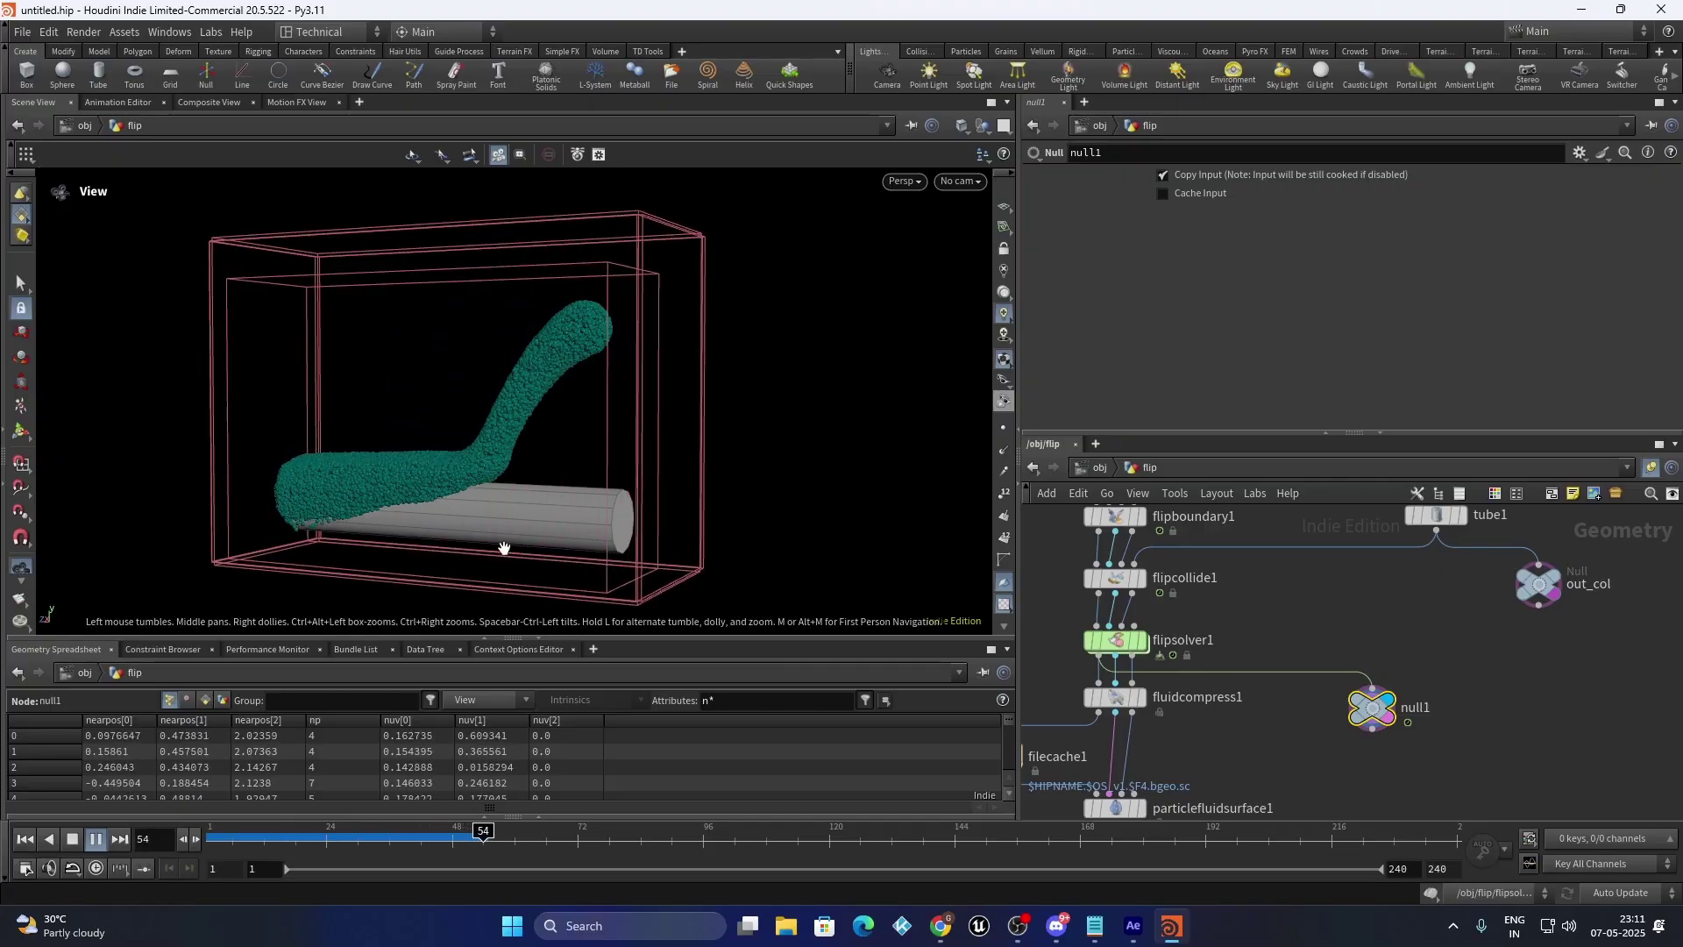
pyautogui.moveTo(376, 458); pyautogui.dragTo(429, 442)
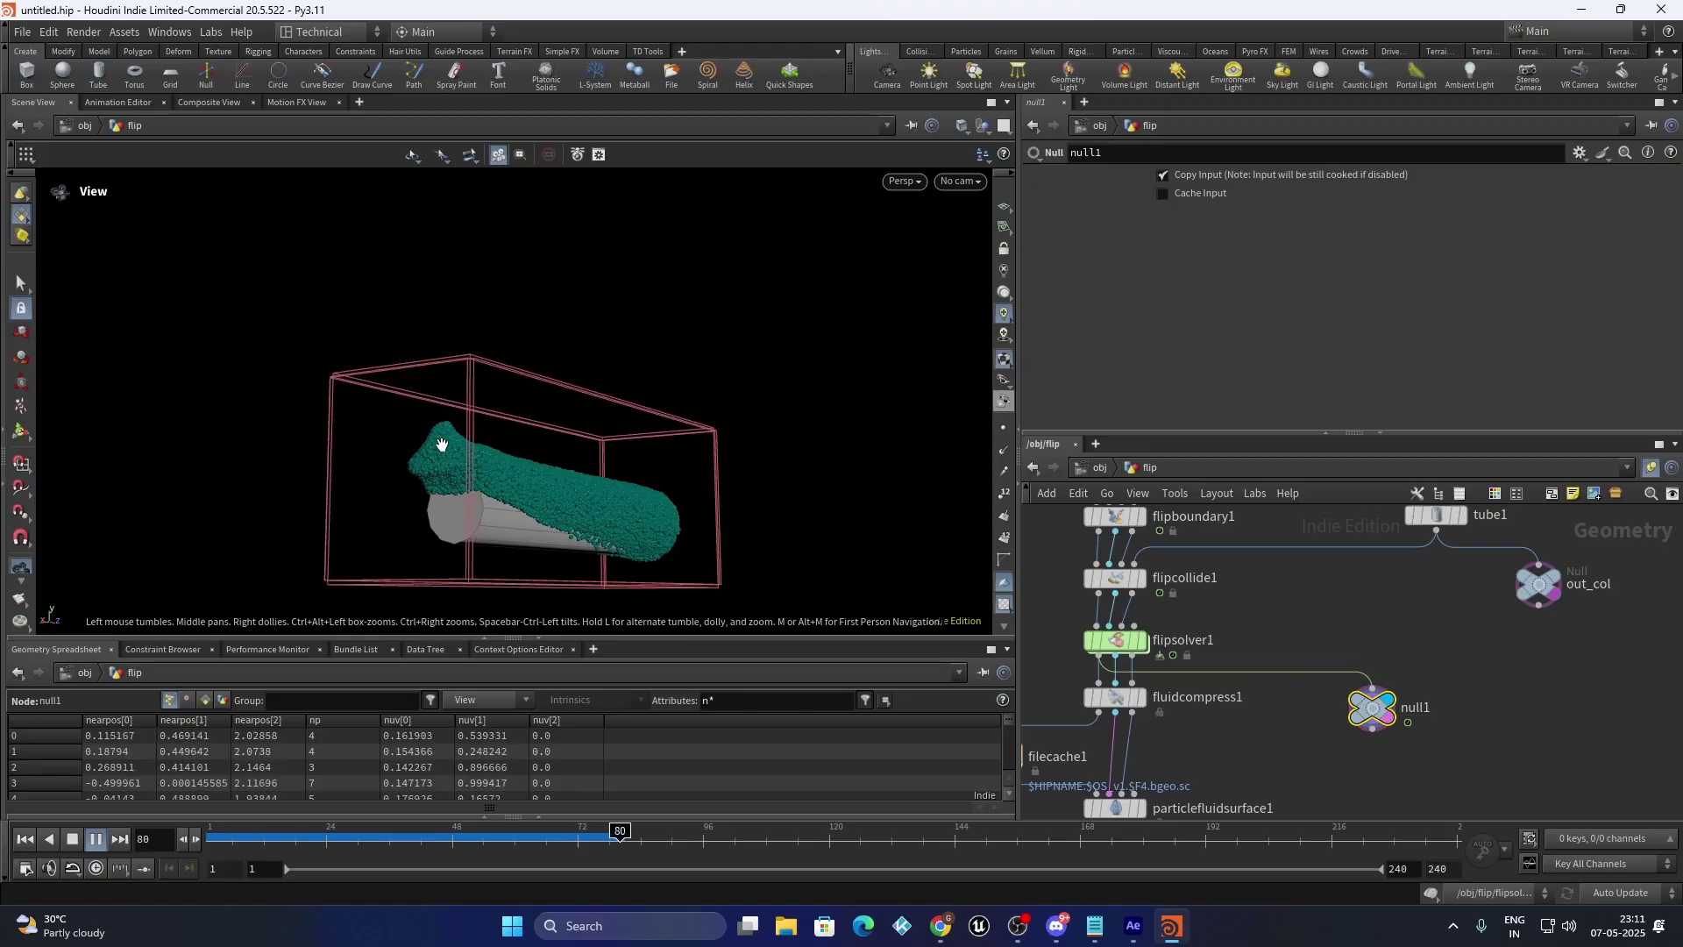
pyautogui.moveTo(365, 452); pyautogui.dragTo(461, 447)
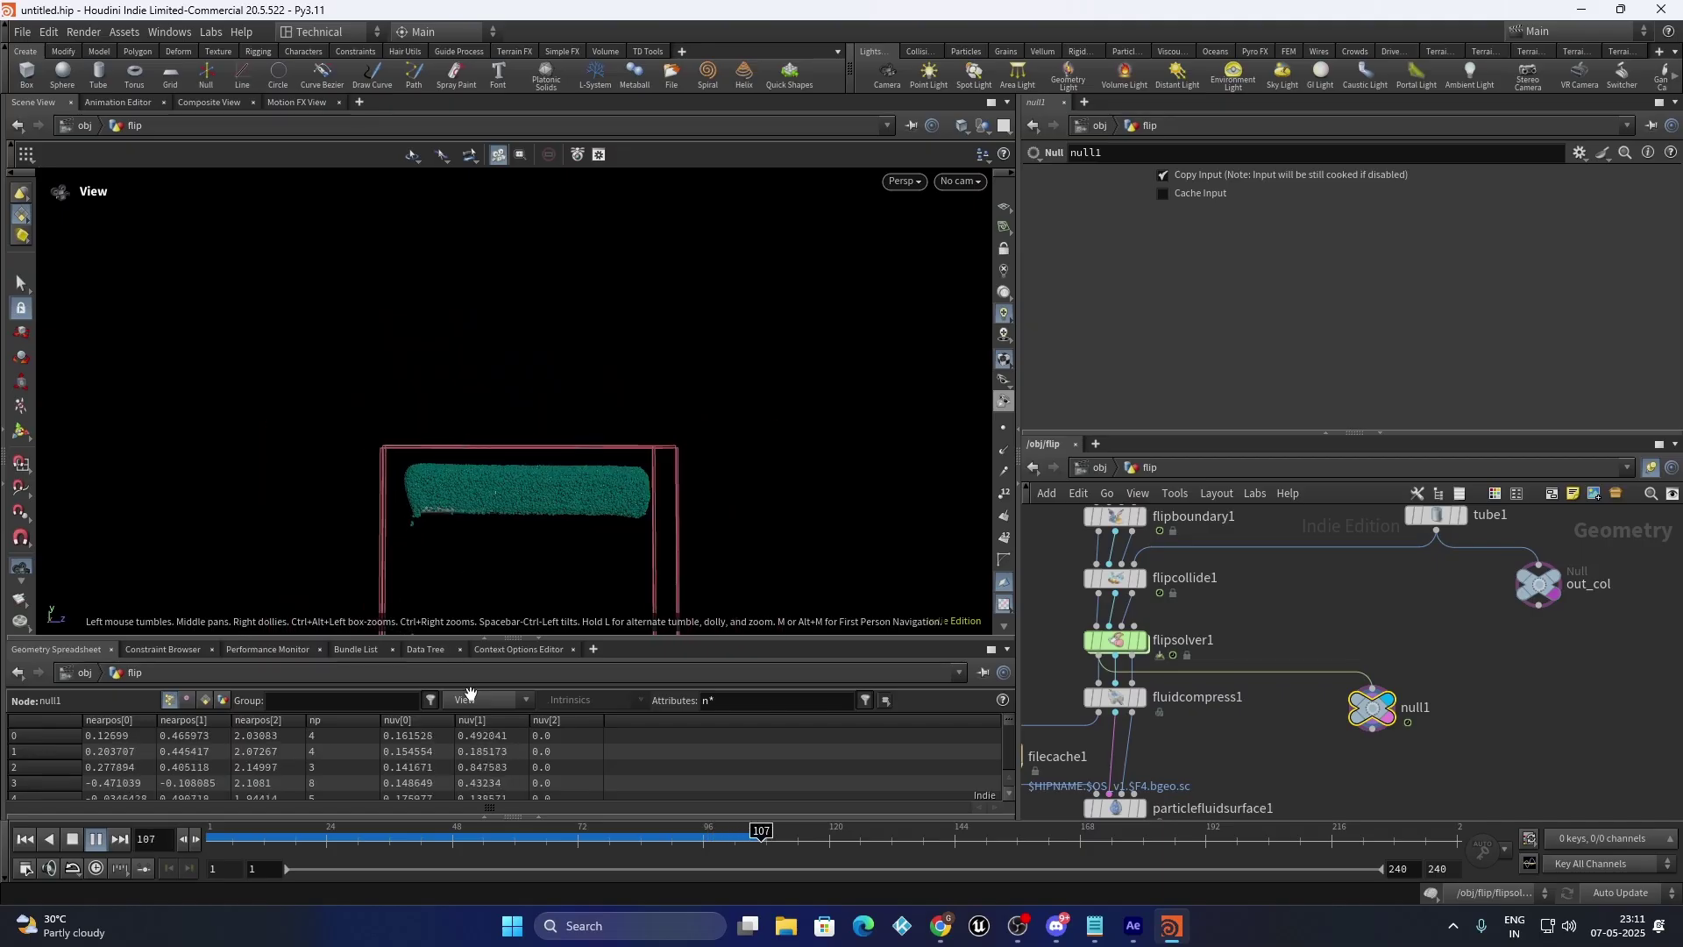
pyautogui.moveTo(608, 841)
pyautogui.mouseDown()
pyautogui.moveTo(513, 833)
pyautogui.moveTo(636, 831)
pyautogui.mouseUp()
pyautogui.scroll(4, 387, 503)
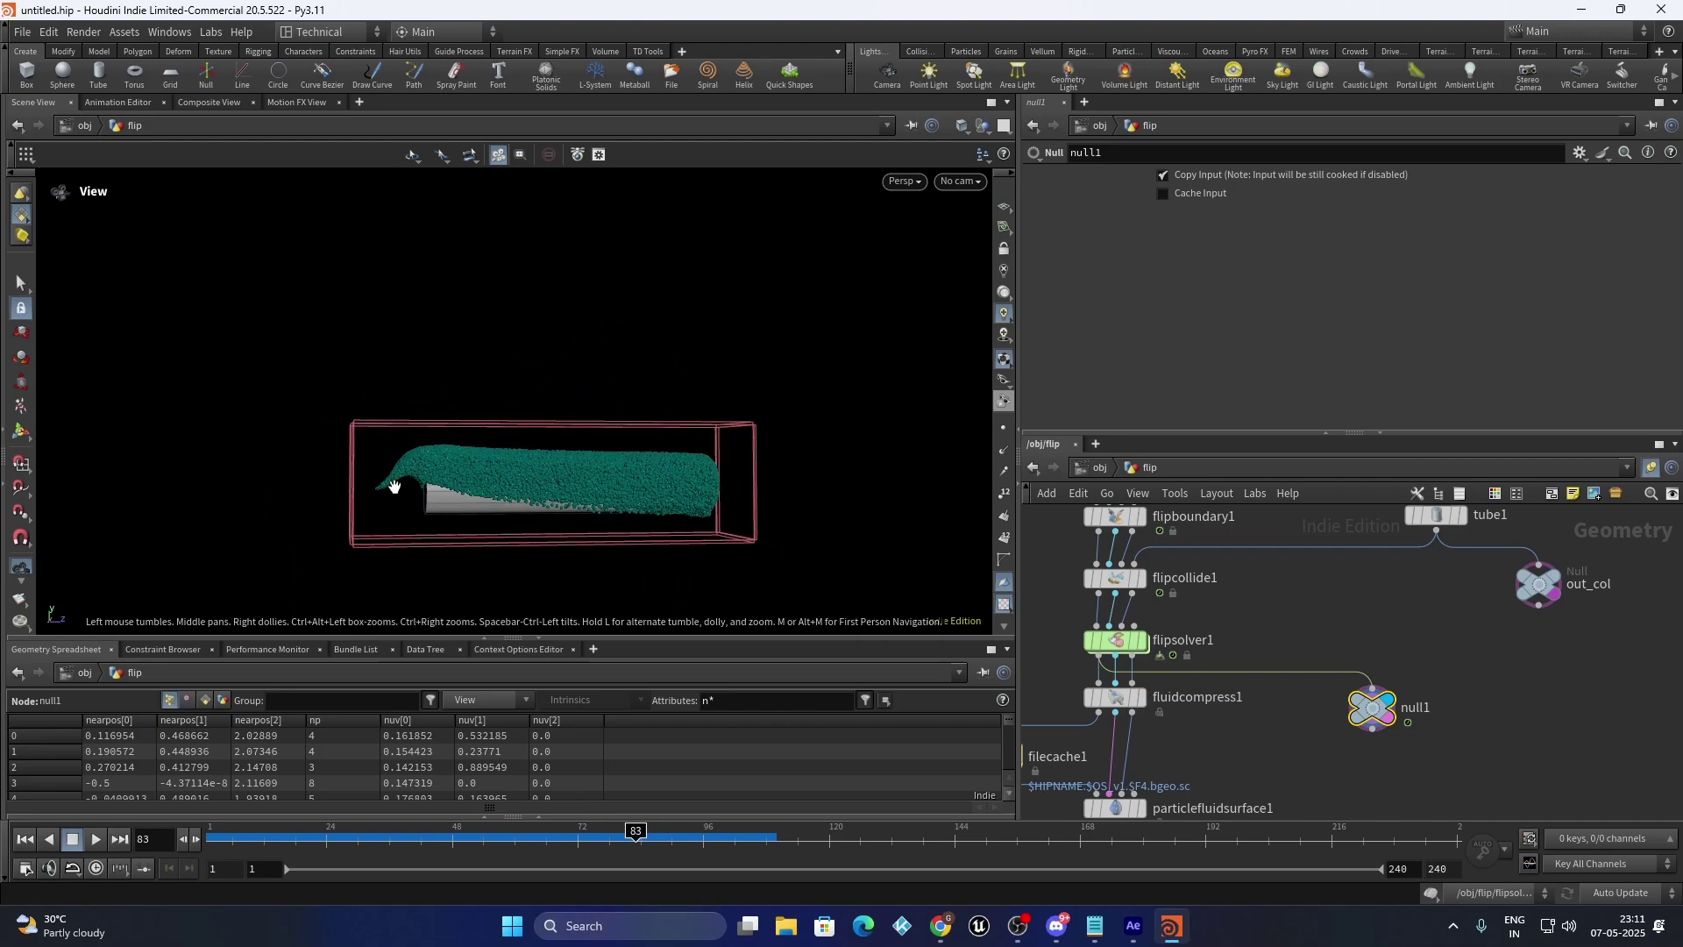
pyautogui.scroll(-2, 1218, 640)
pyautogui.scroll(2, 423, 466)
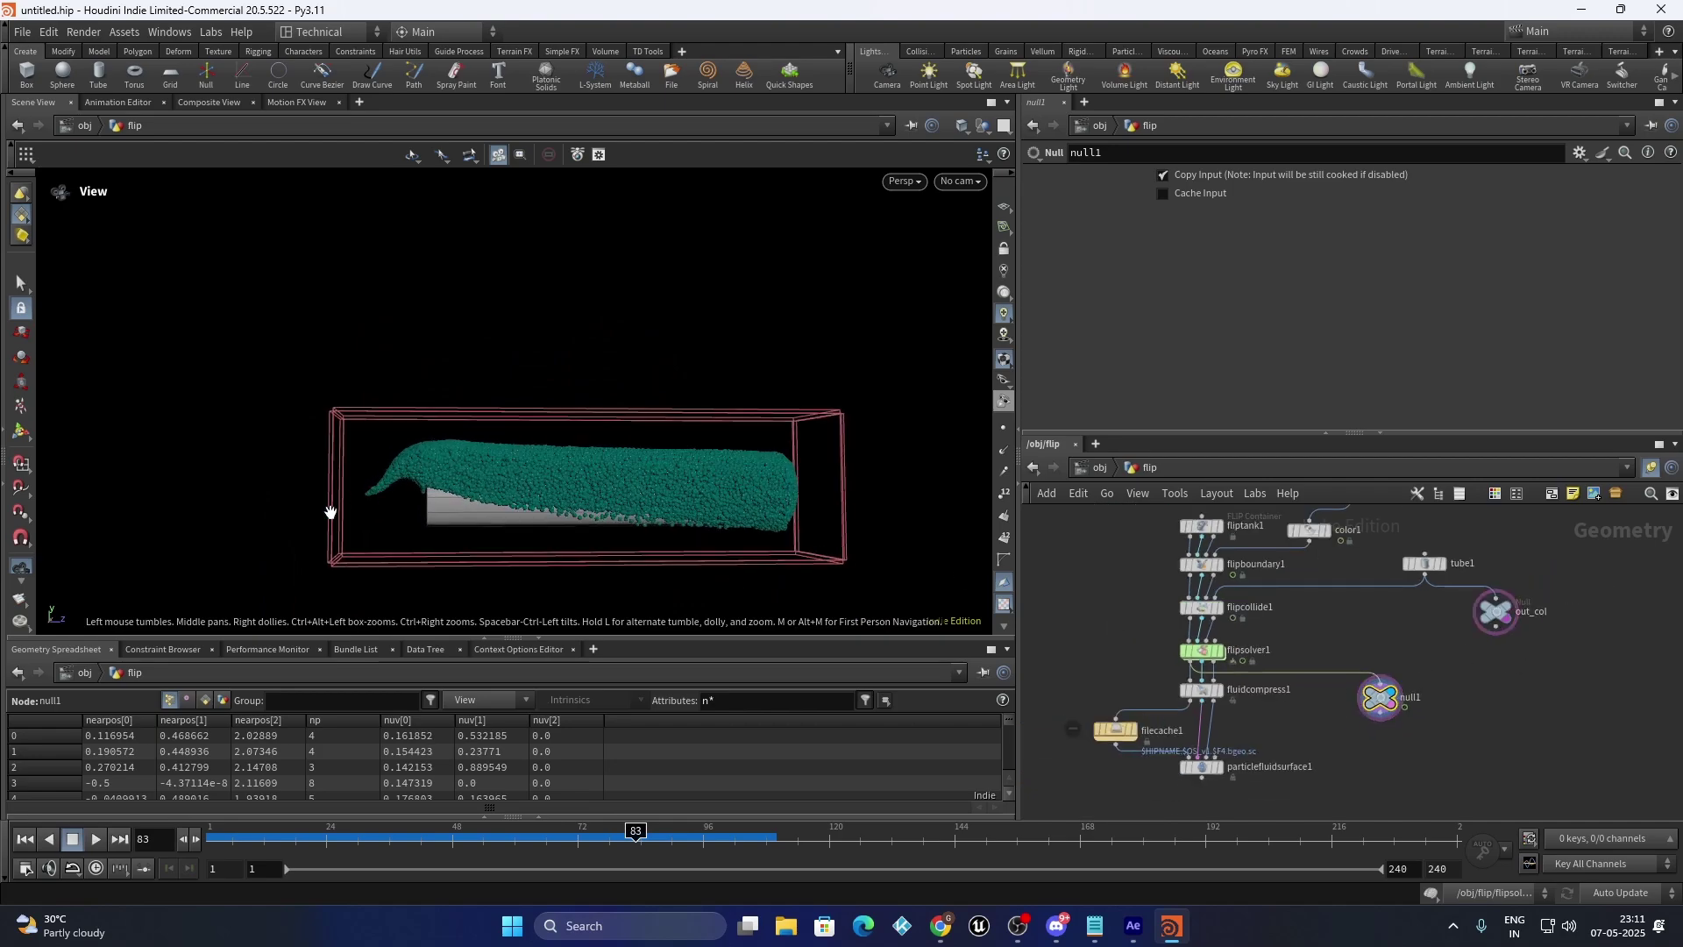
pyautogui.scroll(-2, 1285, 729)
pyautogui.scroll(4, 1360, 575)
# Step: At keyframe 72, drag sphere1's handle in Z to move its centre to 0, 3, 3.00068
pyautogui.click(1405, 545)
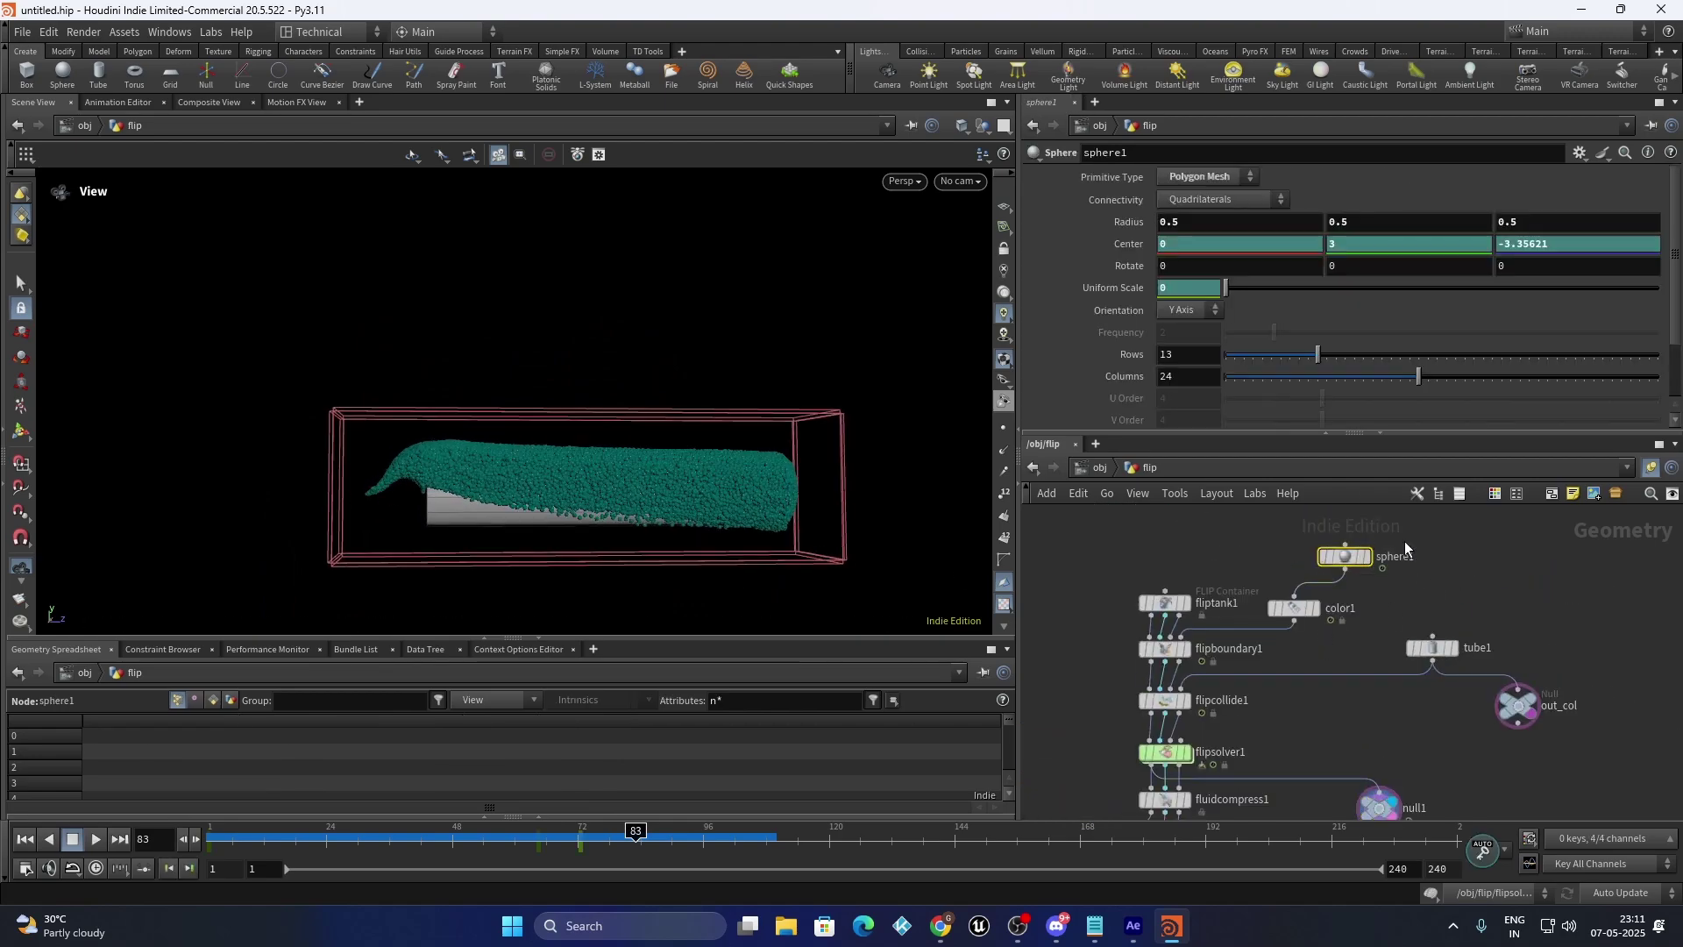
pyautogui.click(24, 431)
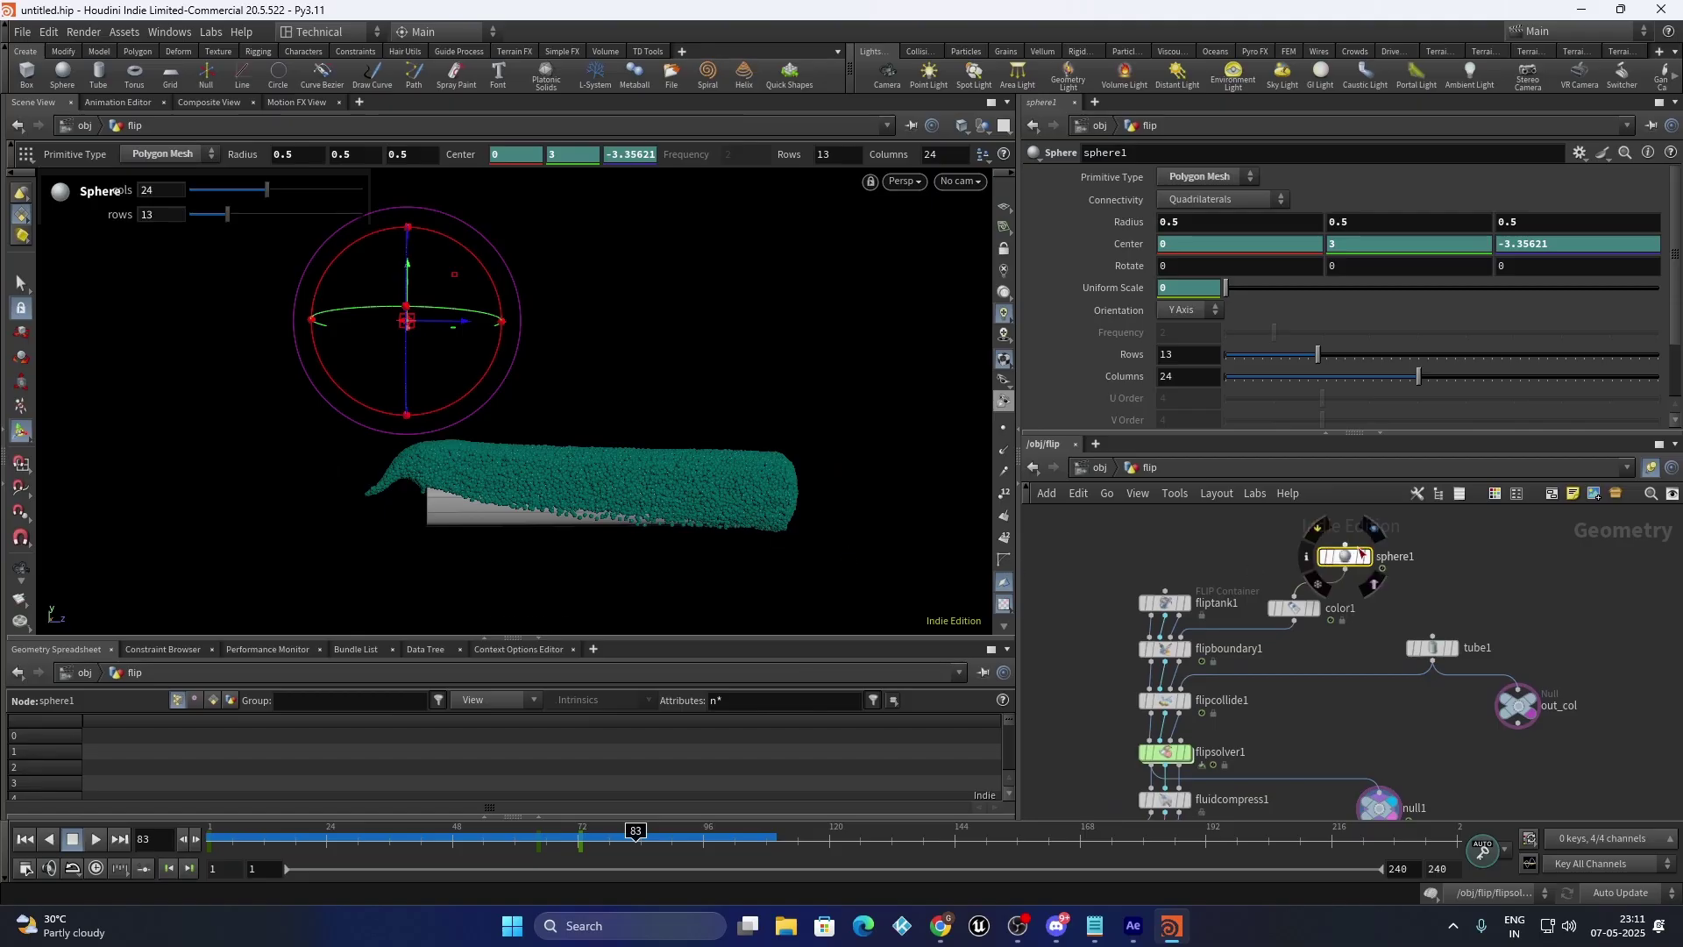
pyautogui.click(170, 868)
pyautogui.press('Escape')
pyautogui.moveTo(451, 376); pyautogui.dragTo(427, 433)
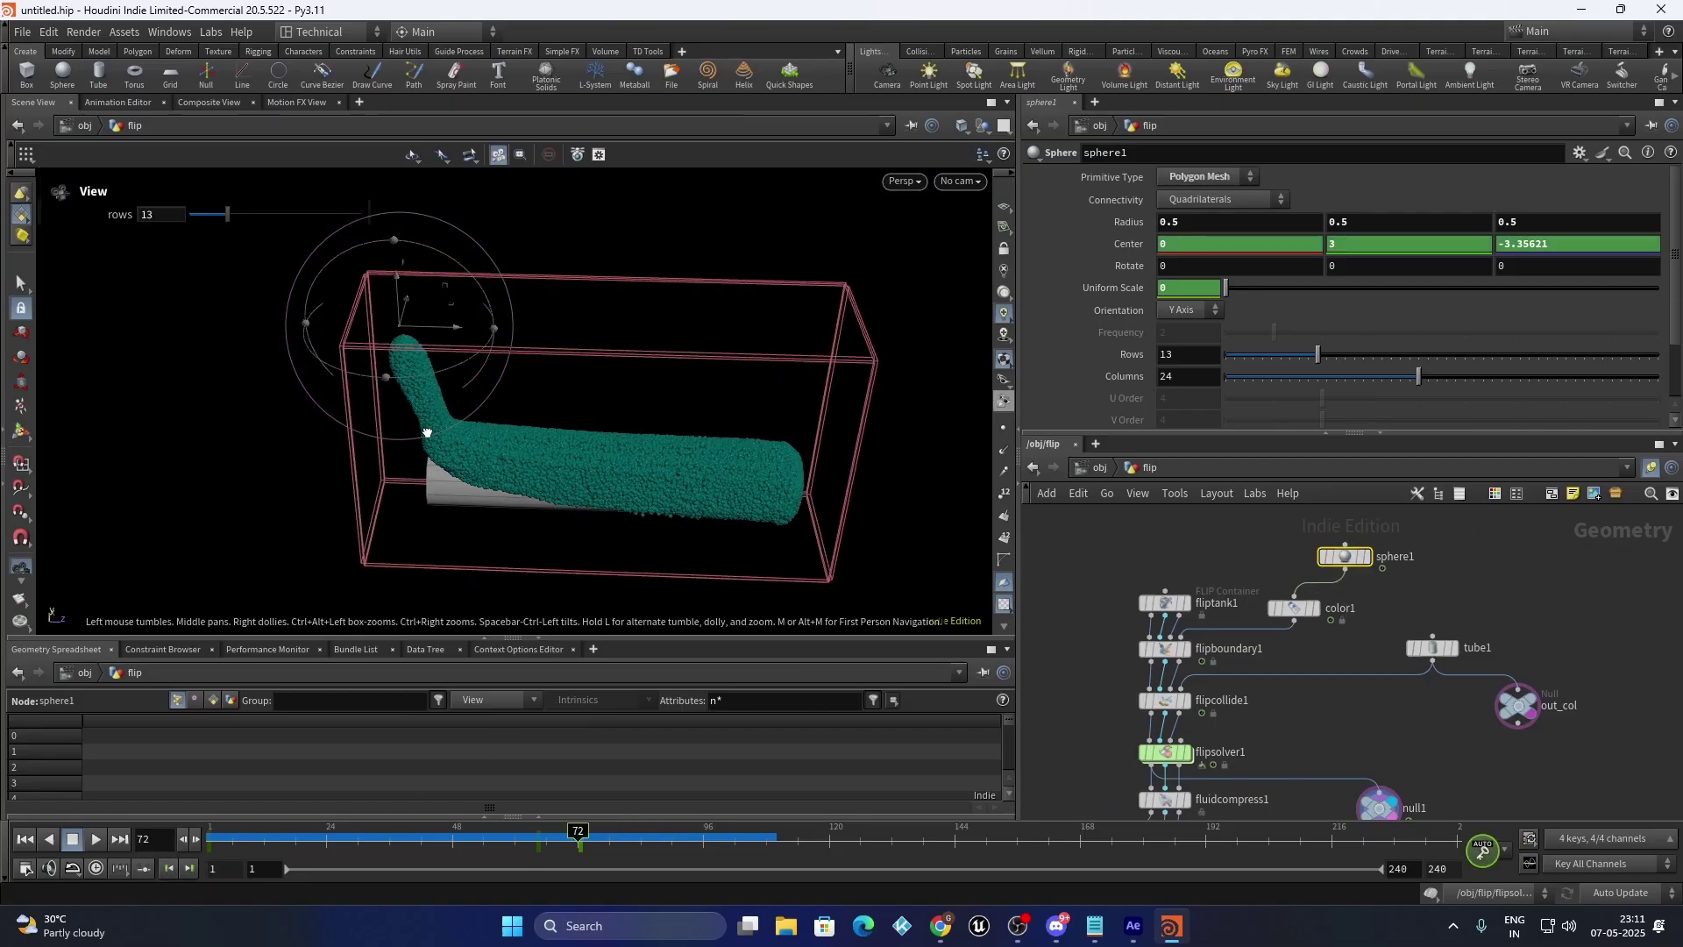
pyautogui.press('Return')
pyautogui.moveTo(445, 334); pyautogui.dragTo(460, 328)
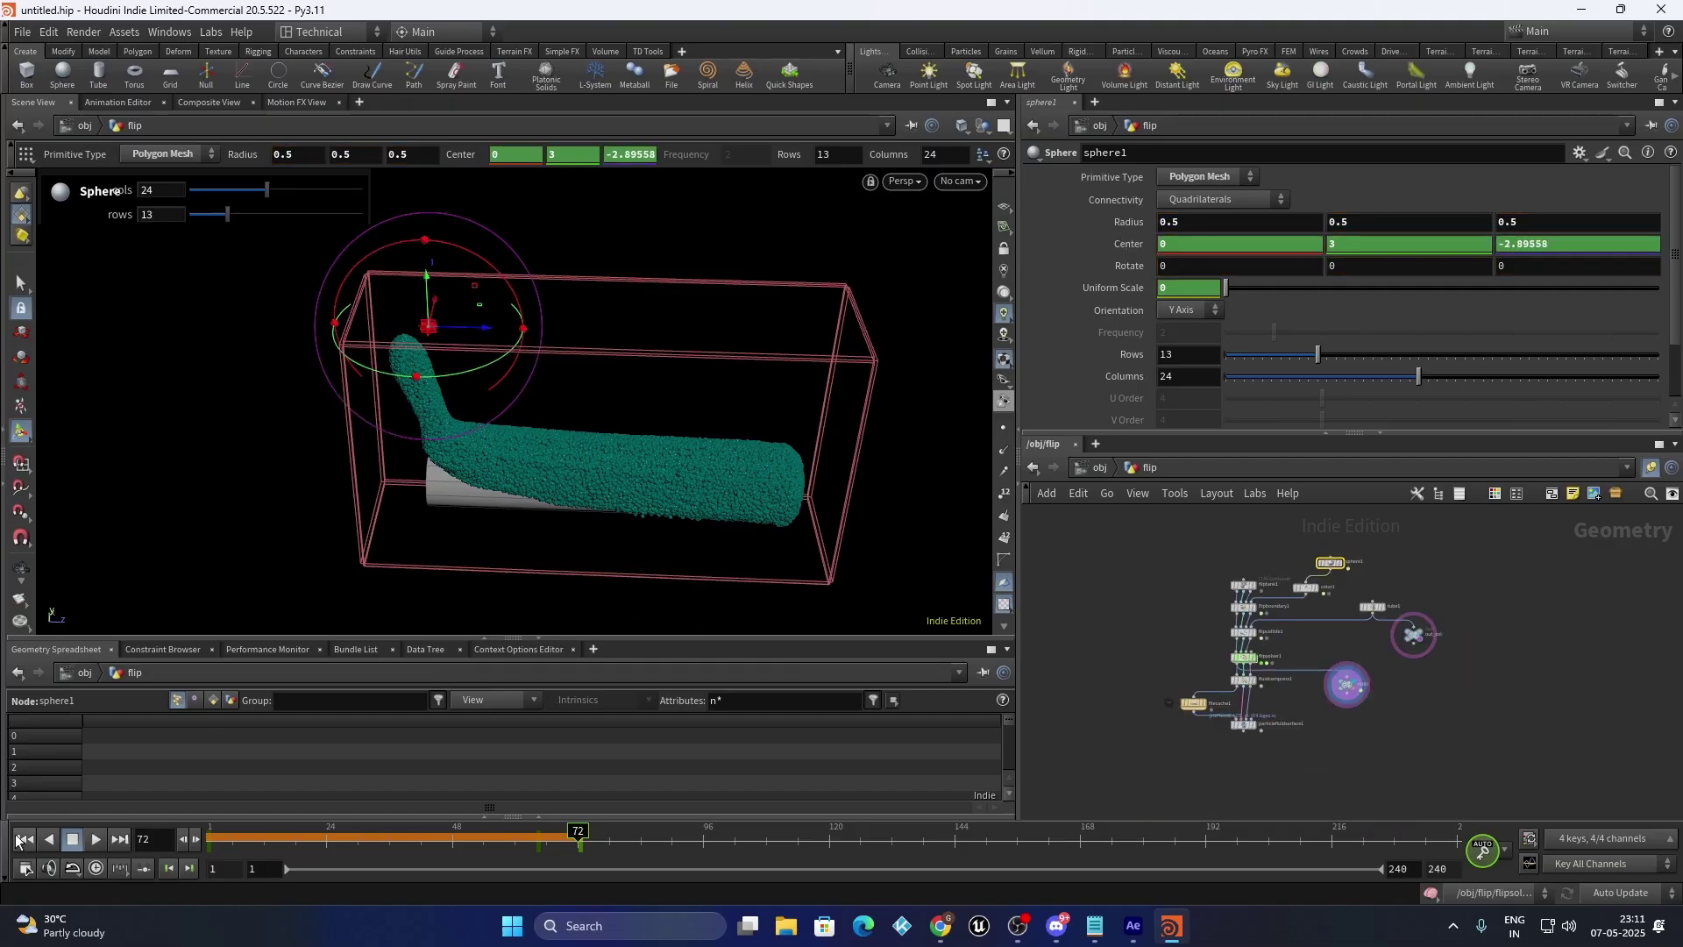
pyautogui.moveTo(474, 491); pyautogui.dragTo(421, 386)
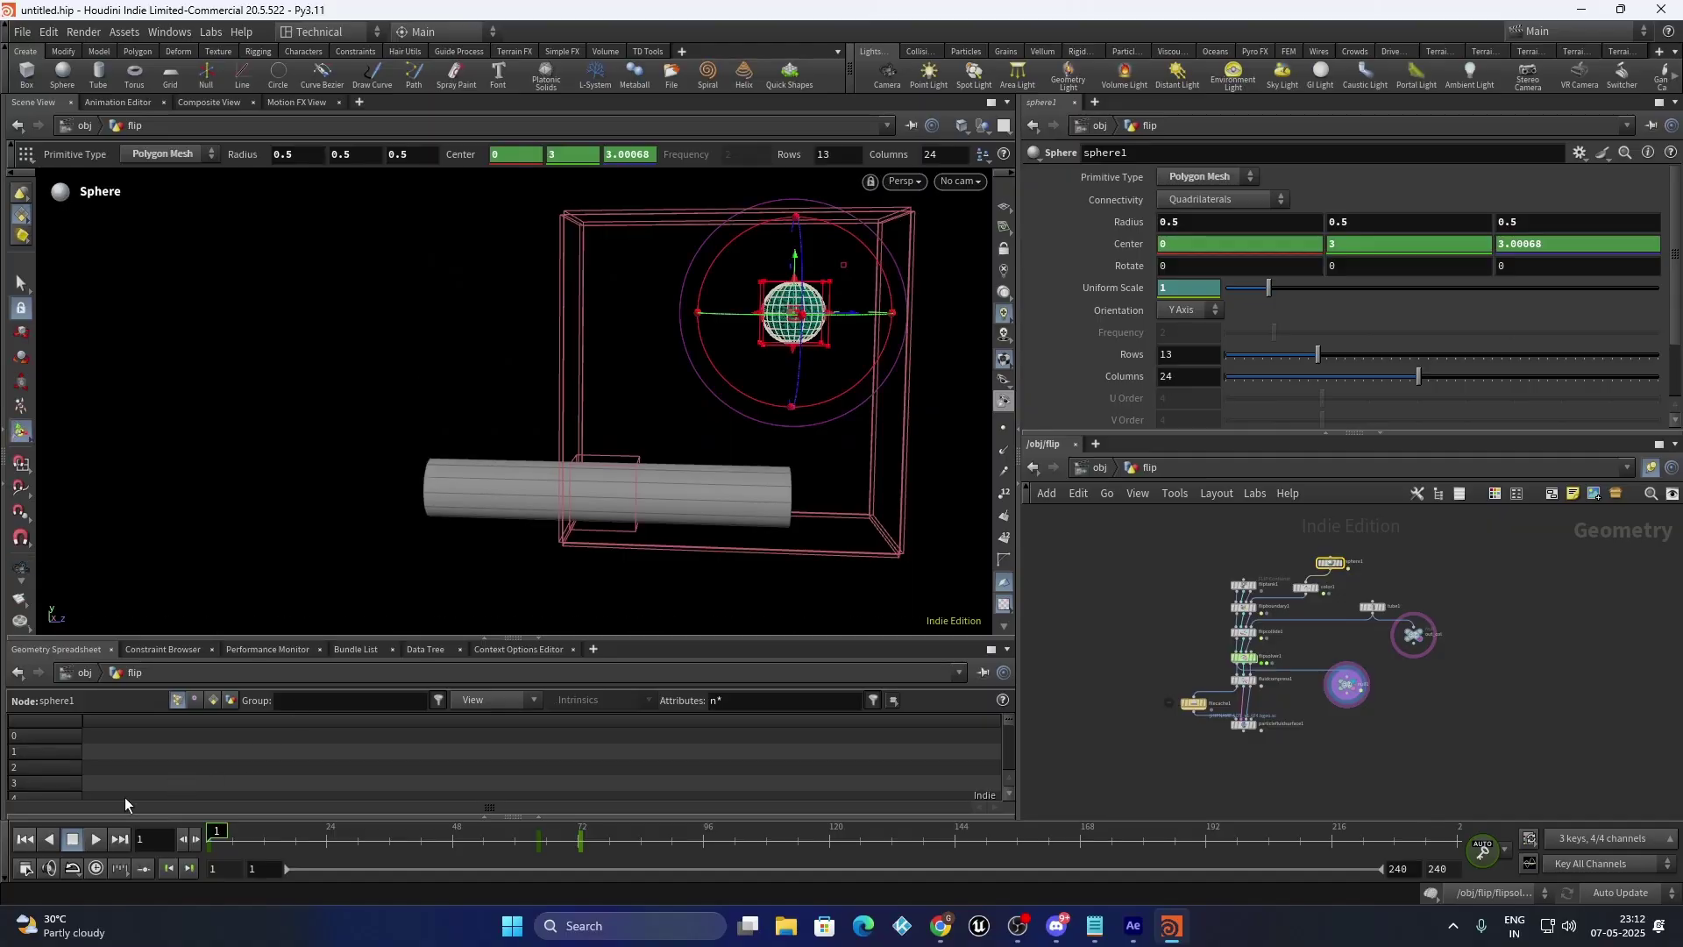
# Step: Replay the simulation from frame 1 with the container box wireframes hidden
pyautogui.click(95, 839)
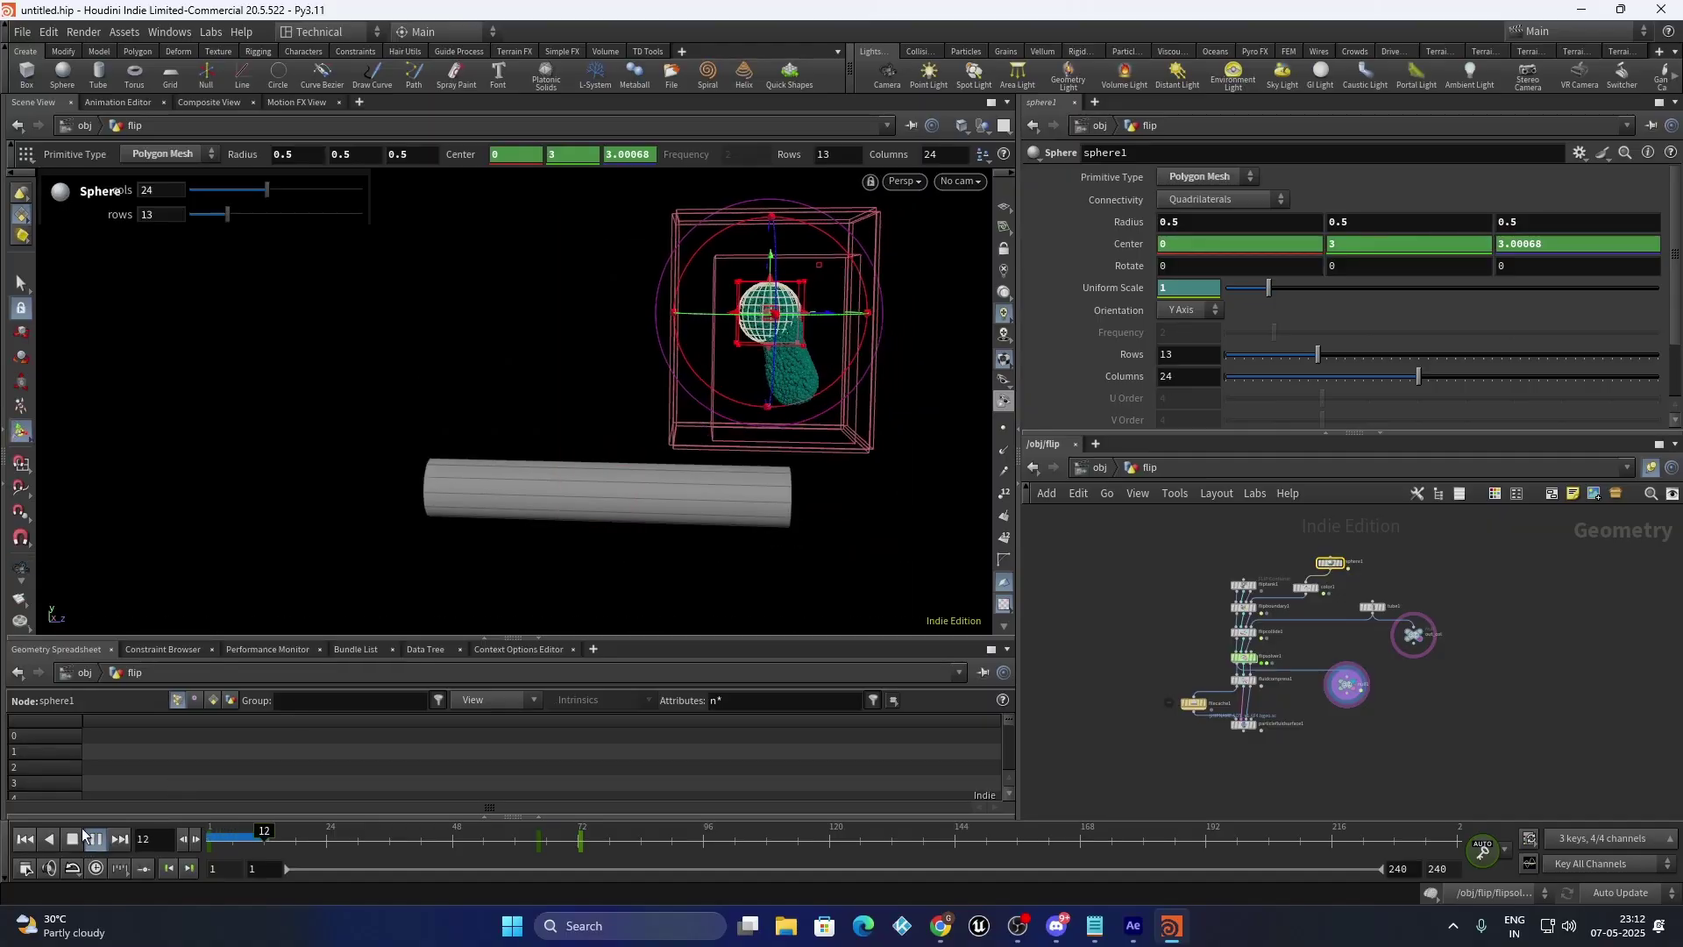
pyautogui.click(957, 128)
pyautogui.click(1003, 315)
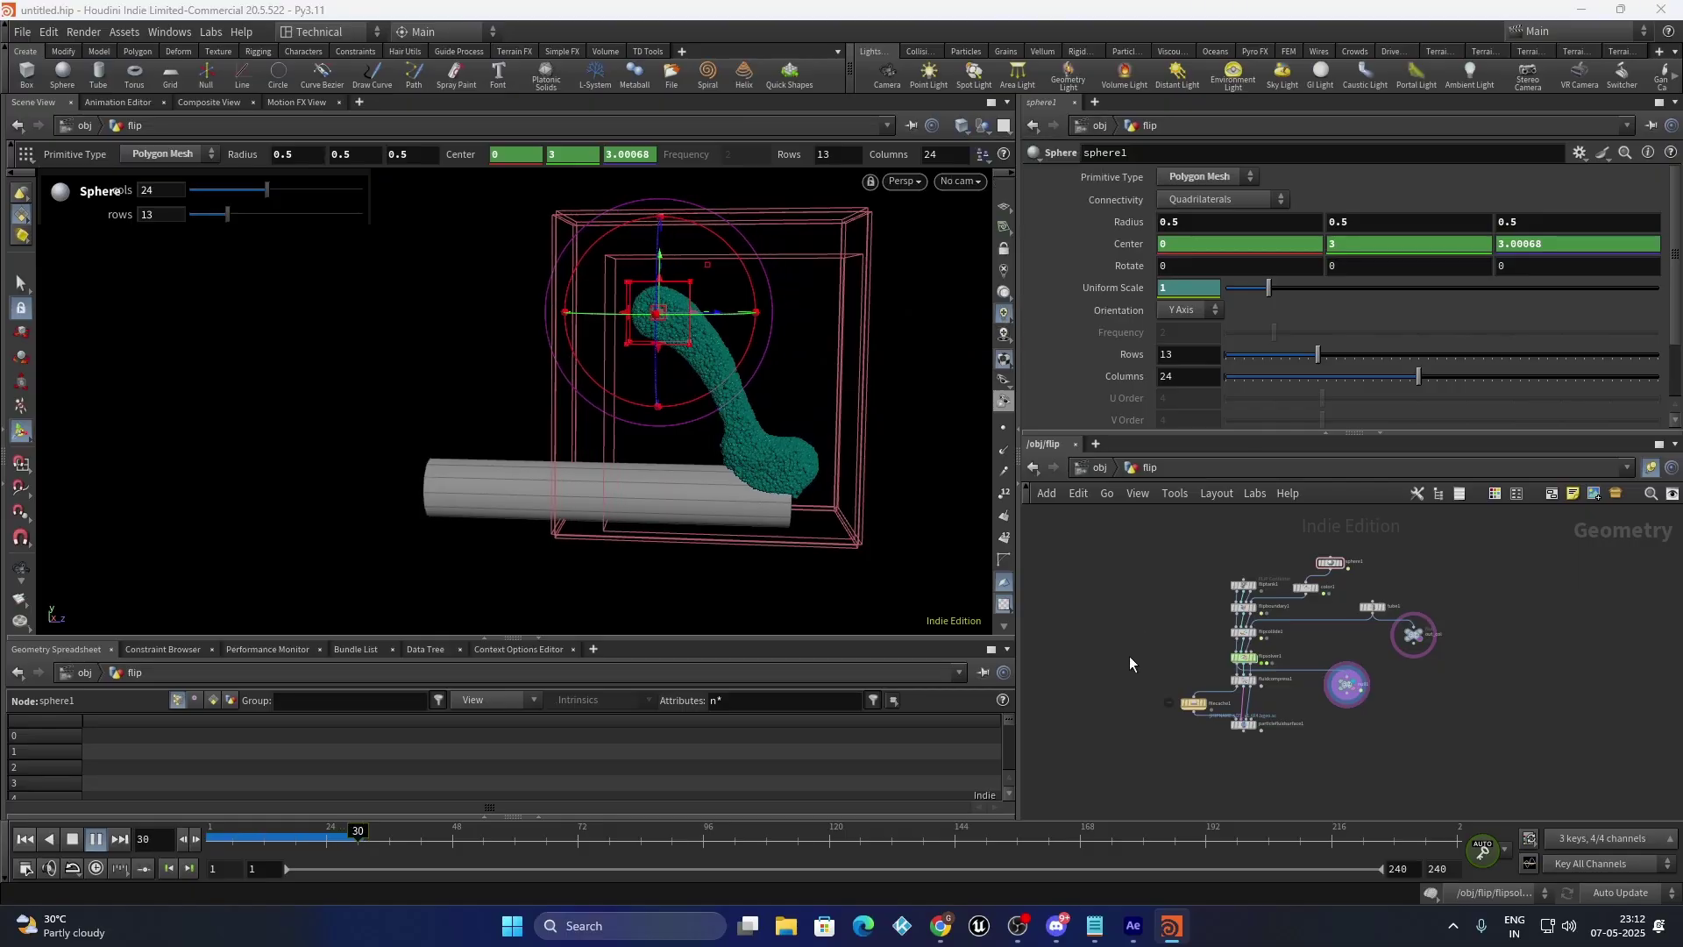
pyautogui.scroll(-2, 1125, 655)
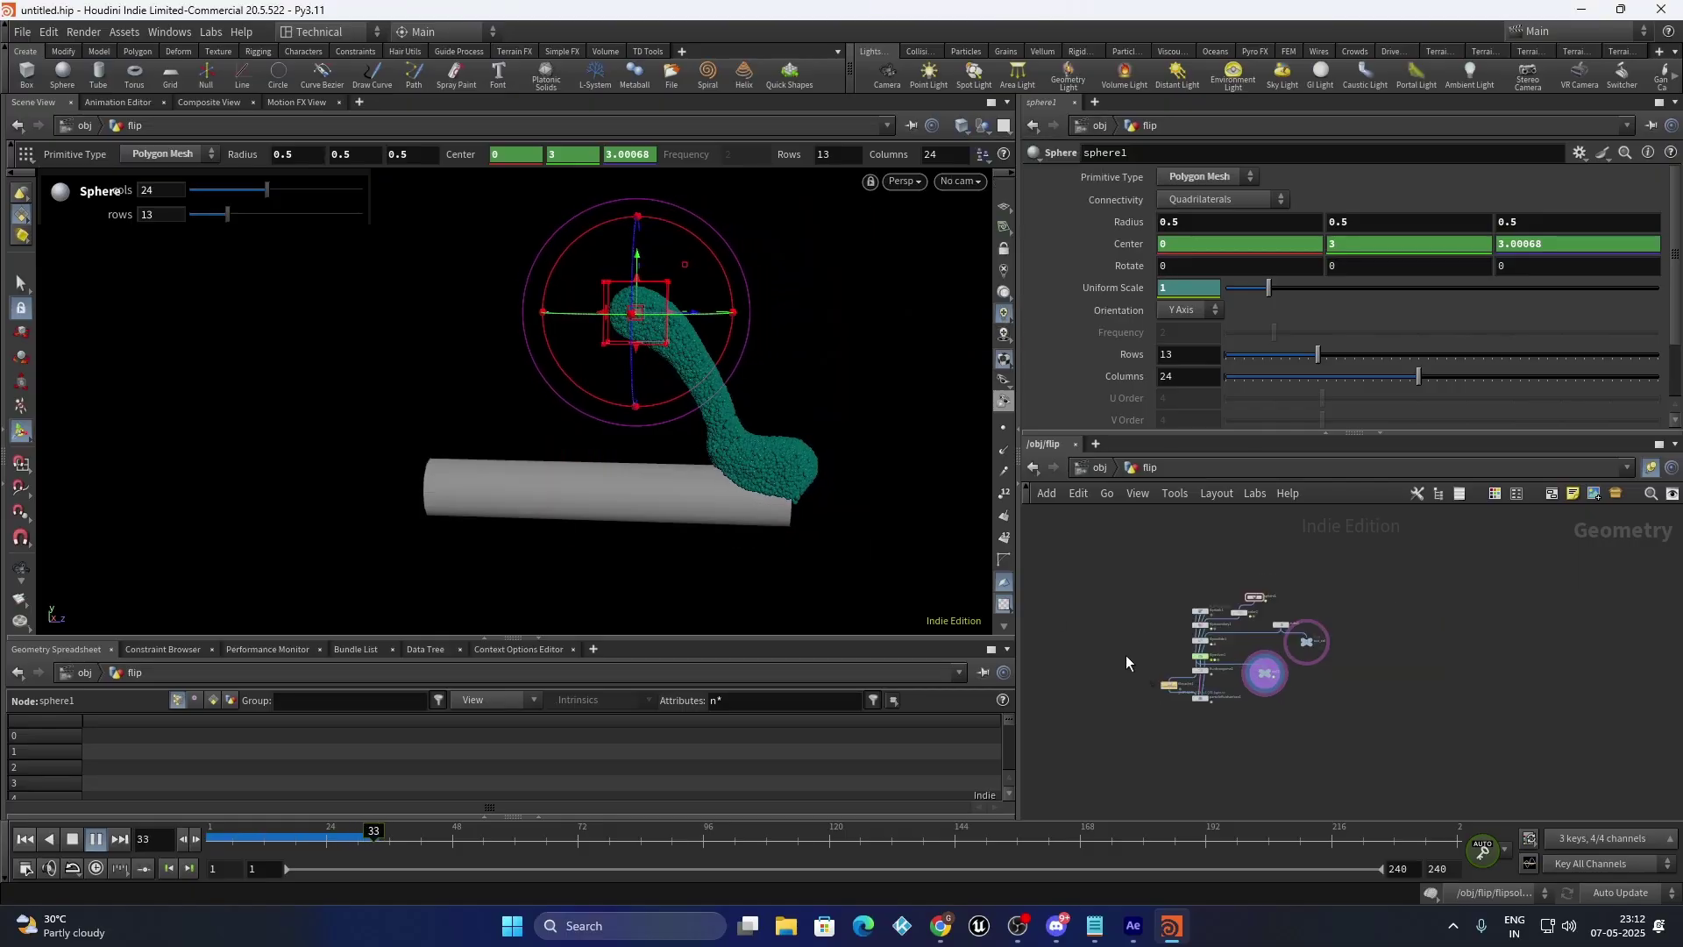
pyautogui.click(21, 283)
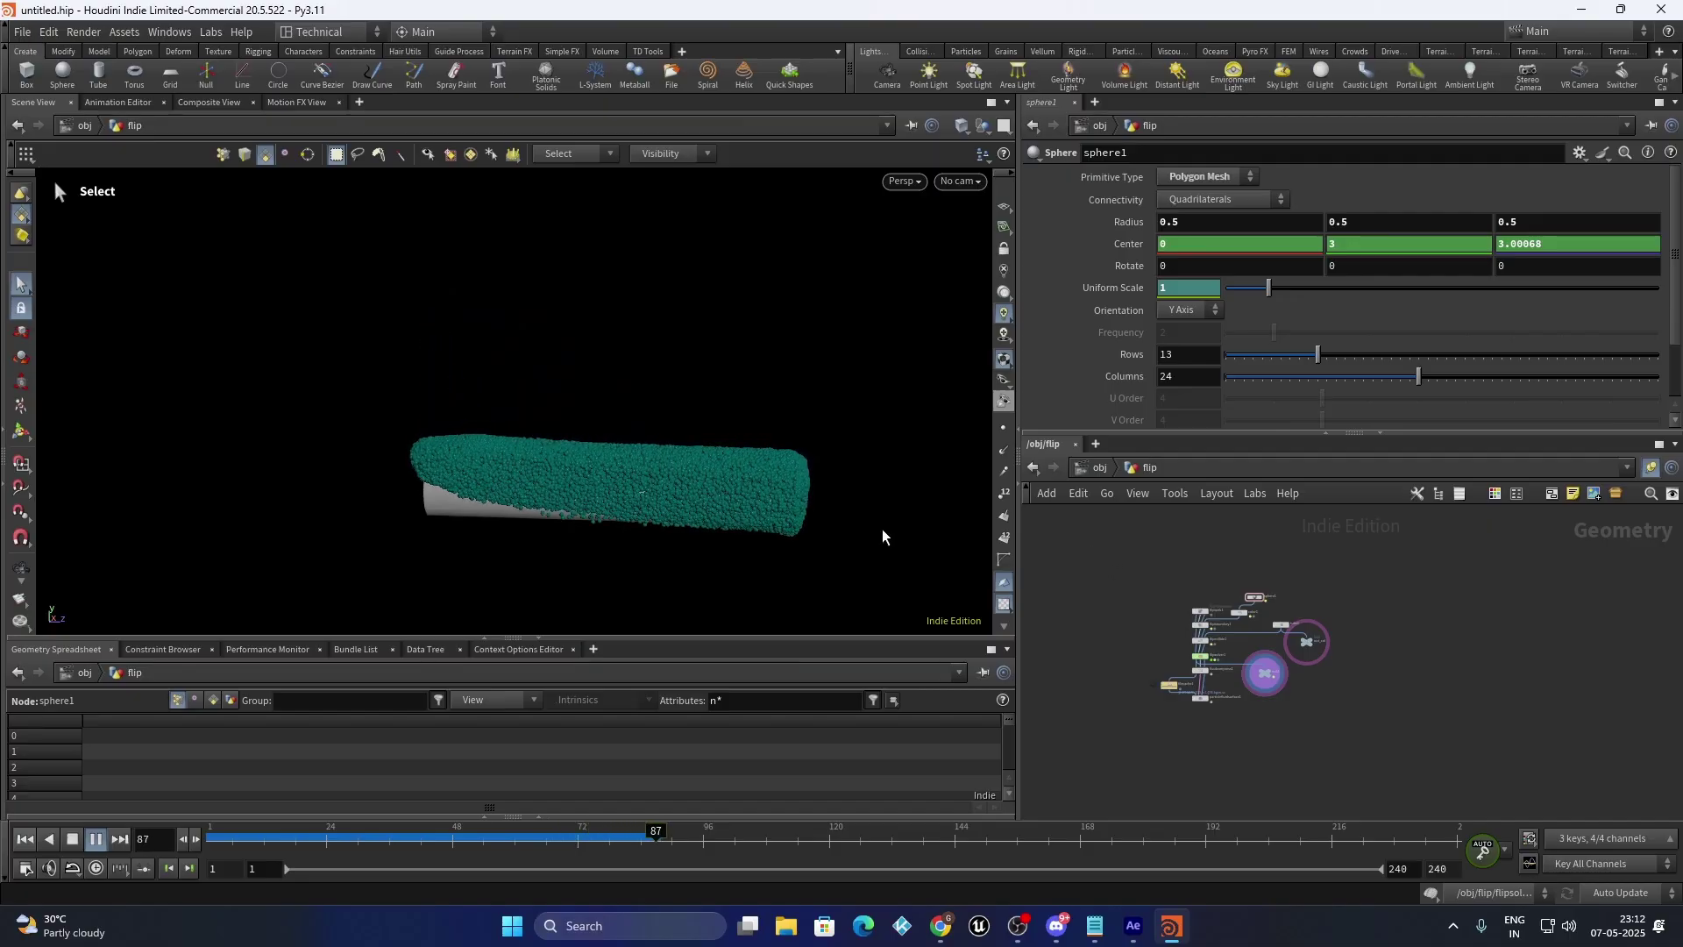
pyautogui.press('Escape')
pyautogui.moveTo(555, 488); pyautogui.dragTo(823, 419)
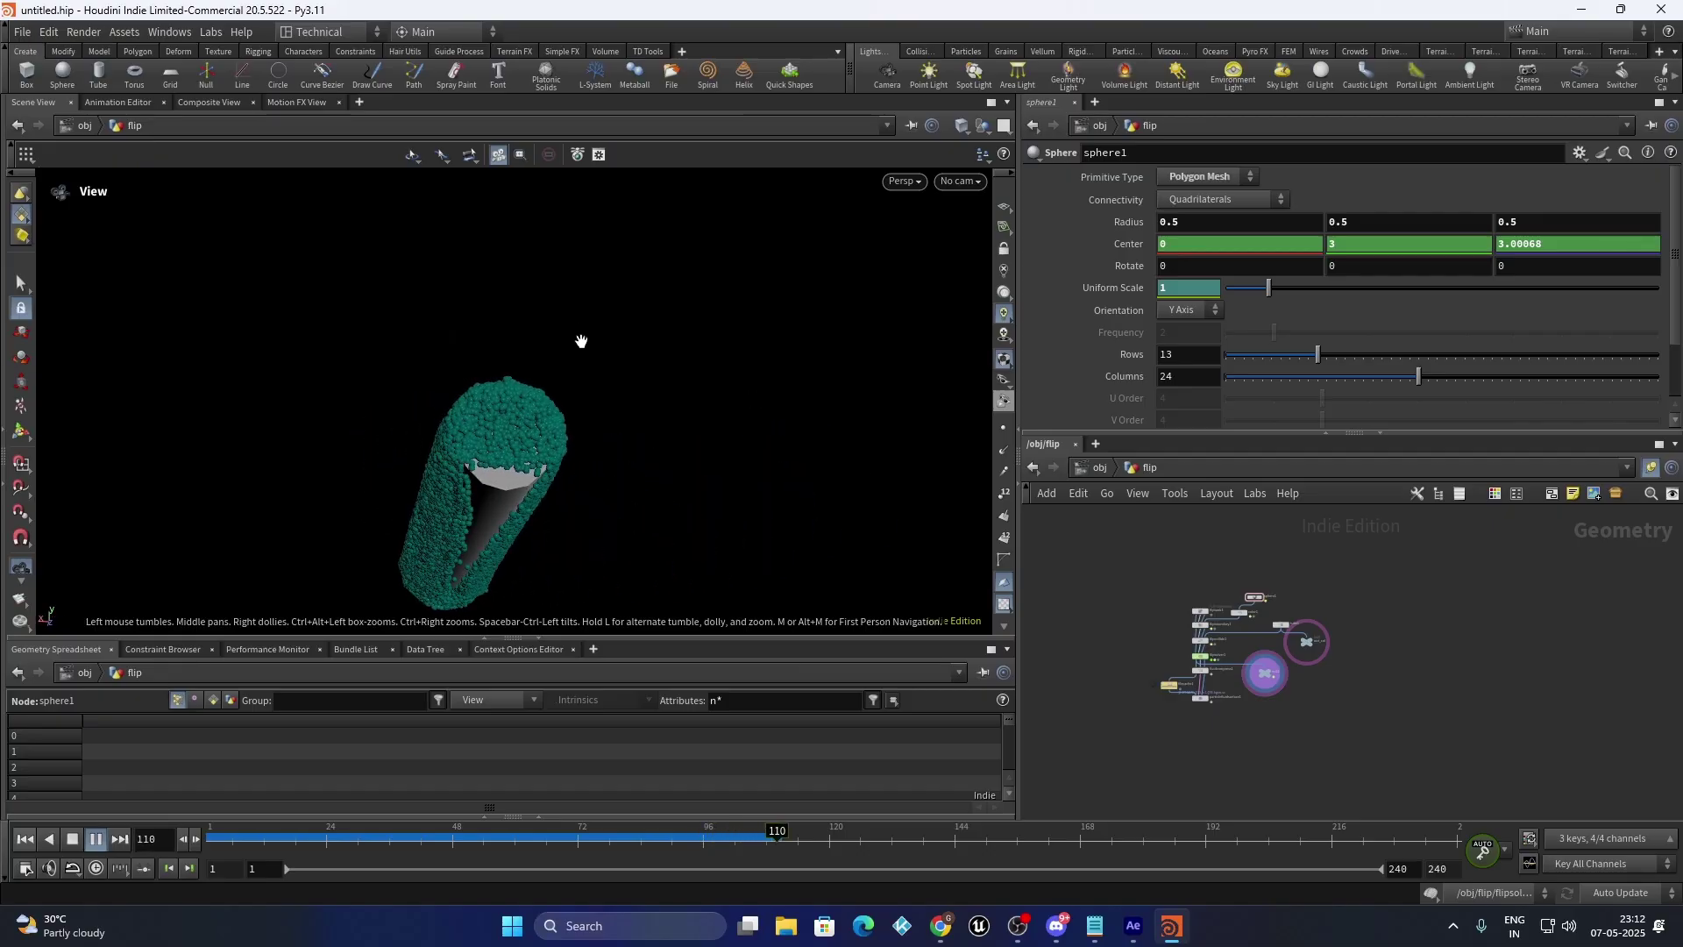
pyautogui.moveTo(581, 341); pyautogui.dragTo(506, 428, button='right')
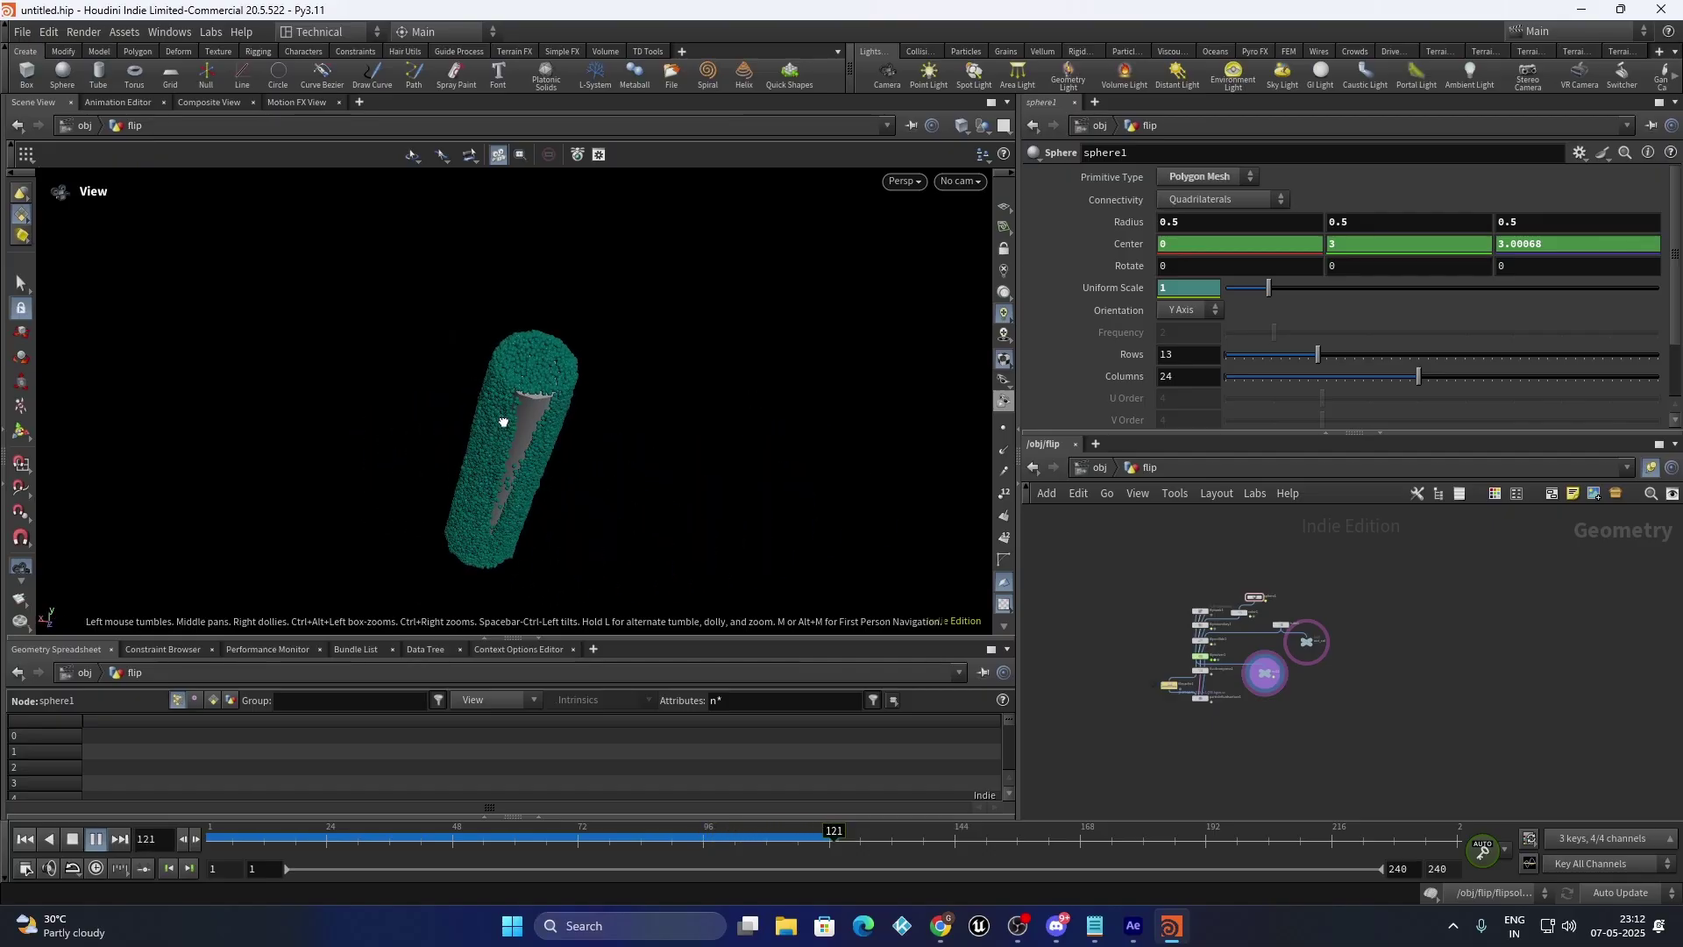
pyautogui.moveTo(503, 466); pyautogui.dragTo(502, 473)
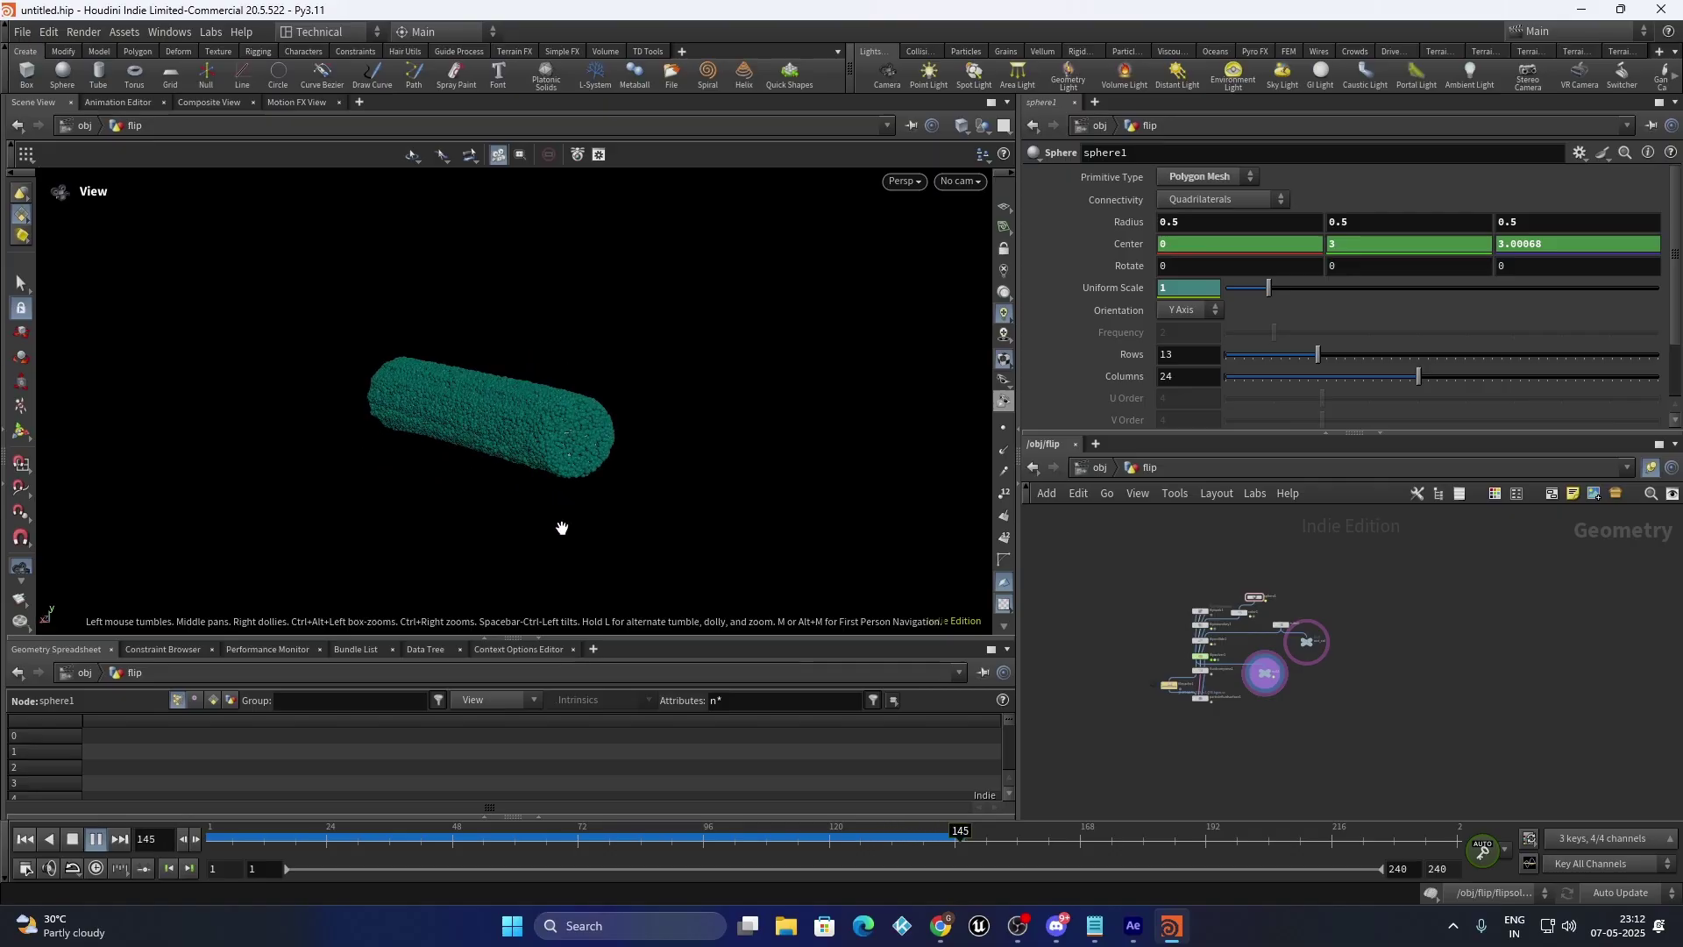
pyautogui.press('s')
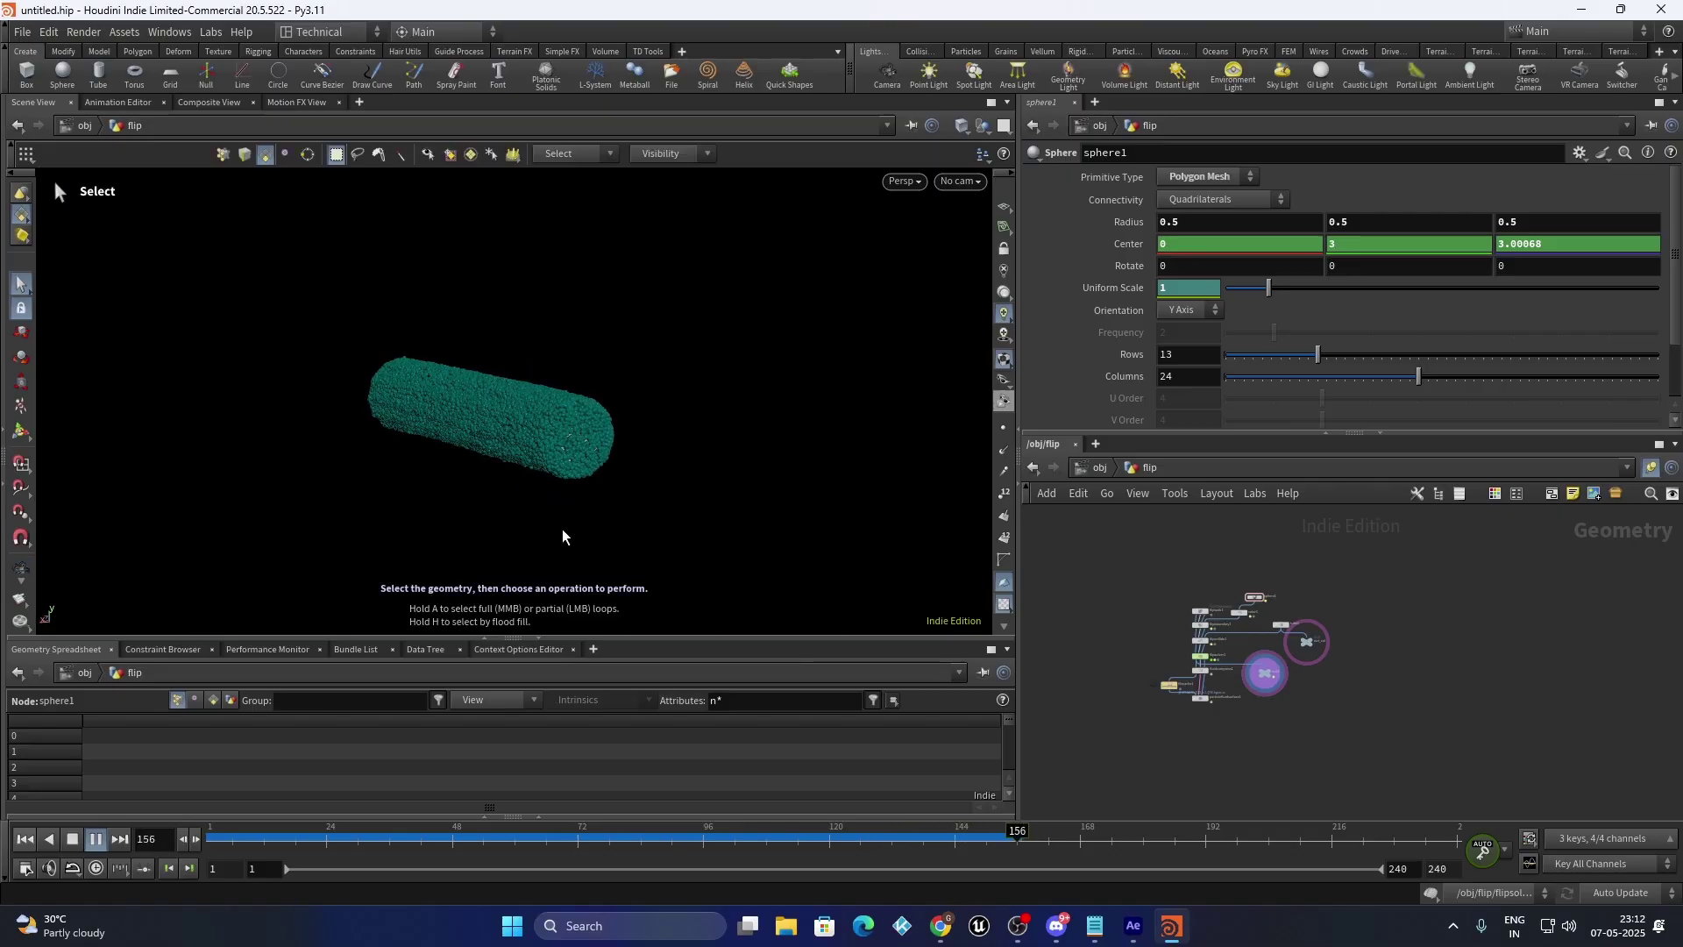